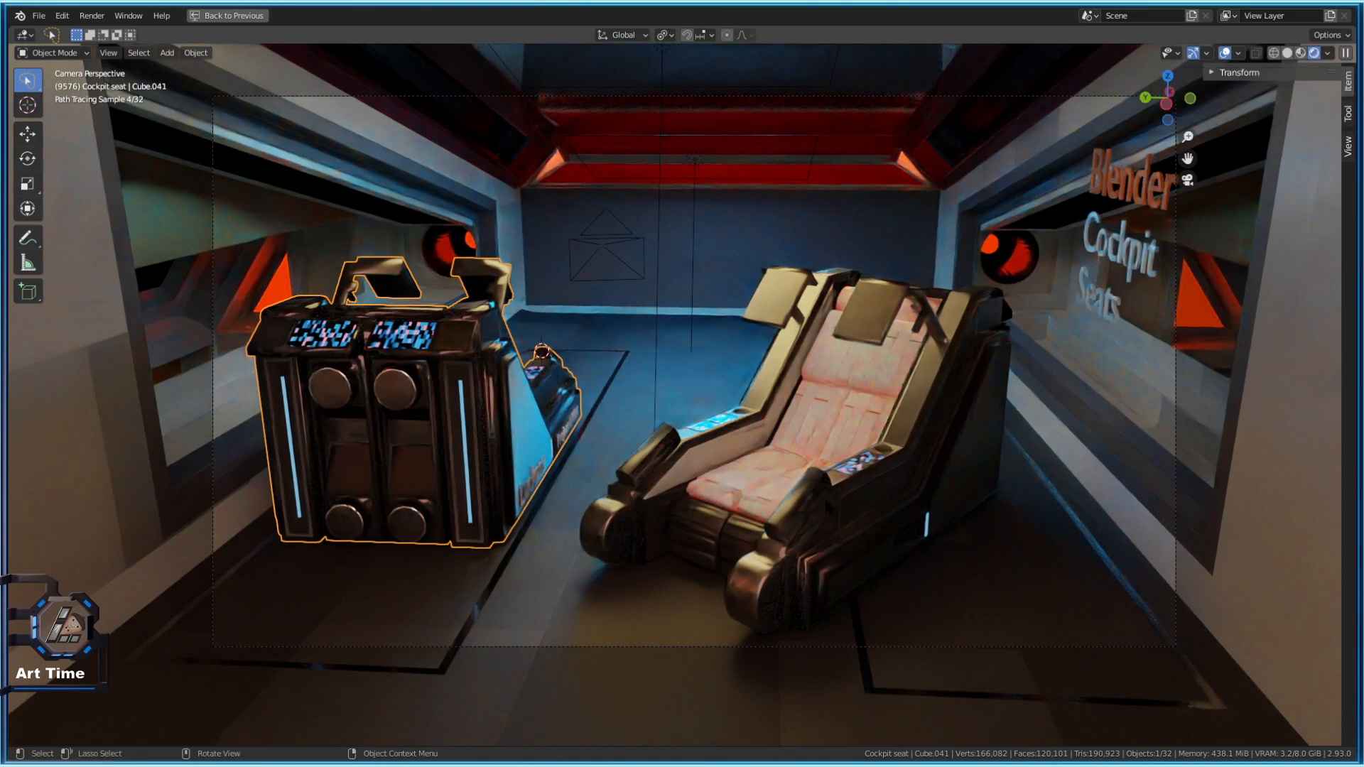
Switch the viewport to Material Preview shading, select the front-facing cockpit seat with white cushions, and leave the camera view
click(1301, 53)
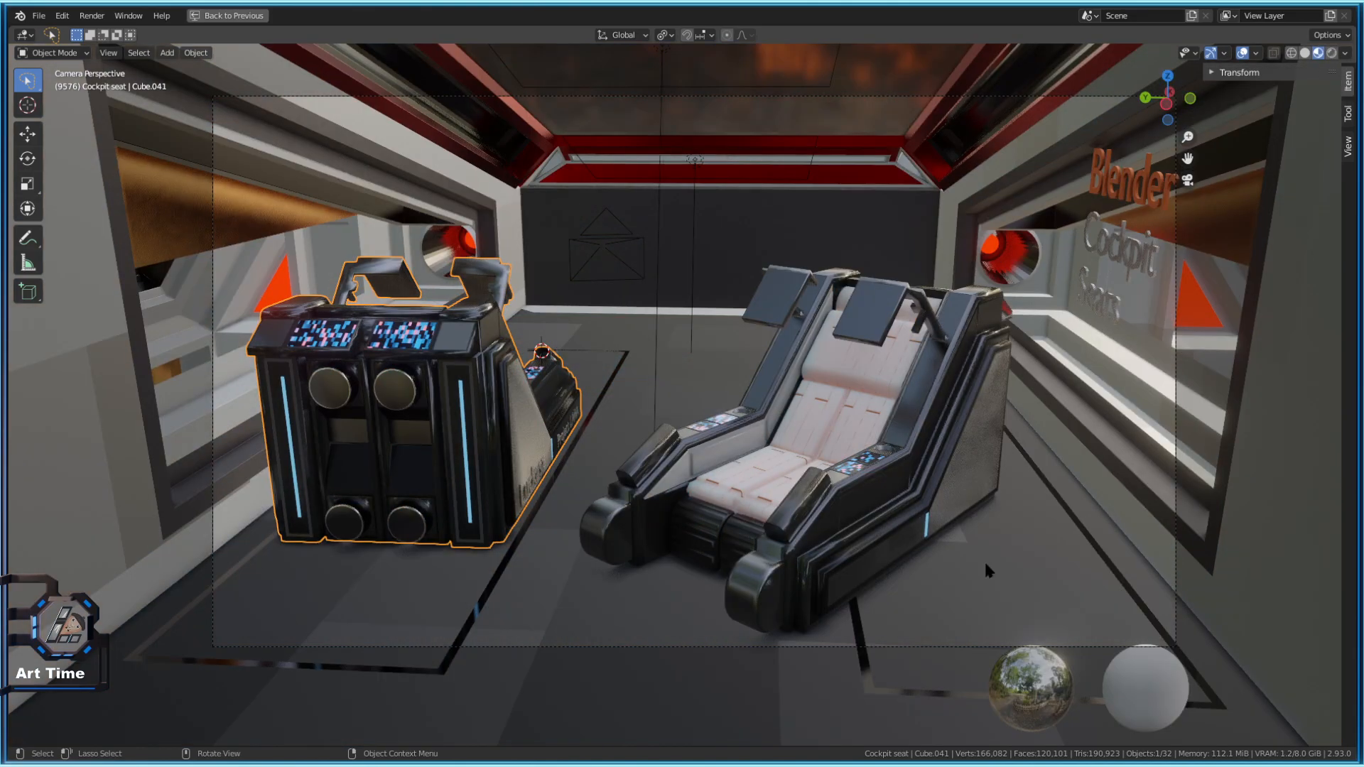
click(769, 332)
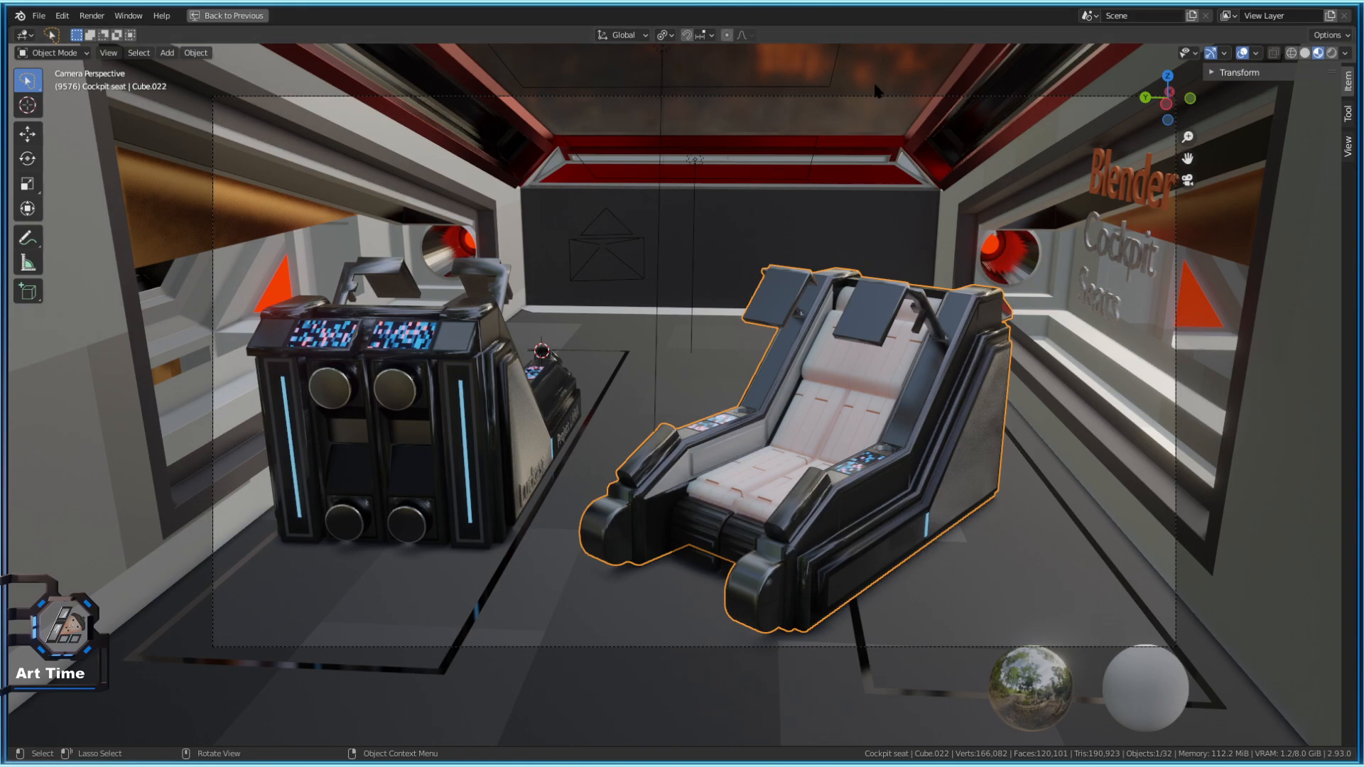
key(KP_0)
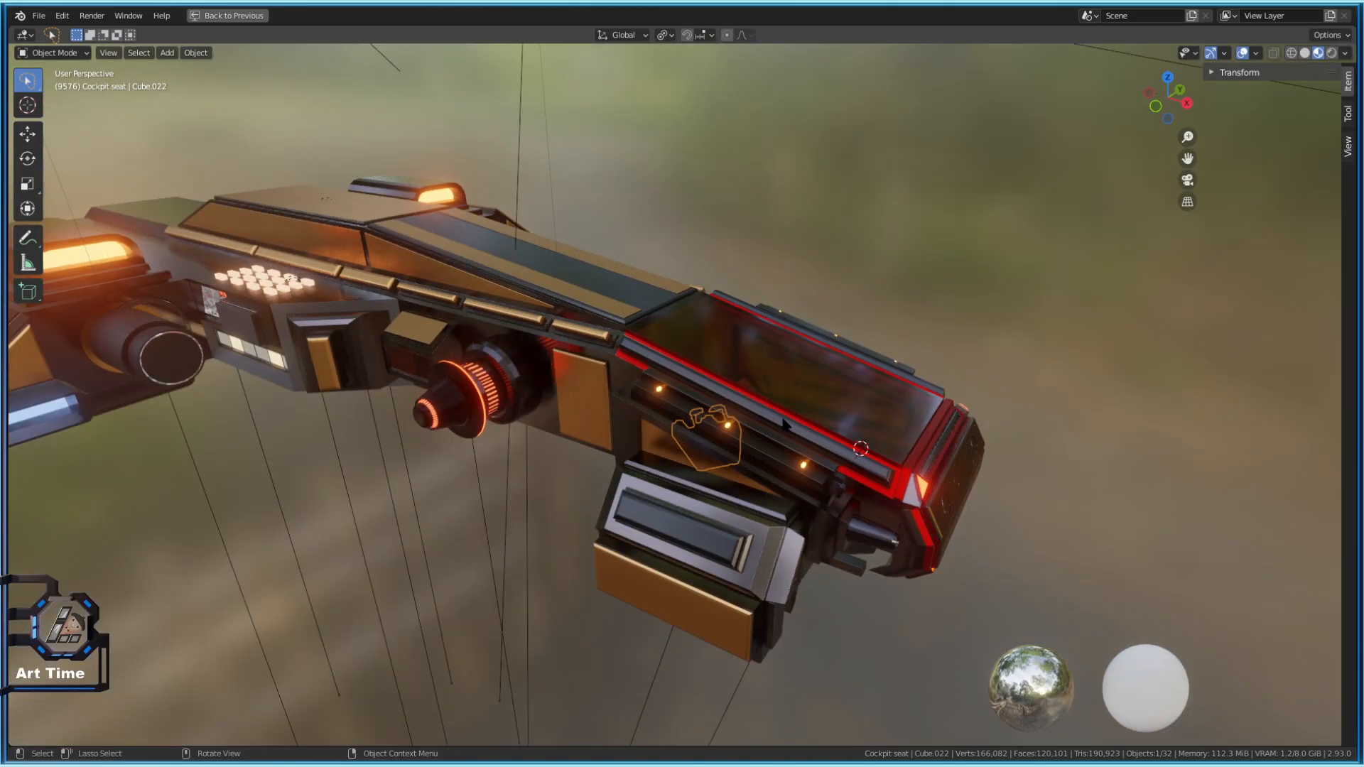
Examine the spaceship's exterior and fly through the hull to the cockpit seats inside
middle_drag(784, 424, 717, 376)
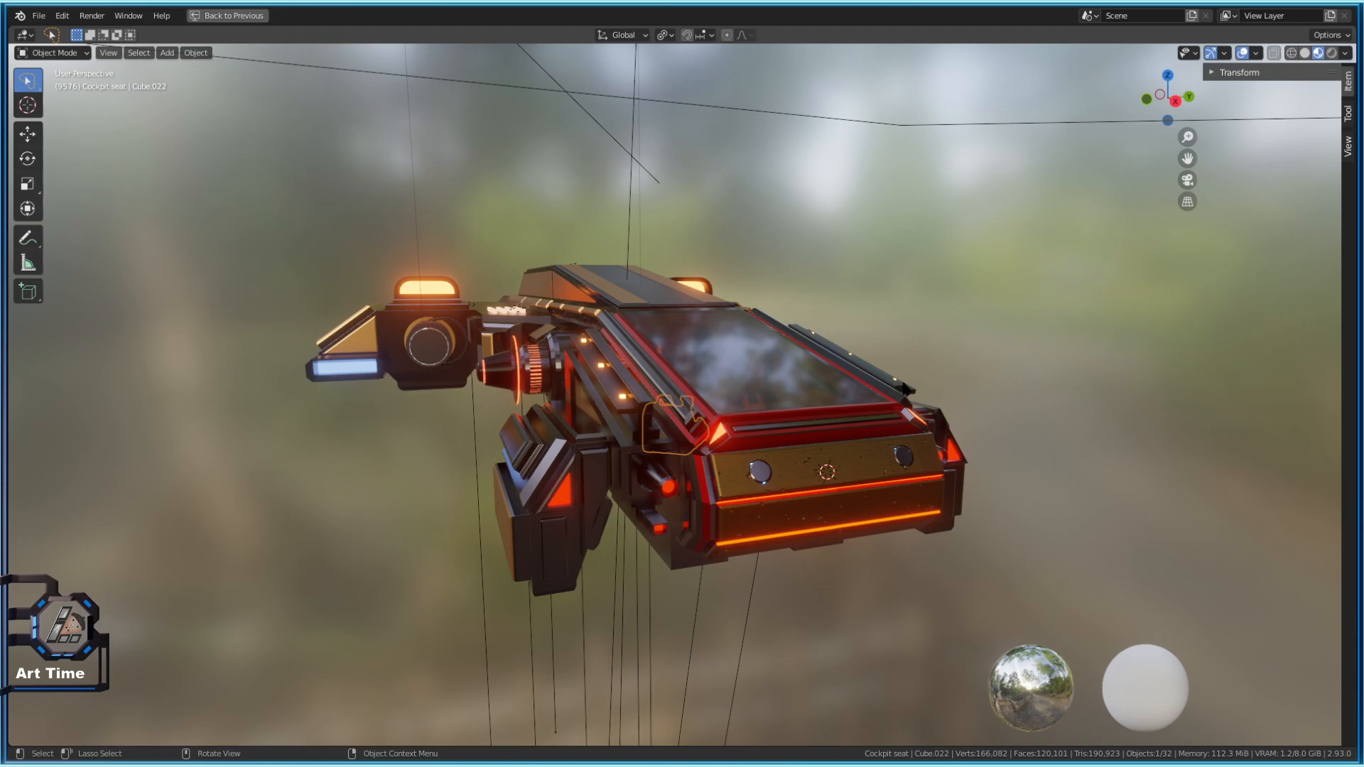
key(shift+grave)
key(w)
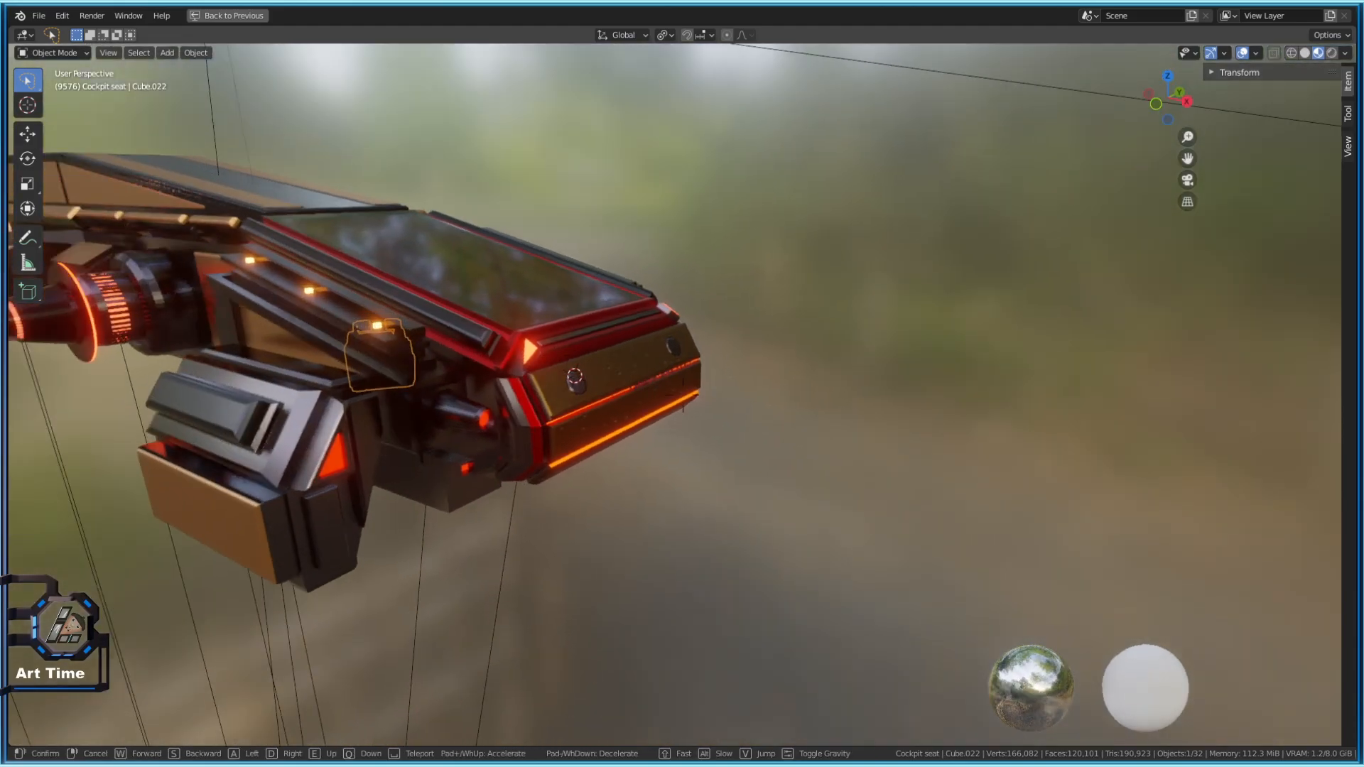
key(s)
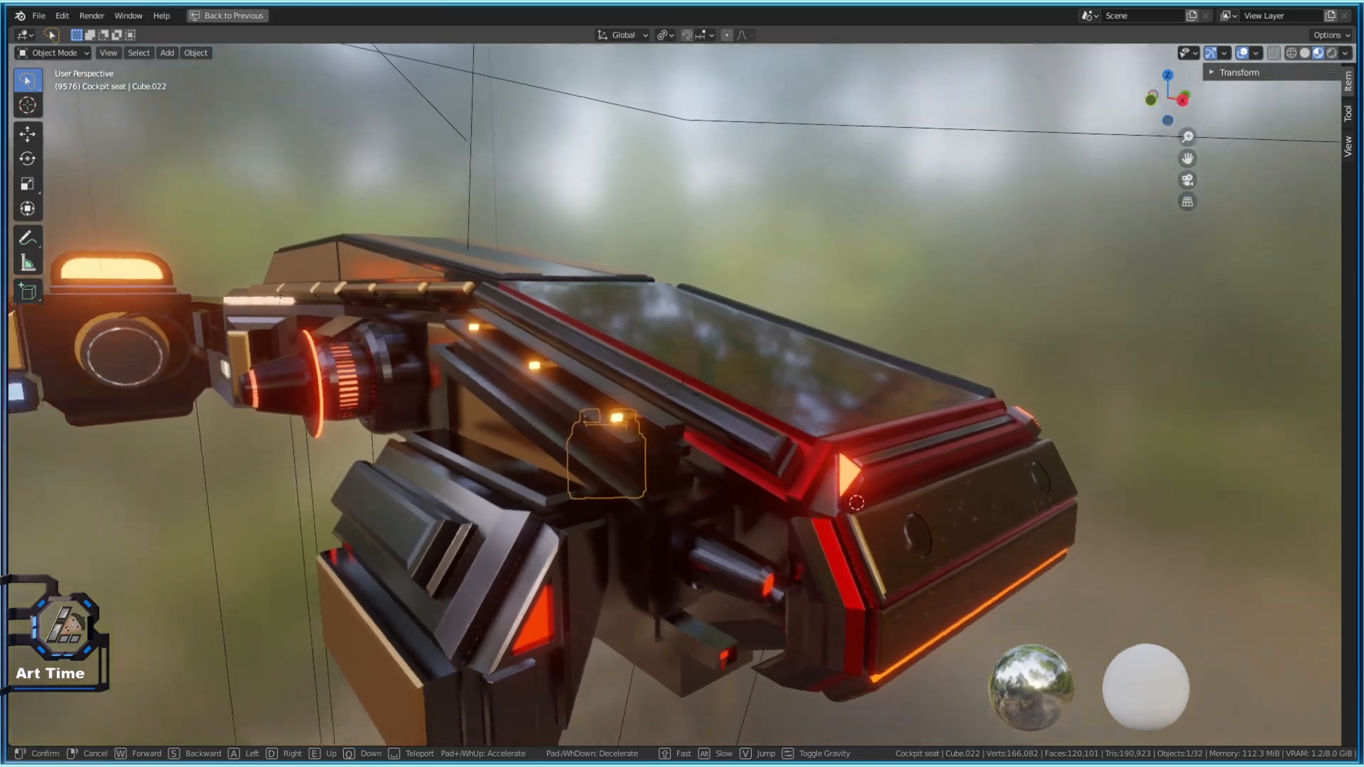
key(w)
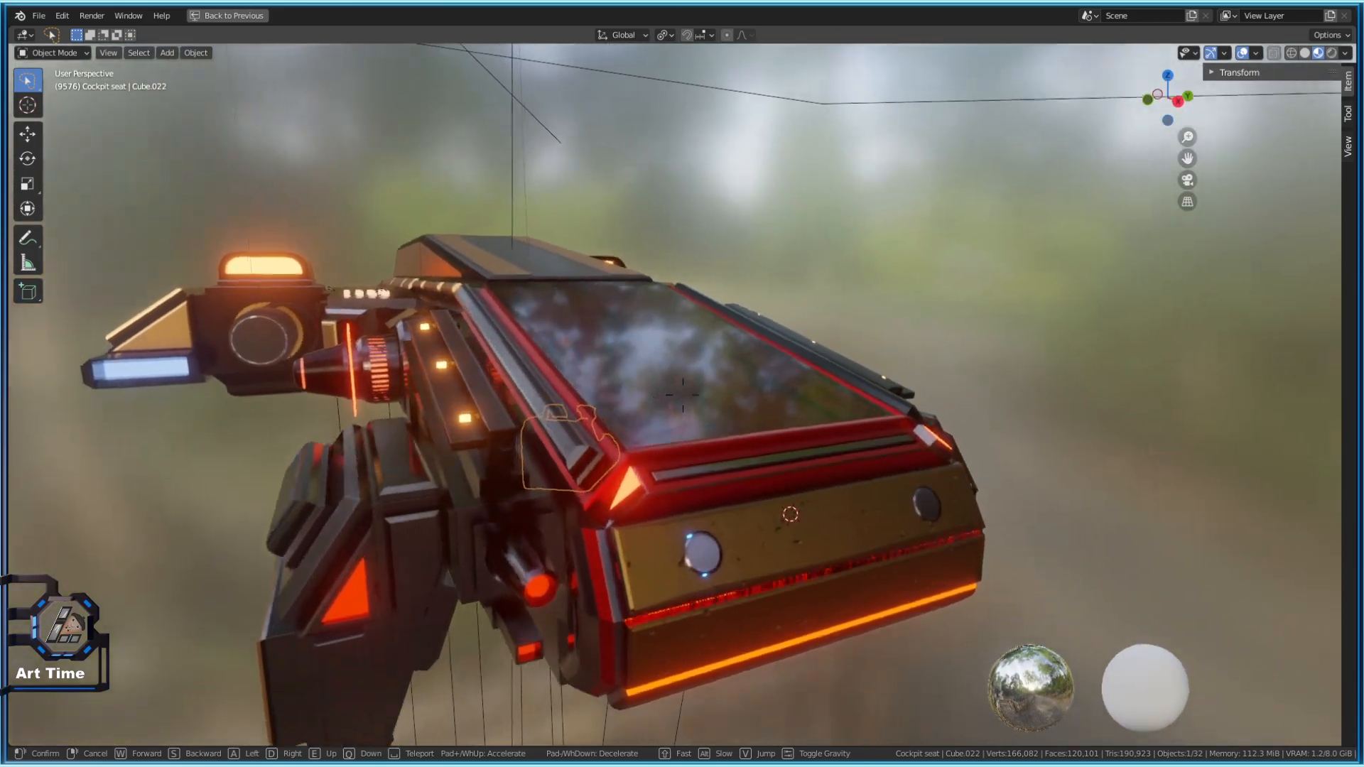
key(w)
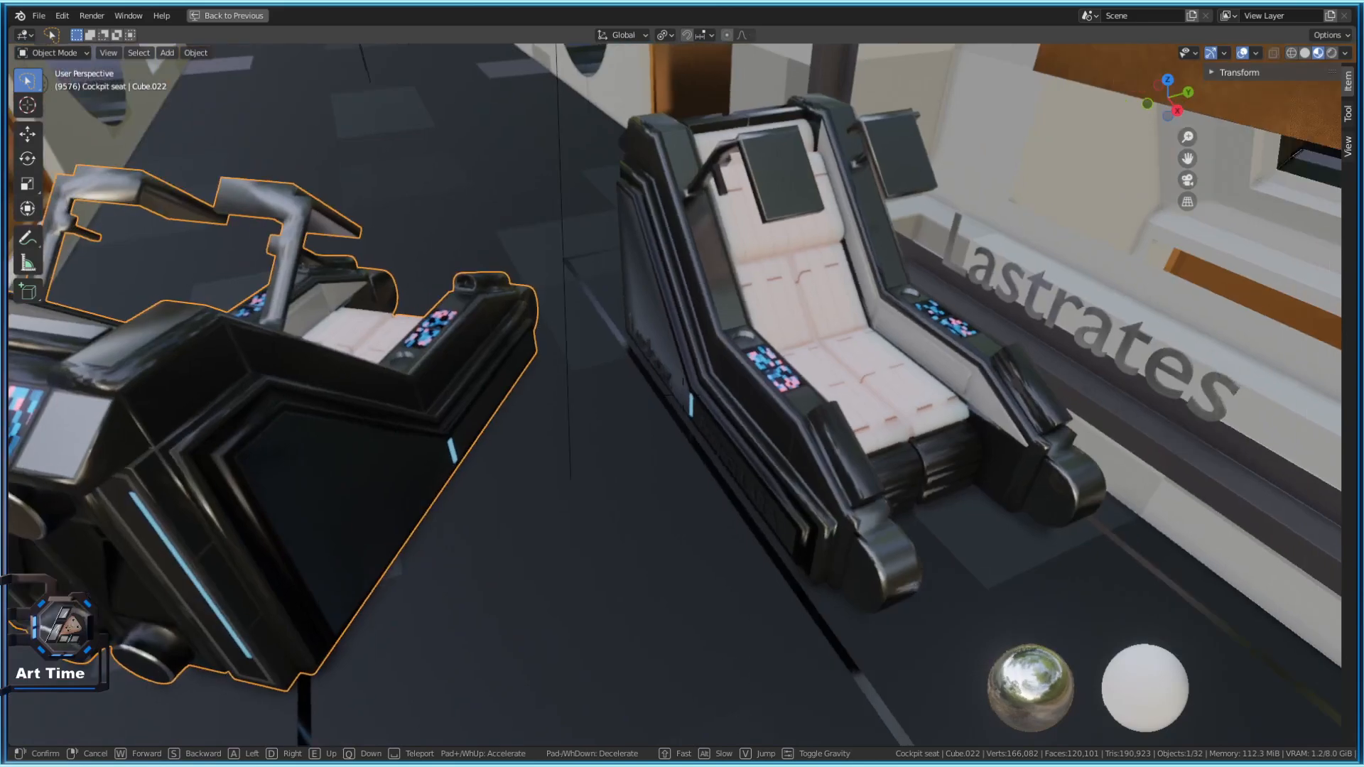
click(682, 396)
Select the cockpit seat beside the Lastrates wall lettering and tour the ship's interior corridor, wall screens and seats in walk navigation
click(803, 370)
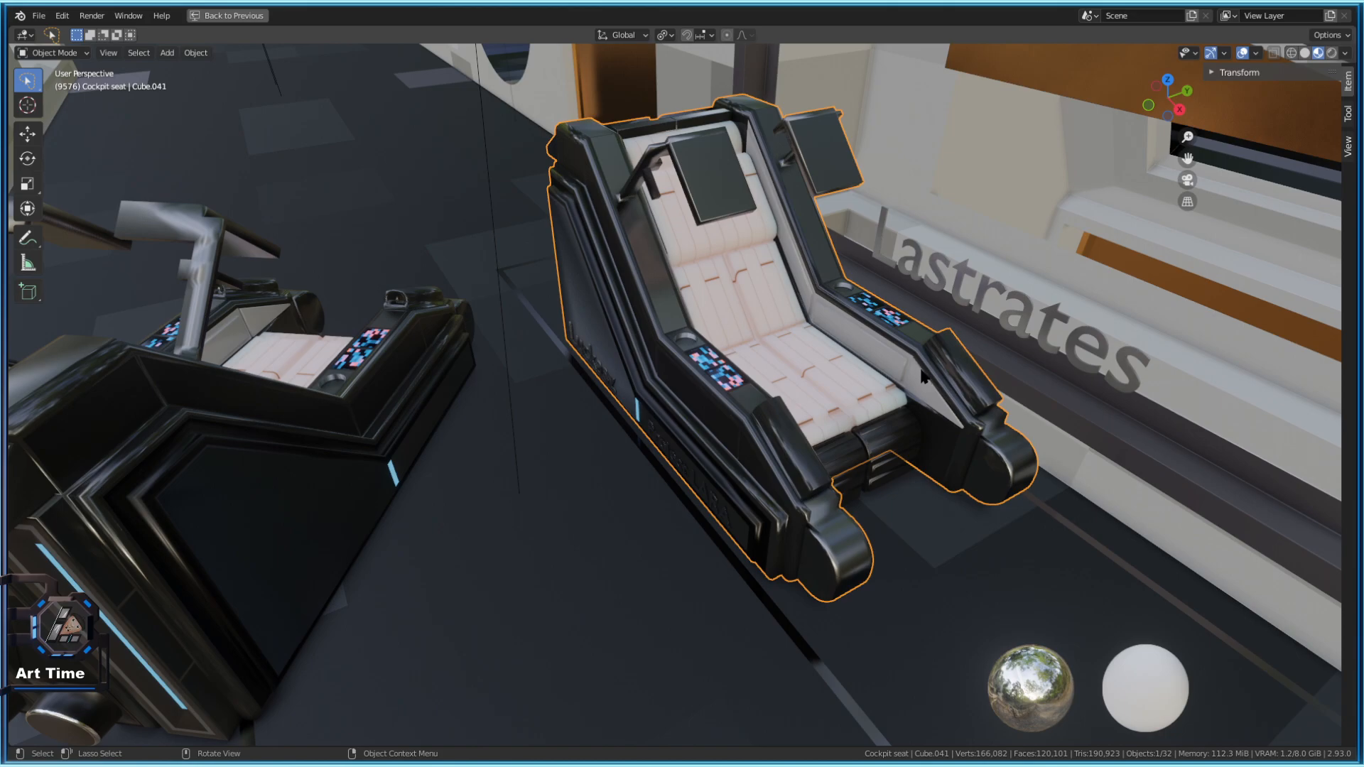
key(shift+grave)
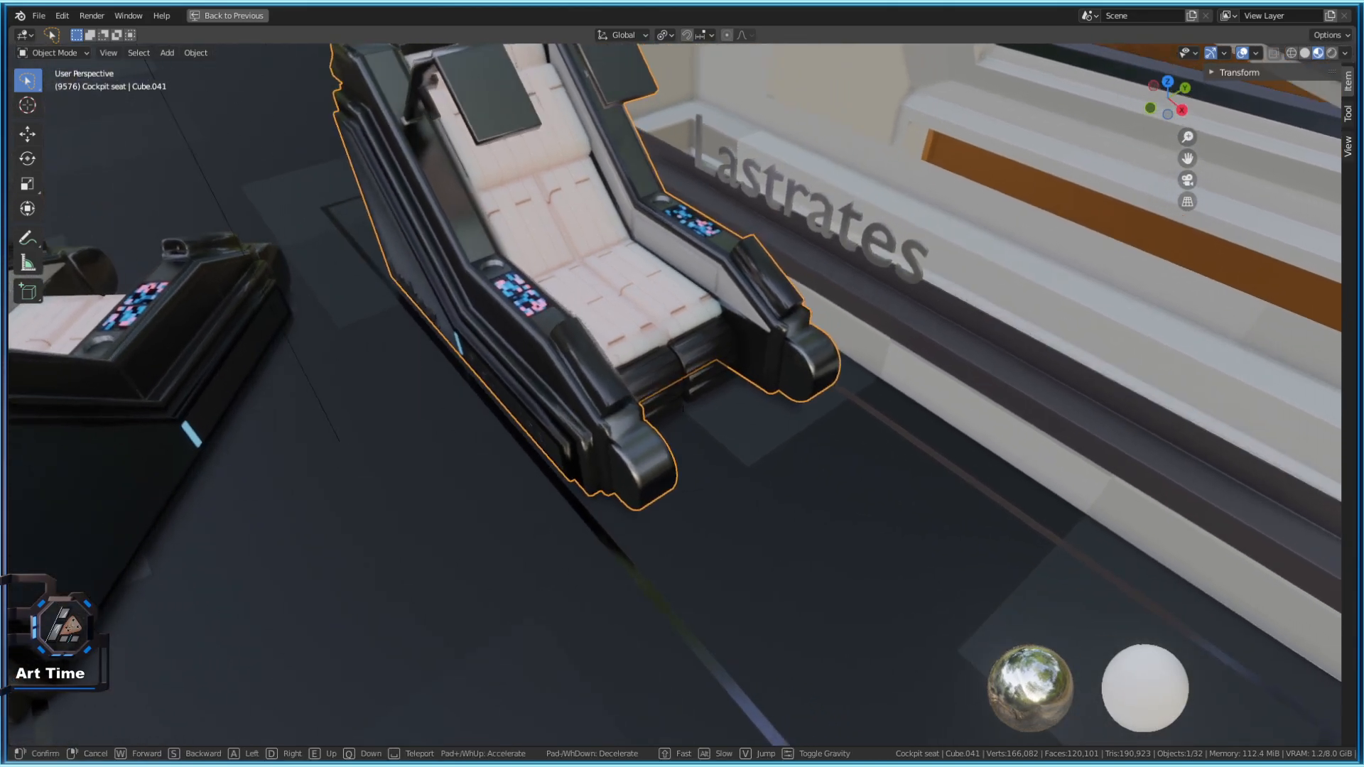
key(w)
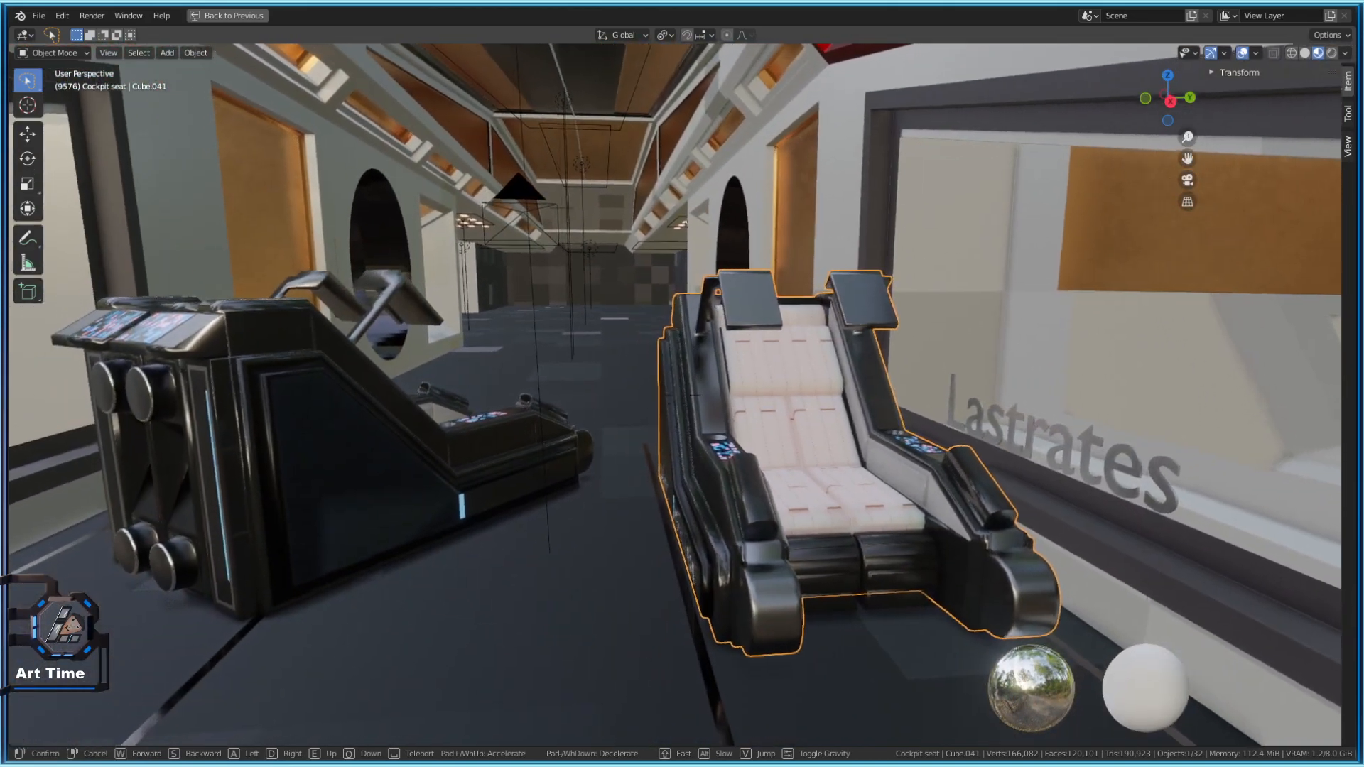
key(w)
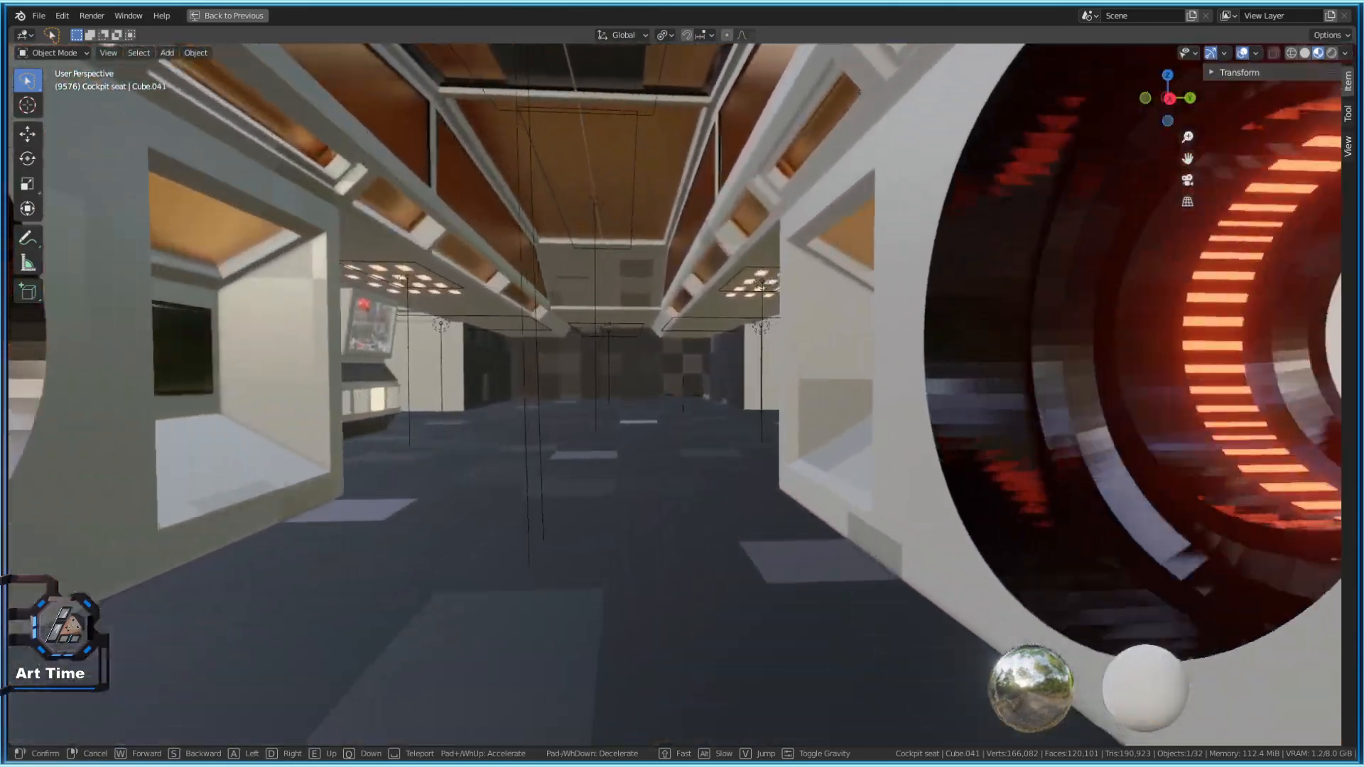
key(w)
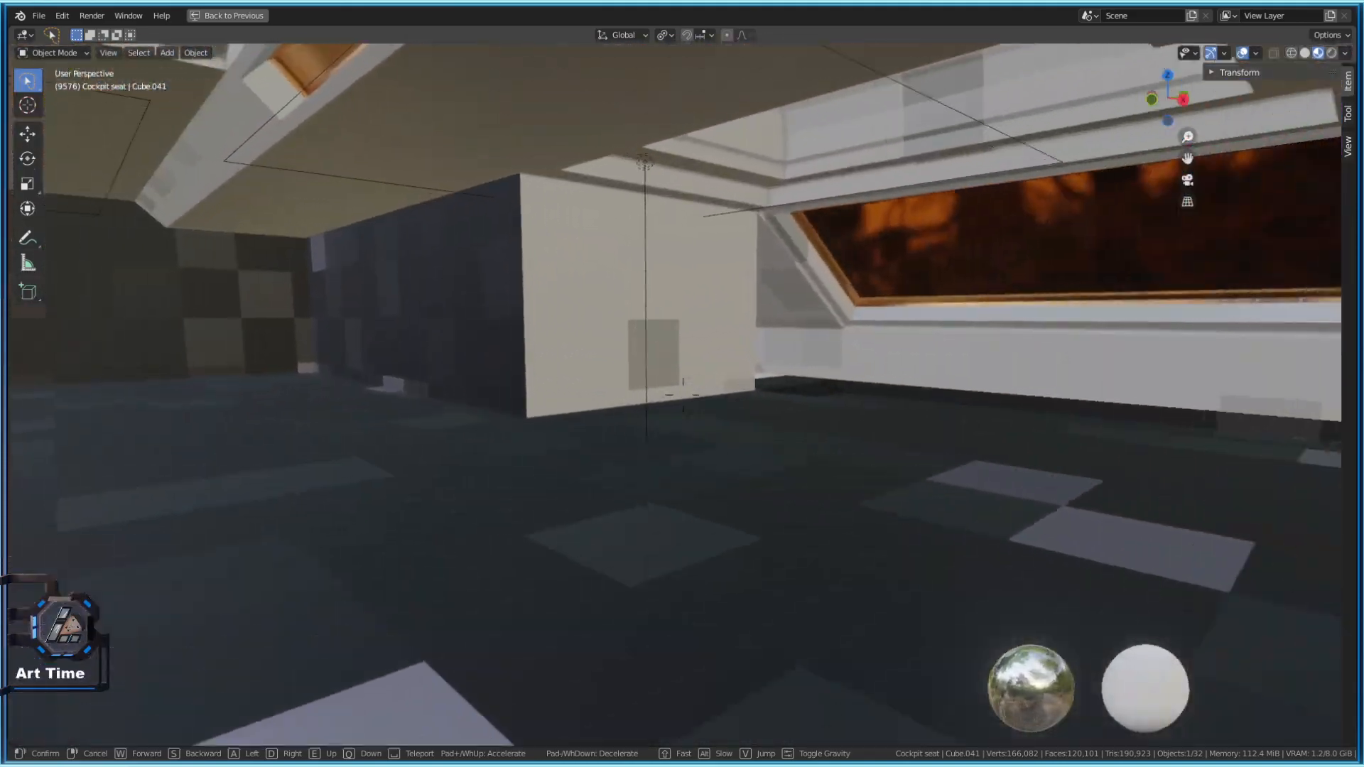
key(w)
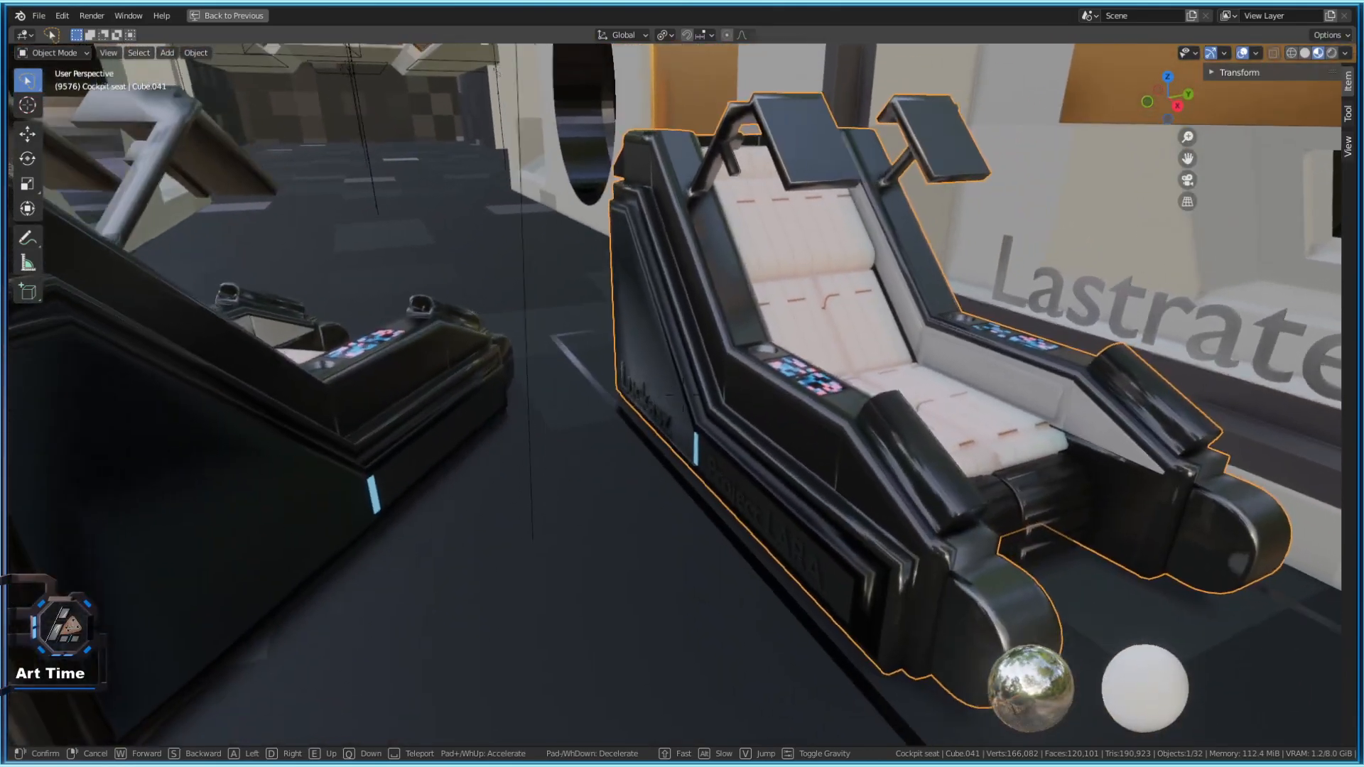
key(s)
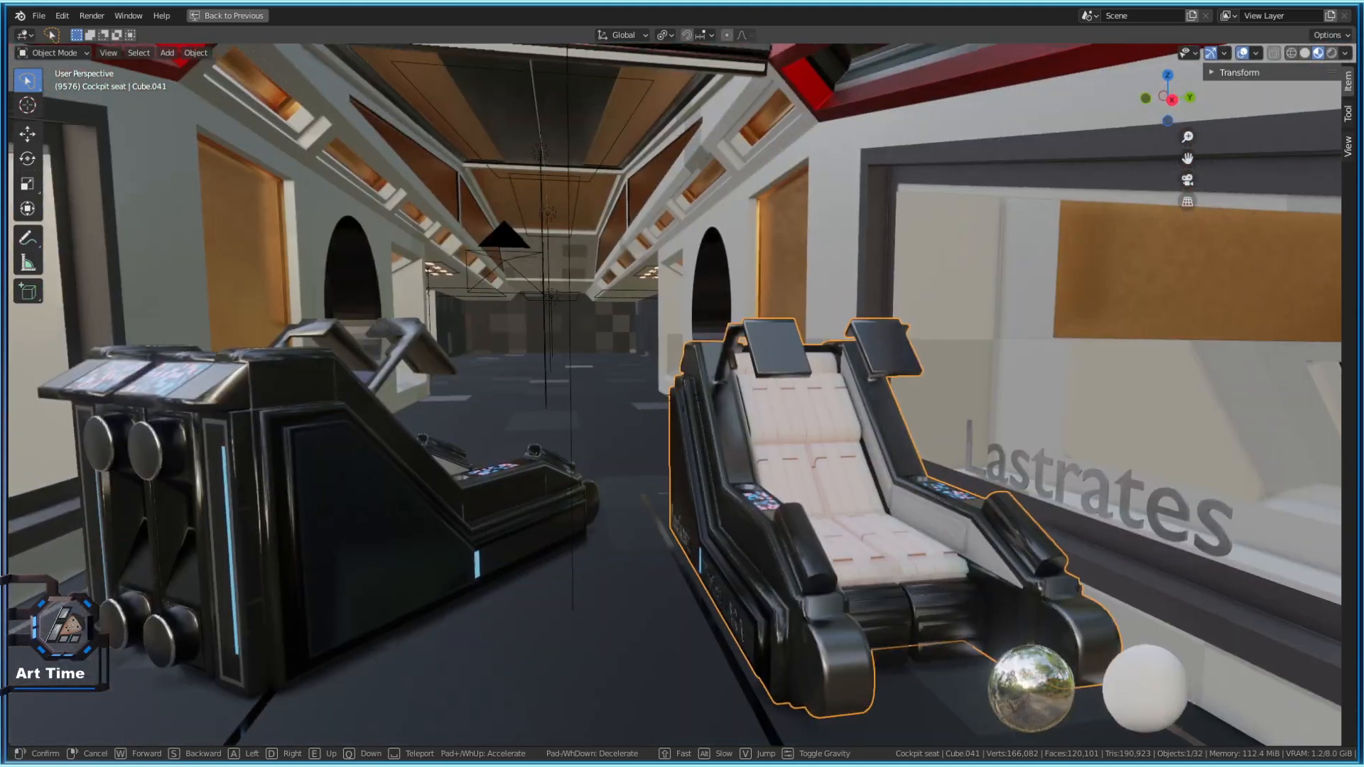
key(w)
key(w)
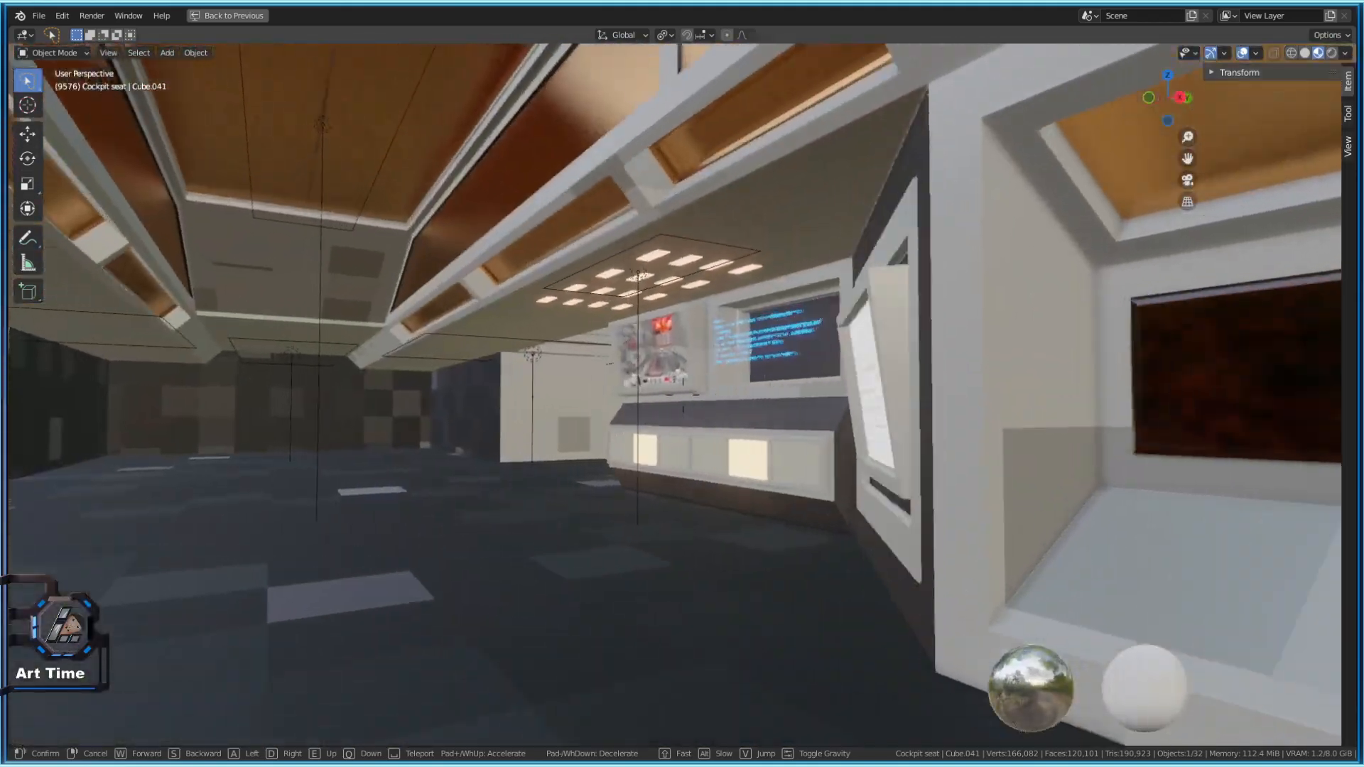
key(s)
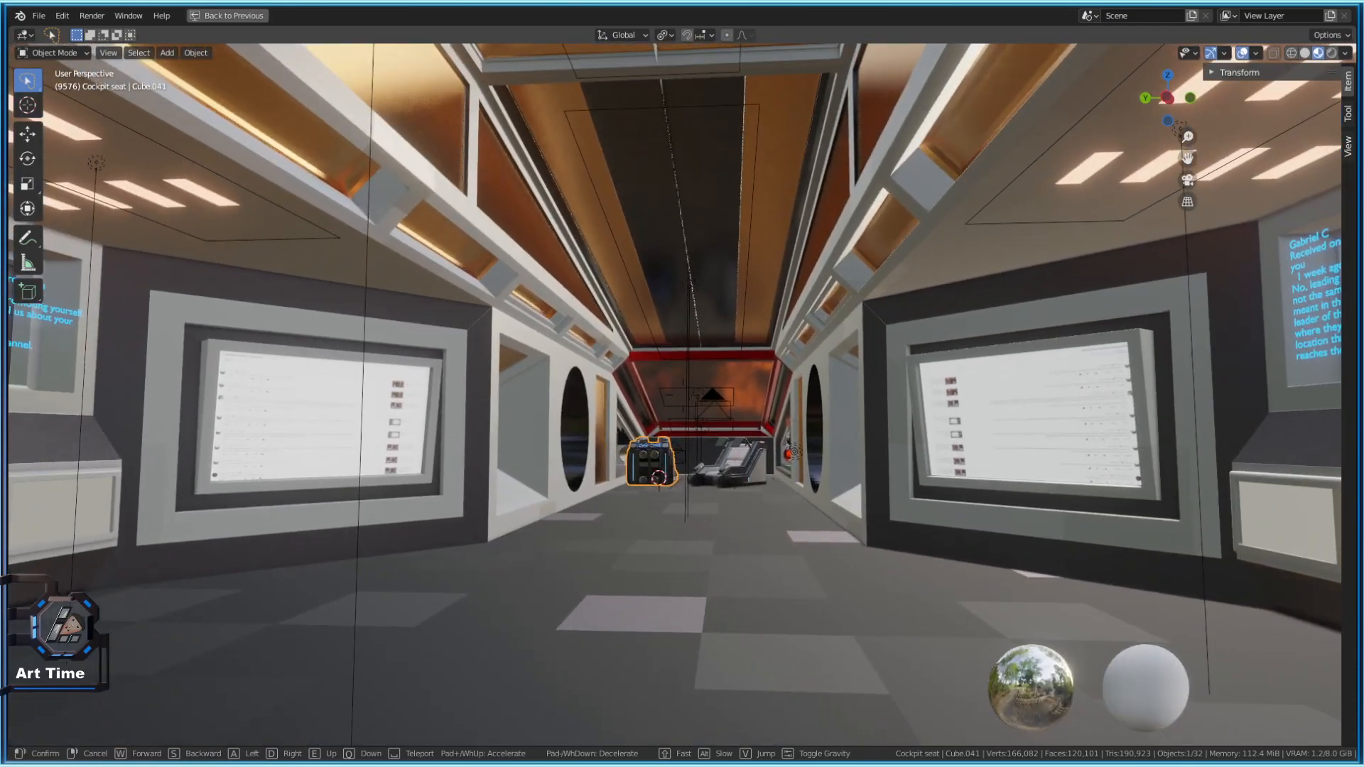
key(w)
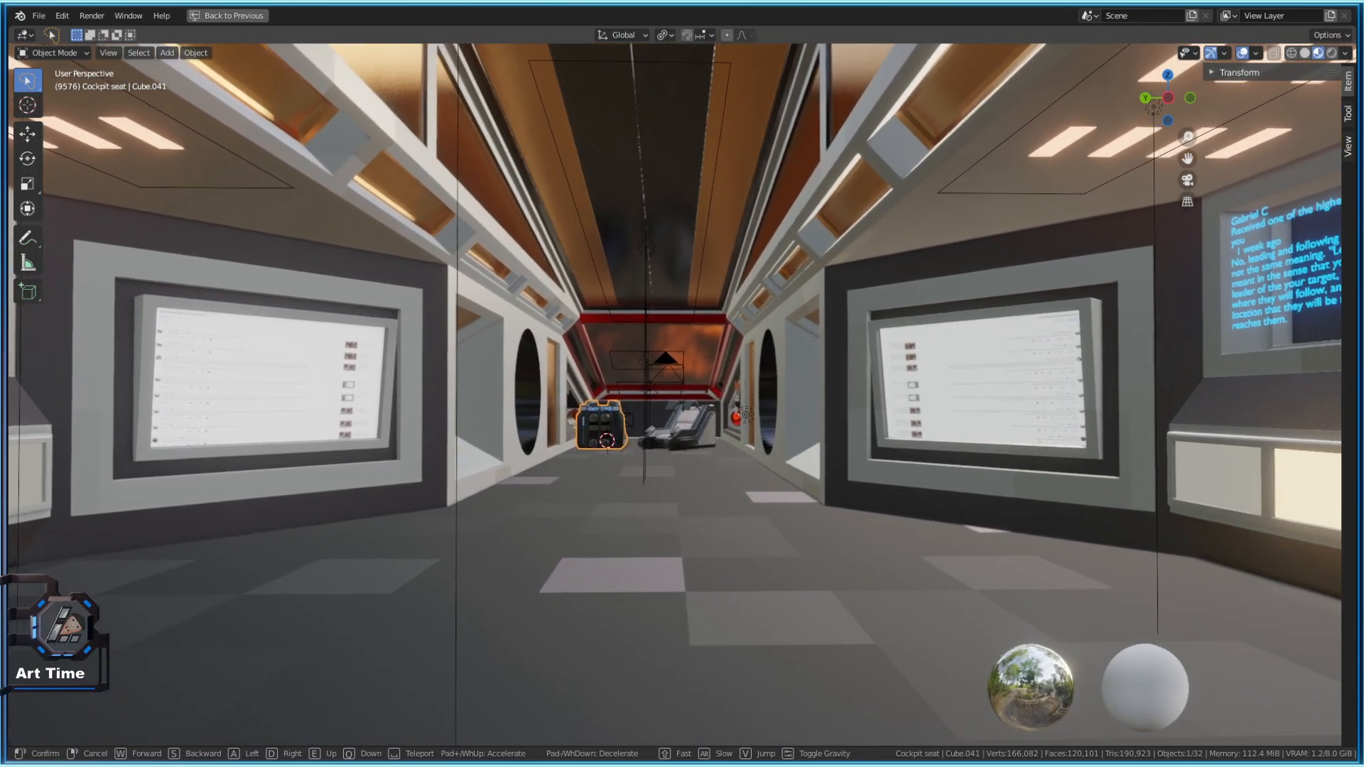
key(w)
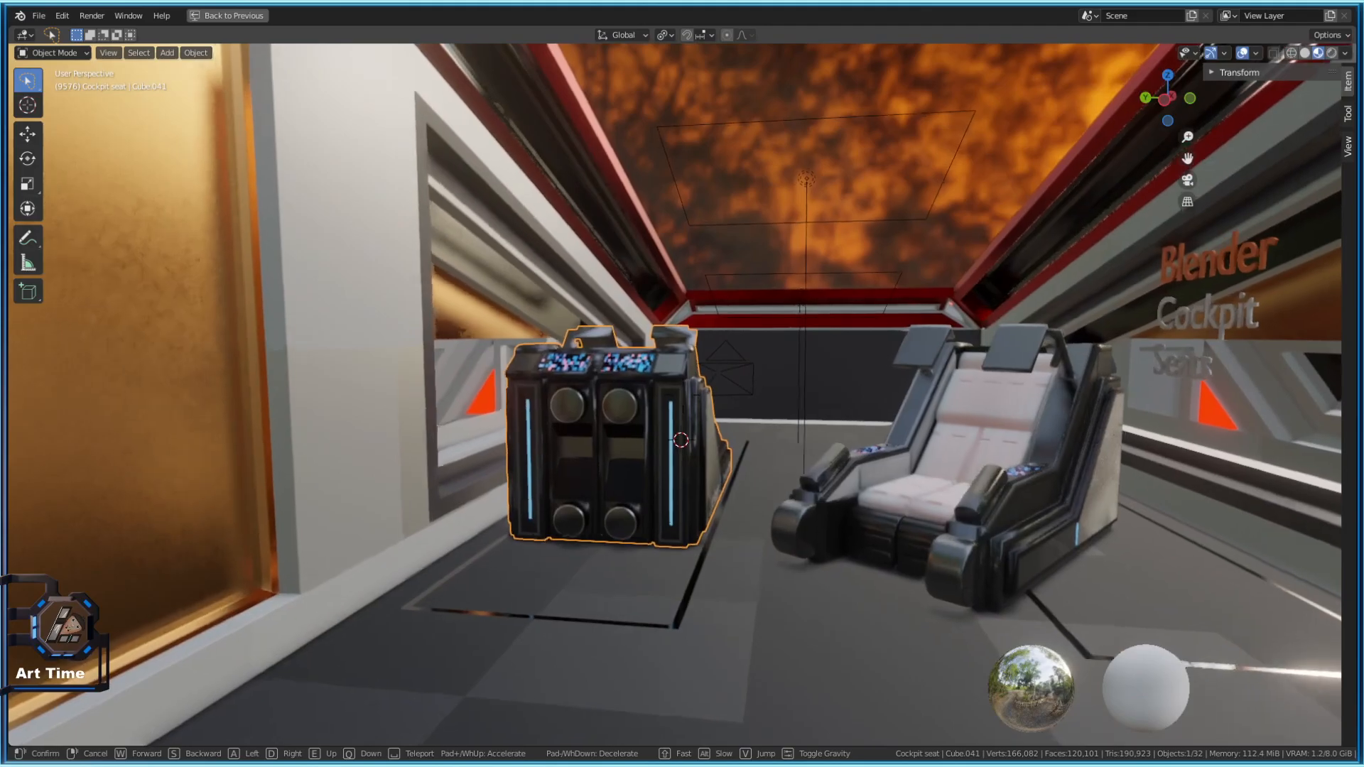
key(w)
key(s)
Select the whole spaceship hull and view it from outside at the front
click(841, 517)
middle_drag(858, 528, 743, 736)
middle_drag(802, 625, 668, 577)
middle_drag(775, 596, 725, 497)
shift+middle_drag(636, 538, 696, 450)
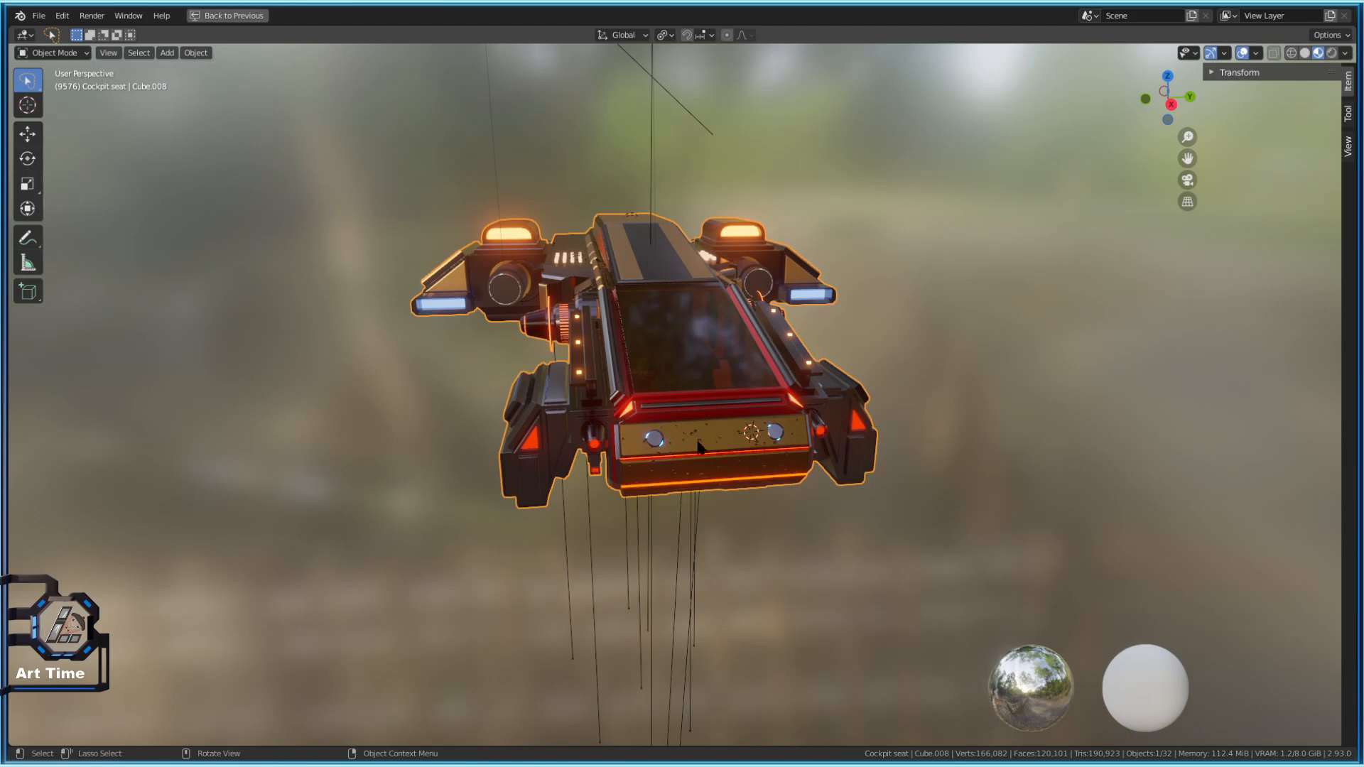
scroll(693, 448, up, 5)
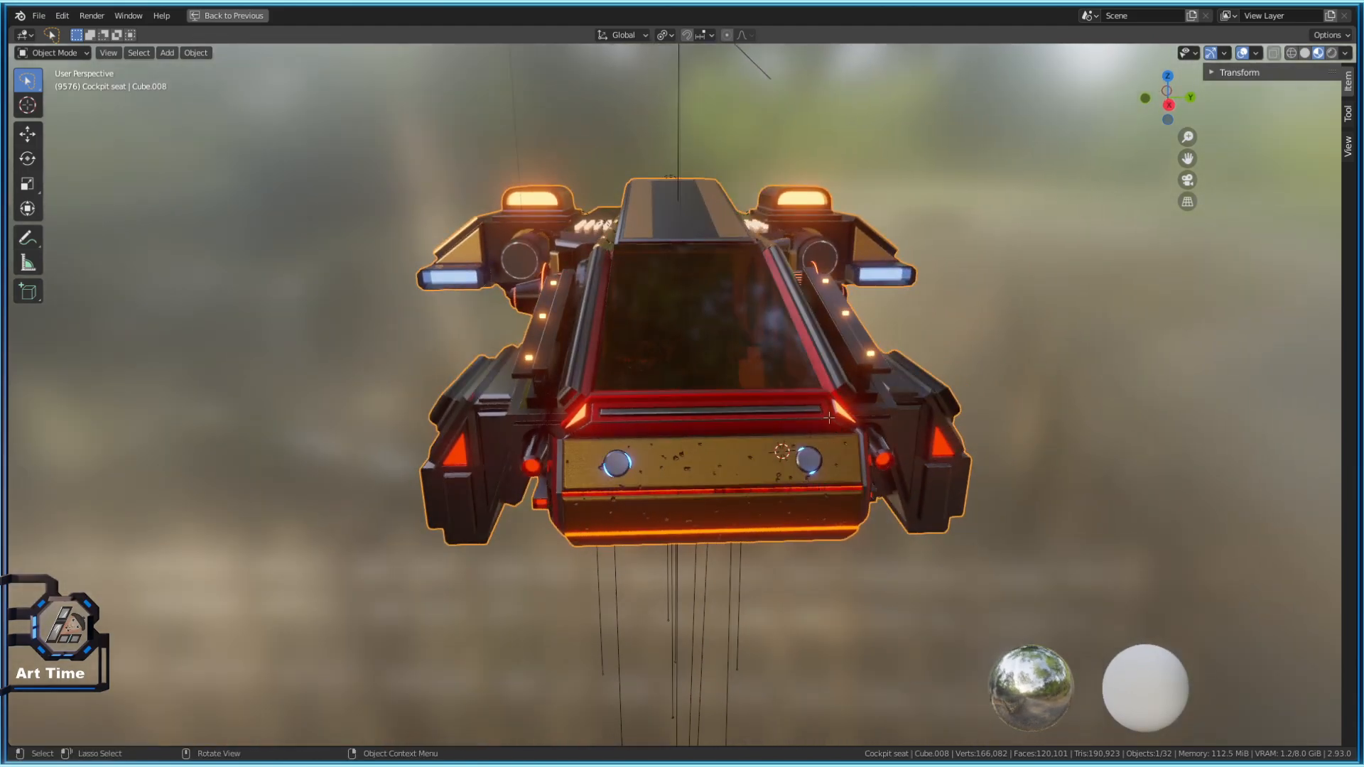
Switch the viewport to Solid shading and put the ship hull into Edit Mode to compare its mesh with the object view
key(Tab)
mouse_move(828, 417)
middle_down()
mouse_move(753, 423)
mouse_move(811, 434)
middle_up()
click(1305, 53)
scroll(936, 444, down, 3)
key(Tab)
key(Tab)
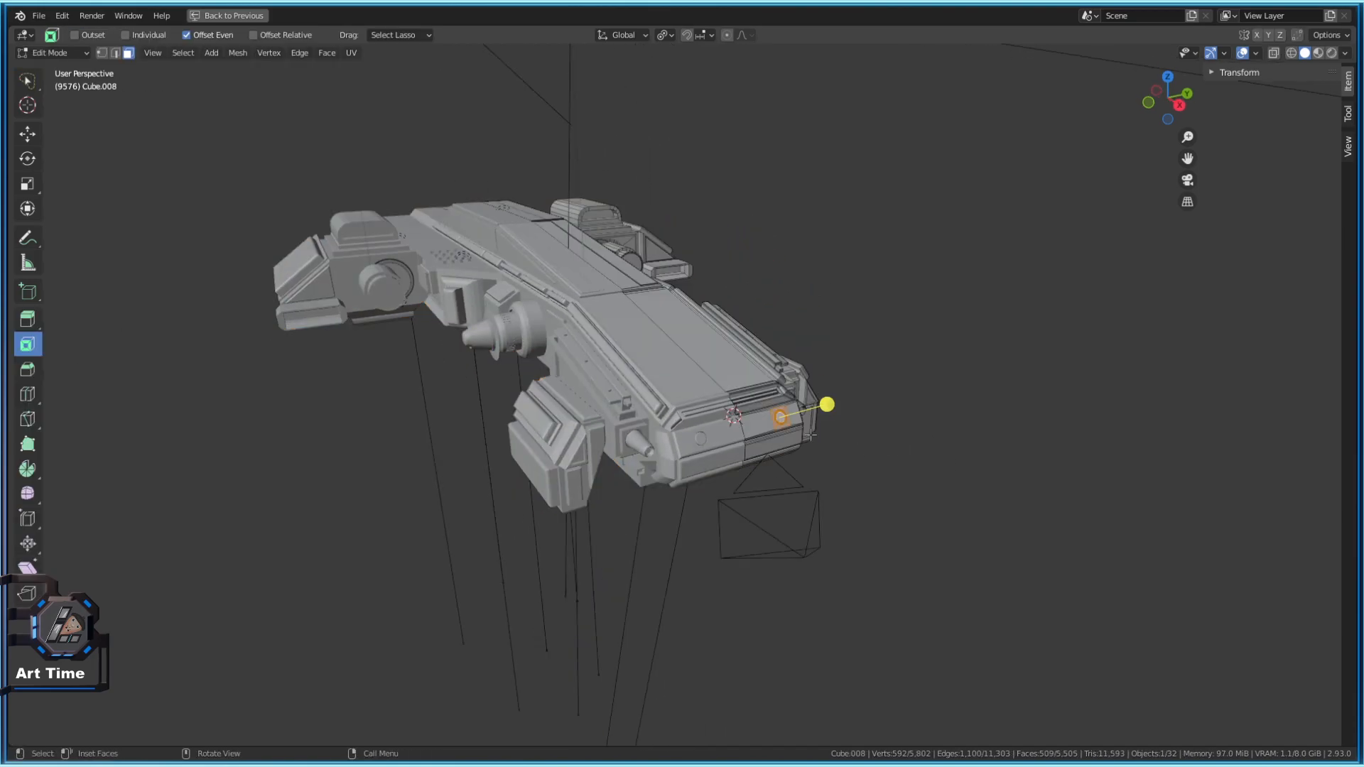
key(Tab)
key(Tab)
Restore the full Shading workspace layout from the maximized viewport and return the ship hull to Object Mode
key(ctrl+space)
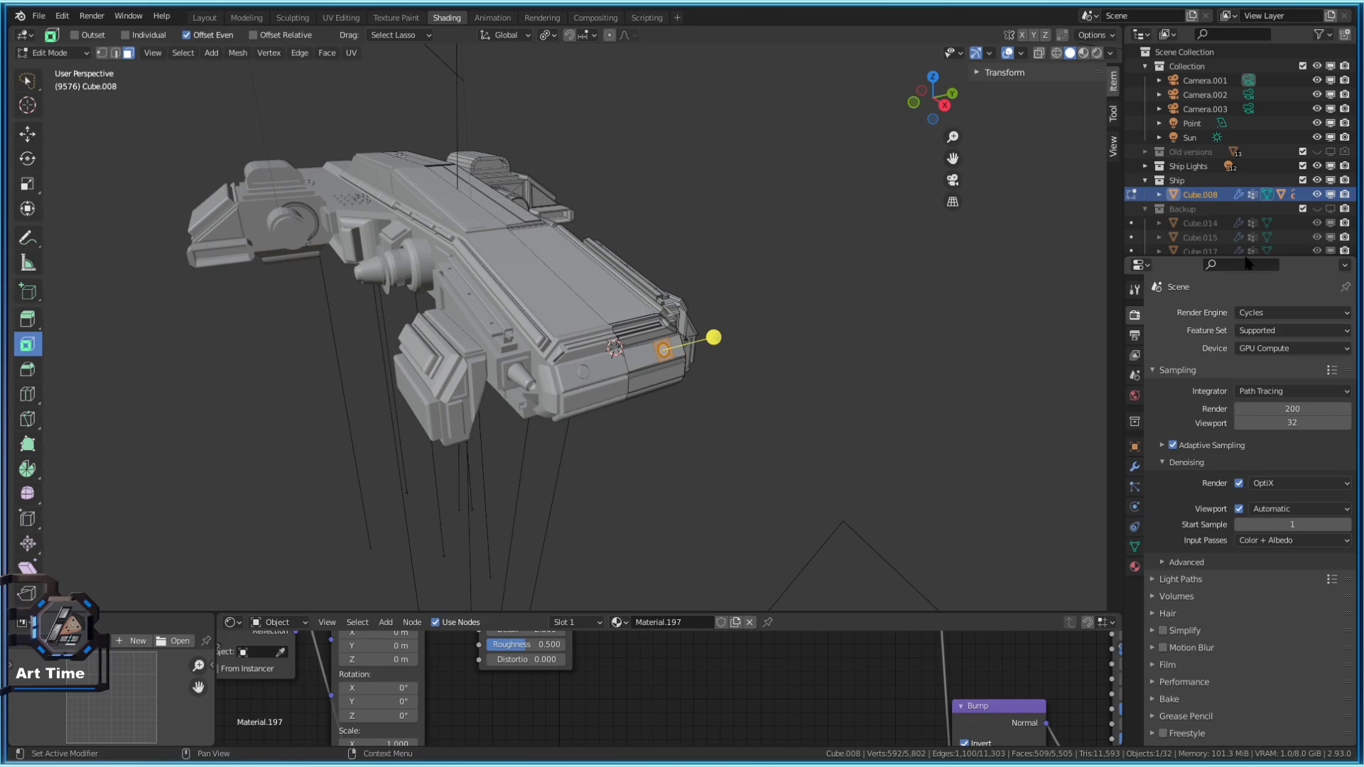
key(Tab)
middle_drag(758, 363, 742, 373)
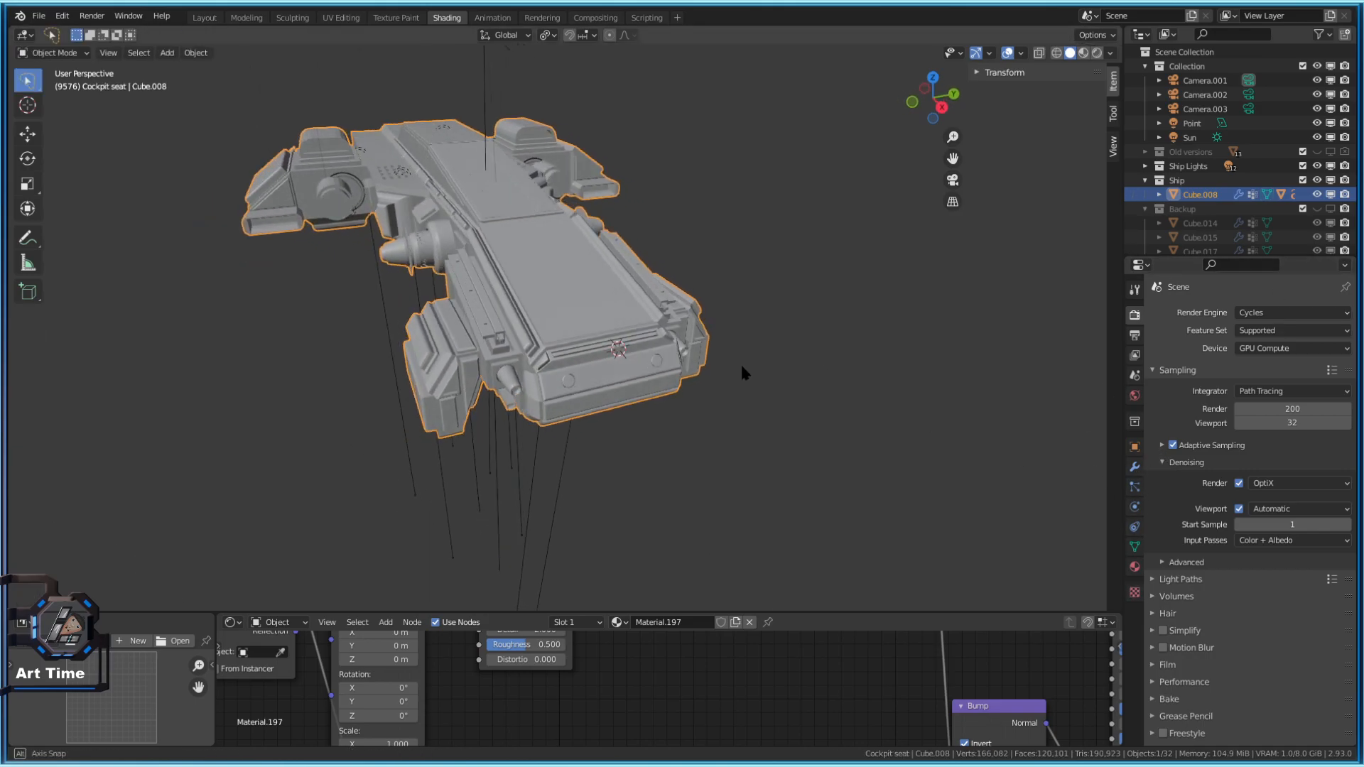
middle_drag(549, 375, 708, 387)
scroll(713, 392, up, 1)
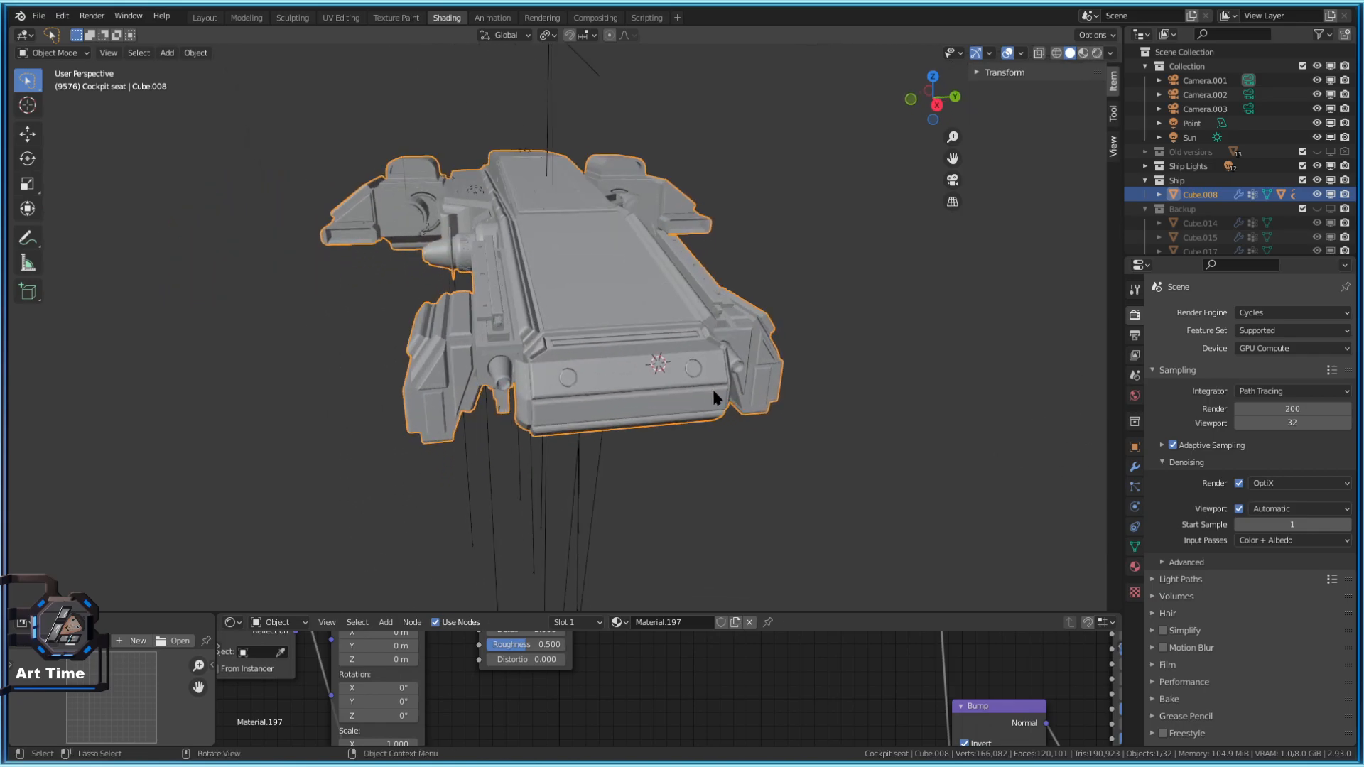
Try scaling the ship hull along the global Y axis to about 0.554
key(s)
right_click(831, 421)
key(s)
key(z)
key(x)
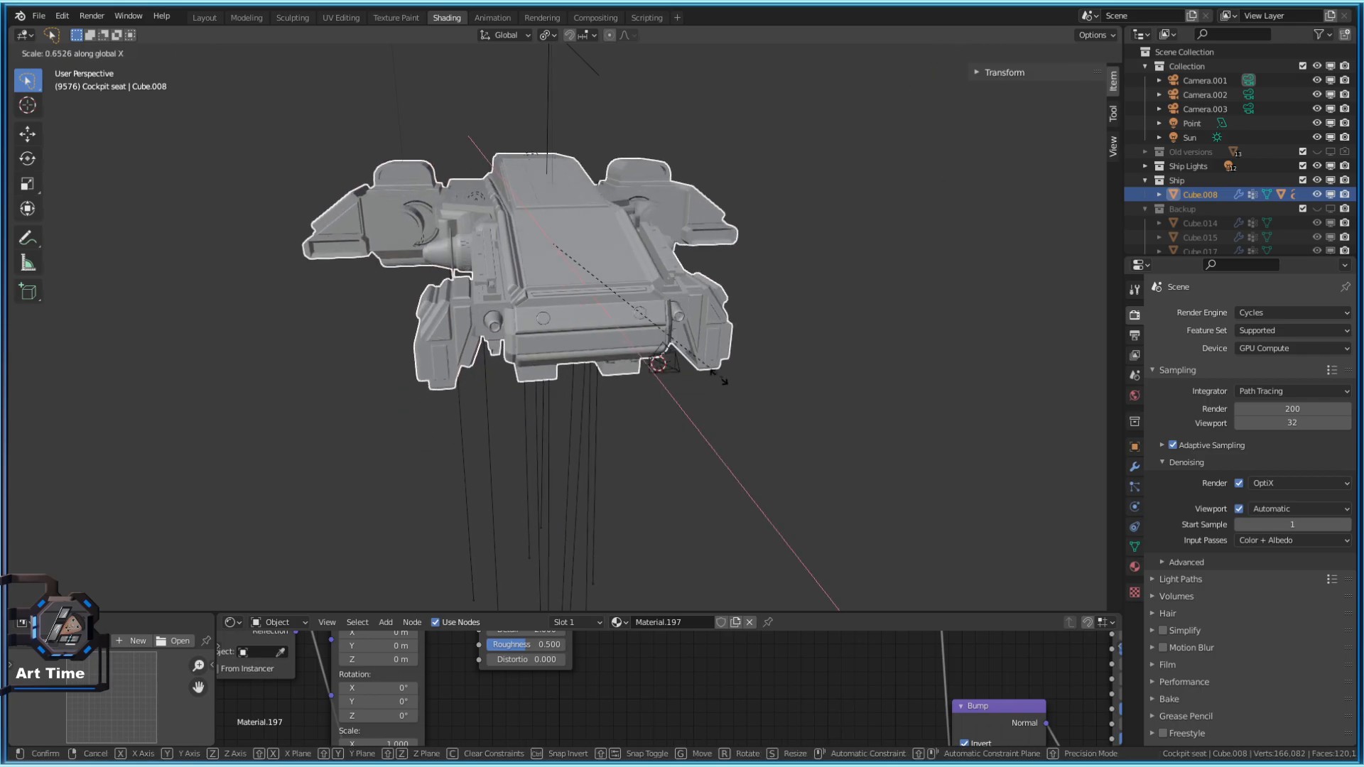
key(y)
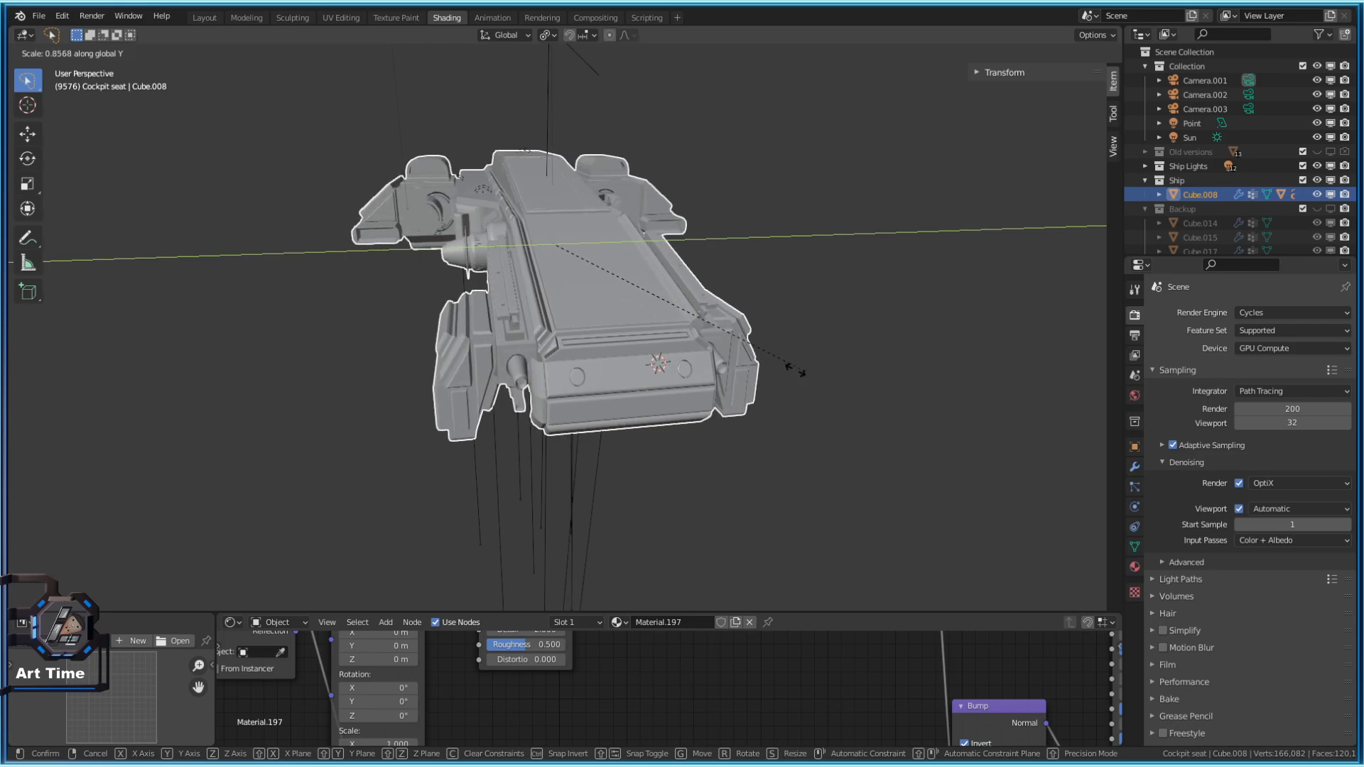
click(693, 345)
Inspect the narrowed ship's side and engine up close in walk navigation, and undo the Y-axis scaling
key(shift+grave)
key(w)
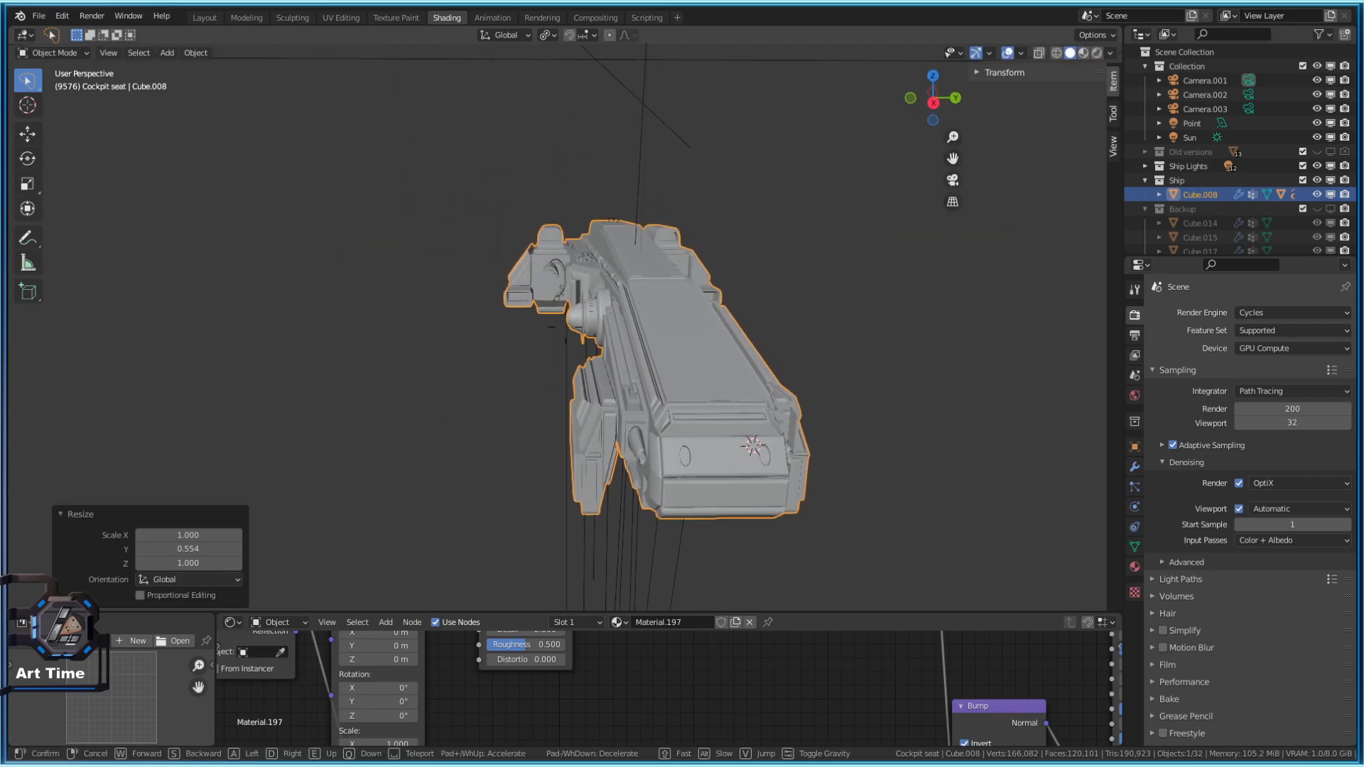
key(q)
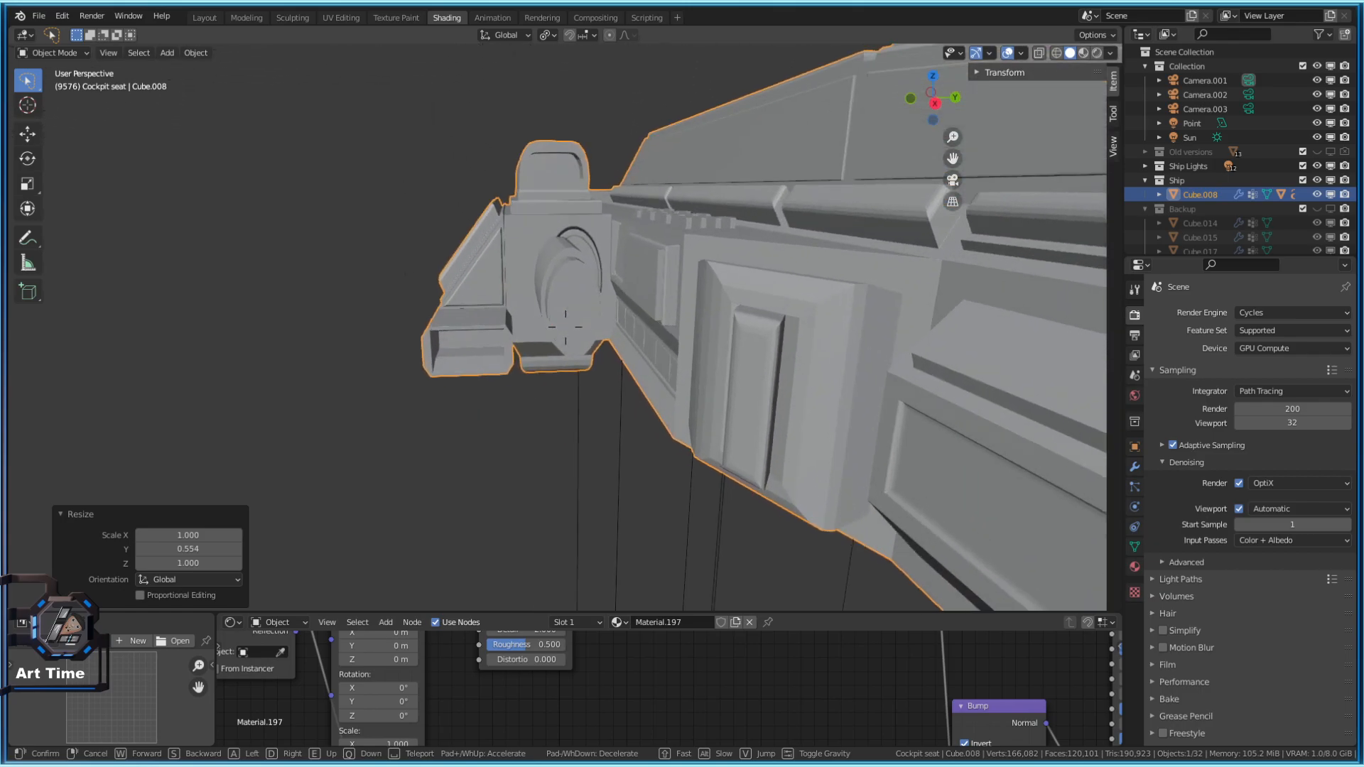
key(a)
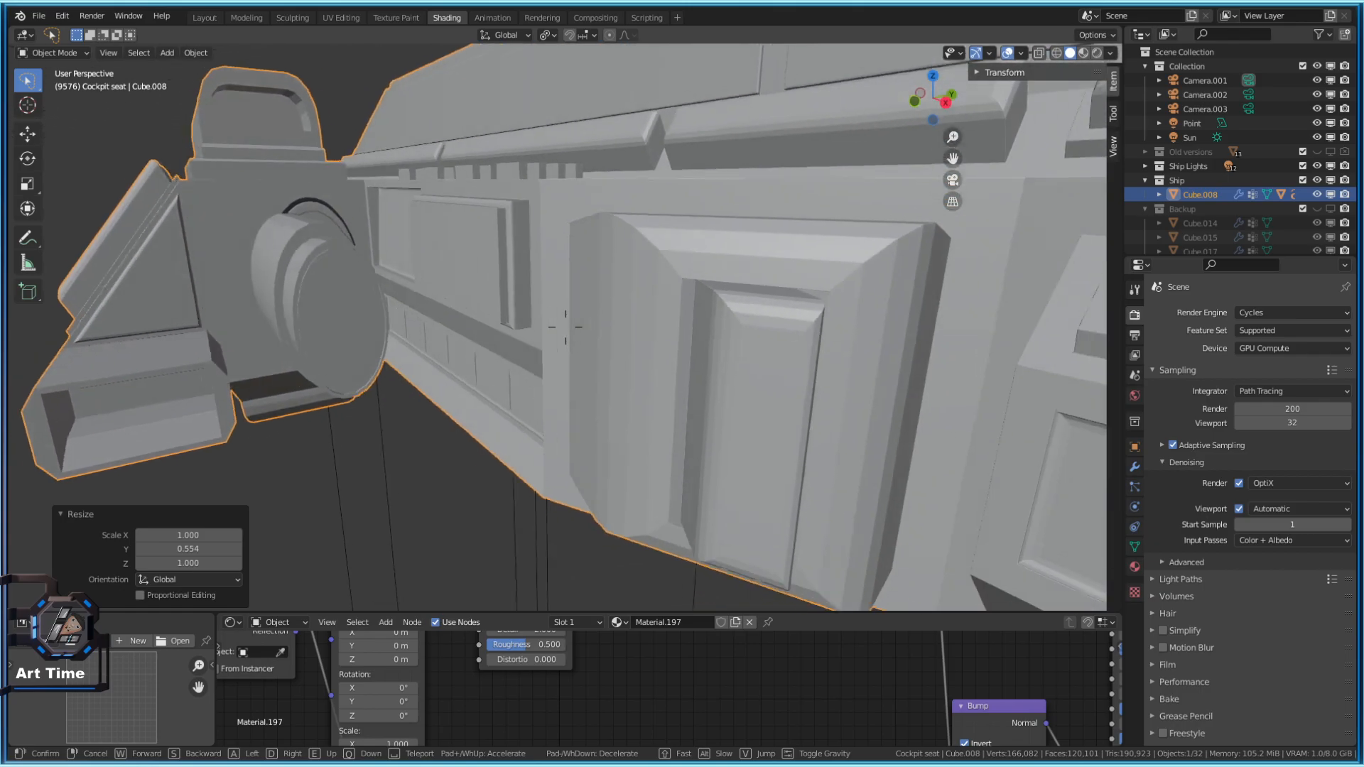
key(a)
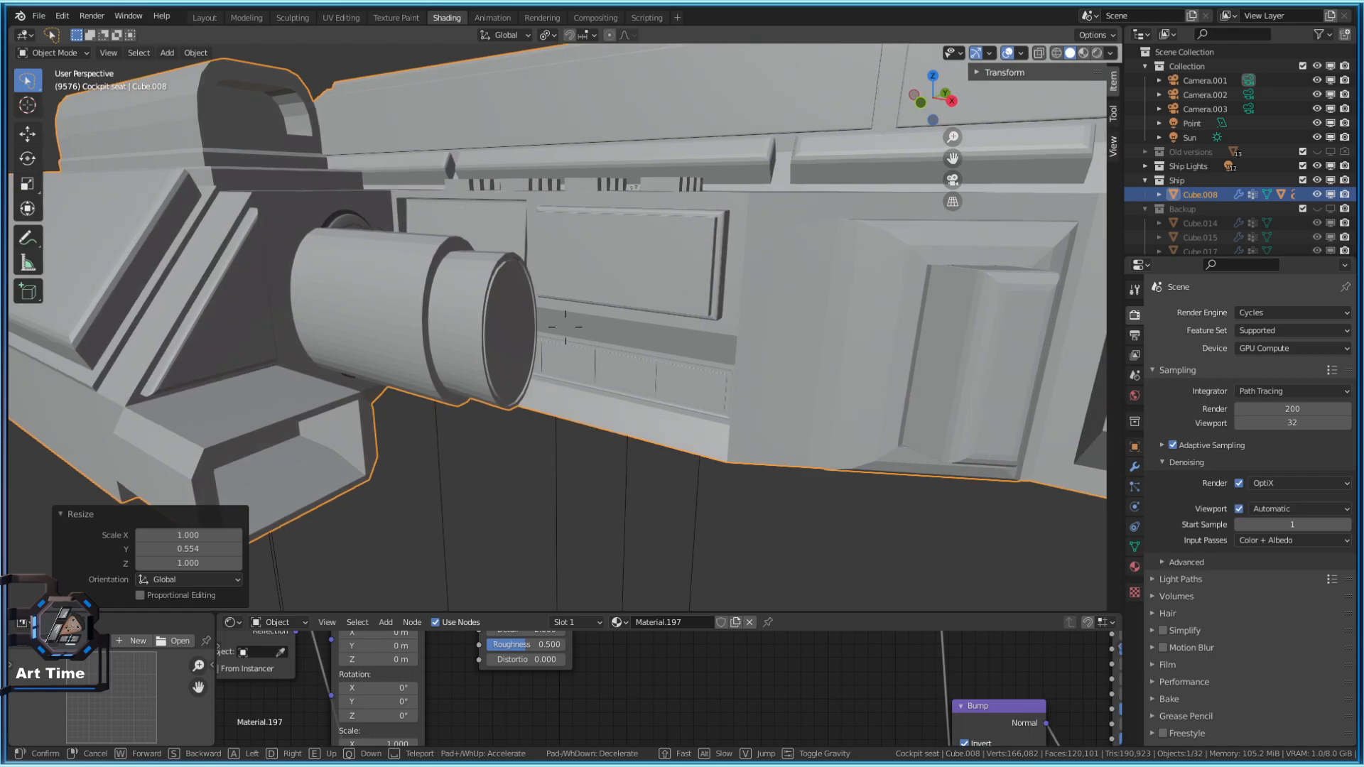
key(Escape)
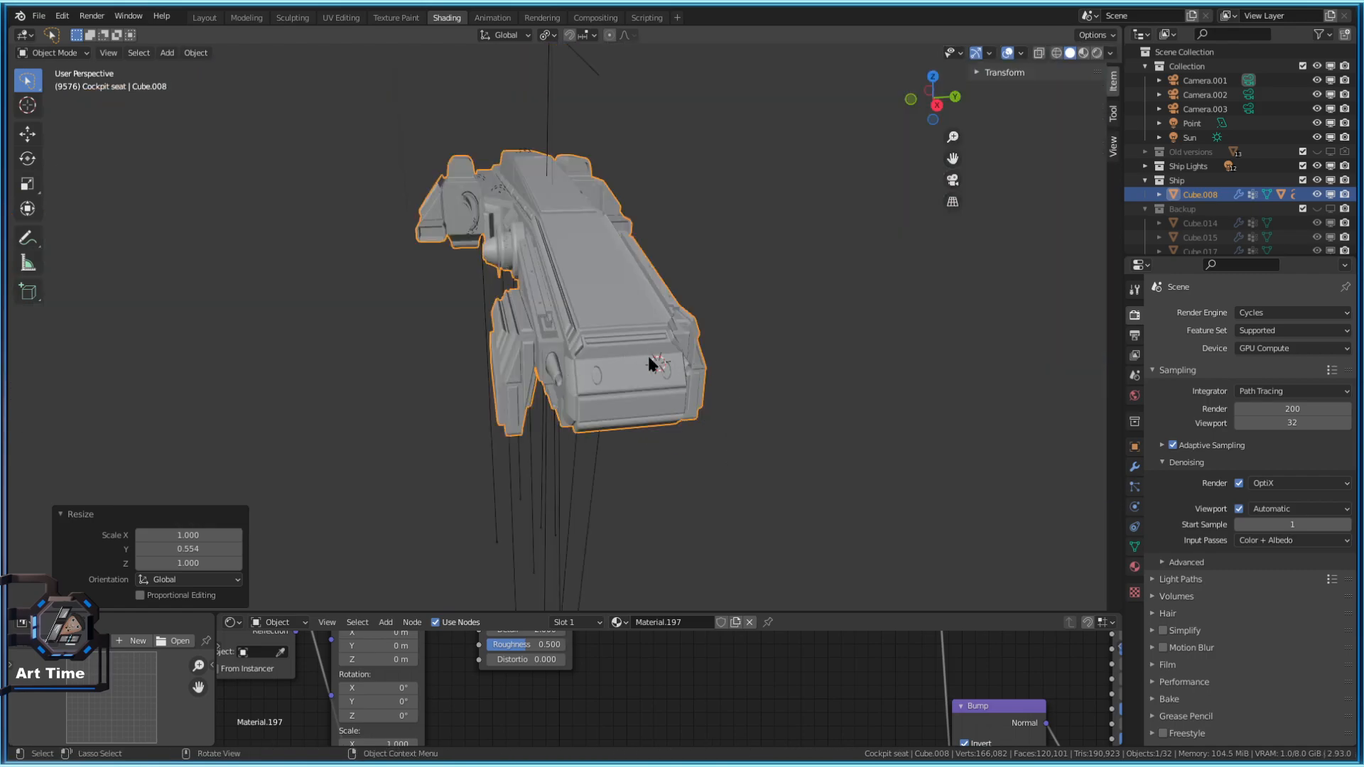
key(ctrl+z)
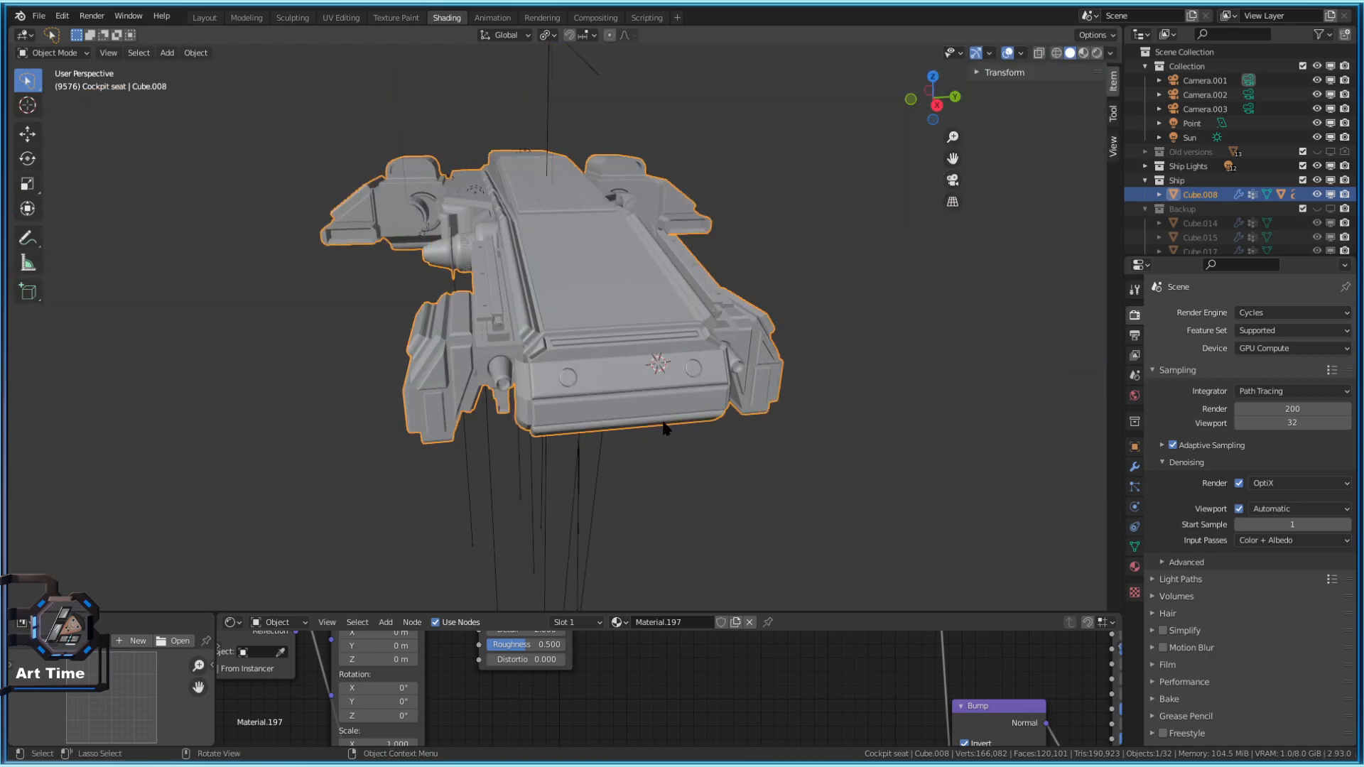
View the ship hull from the front and enter Edit Mode on its mesh
middle_drag(657, 331, 739, 399)
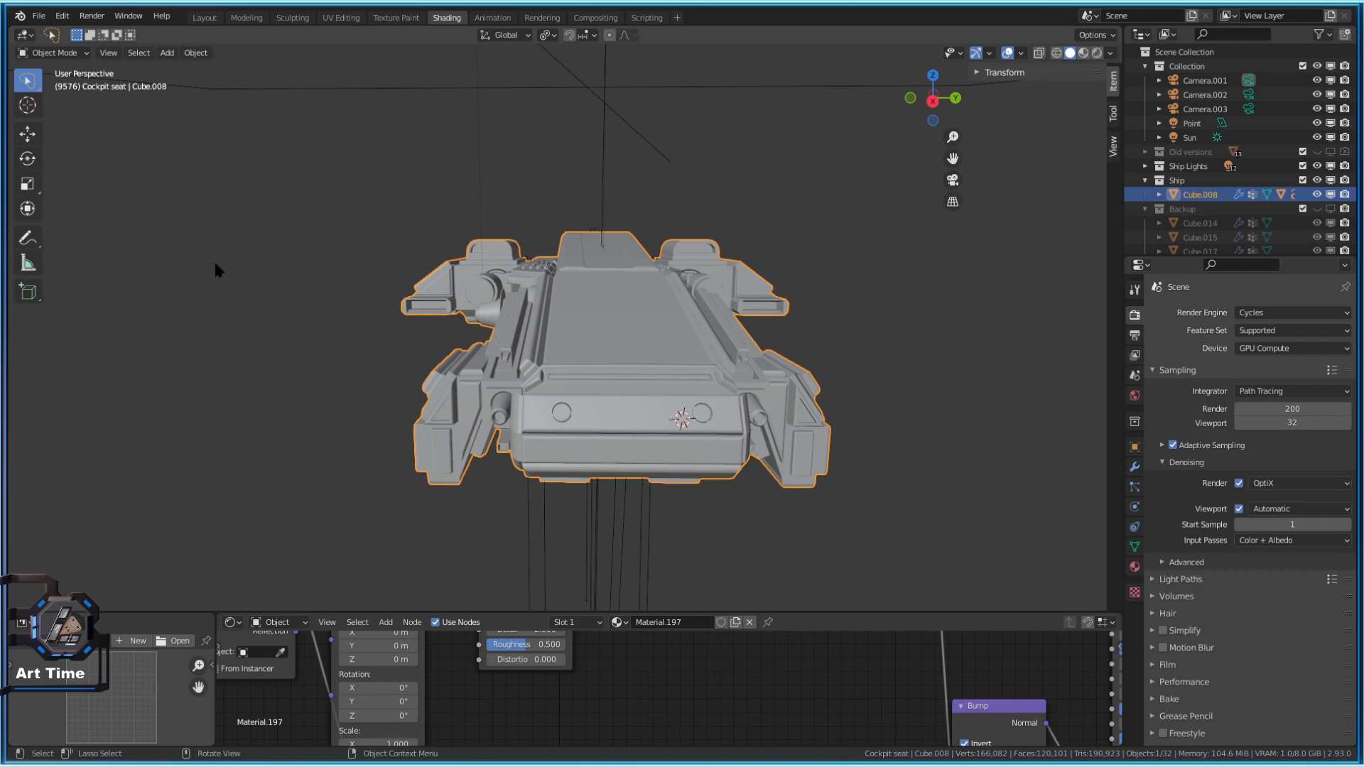
key(Tab)
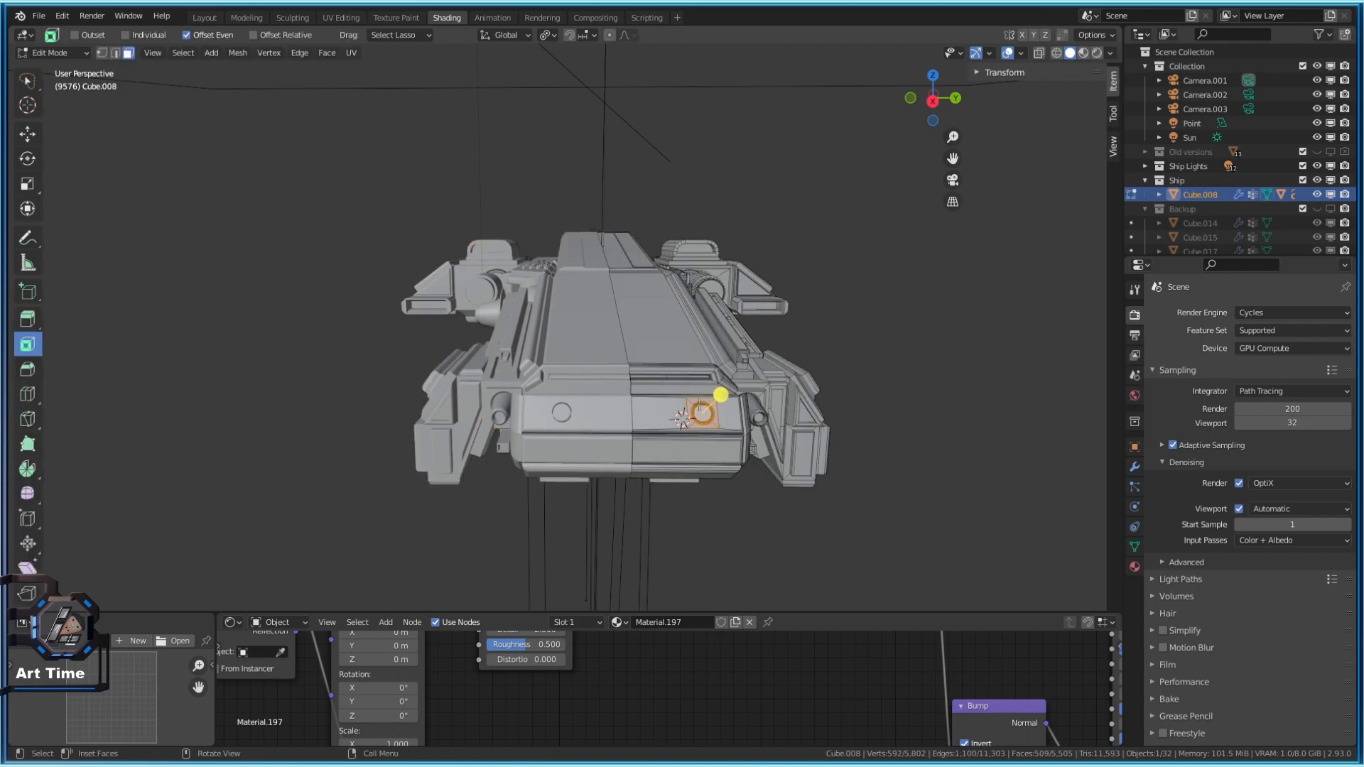
Switch the viewport to Material Preview, select the whole hull mesh and move it about 1.17 m along the global Y axis
click(1083, 54)
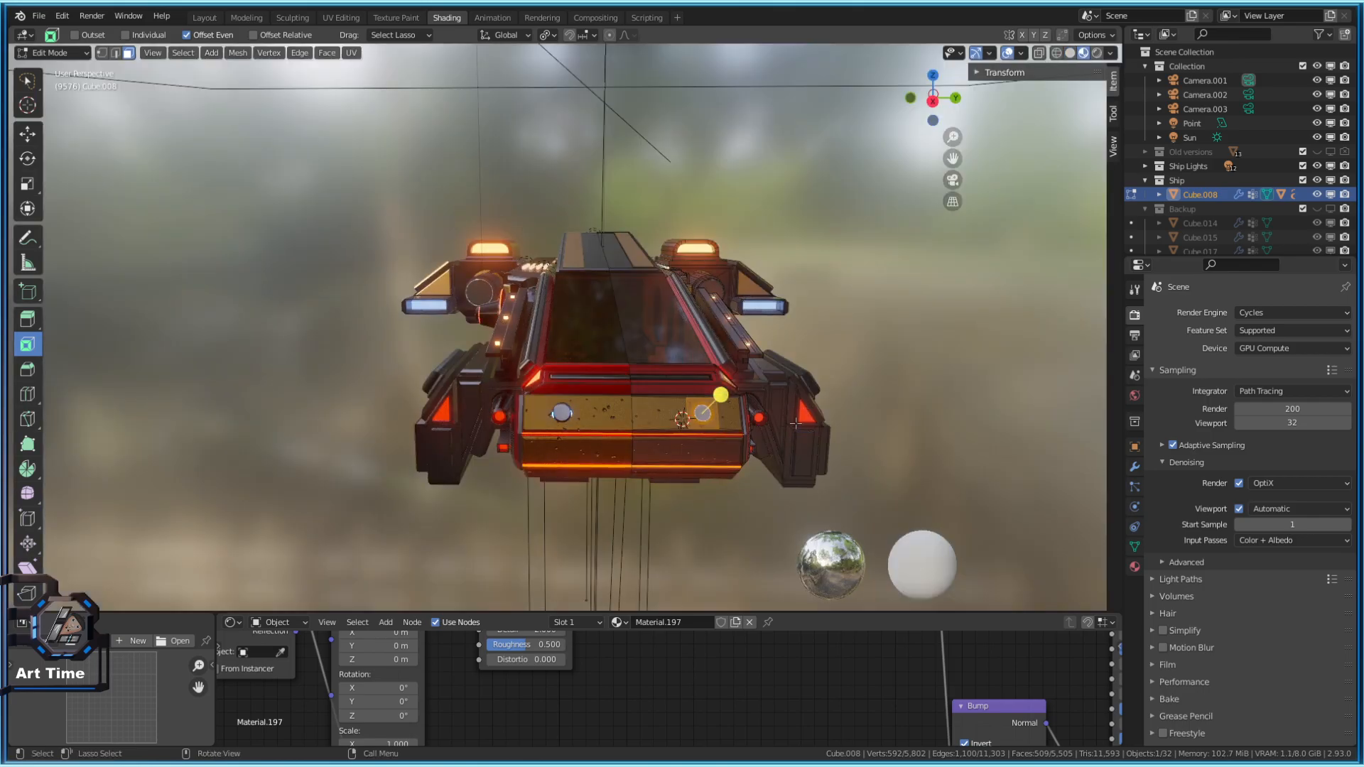
key(a)
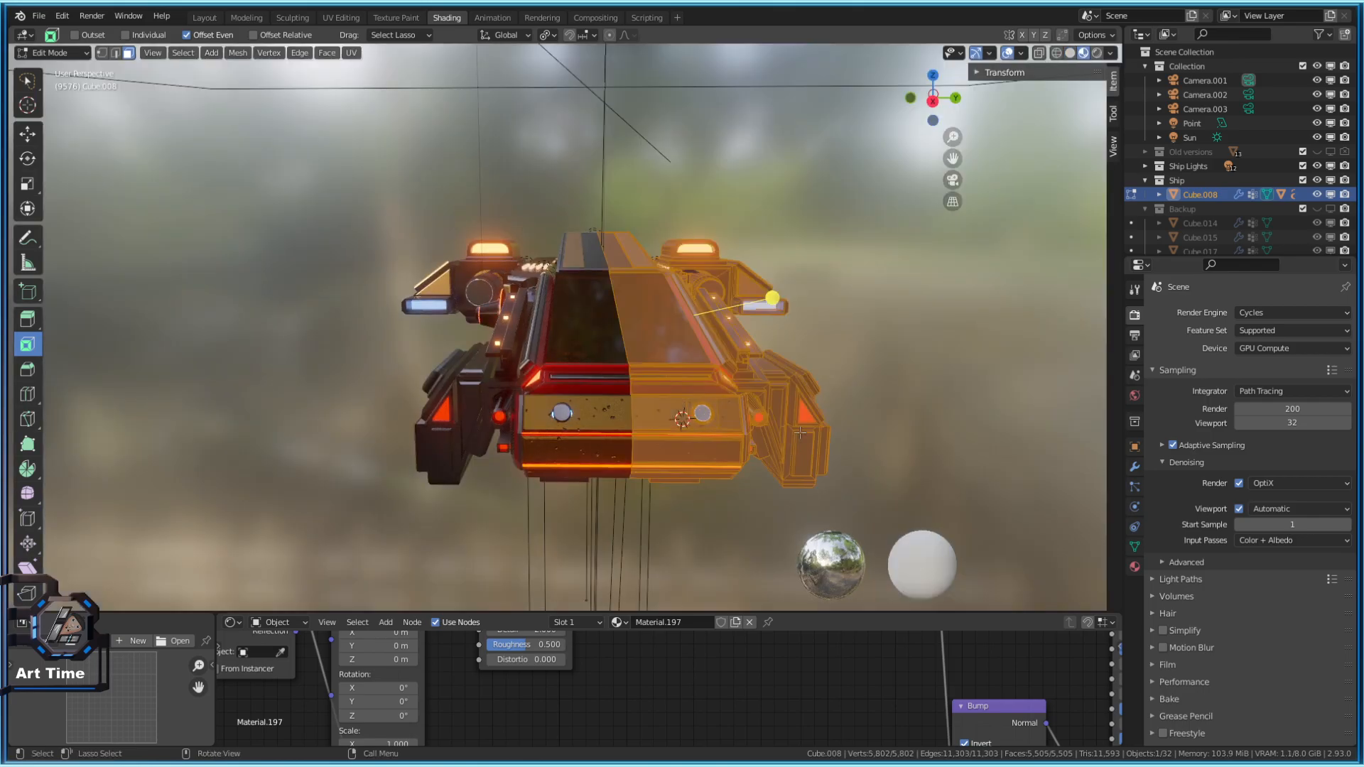
middle_drag(786, 408, 609, 407)
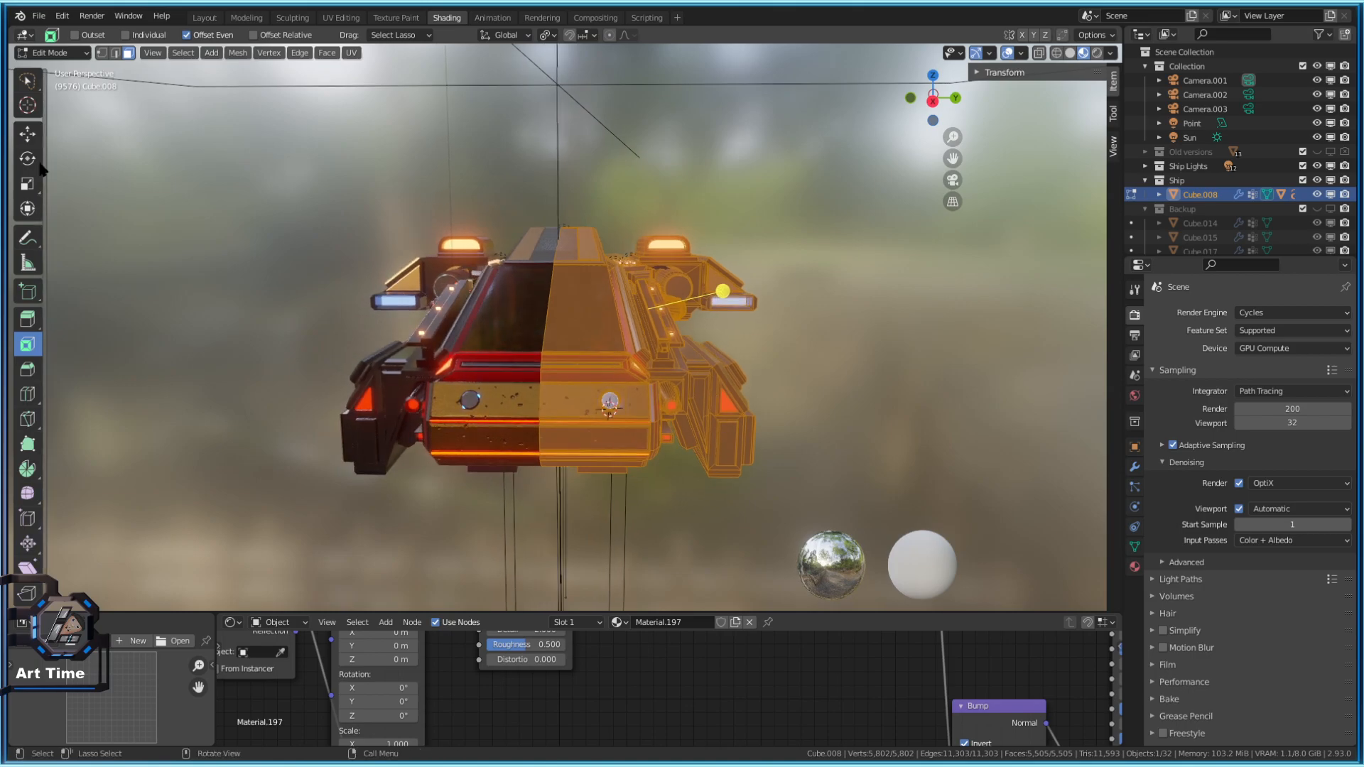
key(g)
key(y)
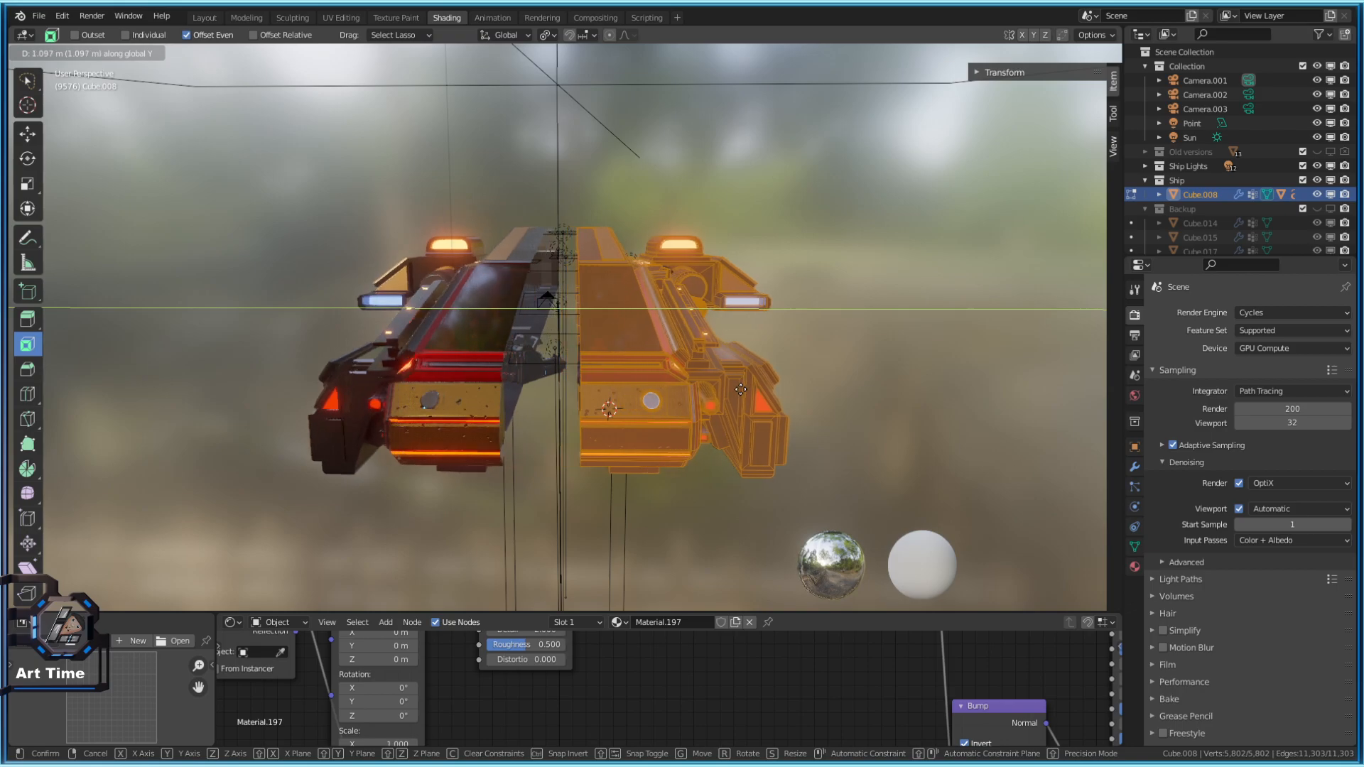
click(740, 392)
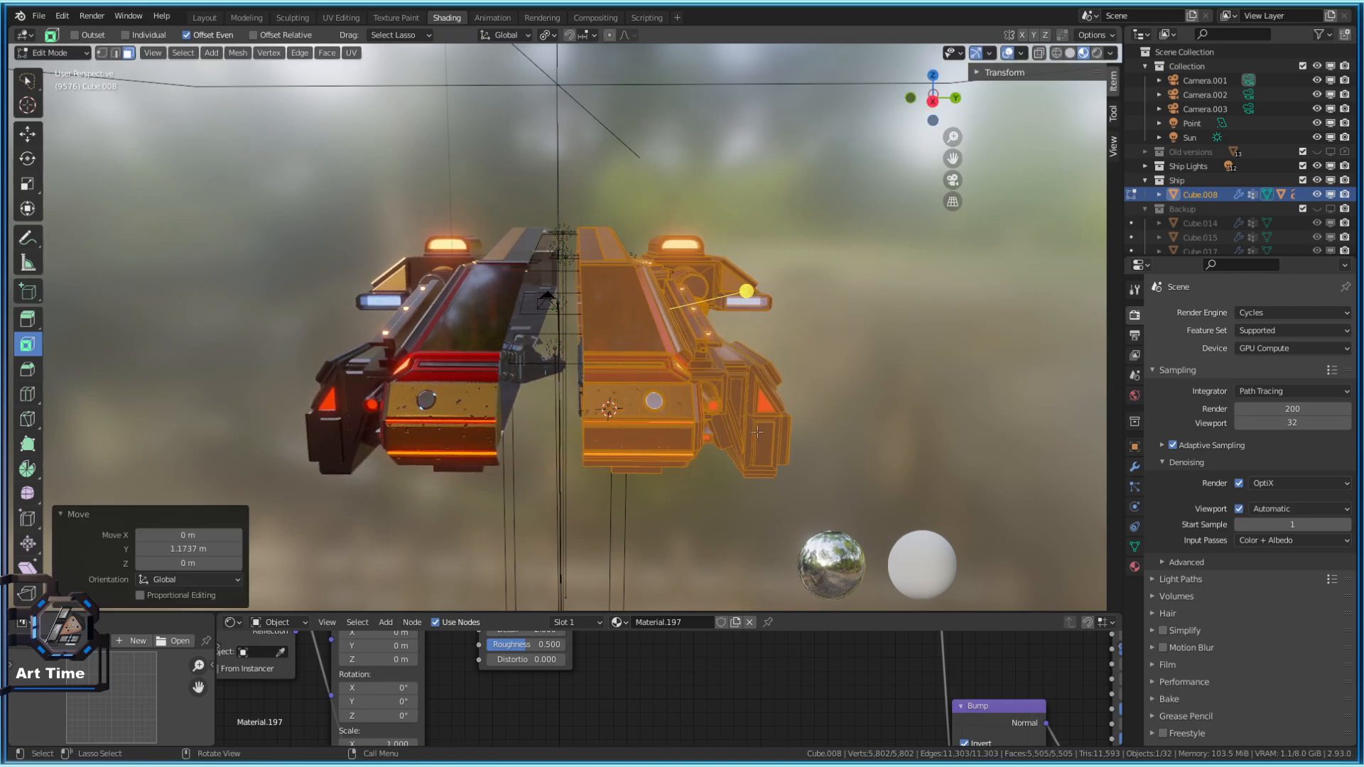
View the split hull halves in Object Mode from an angle, undoing the accidental isolation of a collection
middle_drag(741, 393, 785, 419)
key(Tab)
middle_drag(813, 477, 605, 320)
middle_drag(836, 545, 689, 470)
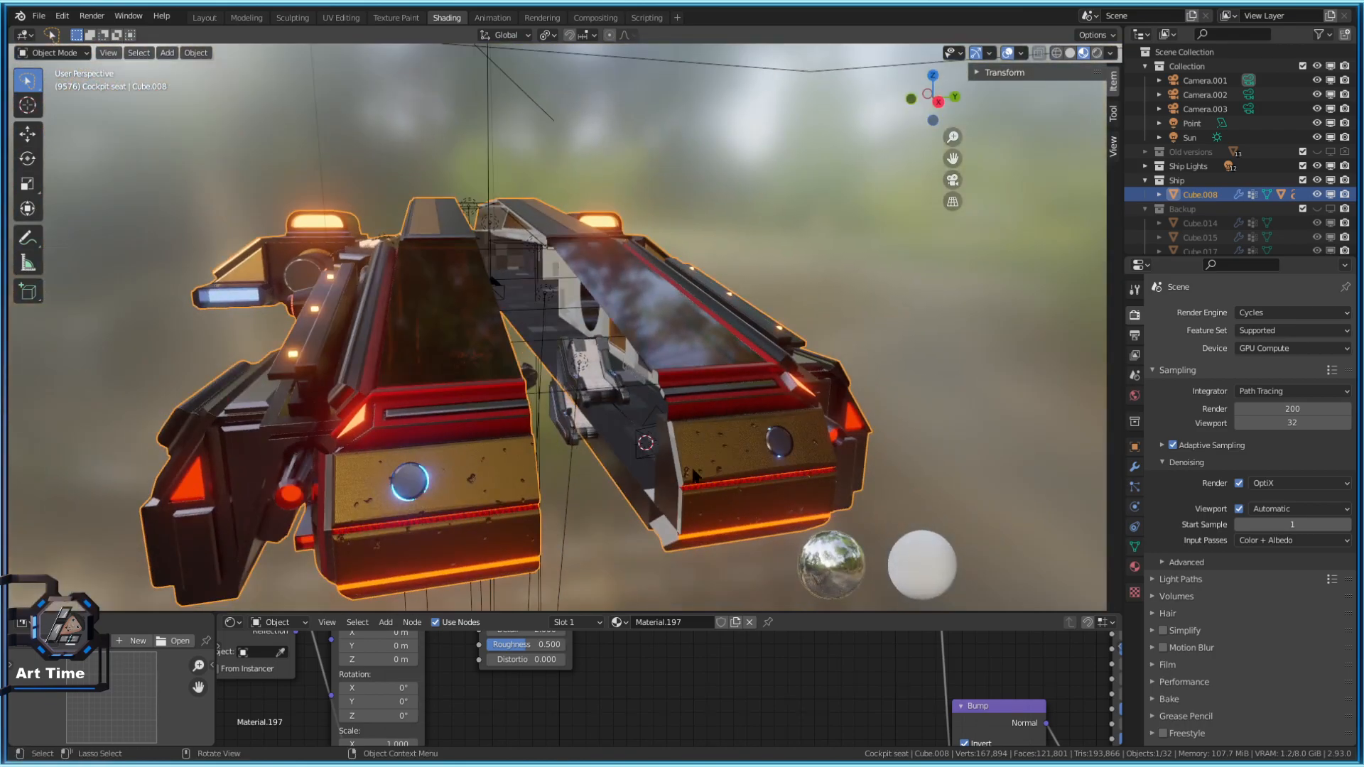
key(1)
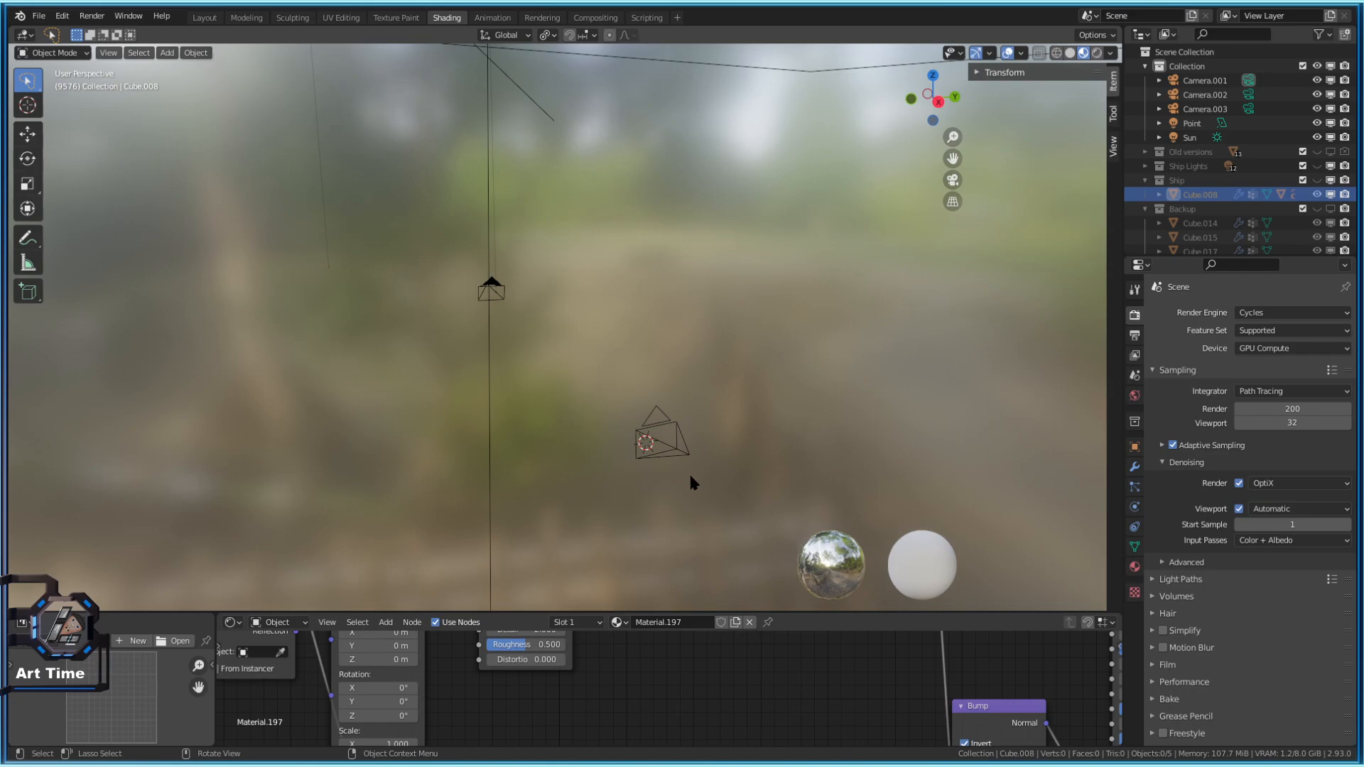
key(ctrl+z)
Try extruding an inner edge of the hull half along the global Y axis in Edit Mode, and undo the extrusion
key(Tab)
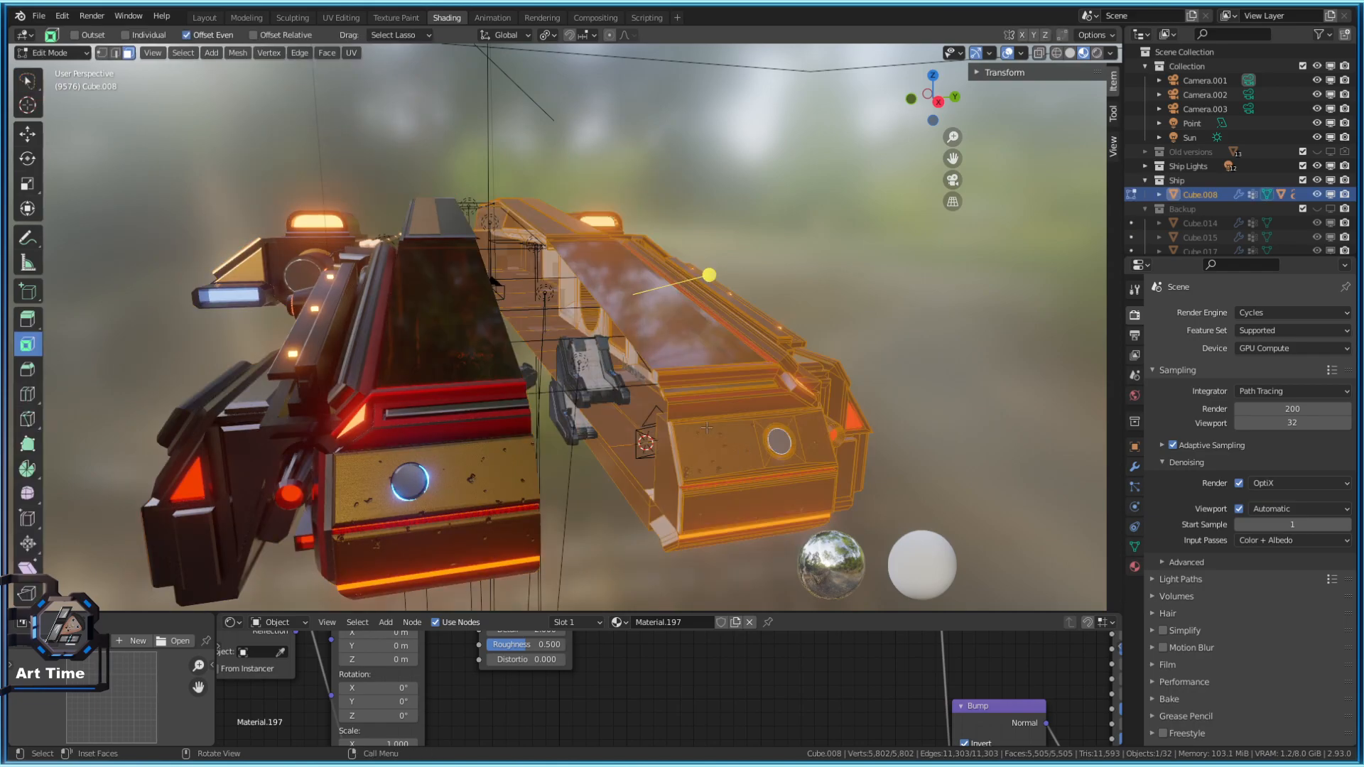
click(707, 431)
key(1)
scroll(718, 429, up, 3)
middle_drag(766, 420, 427, 393)
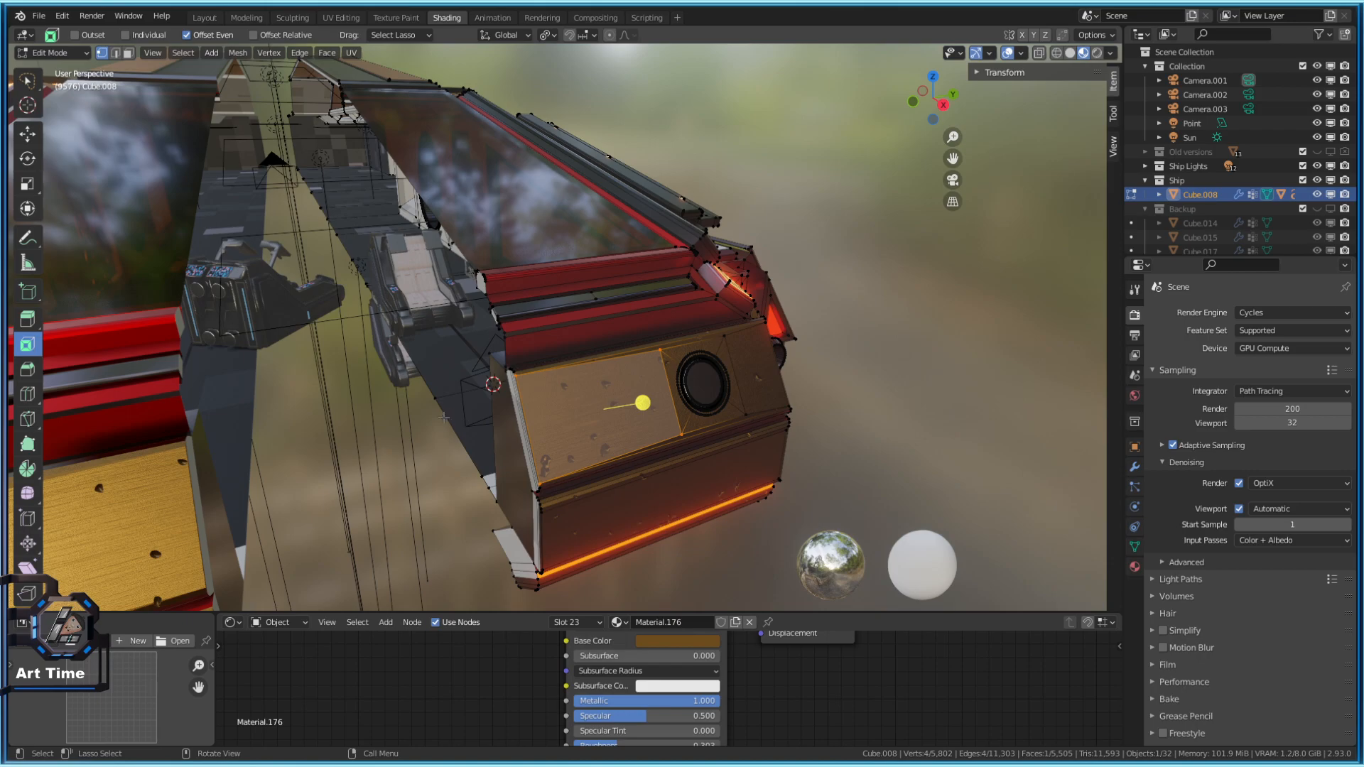
click(420, 373)
key(e)
key(y)
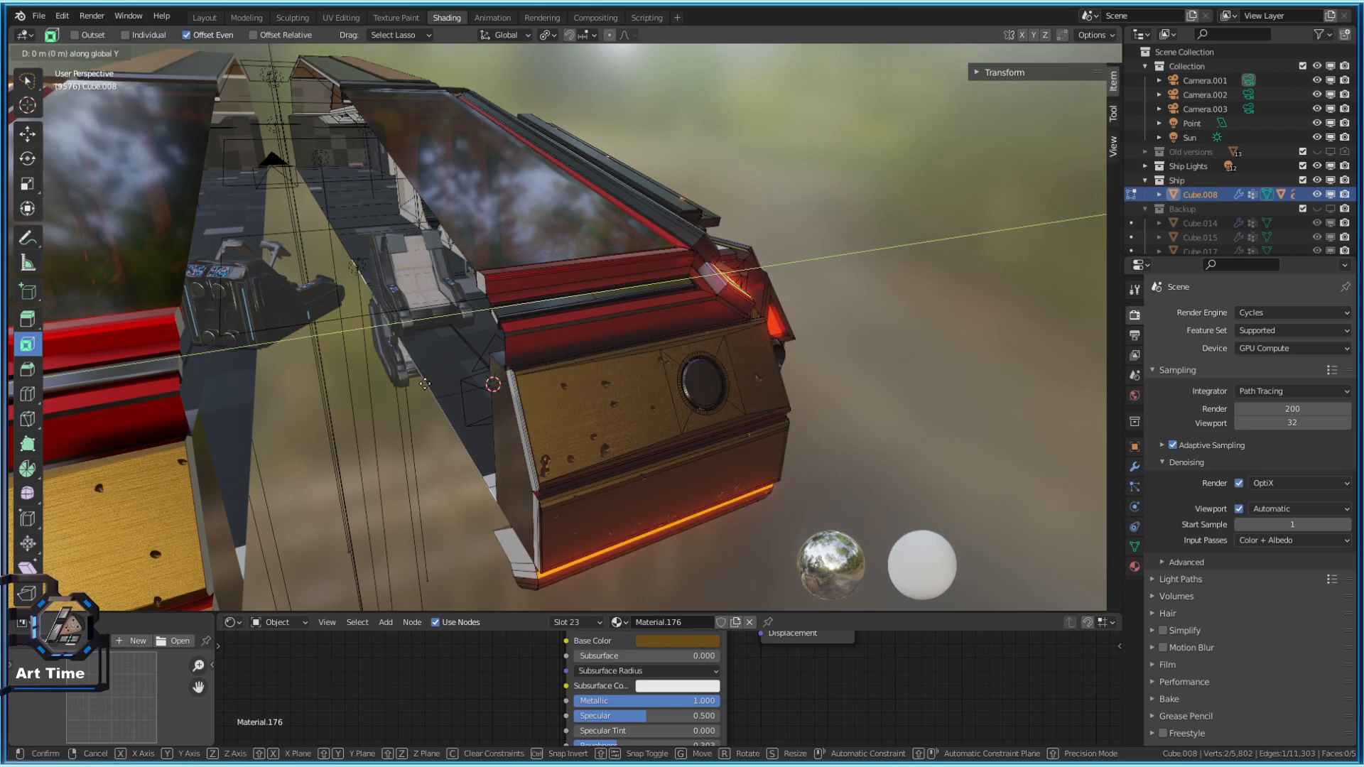
right_click(410, 388)
key(g)
right_click(405, 391)
key(ctrl+z)
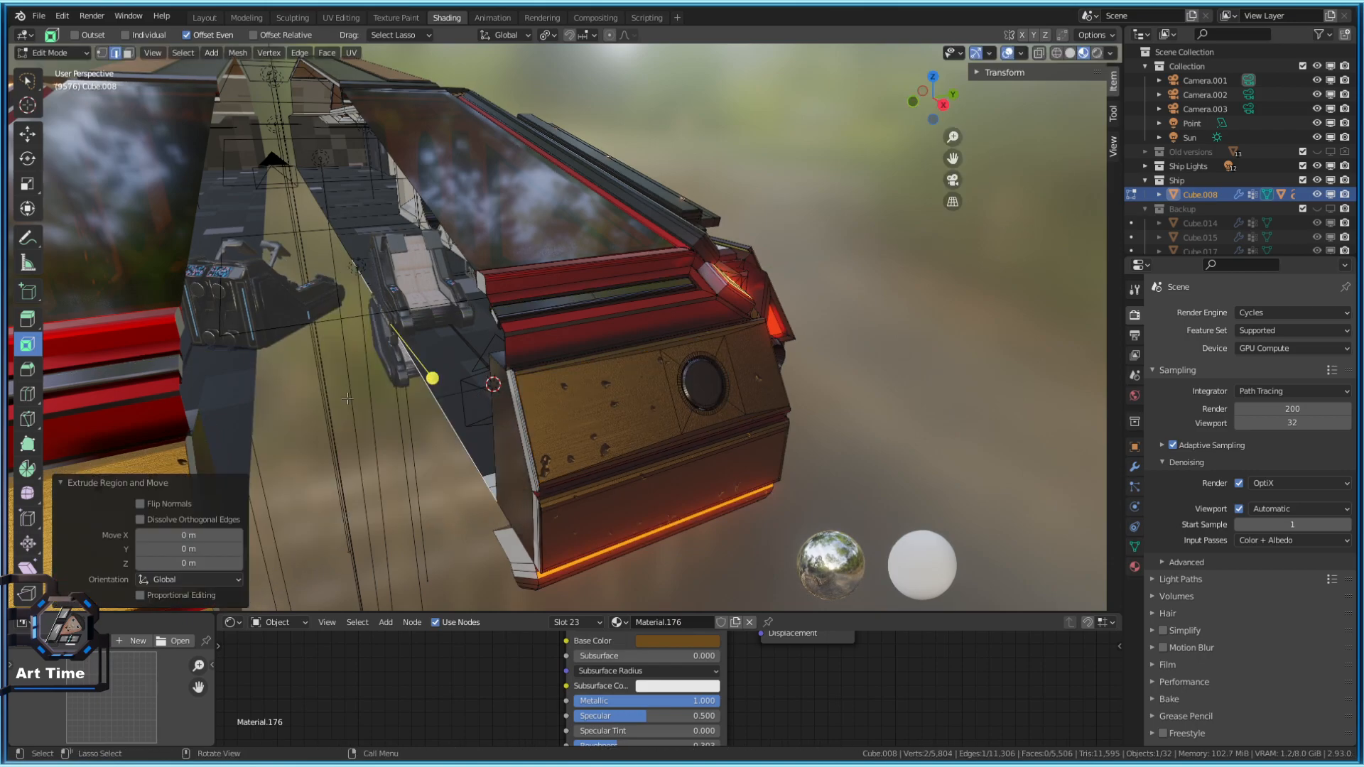
key(ctrl+z)
Return the hull to Object Mode and inspect the gap between its two halves in walk navigation
key(Tab)
scroll(502, 429, down, 4)
middle_drag(499, 439, 472, 450)
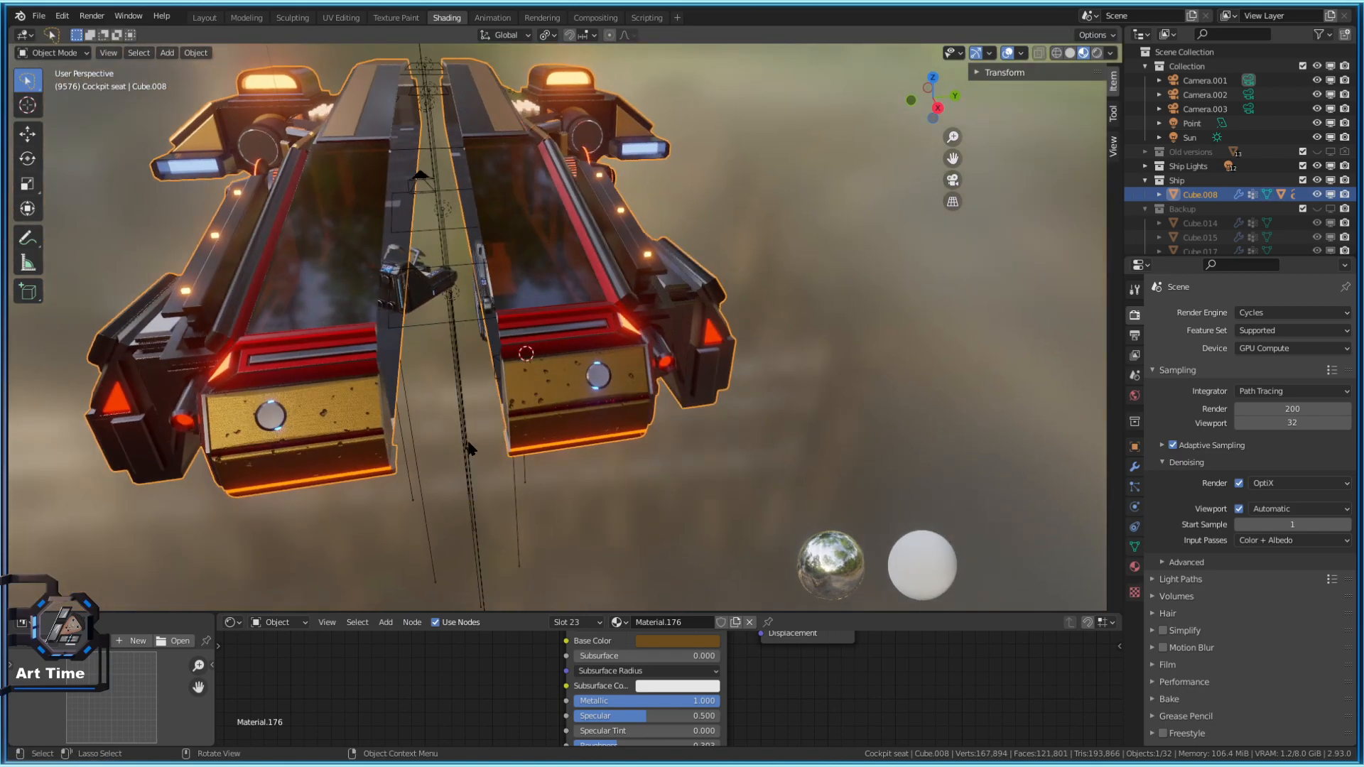
scroll(473, 398, up, 2)
key(a)
key(w)
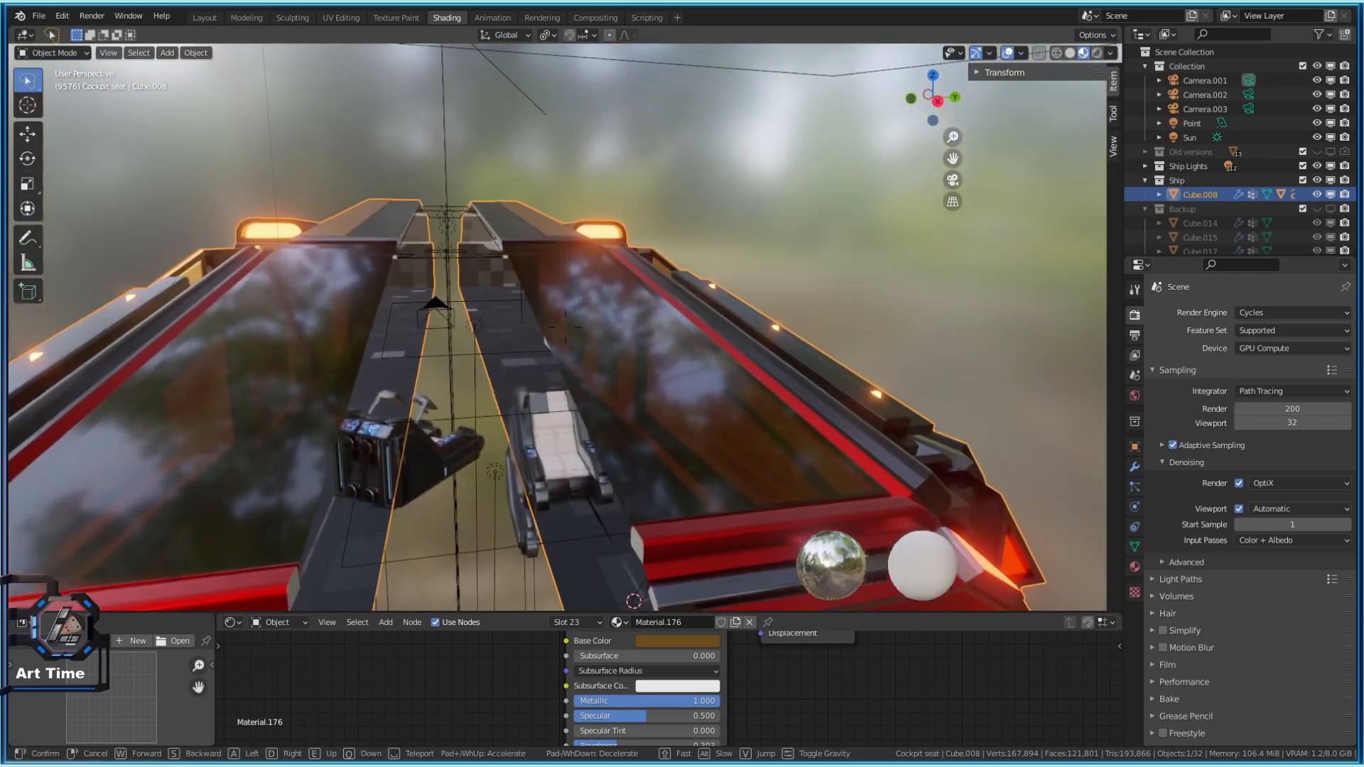
key(w)
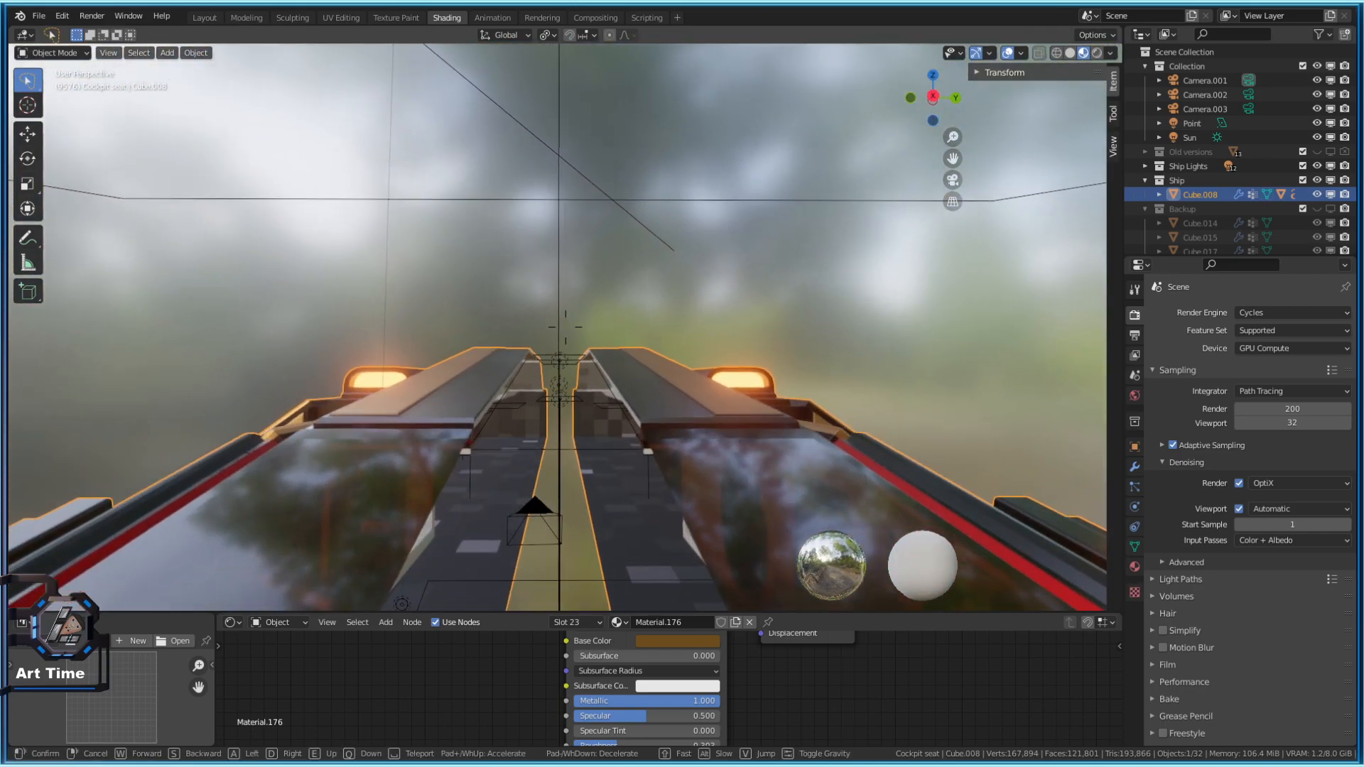
key(s)
key(s)
key(a)
key(w)
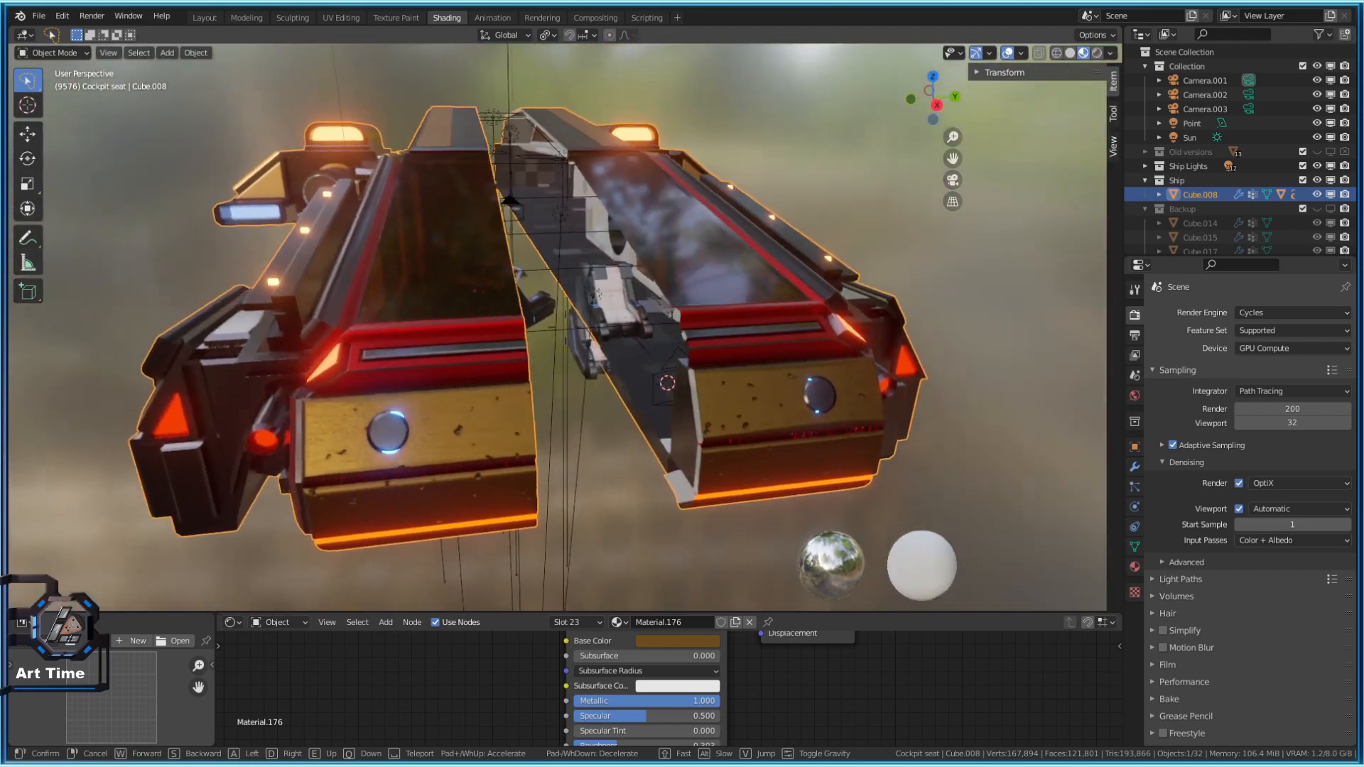
key(s)
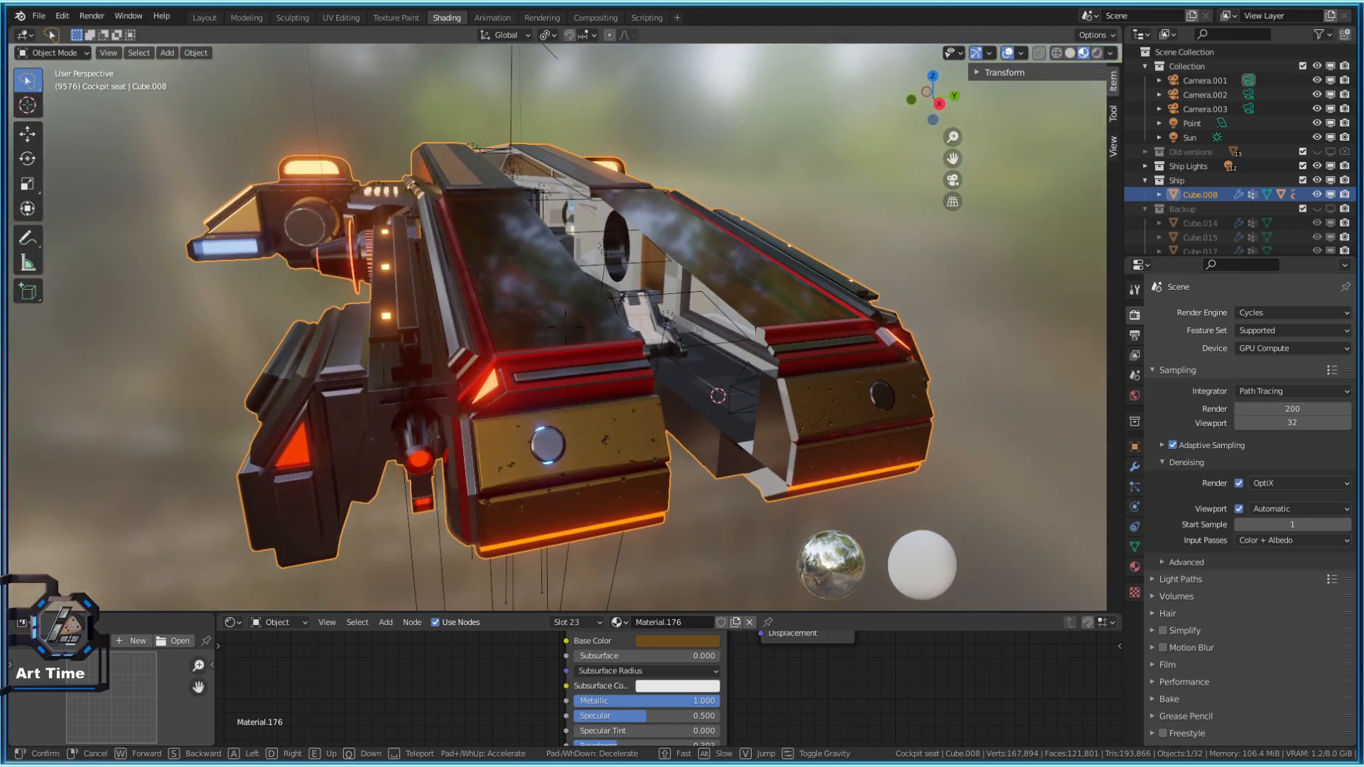
key(Return)
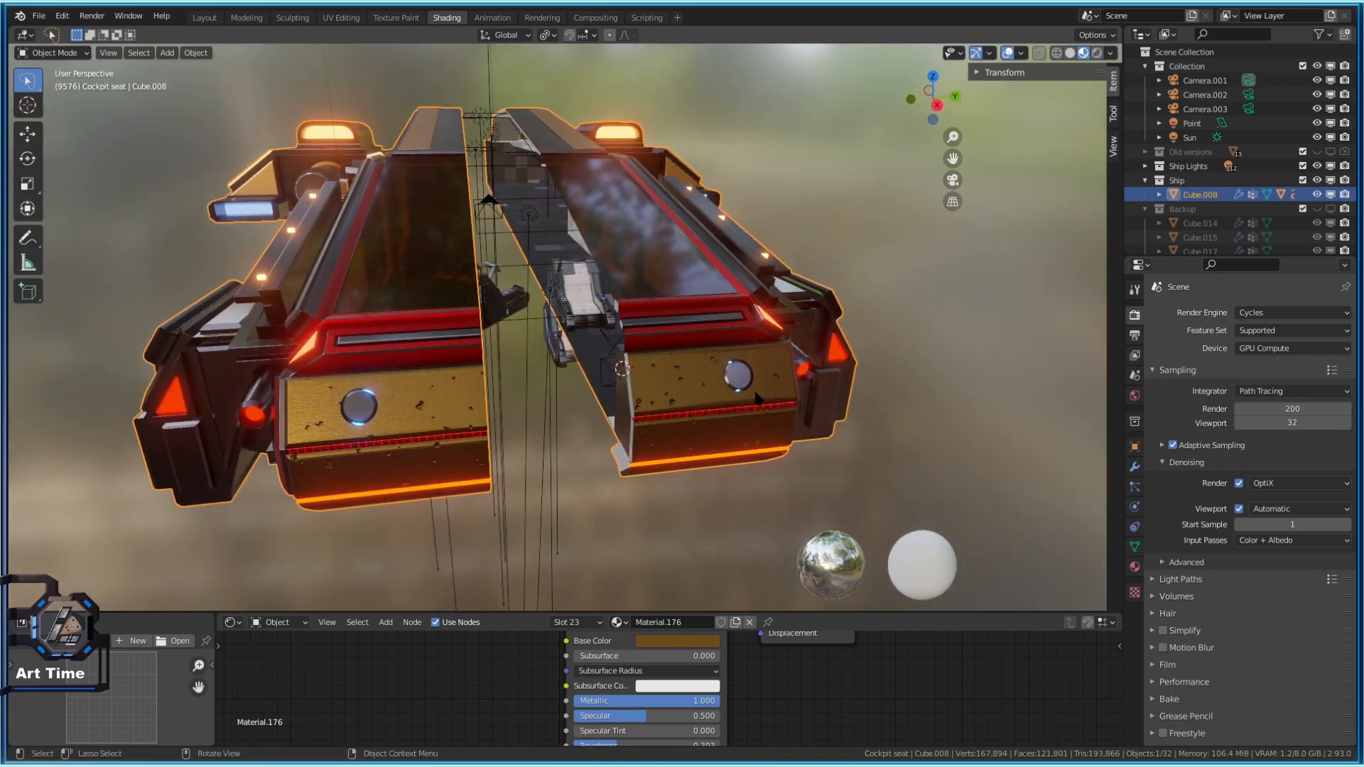
Set the merge distance of the hull's Mirror modifier to 3 m
click(1134, 467)
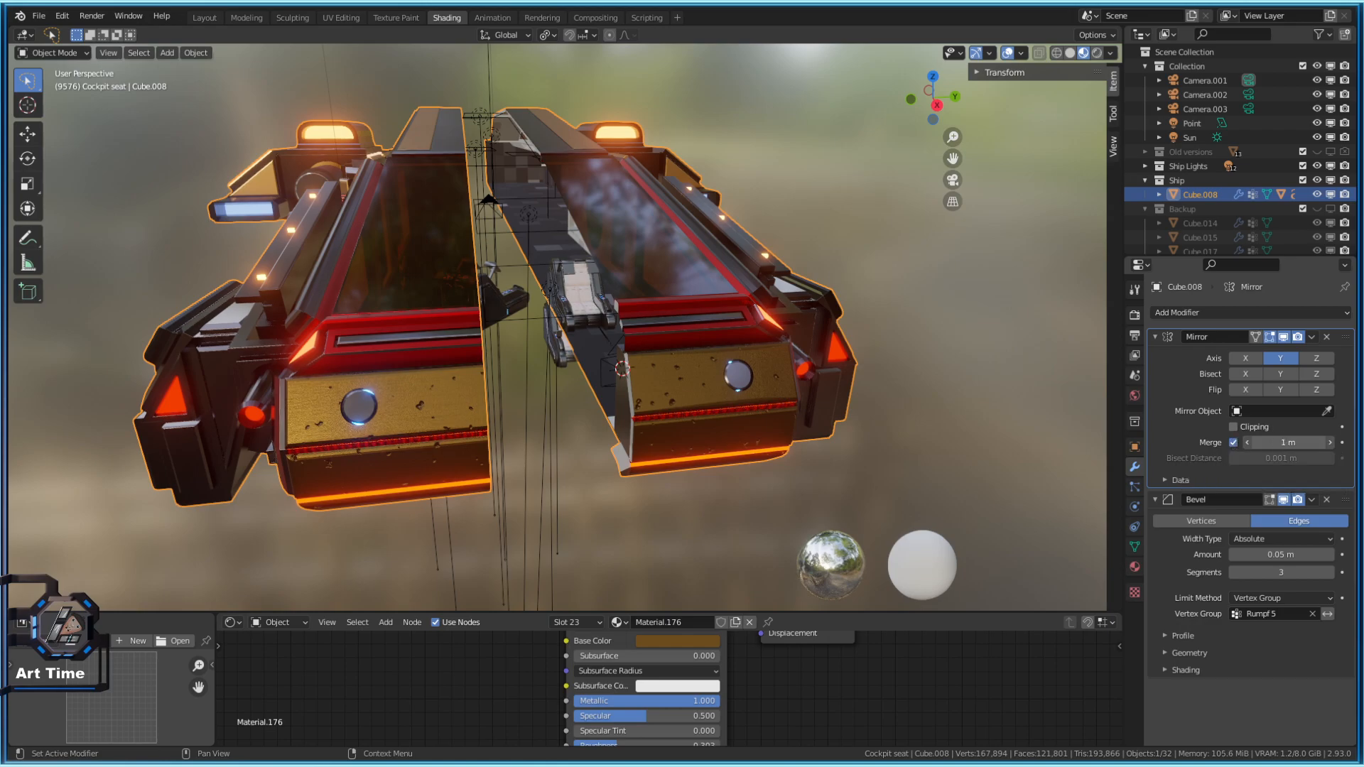
drag(1286, 446, 1301, 446)
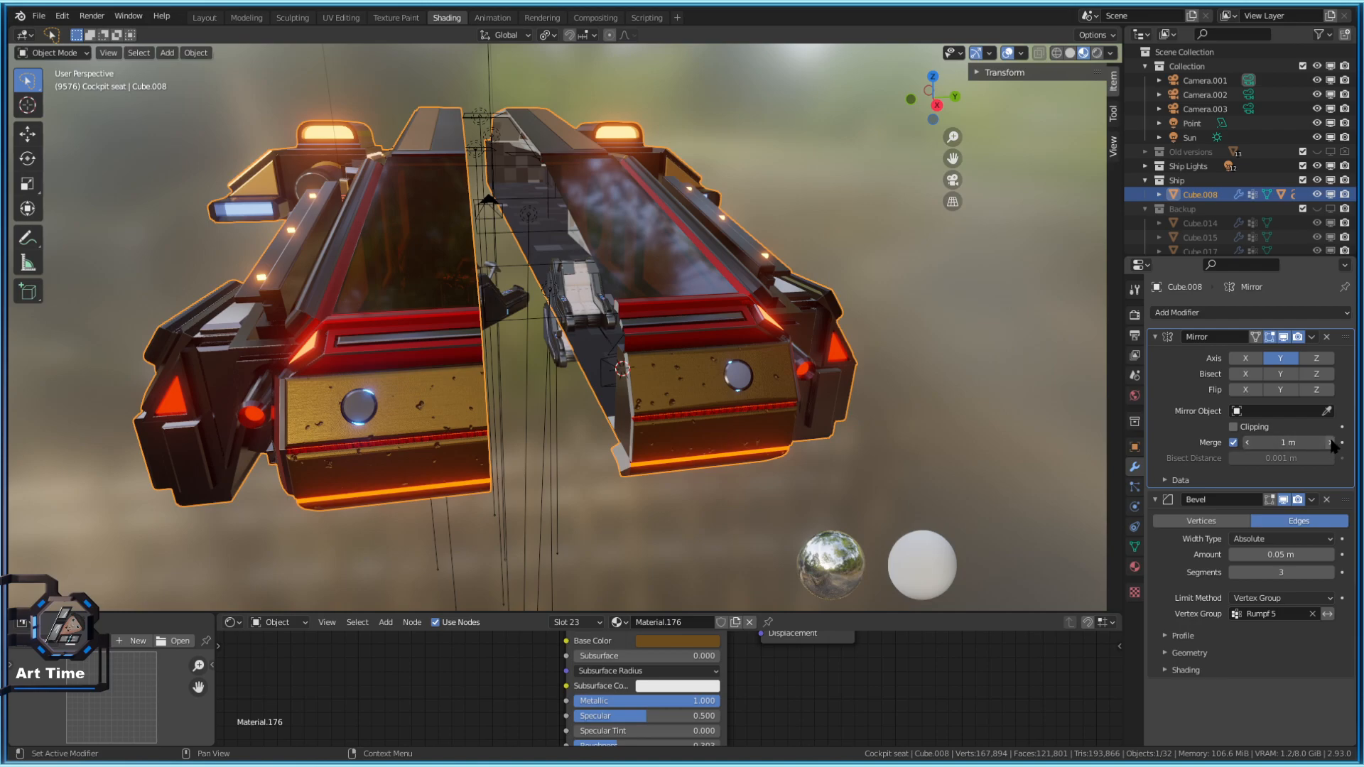
click(1287, 443)
key(Return)
double_click(1330, 441)
text(3)
key(Return)
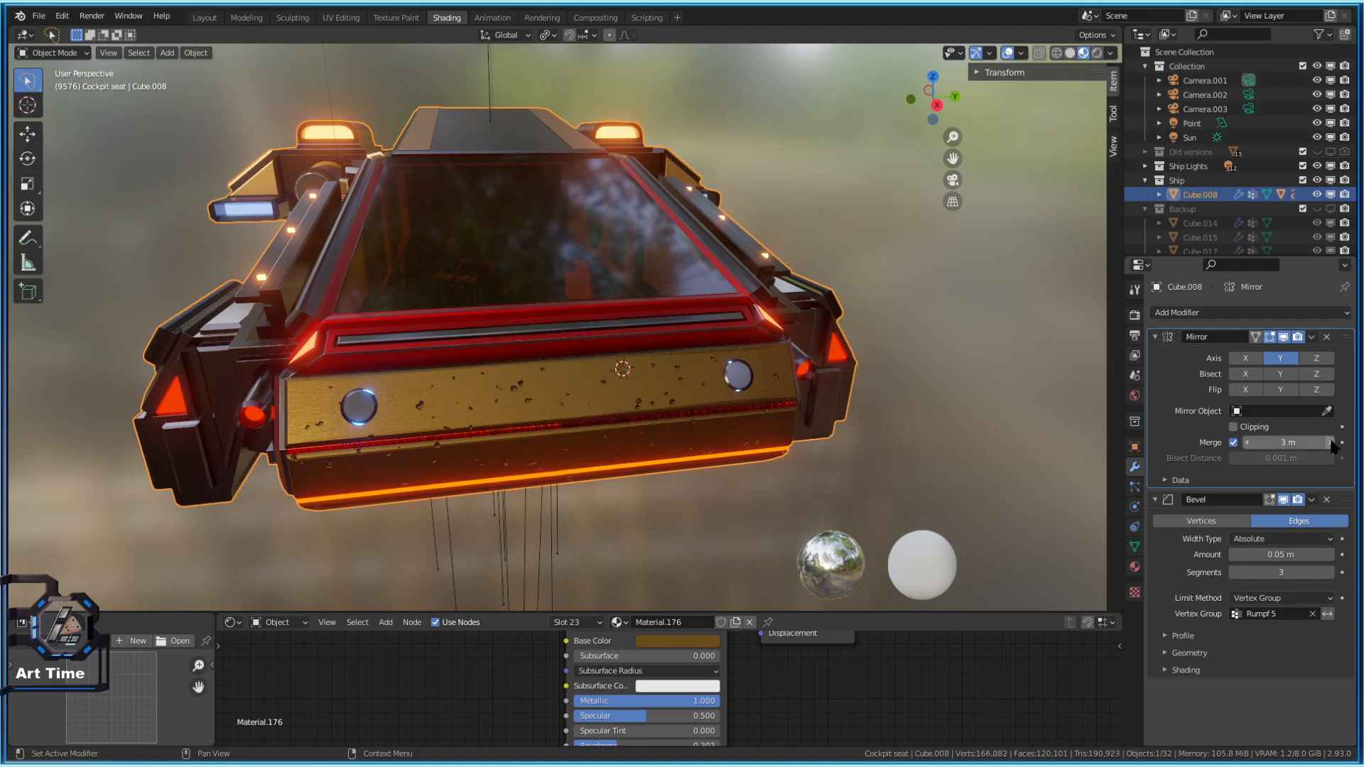
Inspect the widened ship's front, windshield and side from outside in walk navigation
middle_drag(588, 405, 577, 375)
scroll(700, 409, down, 4)
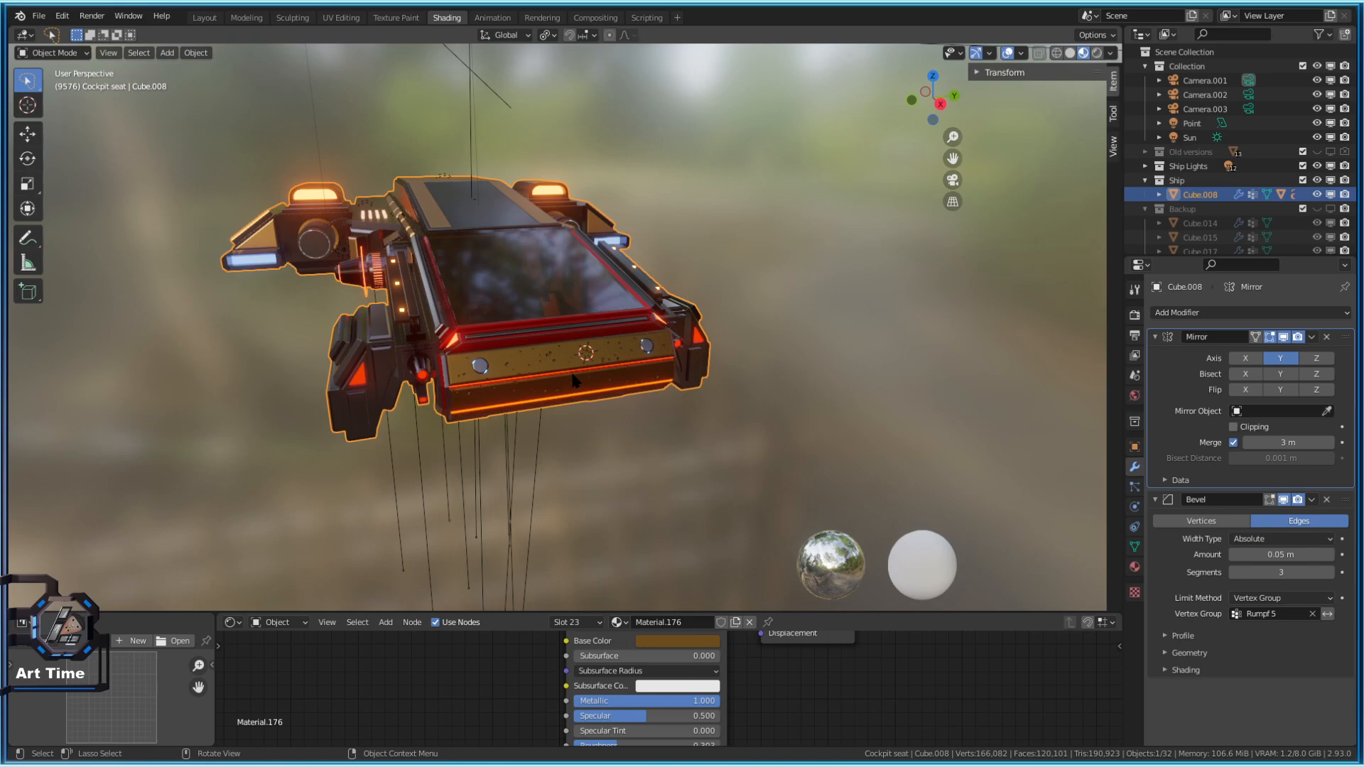
middle_drag(751, 415, 714, 400)
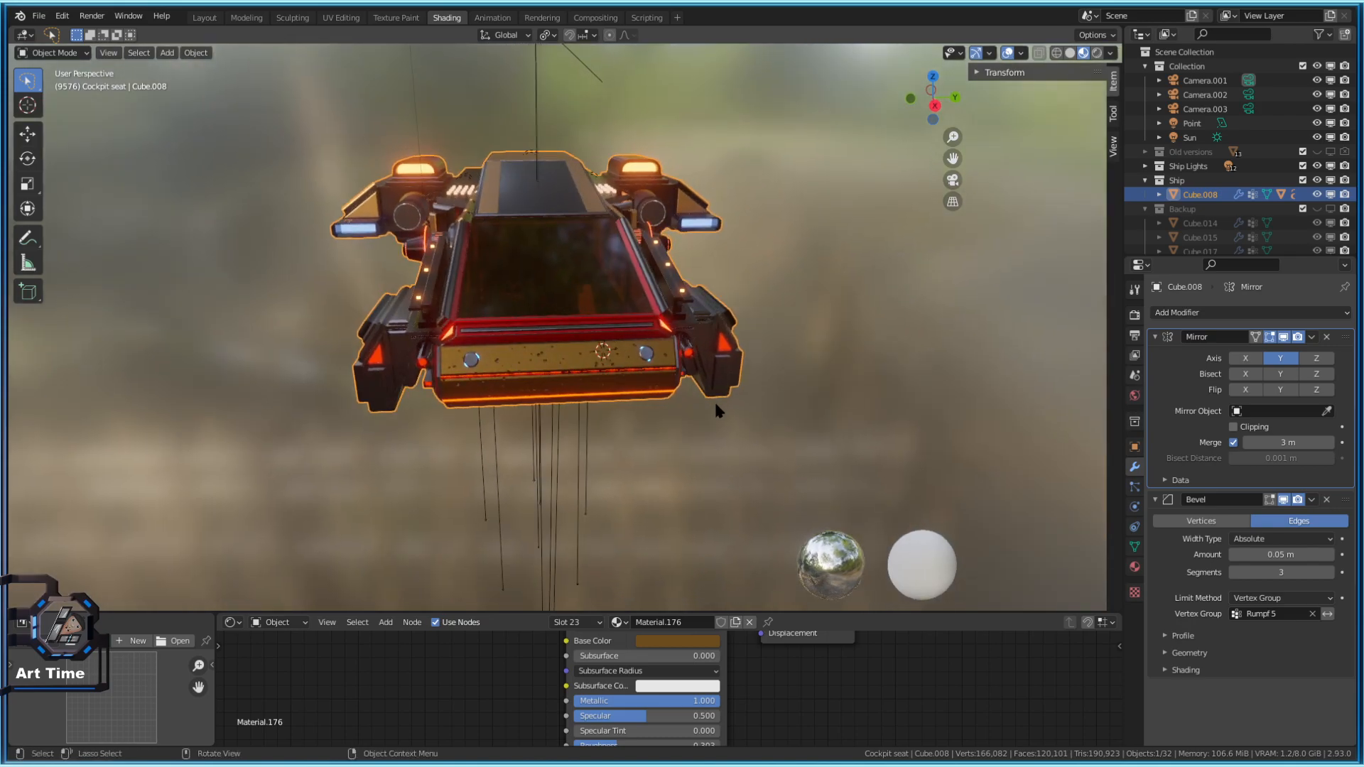
key(shift+grave)
key(w)
key(a)
key(s)
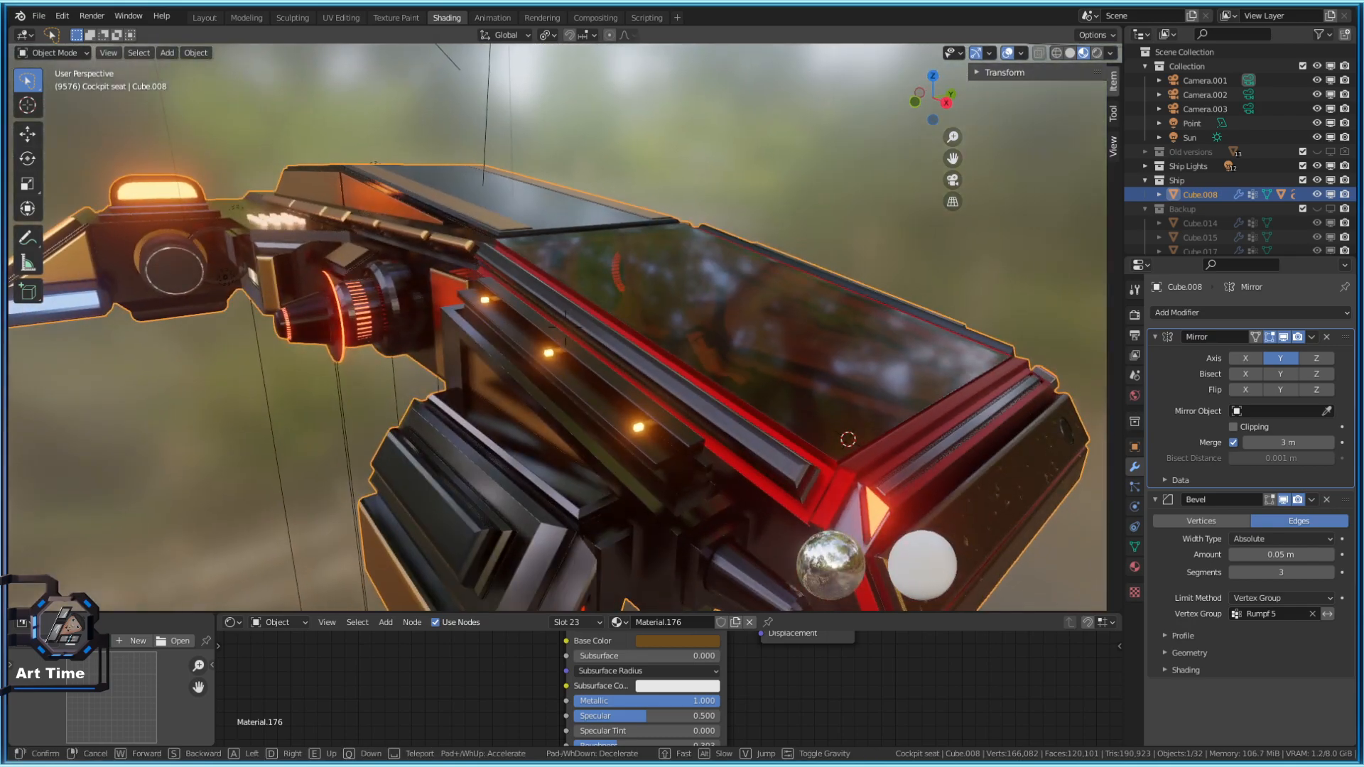
key(d)
key(w)
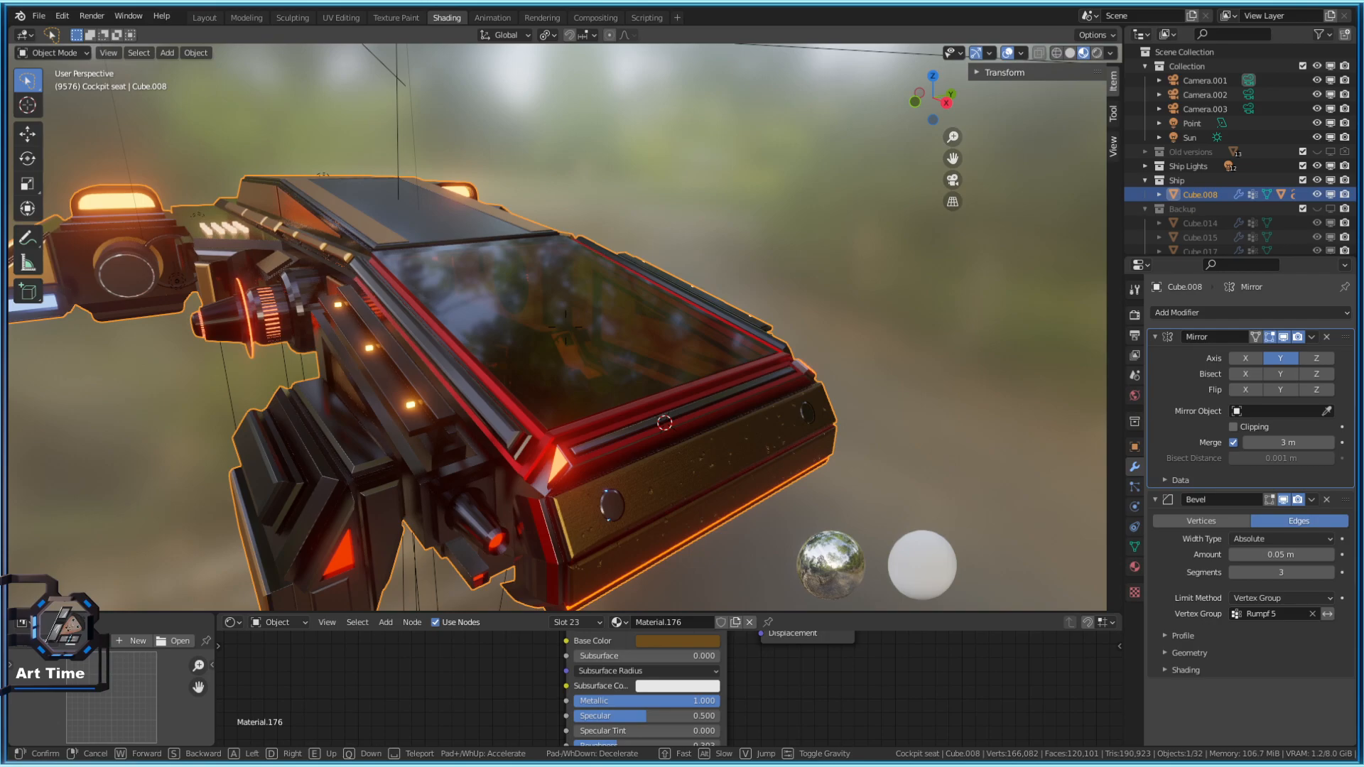
key(d)
key(w)
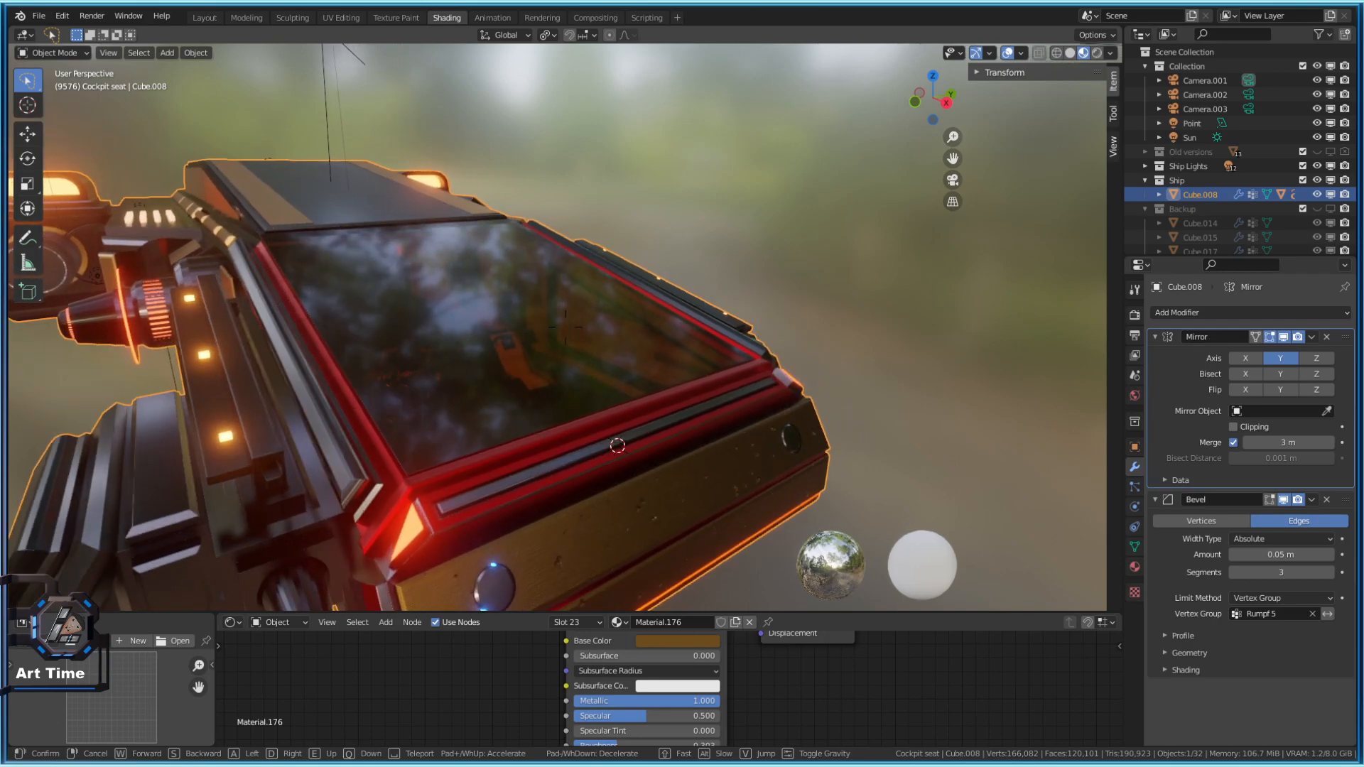
key(s)
key(s)
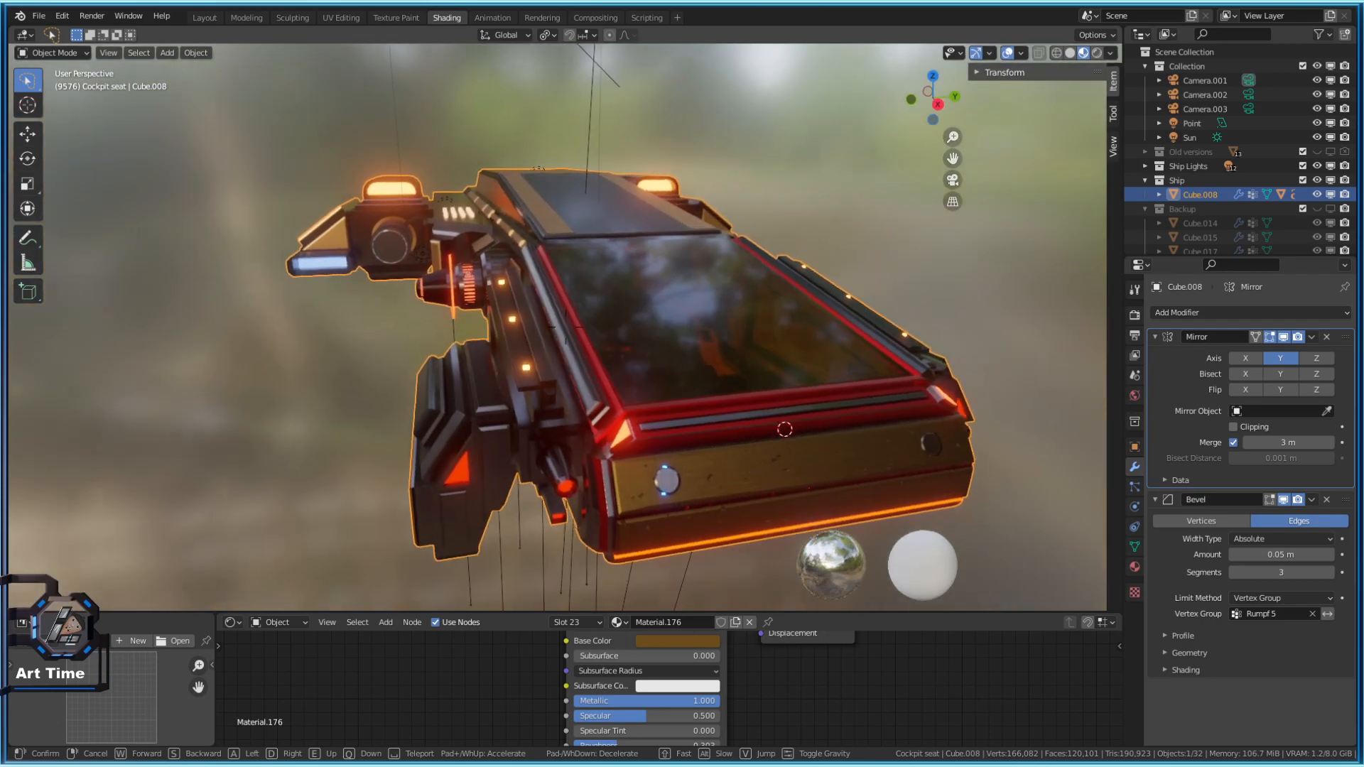
click(636, 345)
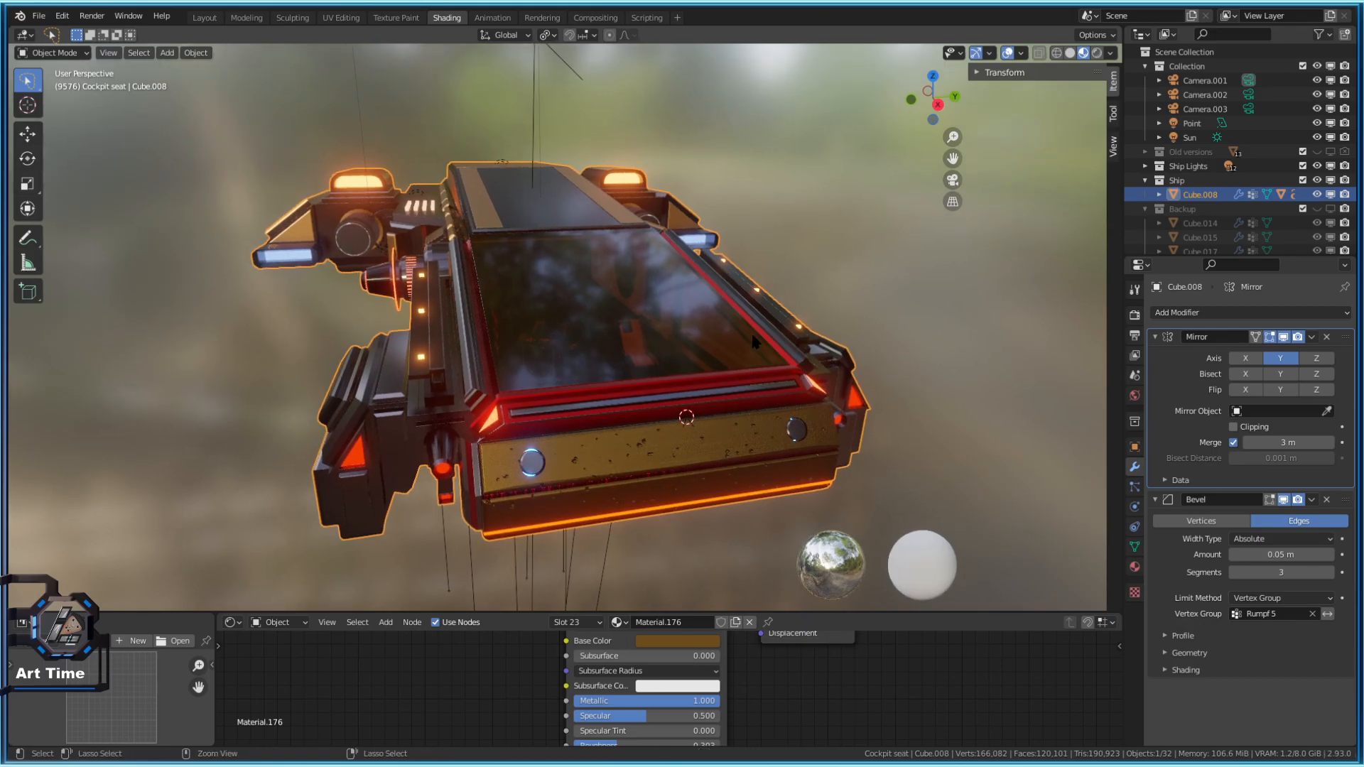
Maximize the viewport and fly through the windshield to view the two seats inside the widened cockpit
key(ctrl+space)
key(shift+grave)
key(w)
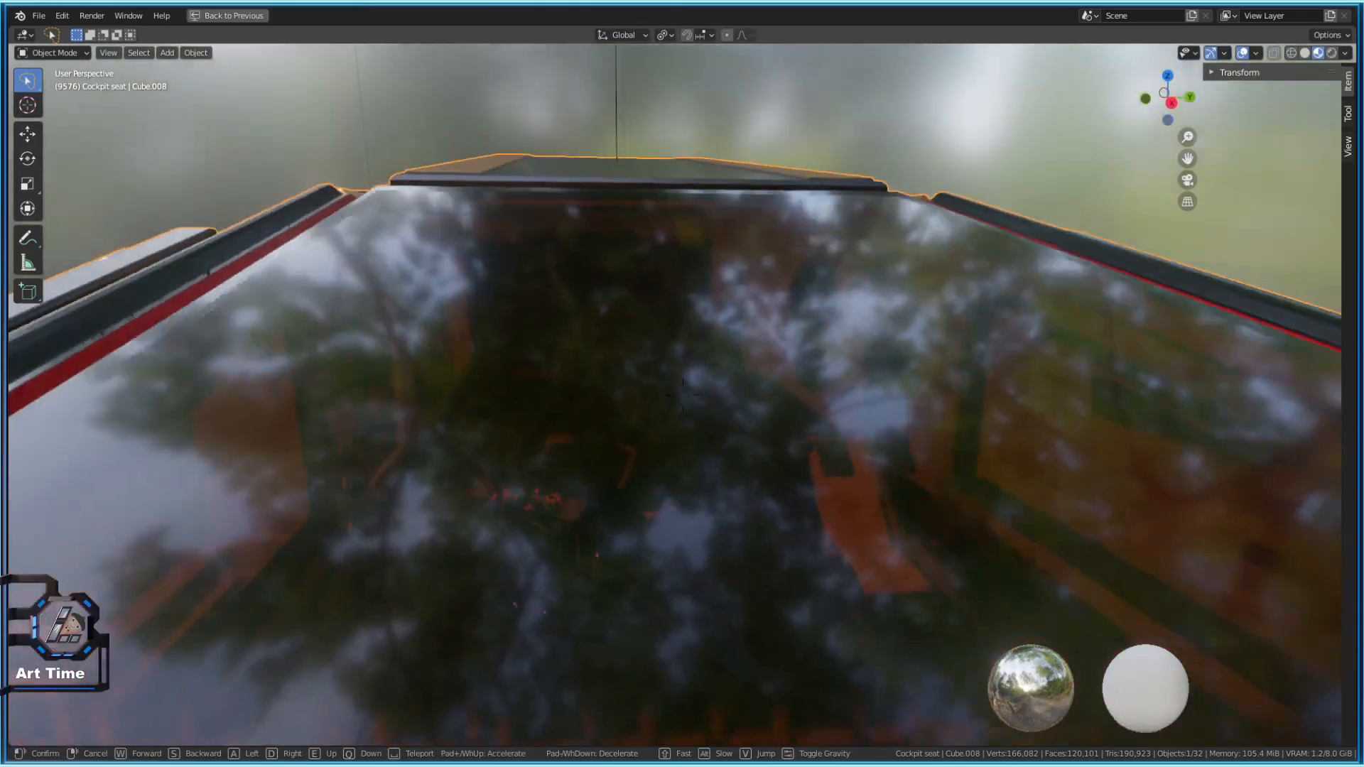
key(w)
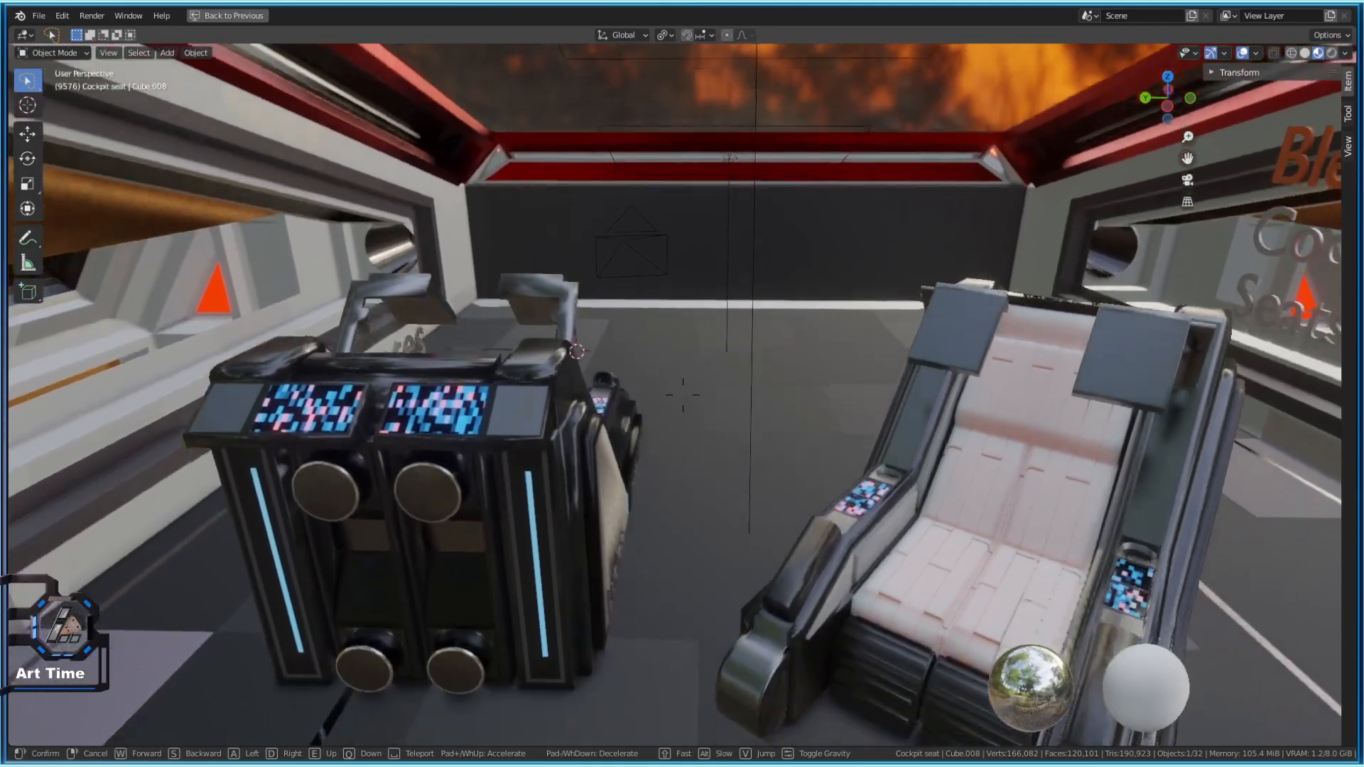
key(s)
click(683, 395)
Try moving the cockpit seat with the lit backrest along the global Y axis, and cancel the move
click(696, 405)
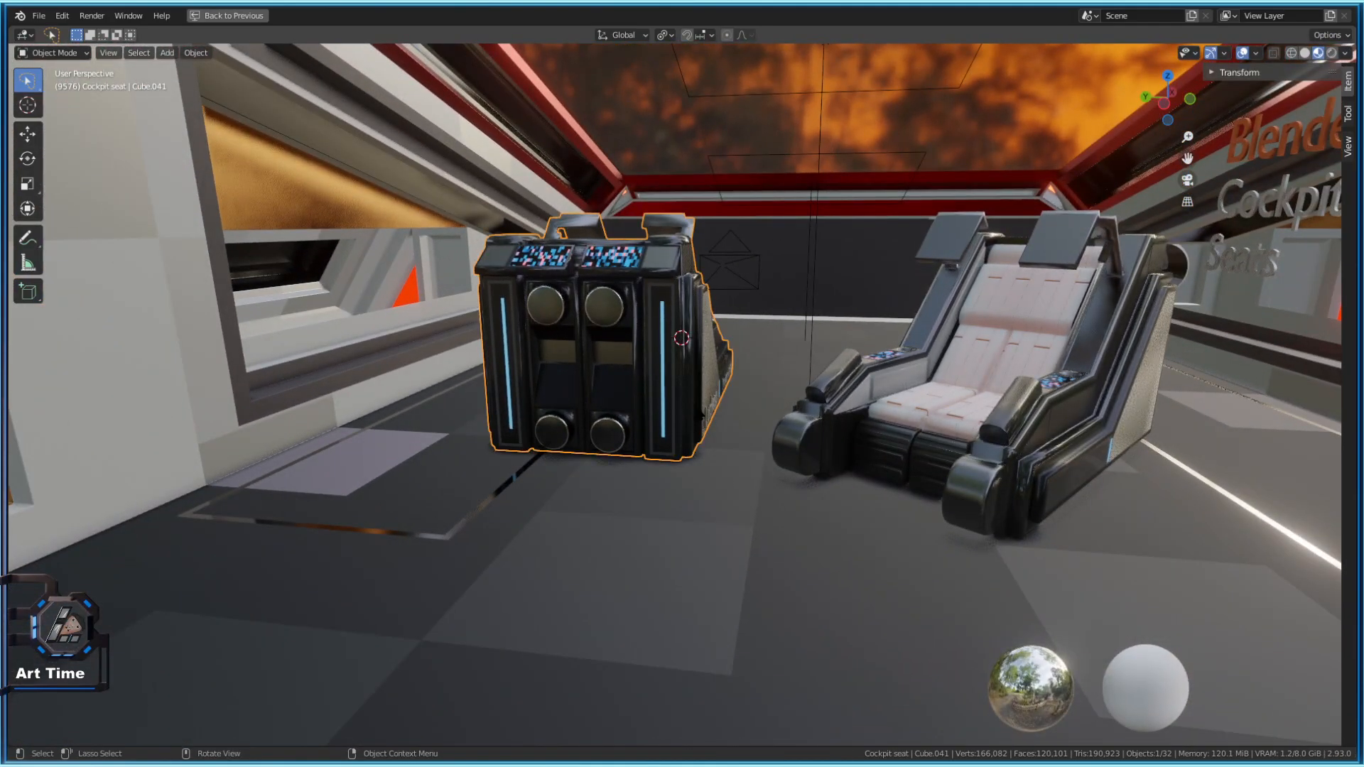
key(g)
key(y)
right_click(758, 422)
Walk through the widened corridor with its wall screens and back to the two cockpit seats to examine the interior
key(shift+grave)
key(w)
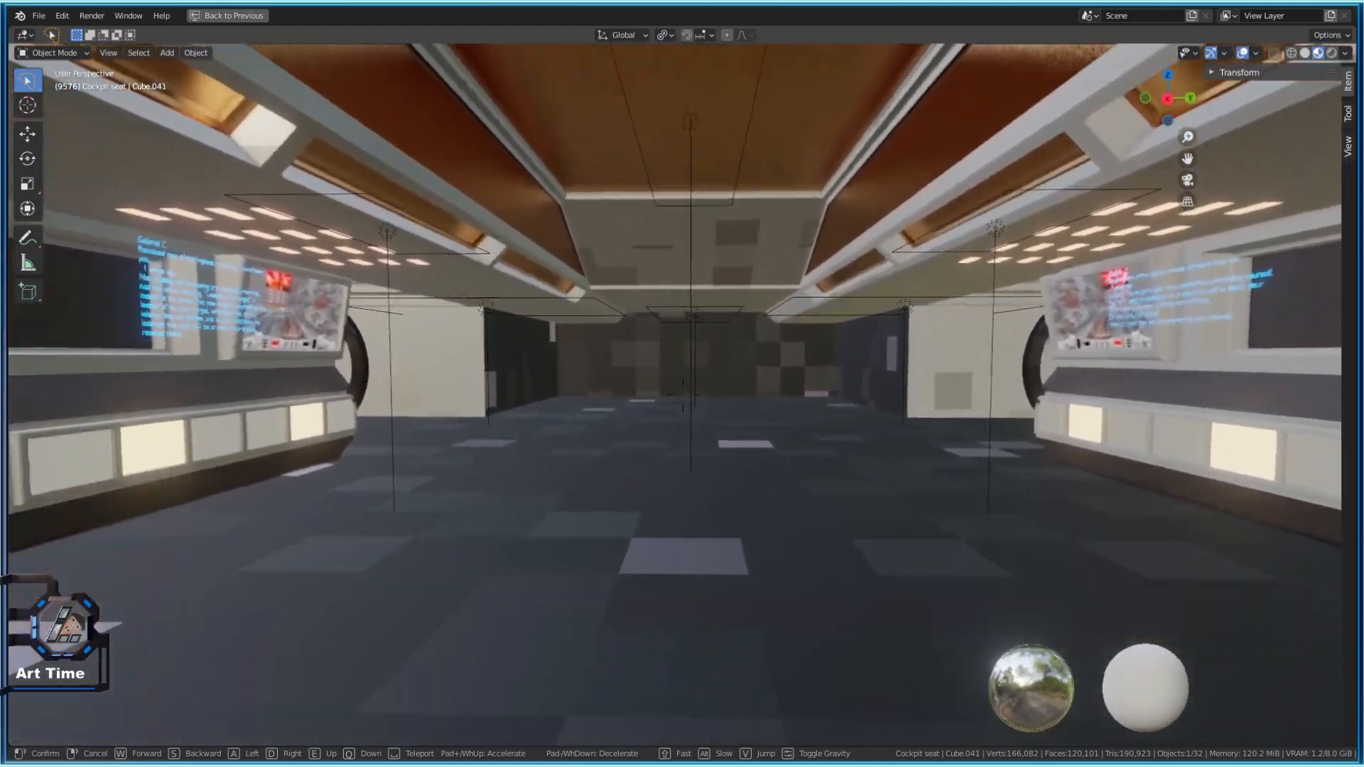
key(w)
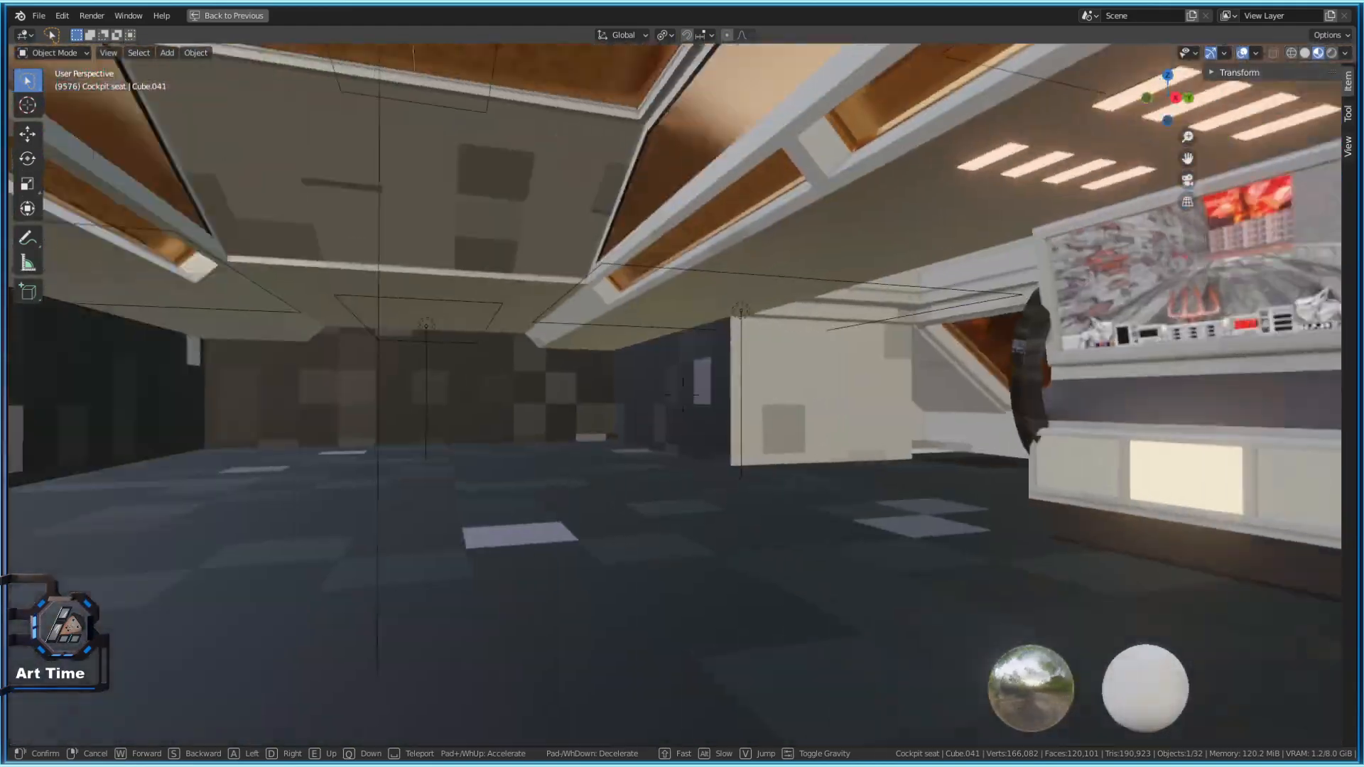
key(w)
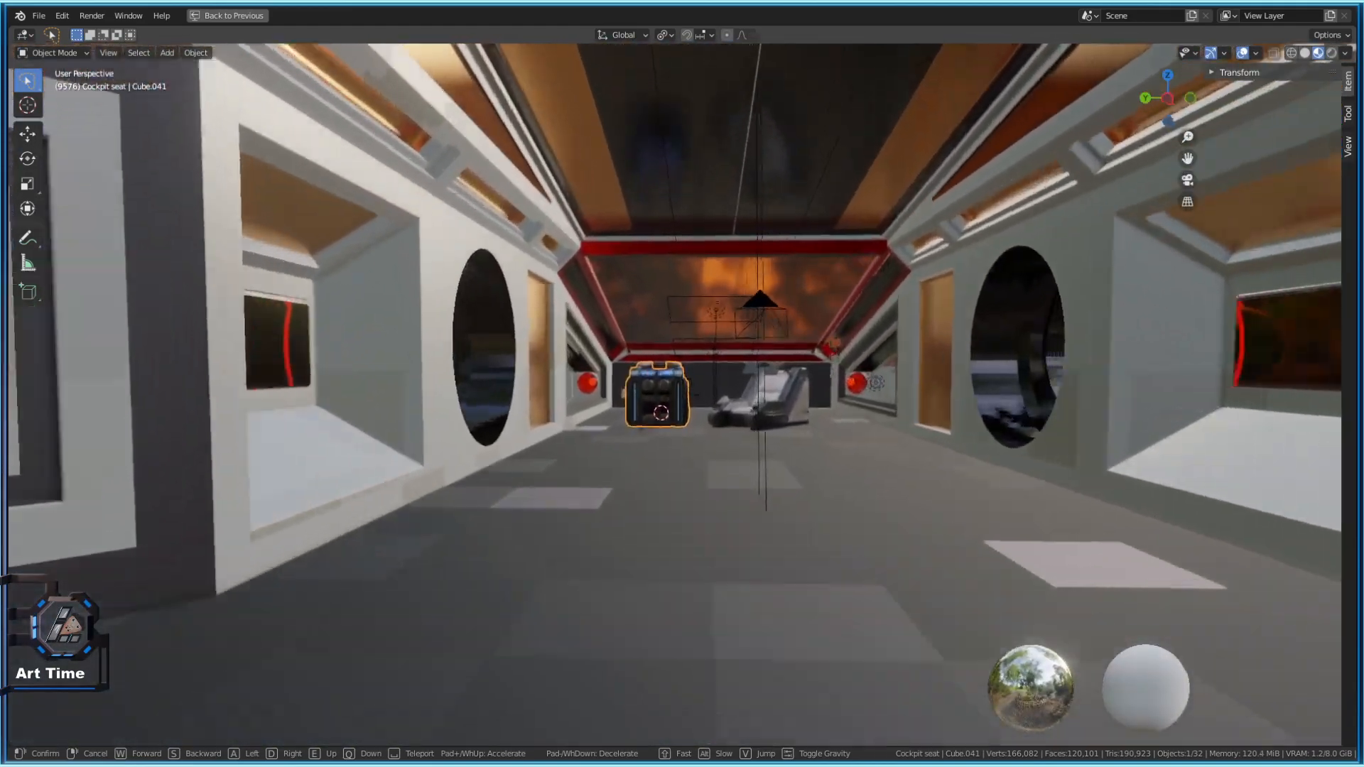
key(w)
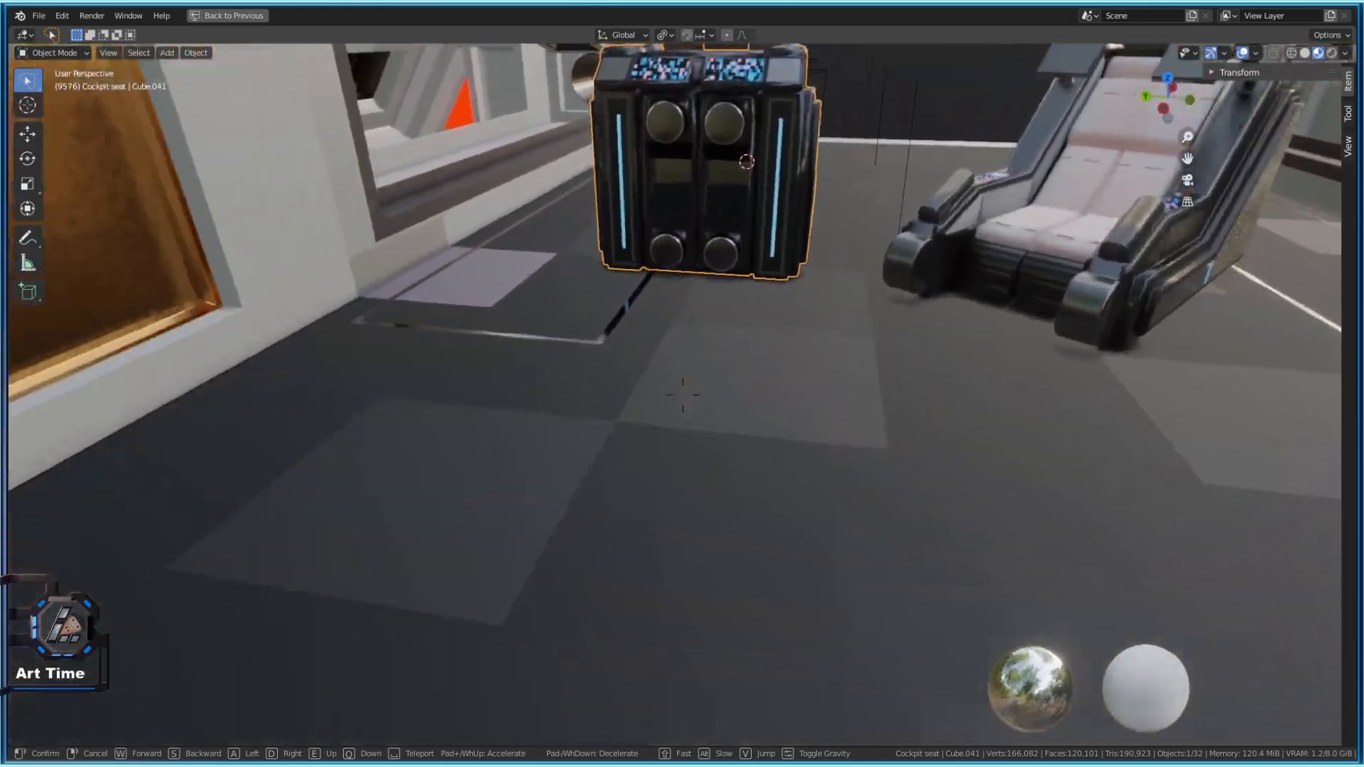
key(w)
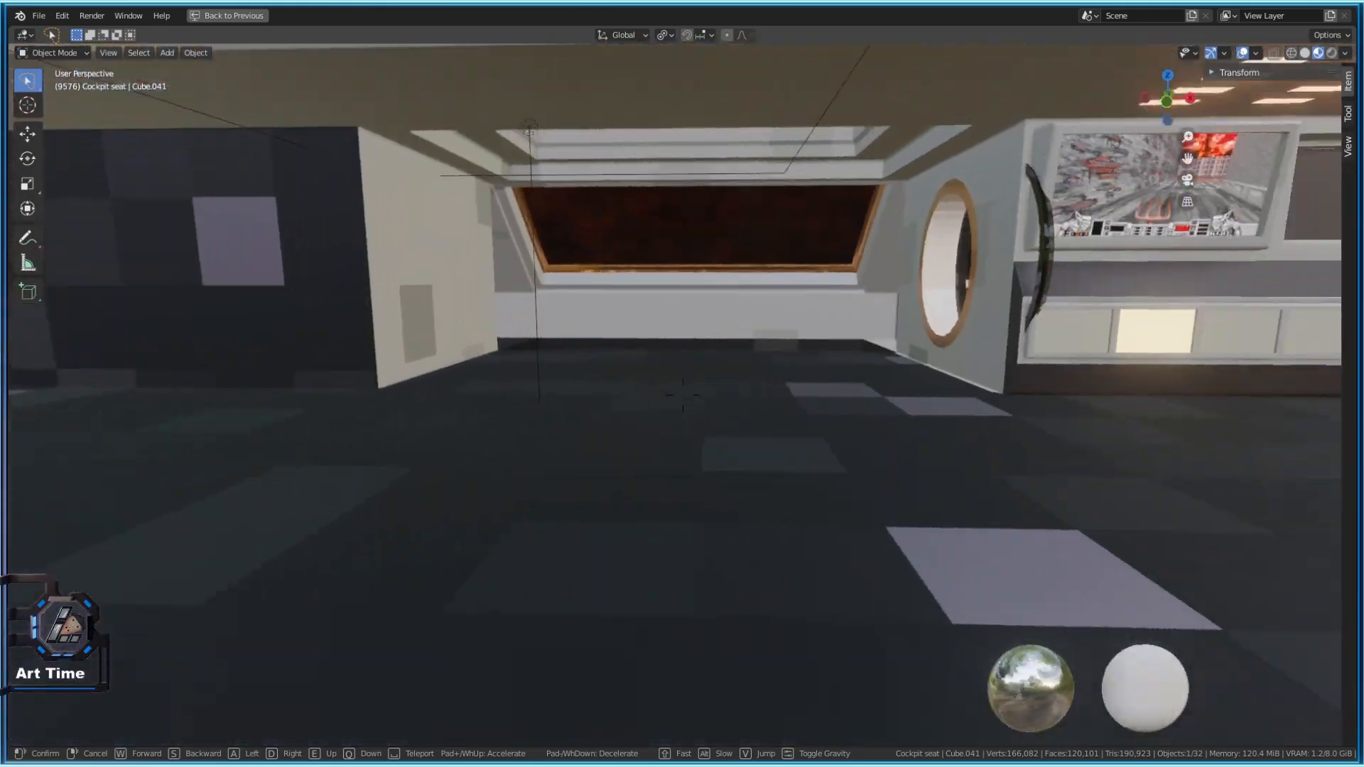
key(w)
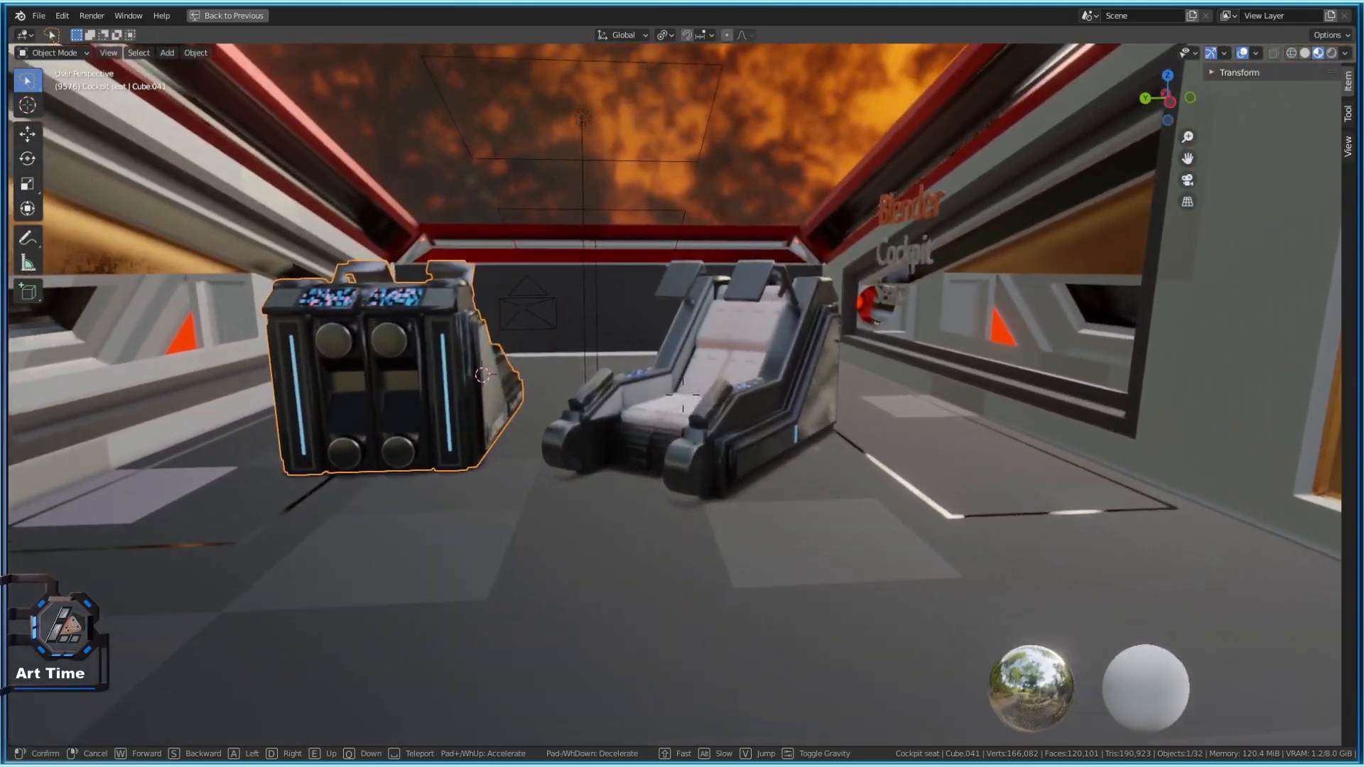
key(w)
click(684, 401)
key(shift+grave)
key(s)
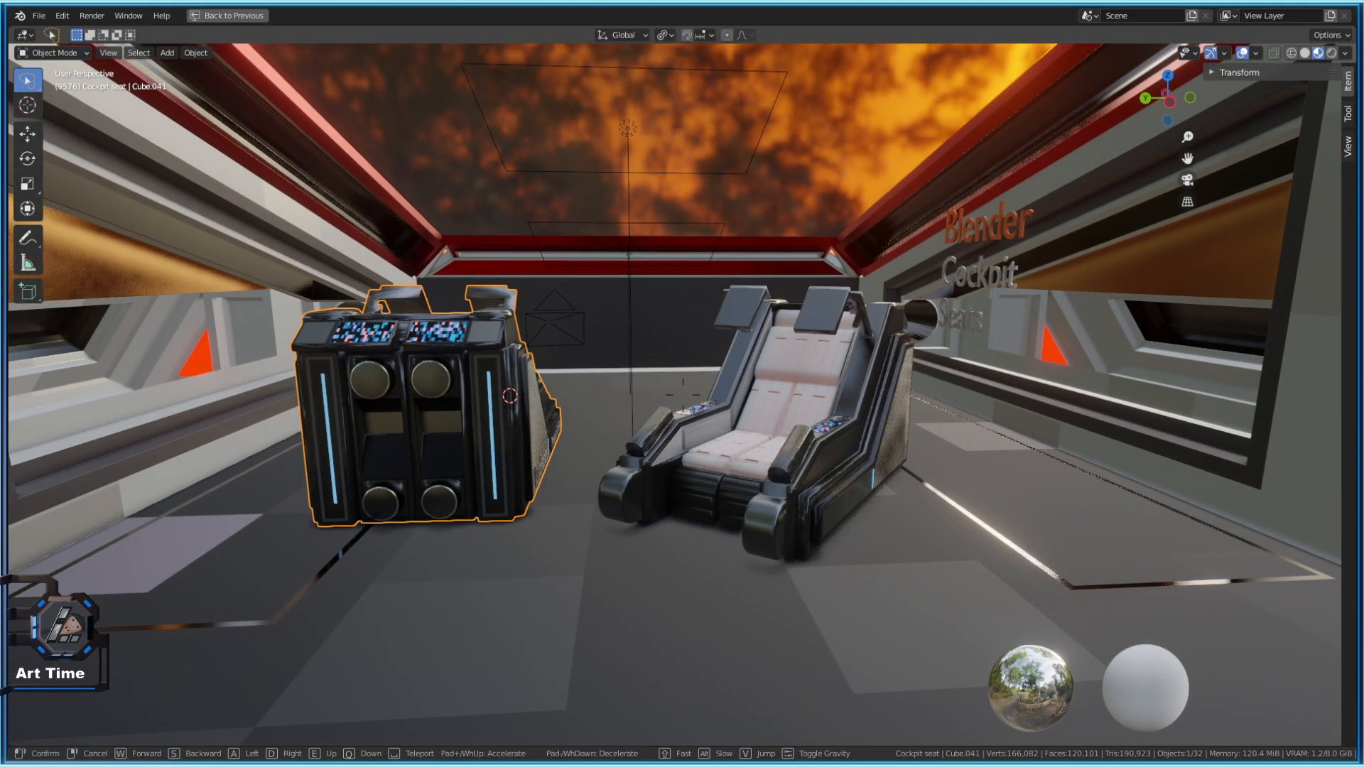
key(w)
click(683, 394)
Select the hull by its cockpit floor, open its mesh for editing, and restore the full window layout
click(577, 465)
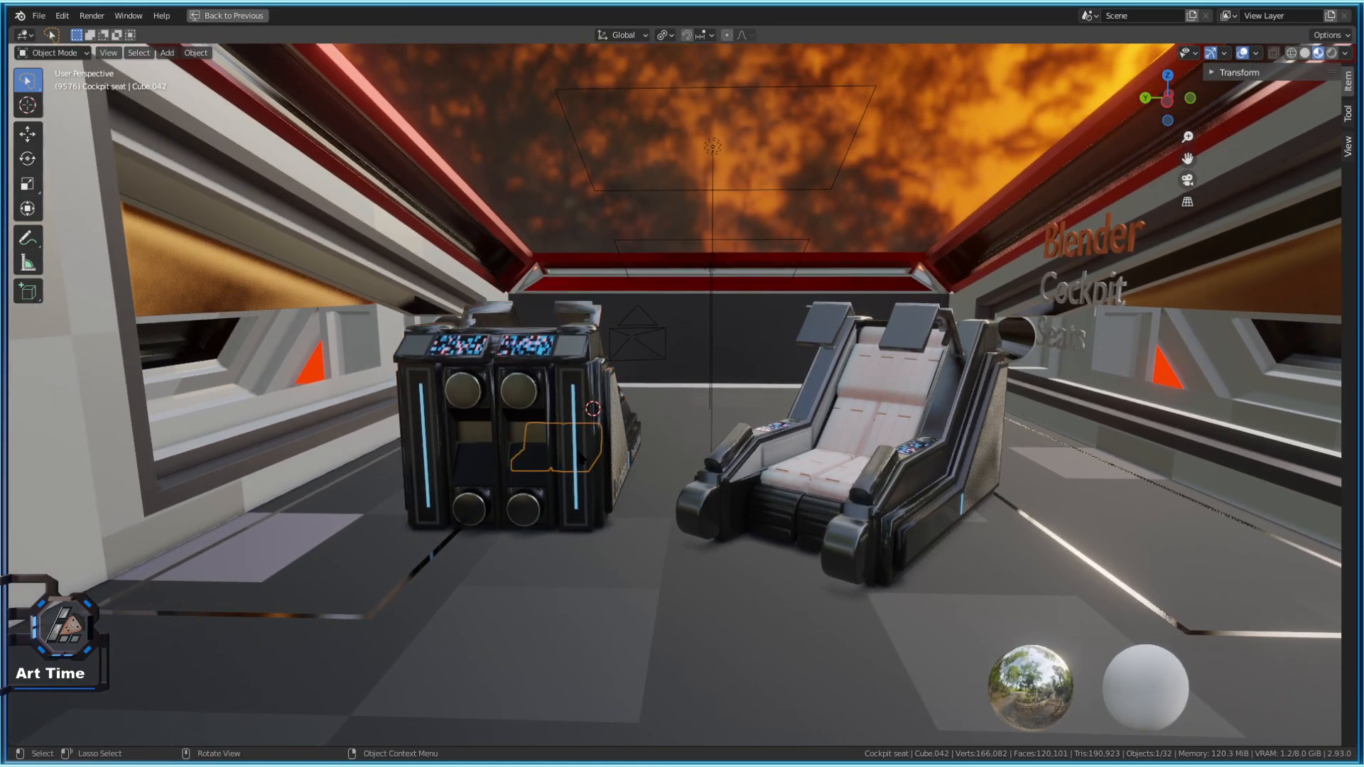
key(Tab)
key(Tab)
click(475, 628)
key(Tab)
key(shift+grave)
key(s)
click(683, 394)
key(ctrl+space)
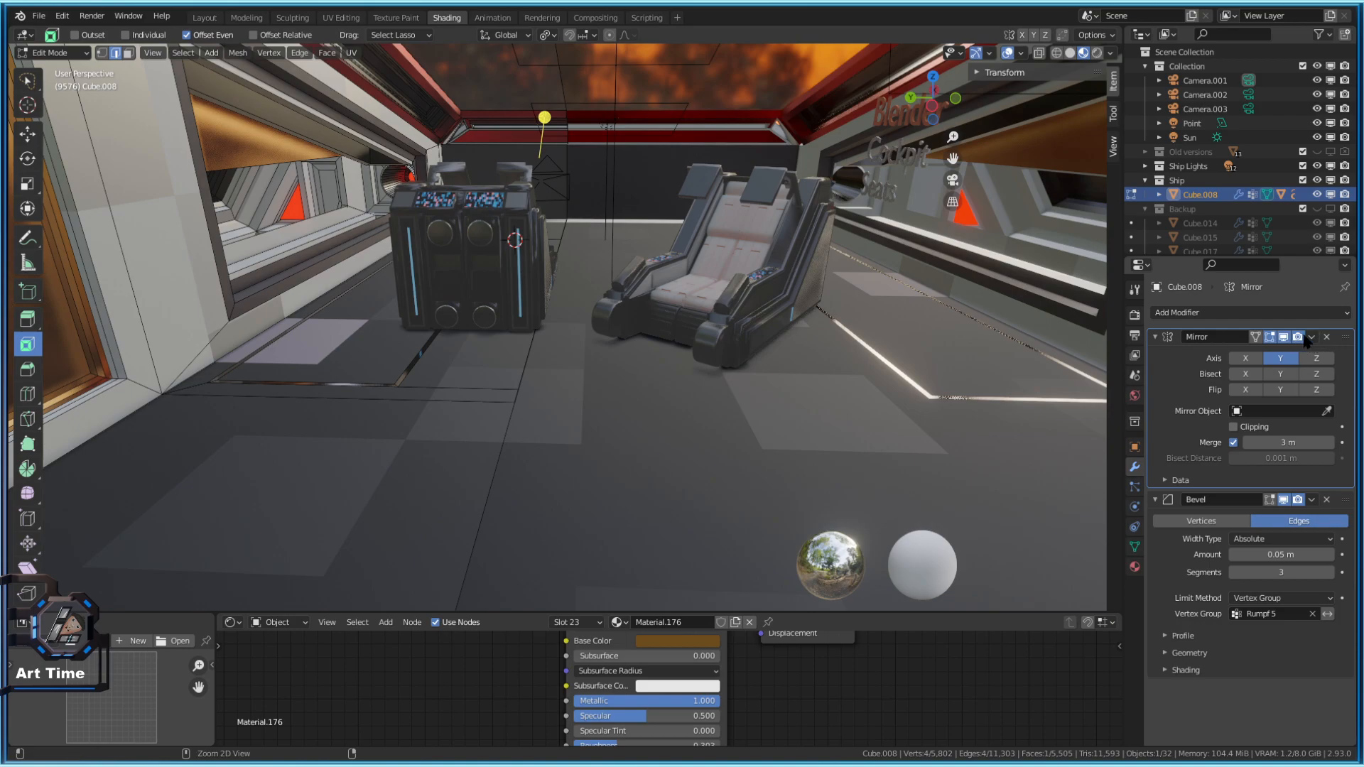
Save the file, then apply the Mirror modifier on the hull
middle_drag(773, 284, 497, 348)
shift+middle_drag(568, 178, 650, 341)
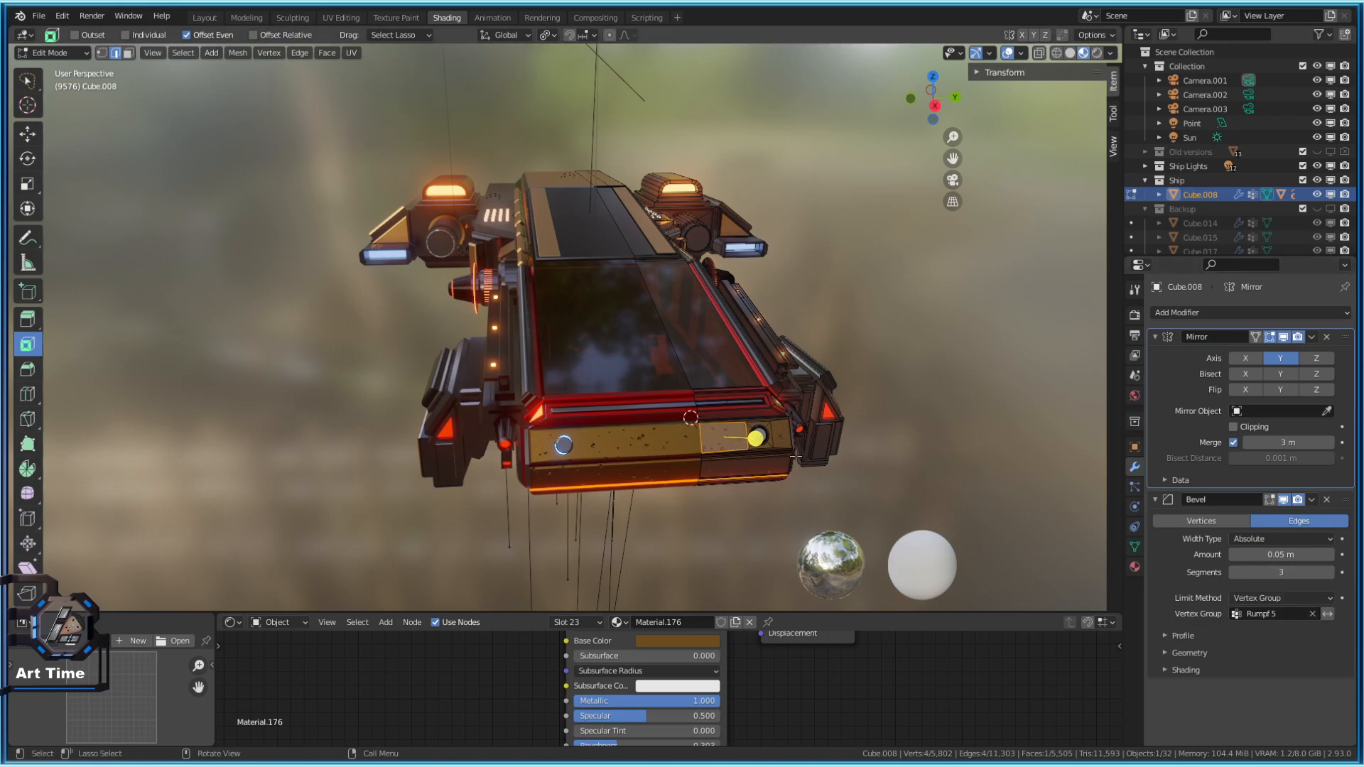
scroll(596, 510, up, 2)
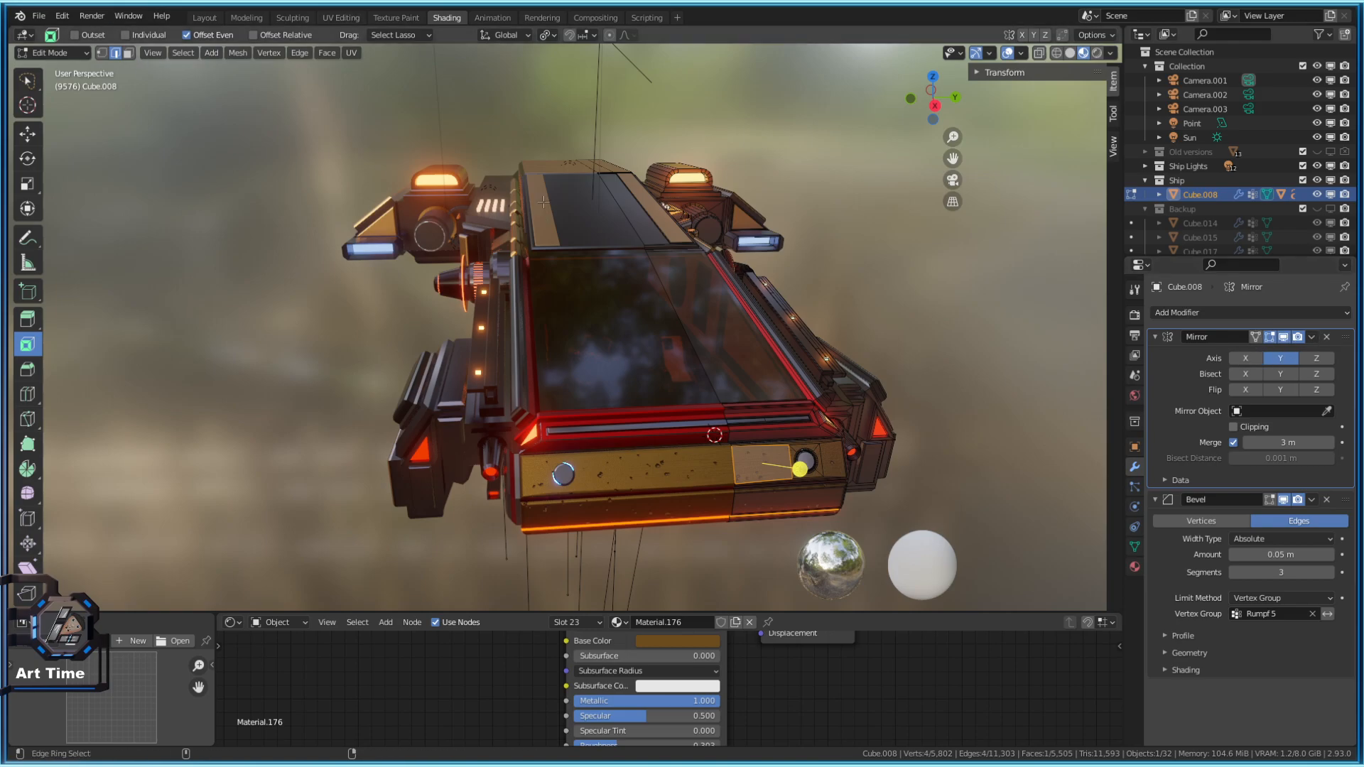
key(ctrl+s)
middle_drag(807, 365, 576, 430)
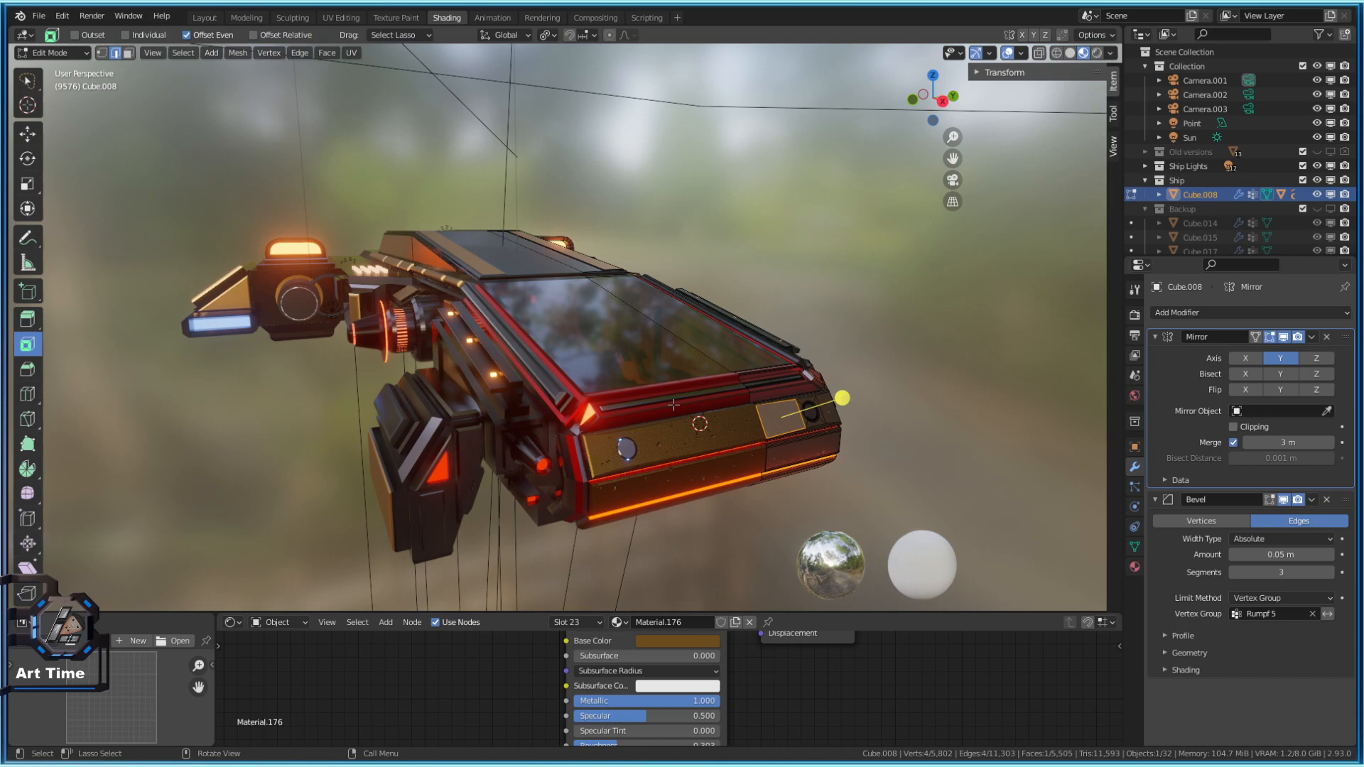
middle_drag(390, 98, 673, 286)
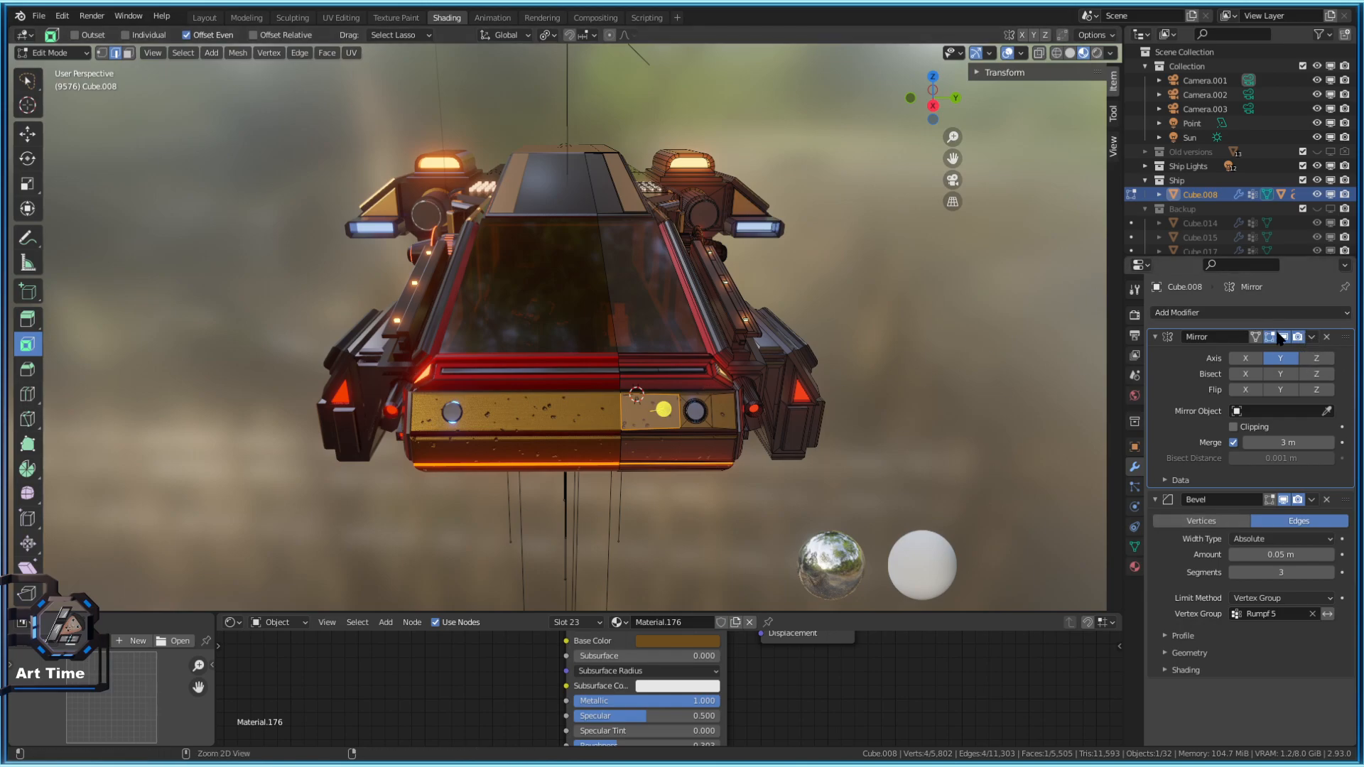
click(1311, 337)
click(1320, 348)
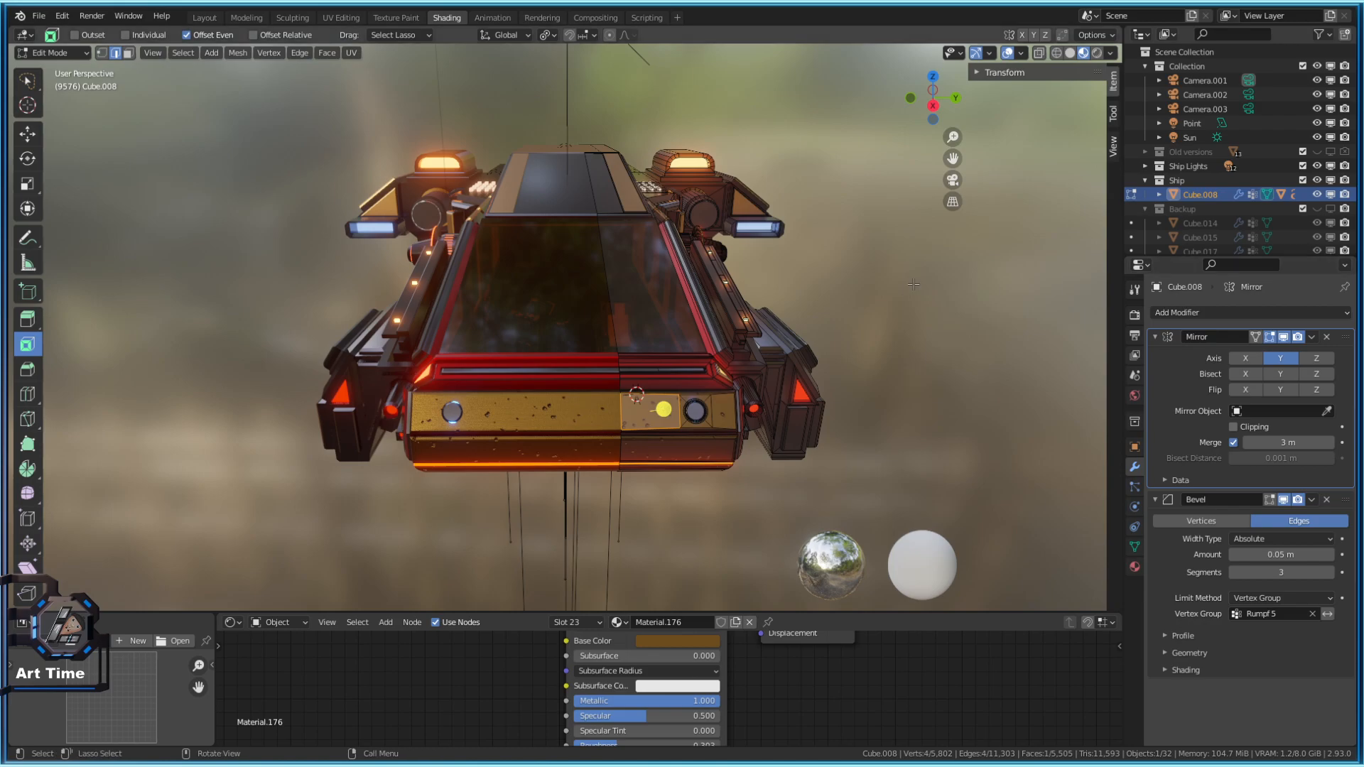
key(Tab)
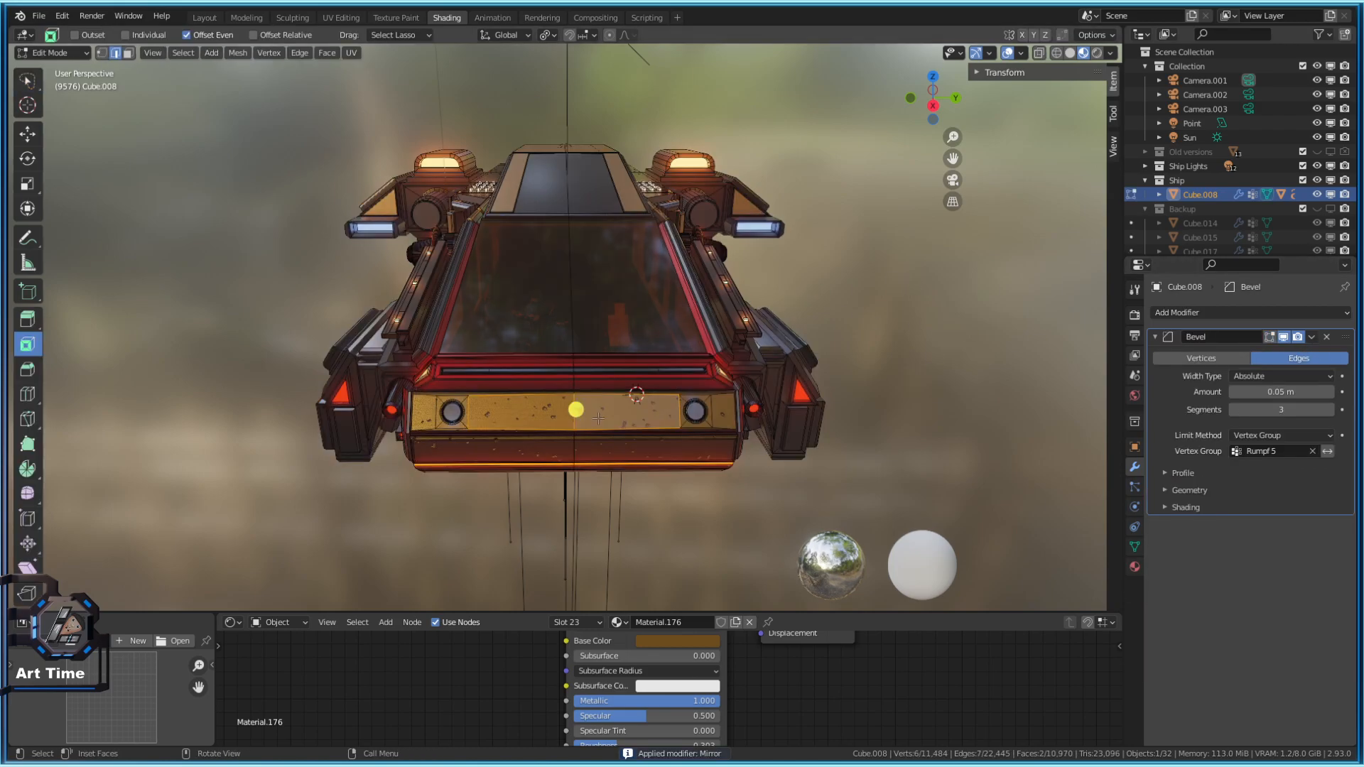
Reopen the hull mesh for editing and show it from the top in wireframe
key(Tab)
click(612, 417)
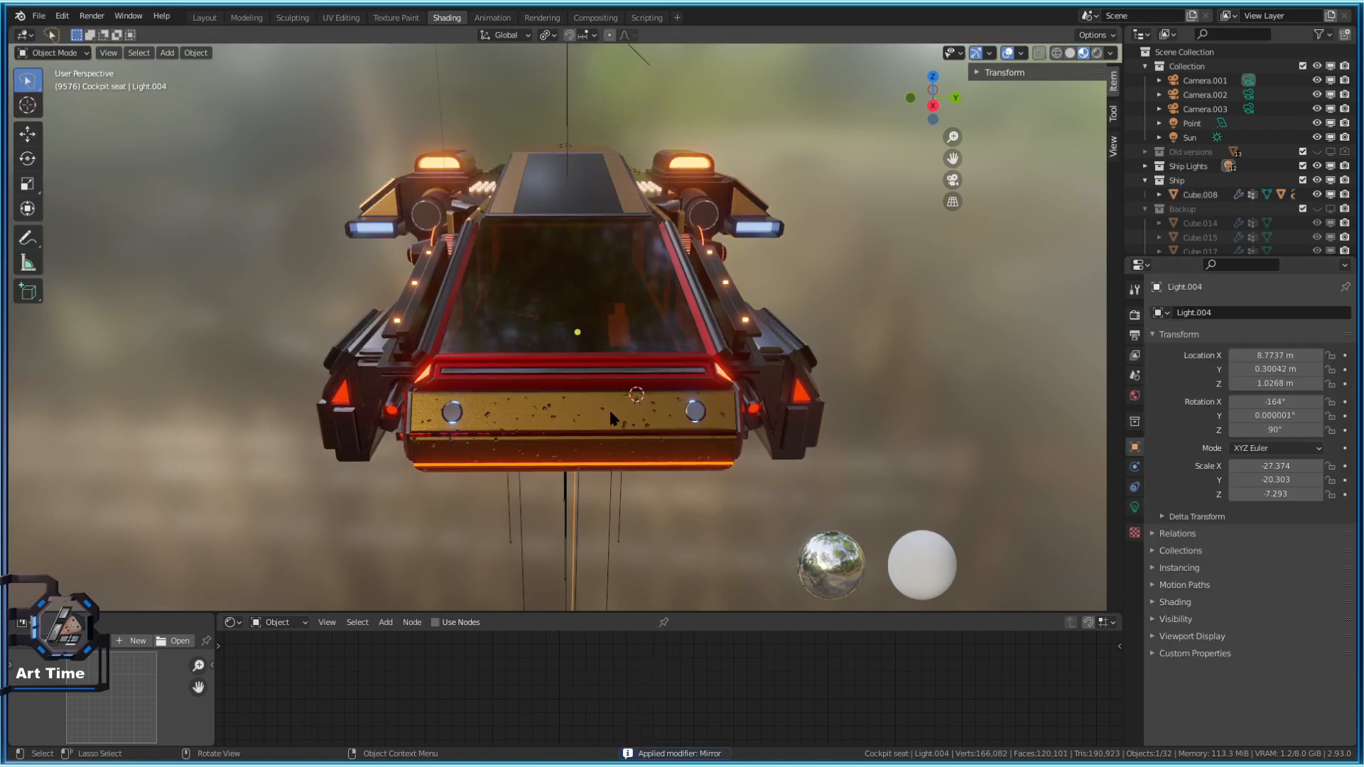
click(646, 457)
key(Tab)
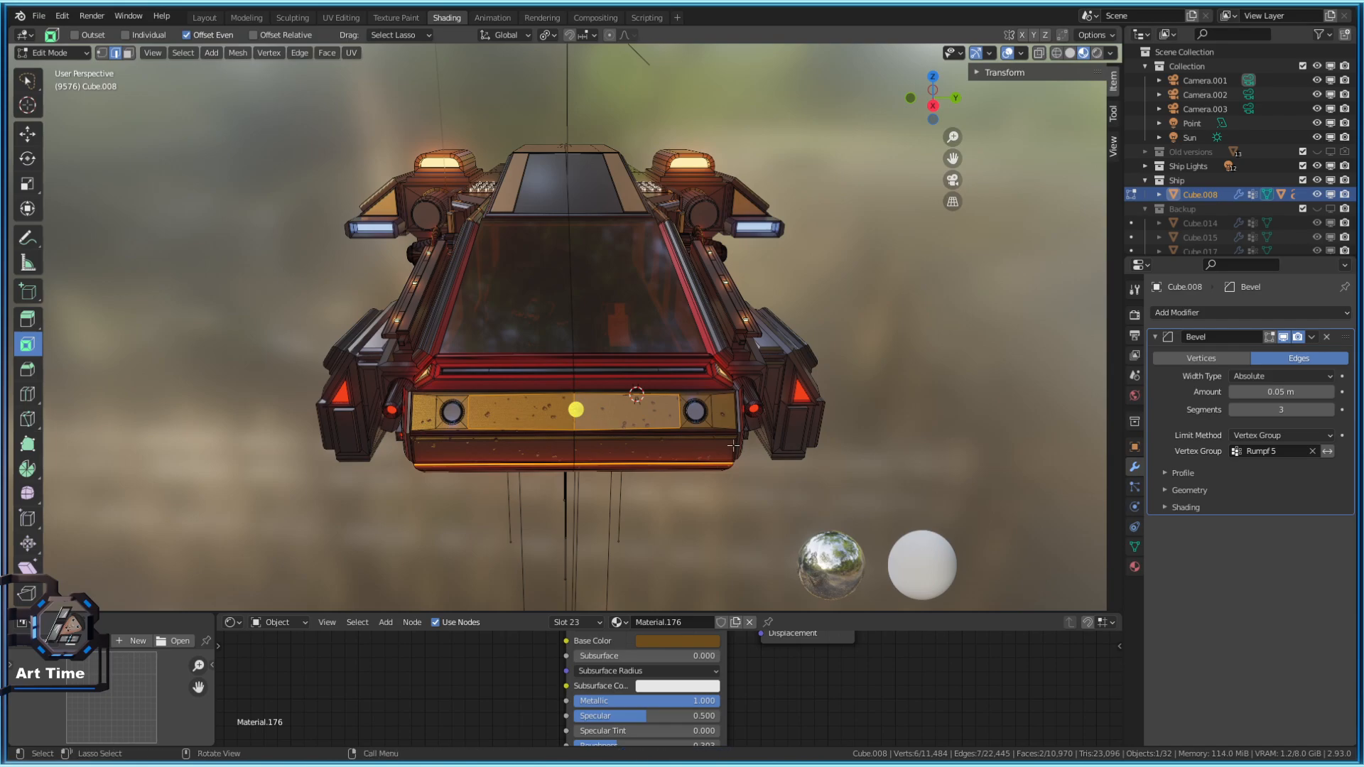
key(KP_7)
scroll(730, 445, down, 8)
shift+middle_drag(619, 347, 863, 304)
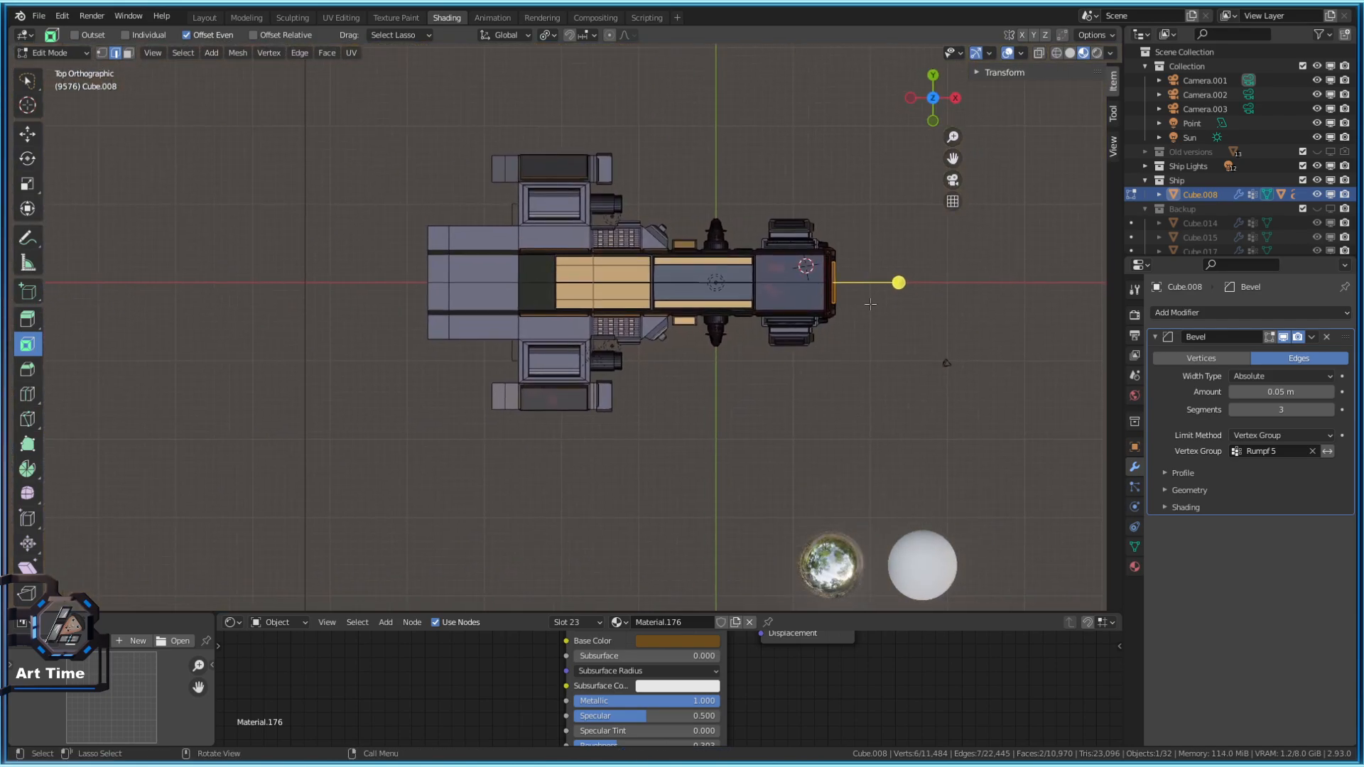
scroll(863, 304, up, 2)
middle_drag(941, 328, 941, 313)
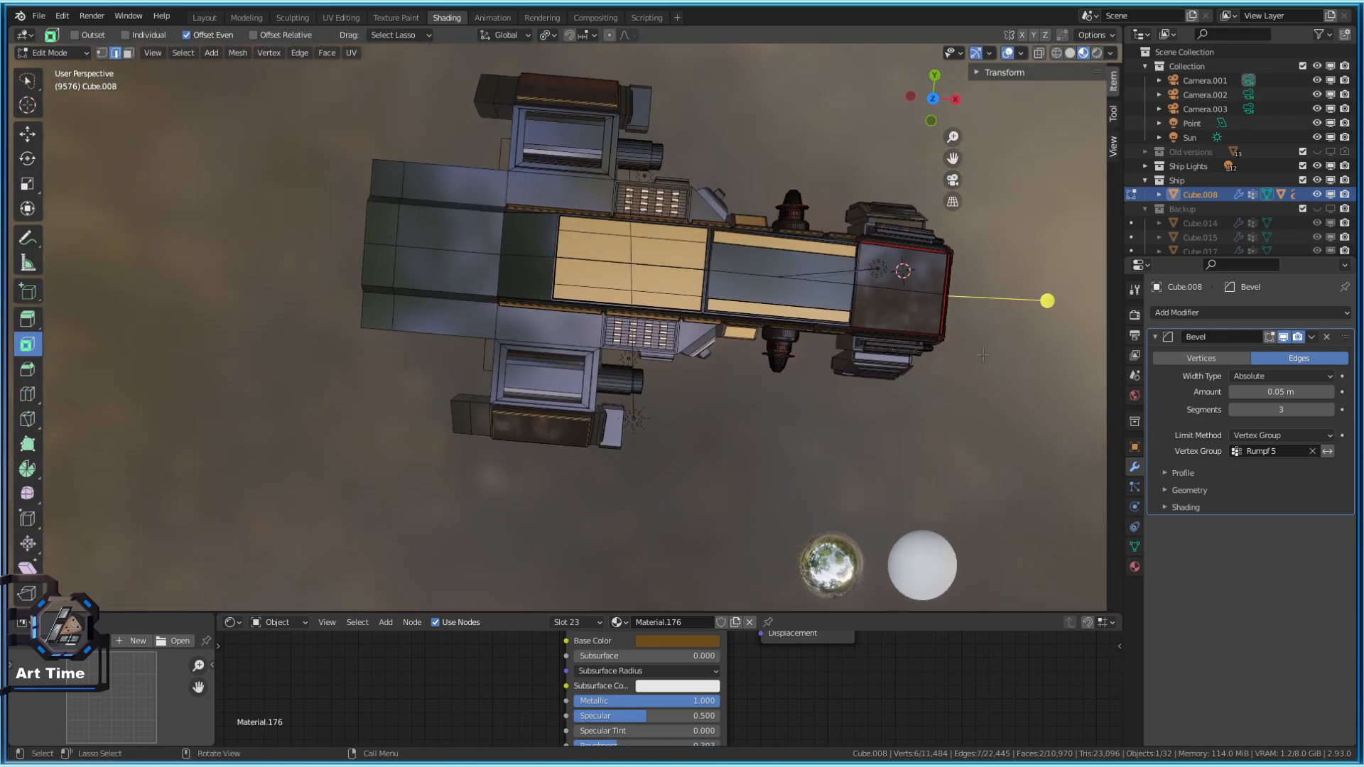
key(KP_7)
shift+middle_drag(982, 354, 900, 394)
click(1056, 54)
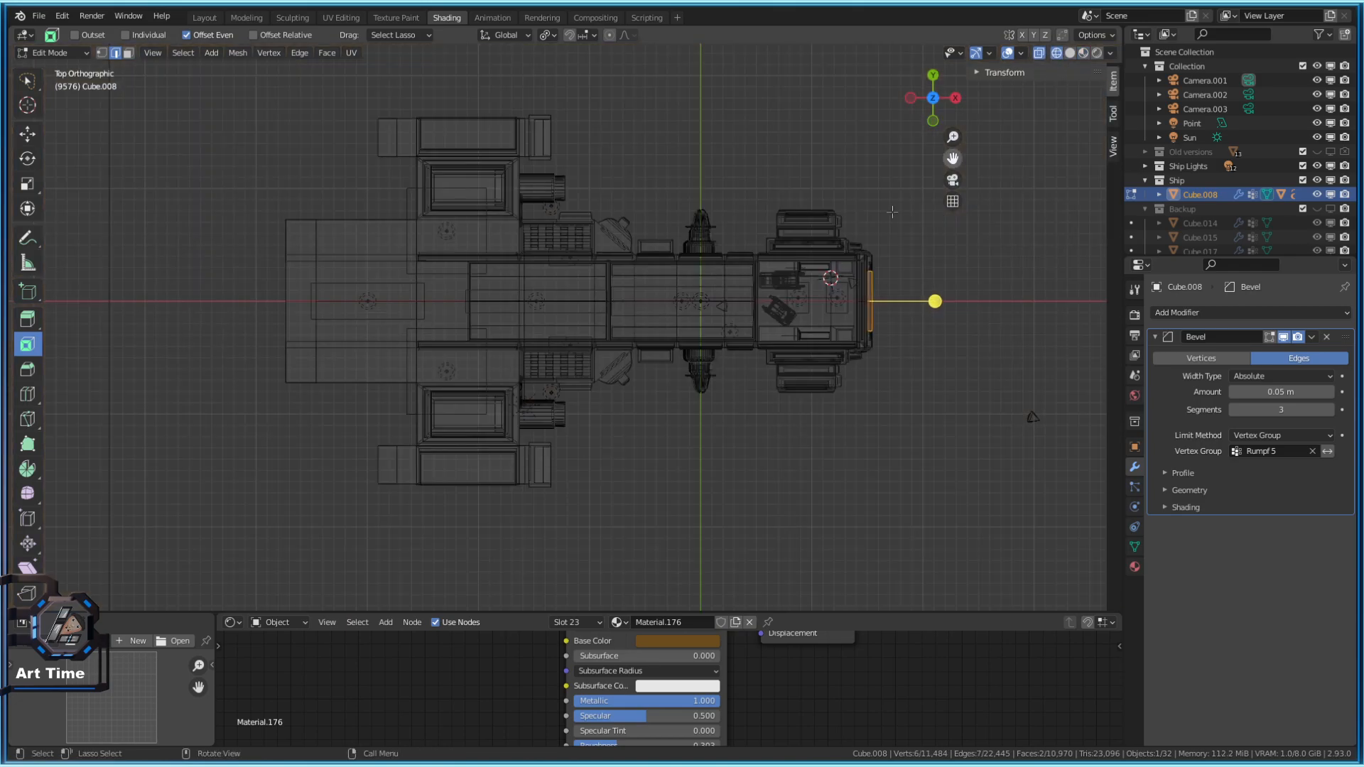
Delete all vertices of the hull's half on the negative Y side, using vertex selection
key(1)
key(b)
mouse_move(208, 100)
mouse_down()
mouse_move(1059, 325)
mouse_move(1044, 294)
mouse_up()
key(alt+a)
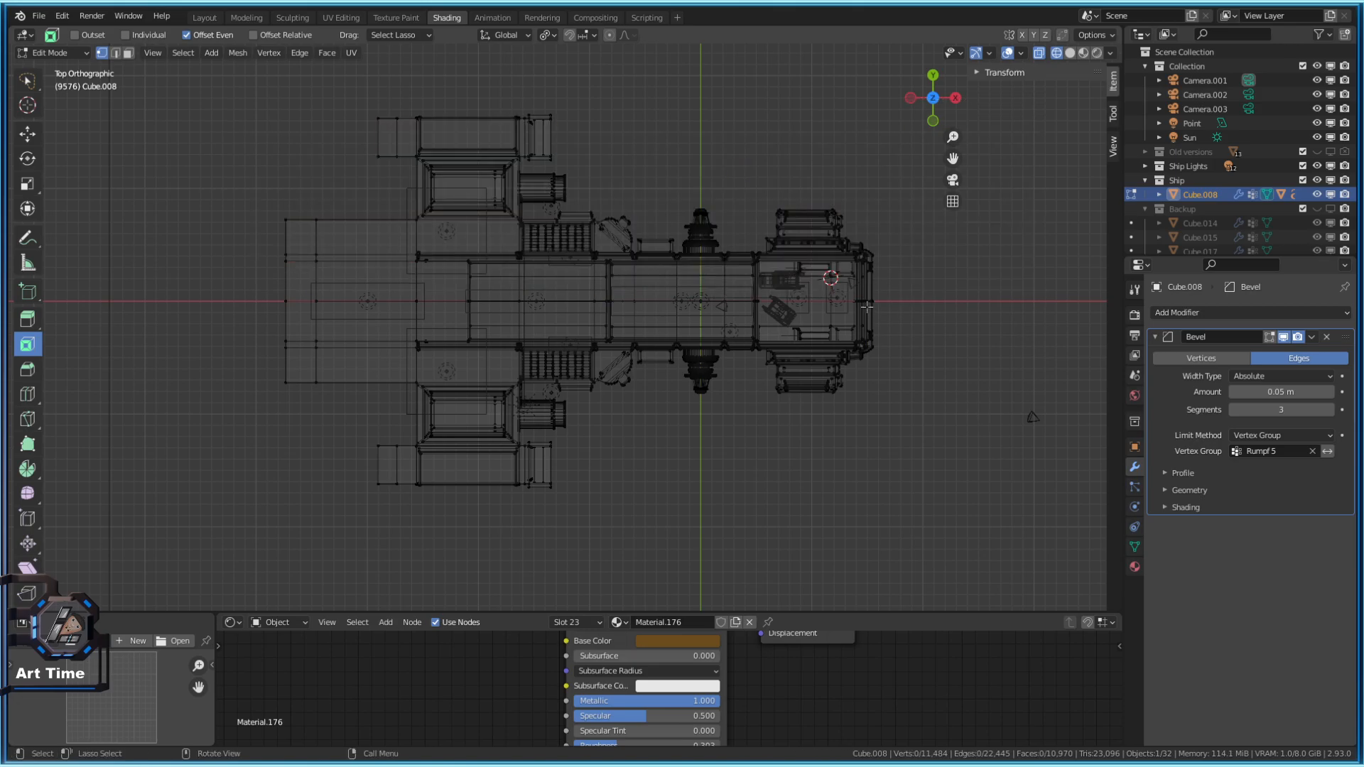
key(b)
drag(943, 573, 216, 311)
key(x)
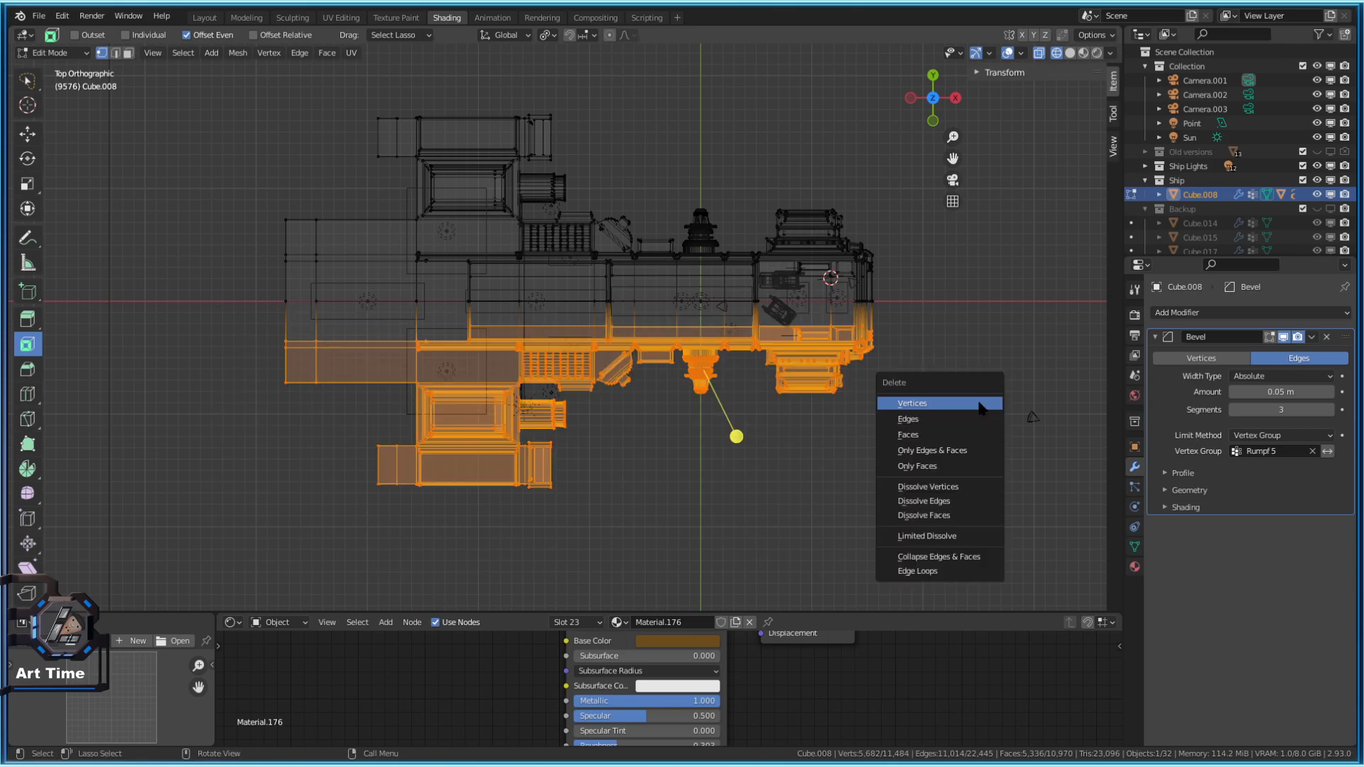
click(912, 403)
middle_drag(943, 406, 877, 469)
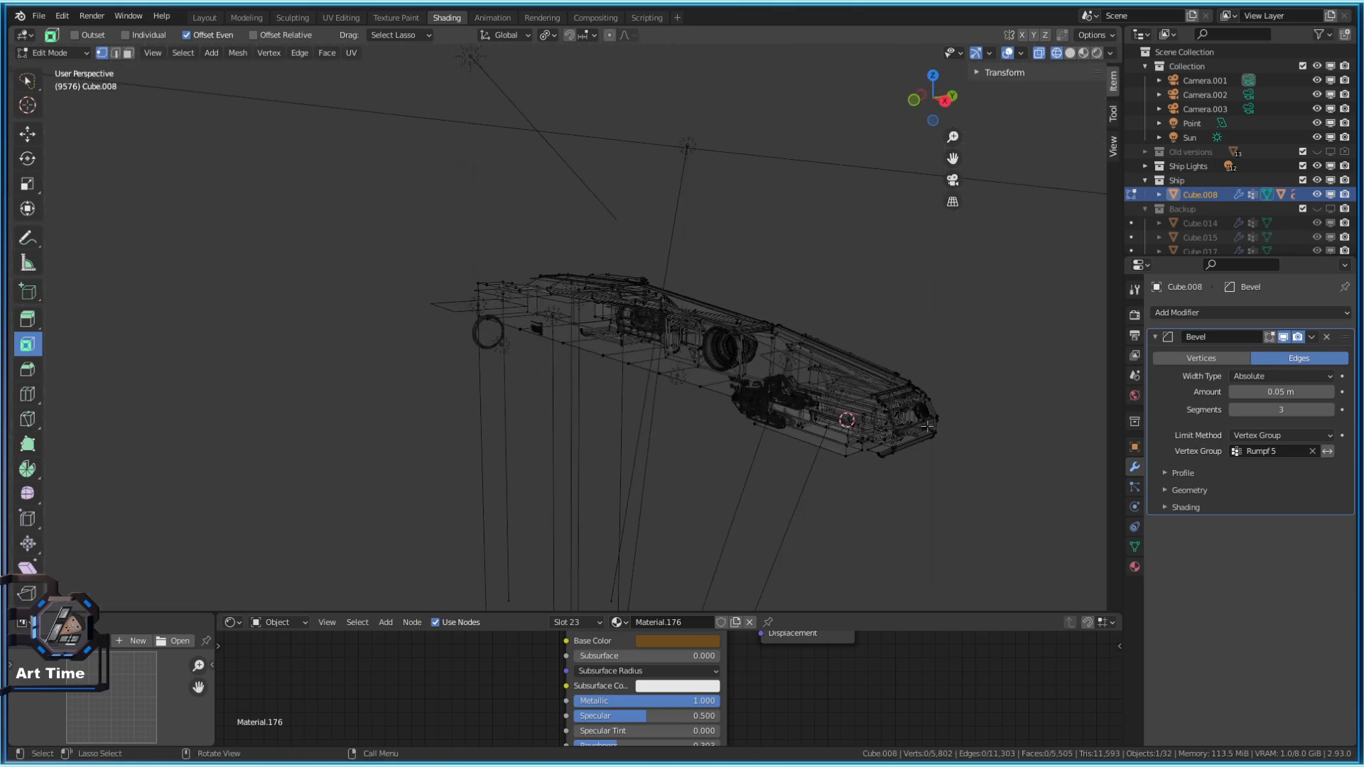
Add a new Mirror modifier to the hull and mirror it on the Y axis only
key(Tab)
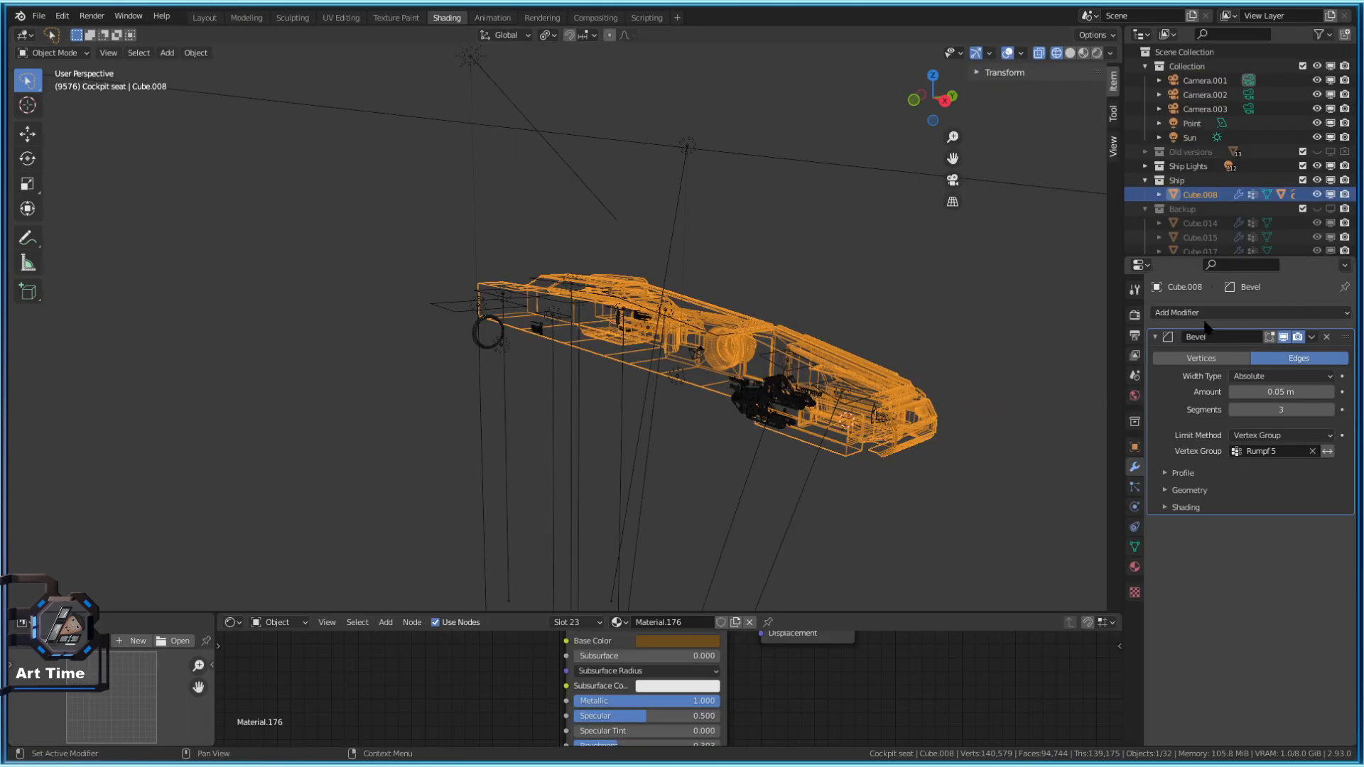
click(1216, 314)
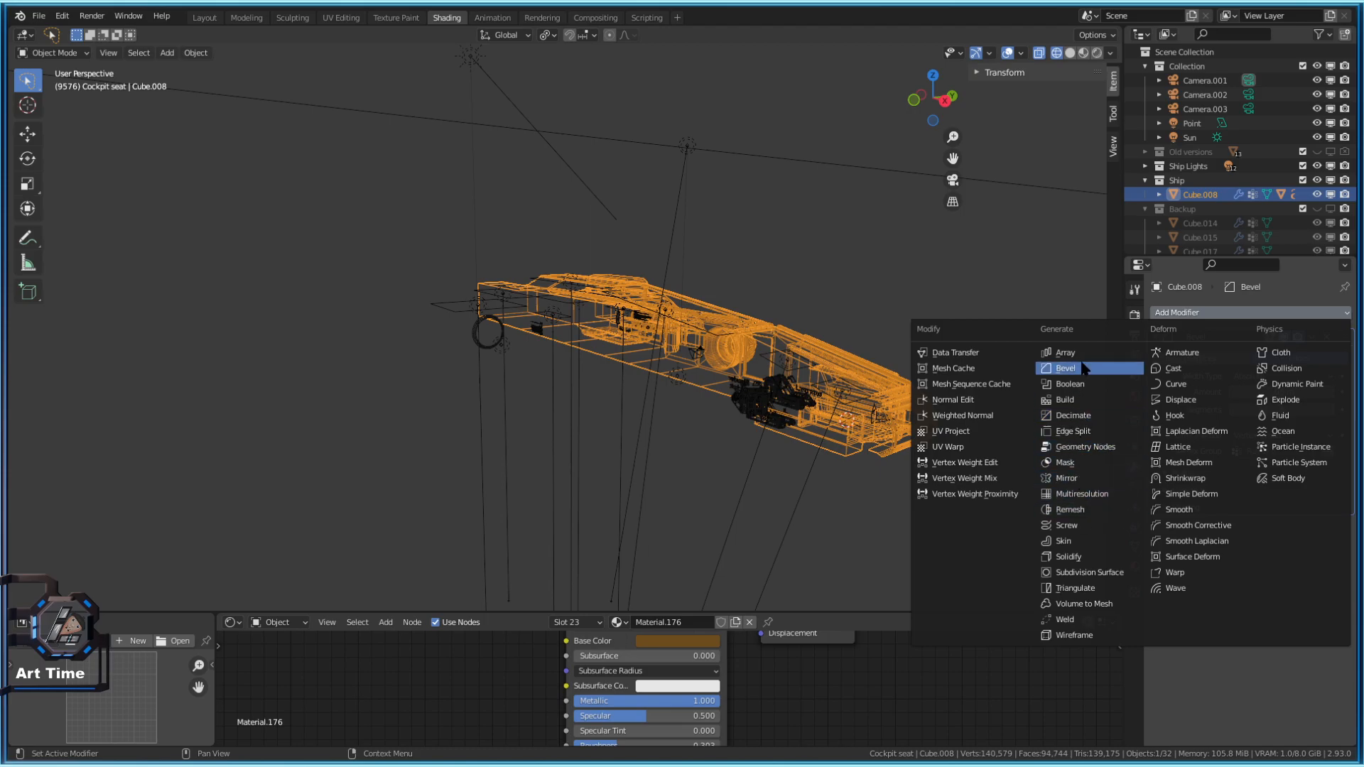
click(1078, 480)
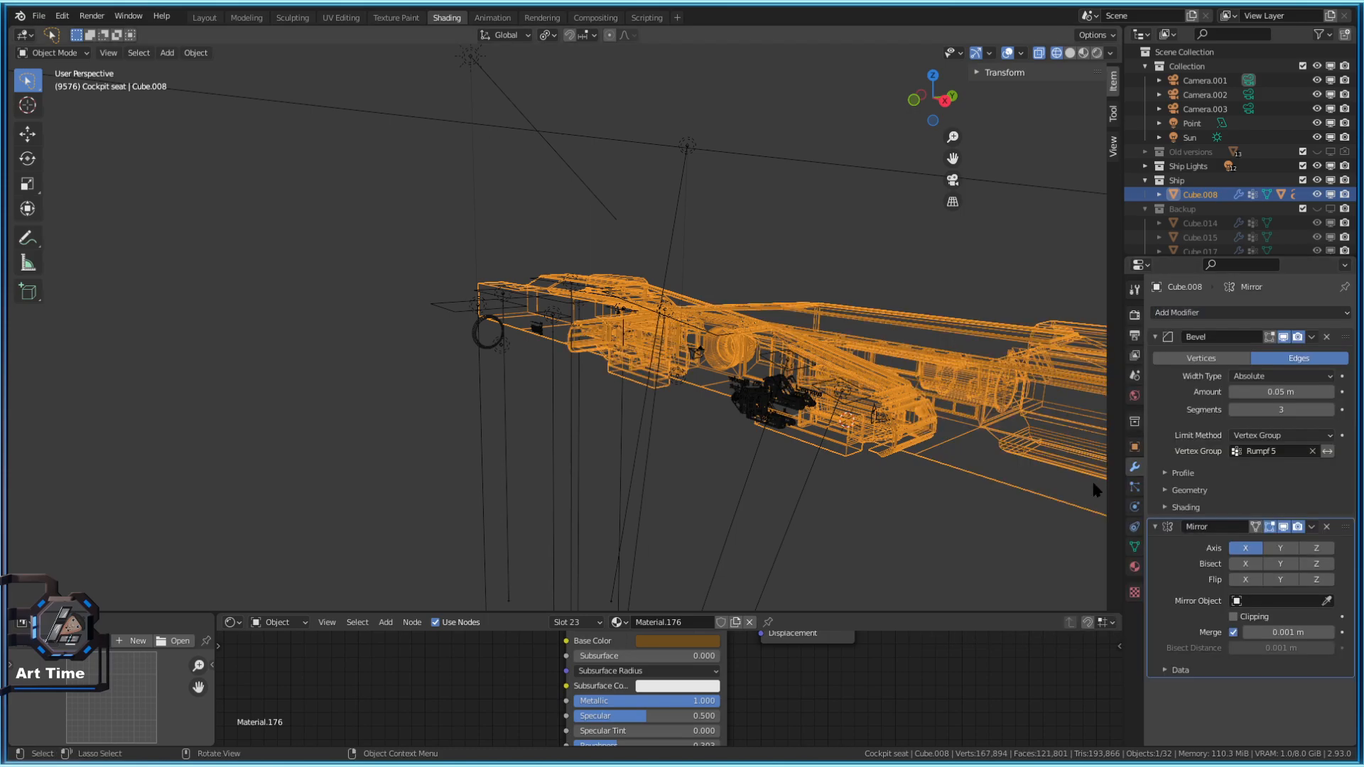
click(1280, 547)
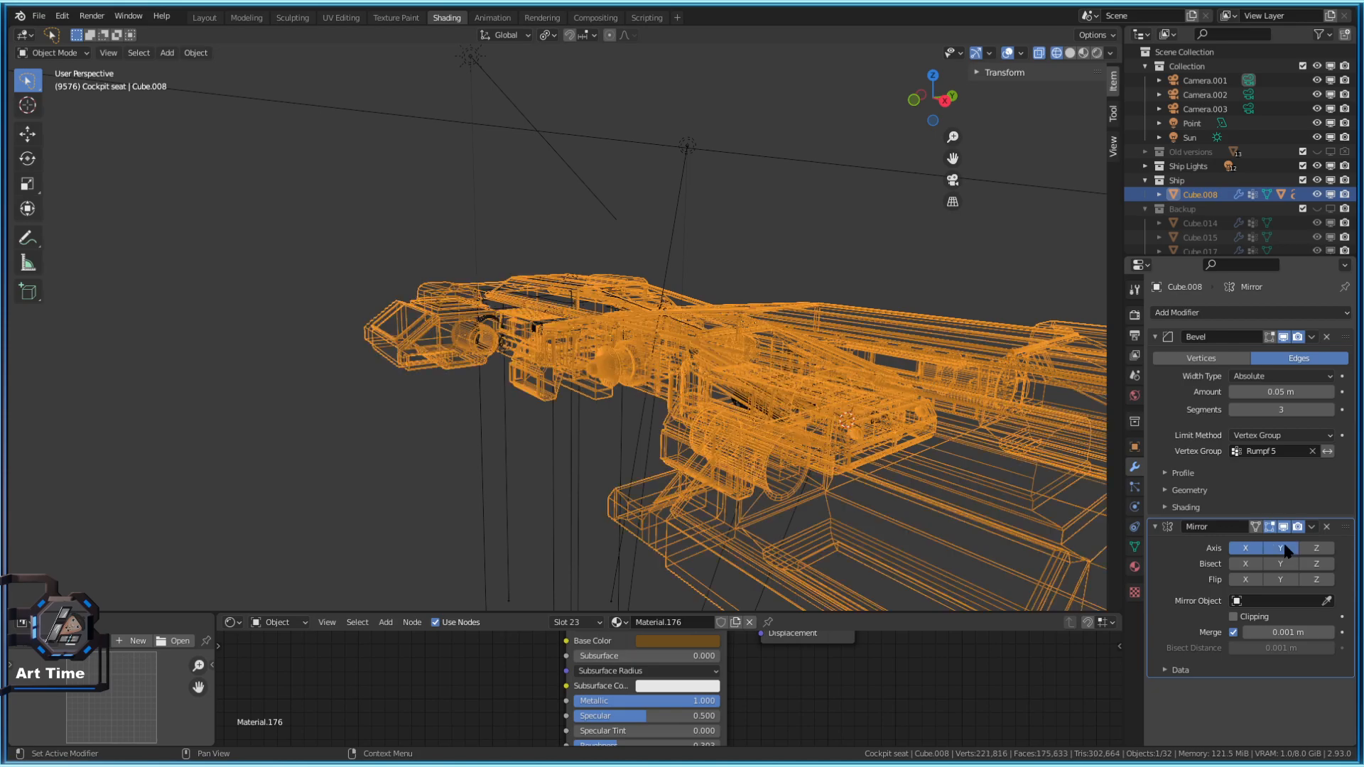
click(1237, 546)
middle_drag(984, 415, 915, 428)
Show the ship in rendered shading and set the render engine to Eevee
click(1097, 53)
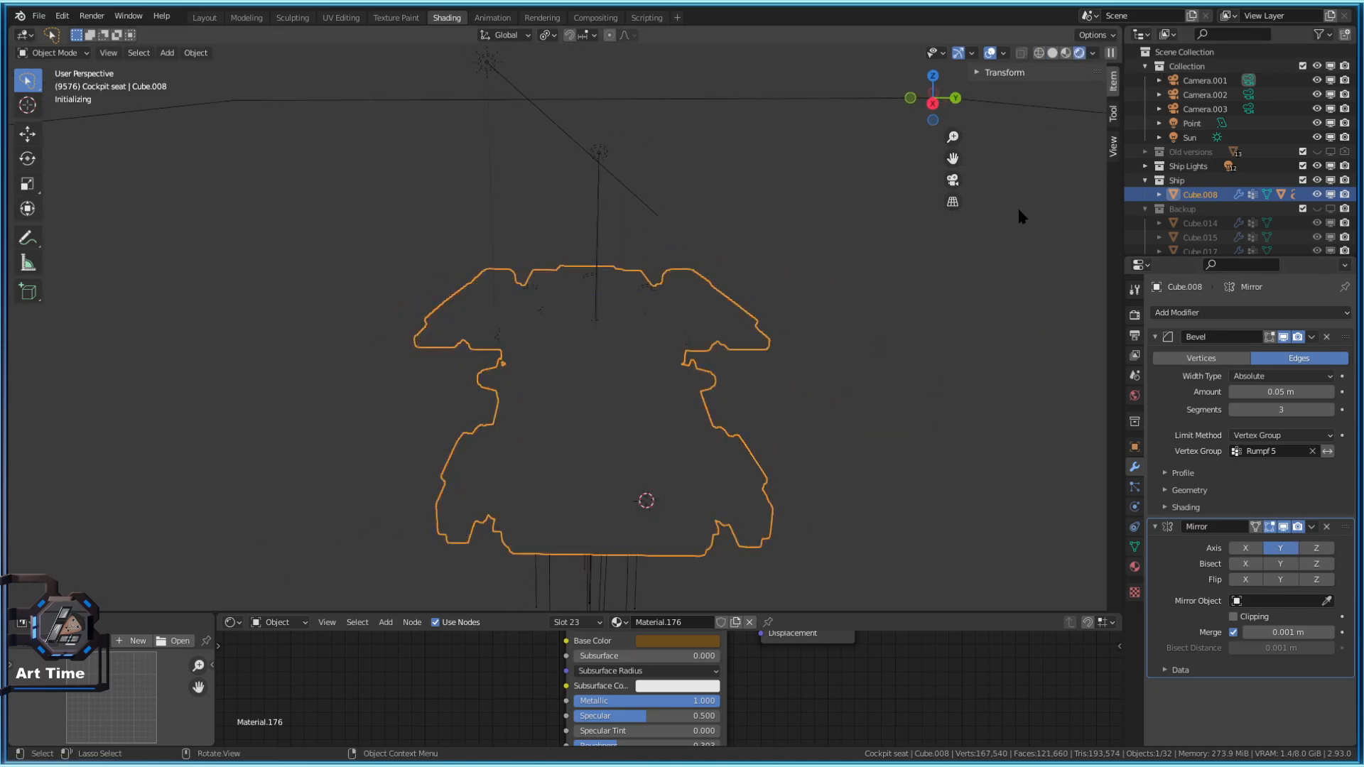
click(1134, 317)
click(1292, 313)
click(1271, 328)
Inspect the rendered ship's front, side and windshield from outside in walk navigation
key(Tab)
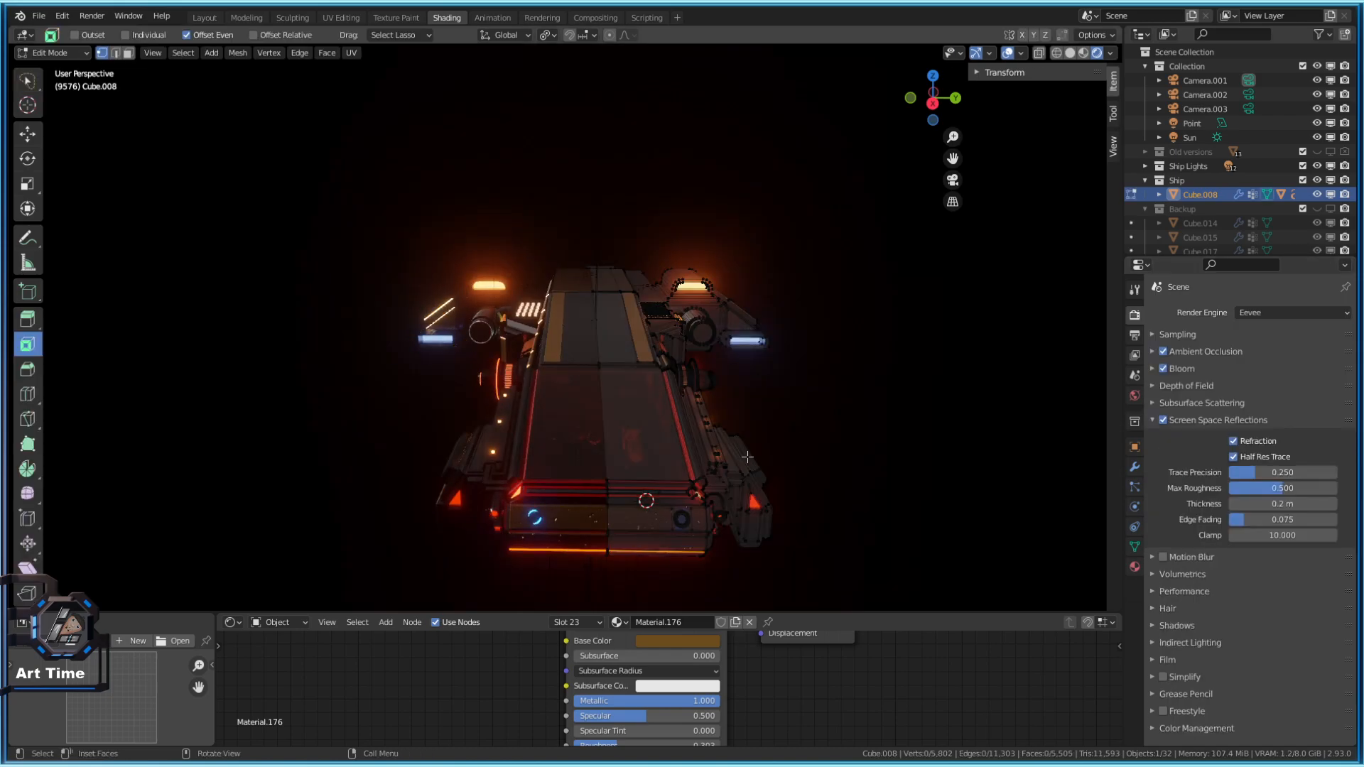
shift+middle_drag(748, 405, 759, 250)
key(Tab)
key(shift+grave)
key(w)
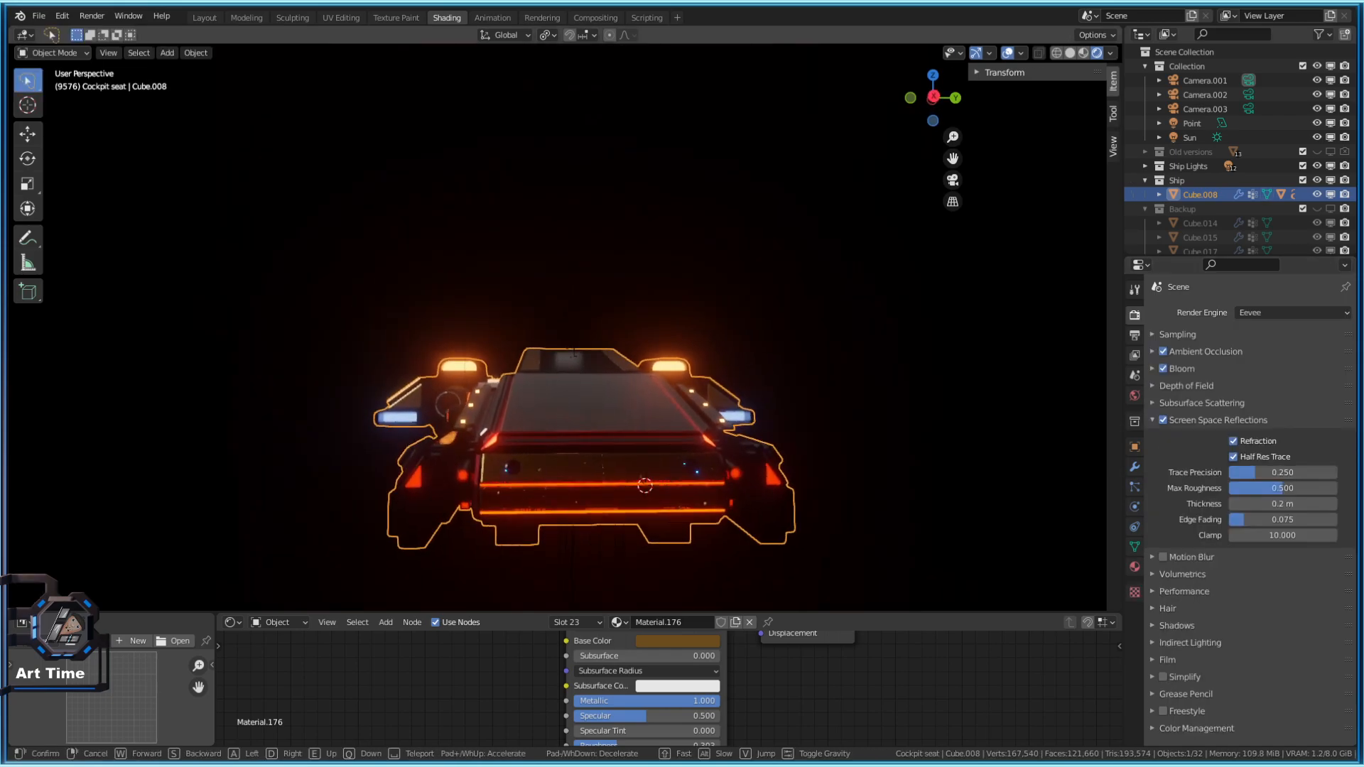
key(w)
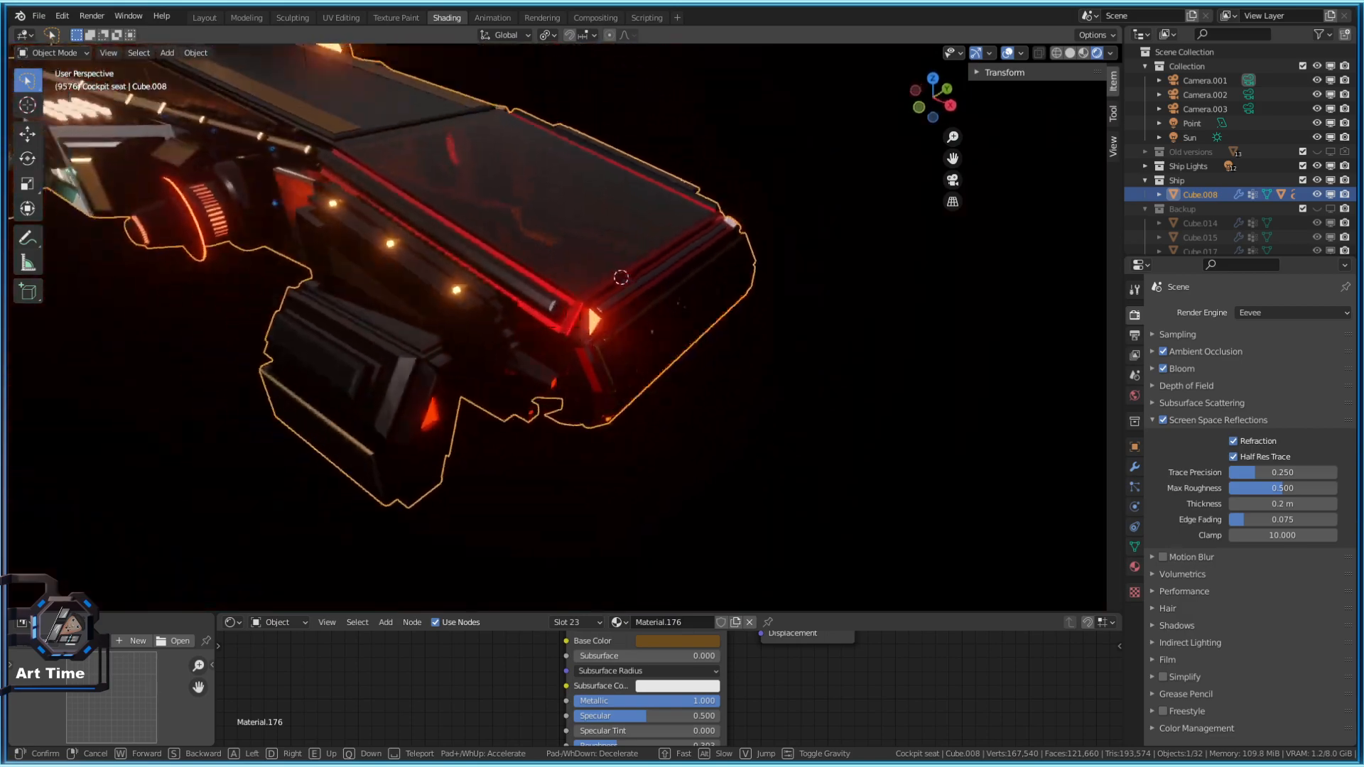
key(Escape)
key(Tab)
key(shift+grave)
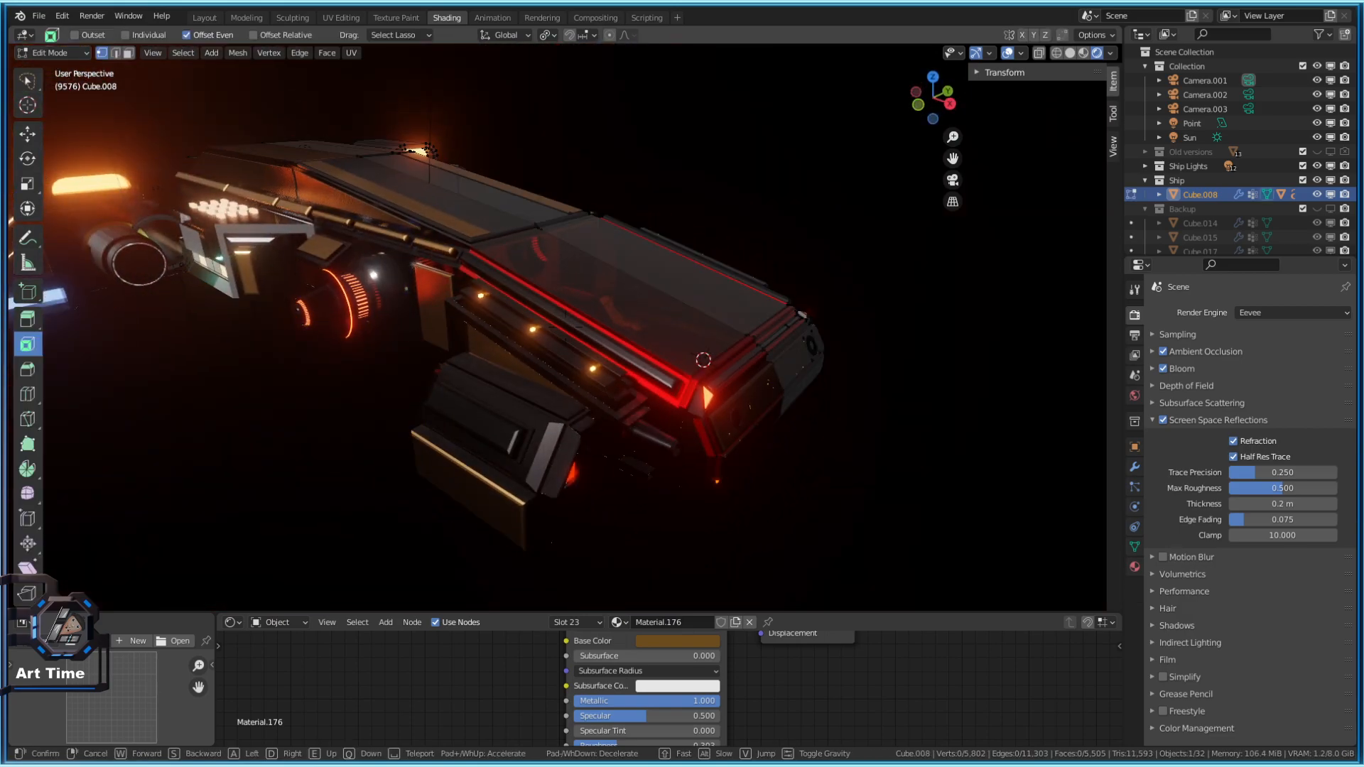
key(w)
key(d)
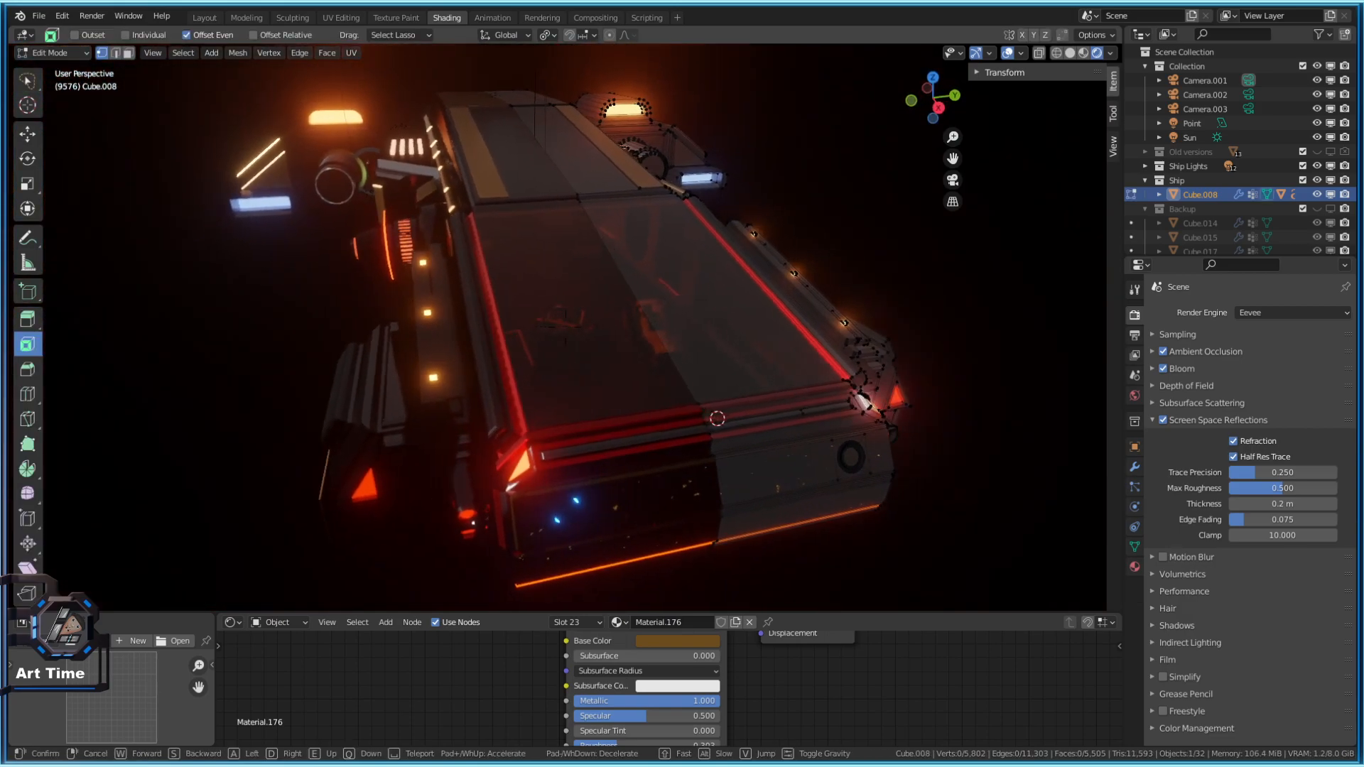
Enter the rendered hull in walk navigation and inspect the corridor, wall screens and rear room
key(w)
key(w)
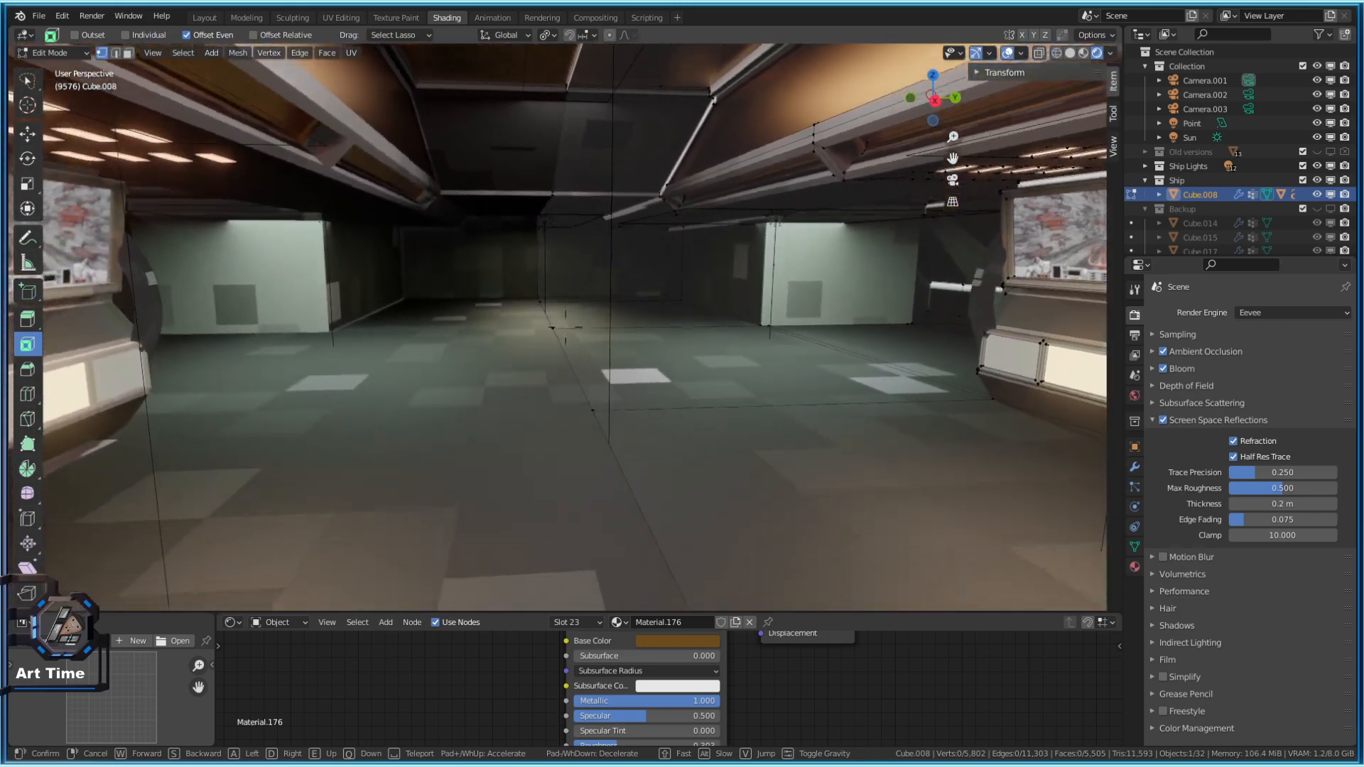
key(w)
key(Escape)
key(shift+grave)
key(w)
key(w)
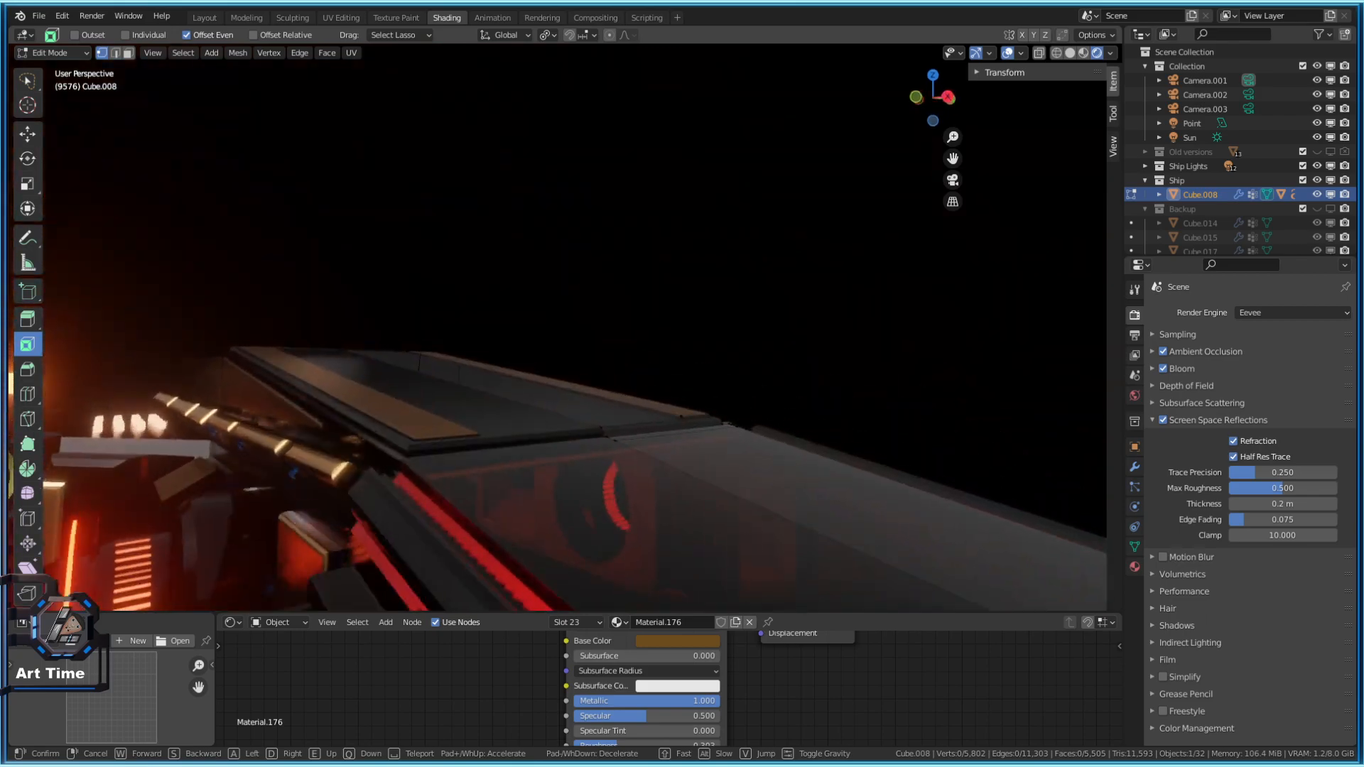
key(w)
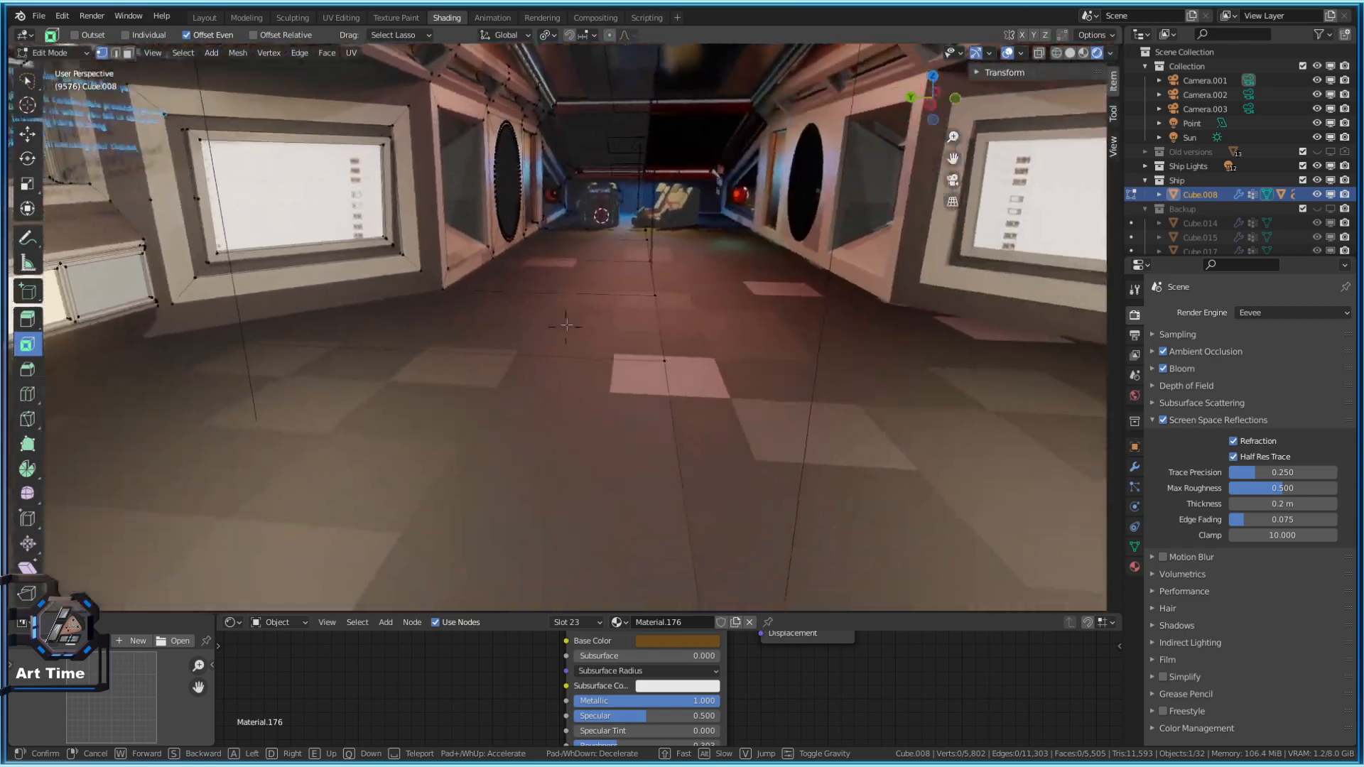
key(Escape)
Switch the hull to Object Mode and tour the rendered cockpit seats, side lettering, corridor and rear room
key(Tab)
key(w)
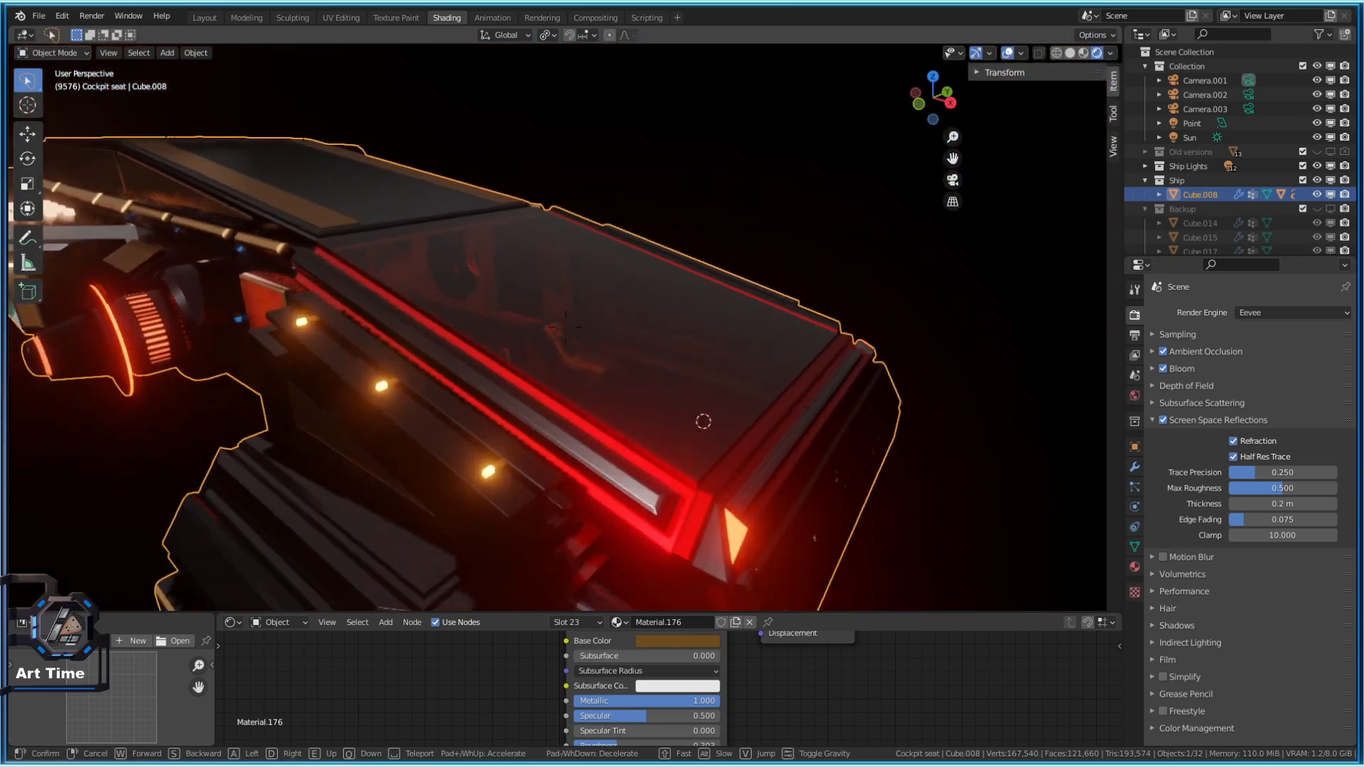
key(w)
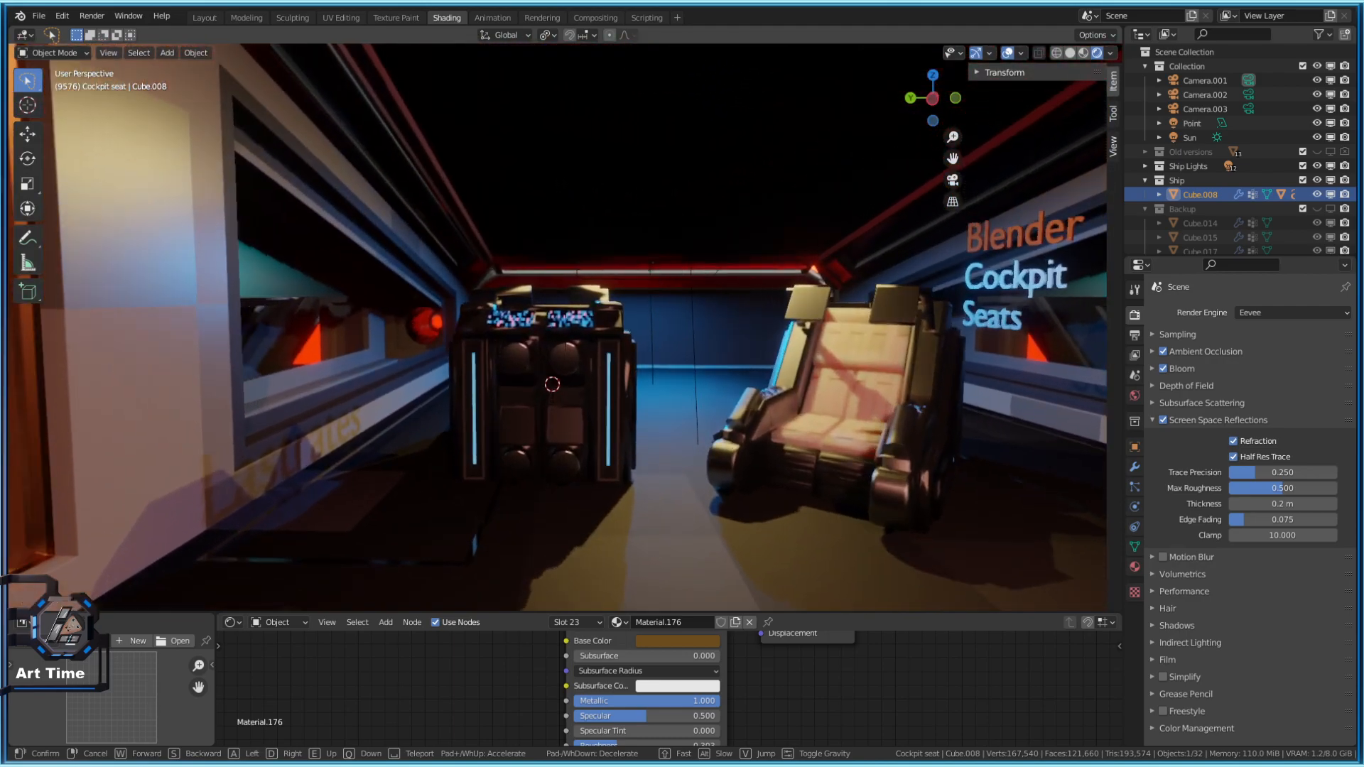
key(w)
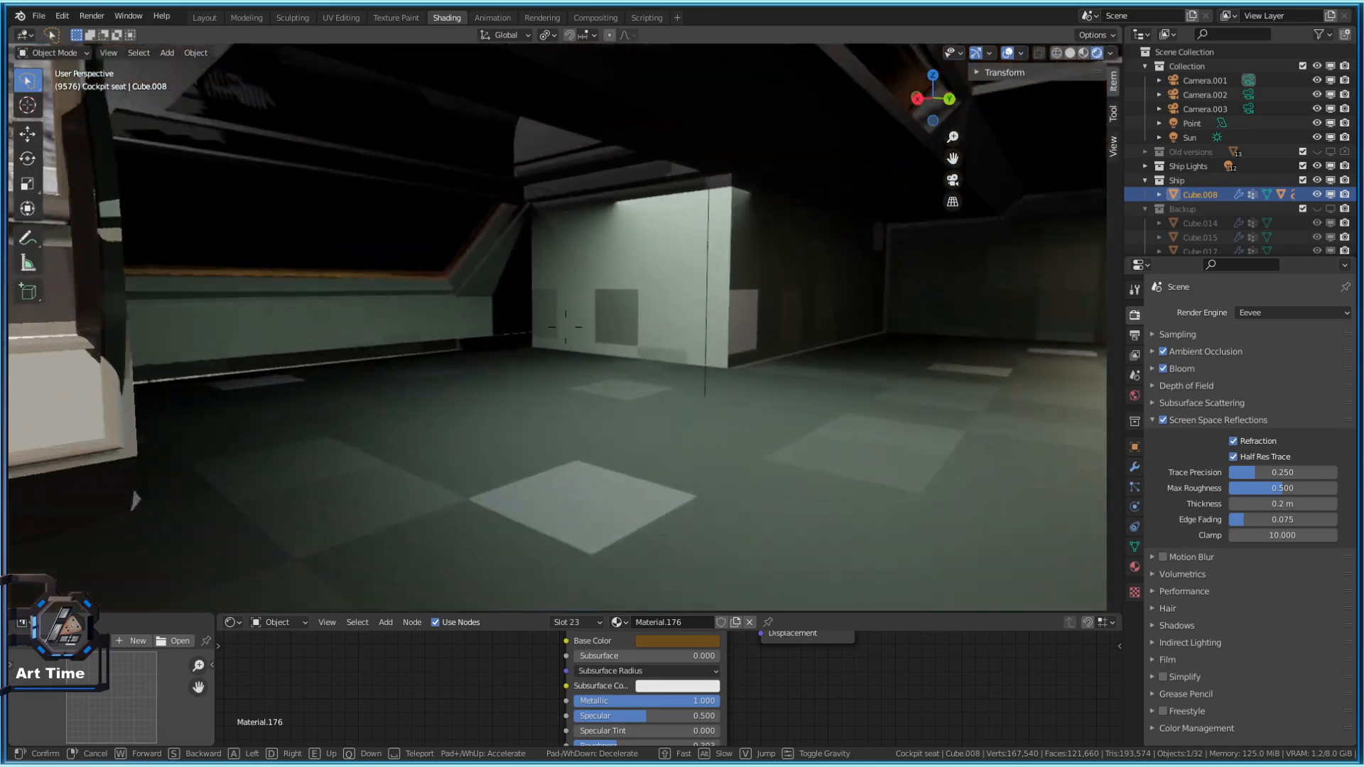
key(w)
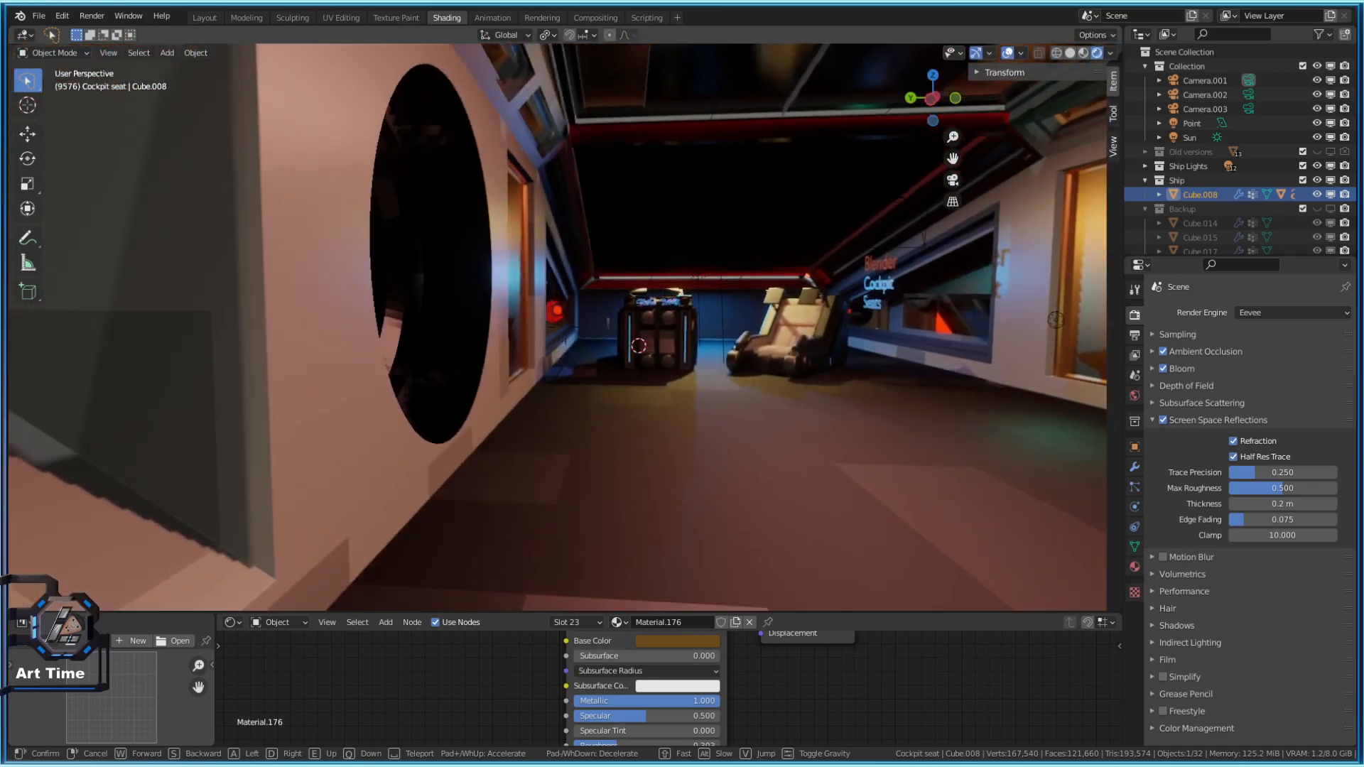
key(w)
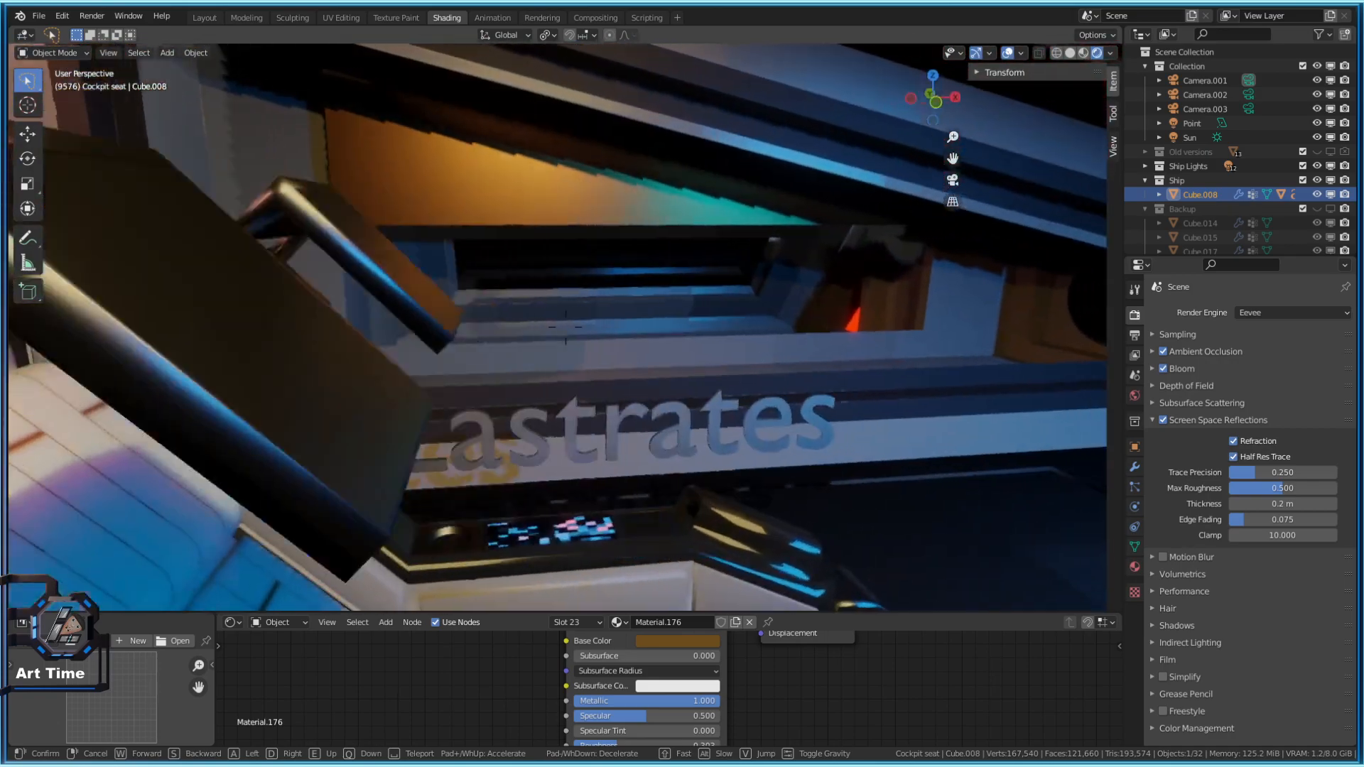
click(565, 328)
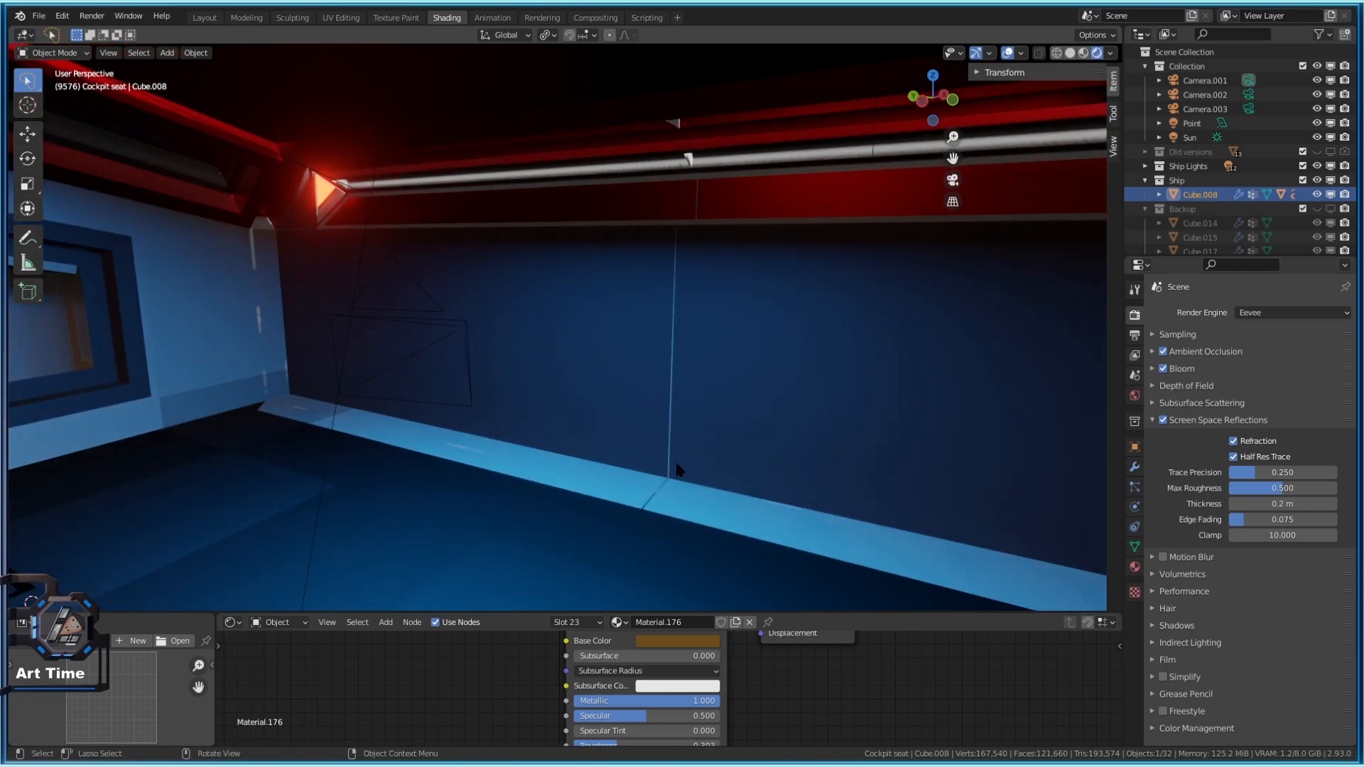
Return the hull to Edit Mode and inspect the cockpit's side and front wall, then the nose from outside
key(Tab)
key(shift+grave)
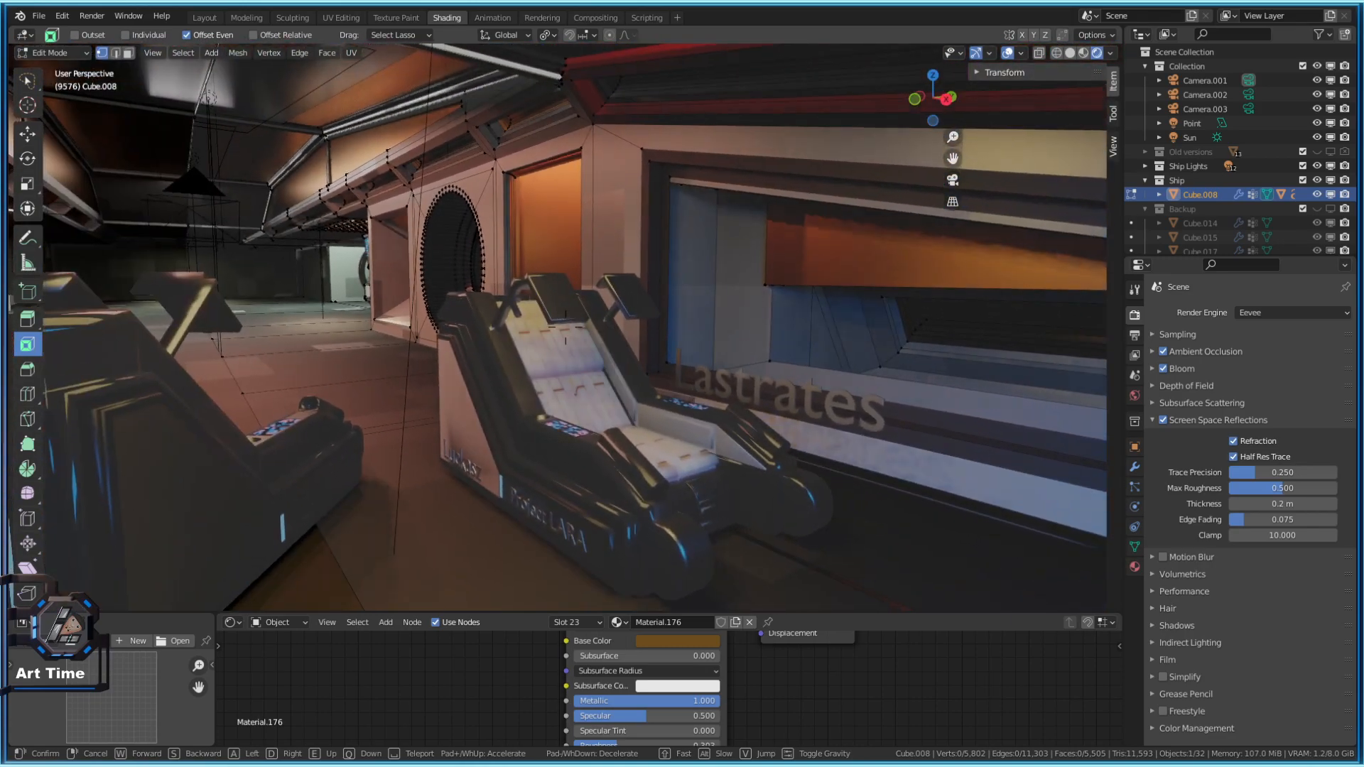
click(586, 326)
key(shift+grave)
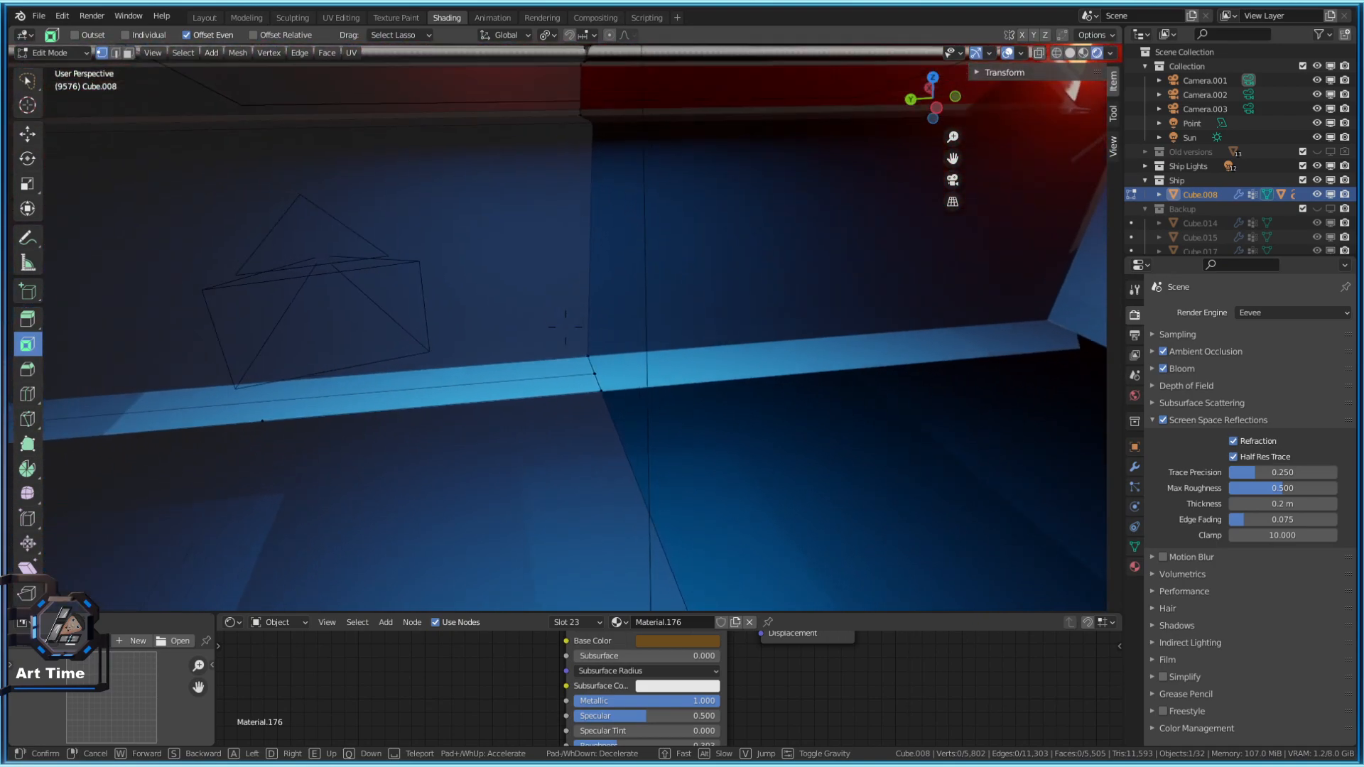
click(688, 370)
key(Tab)
key(Tab)
key(shift+grave)
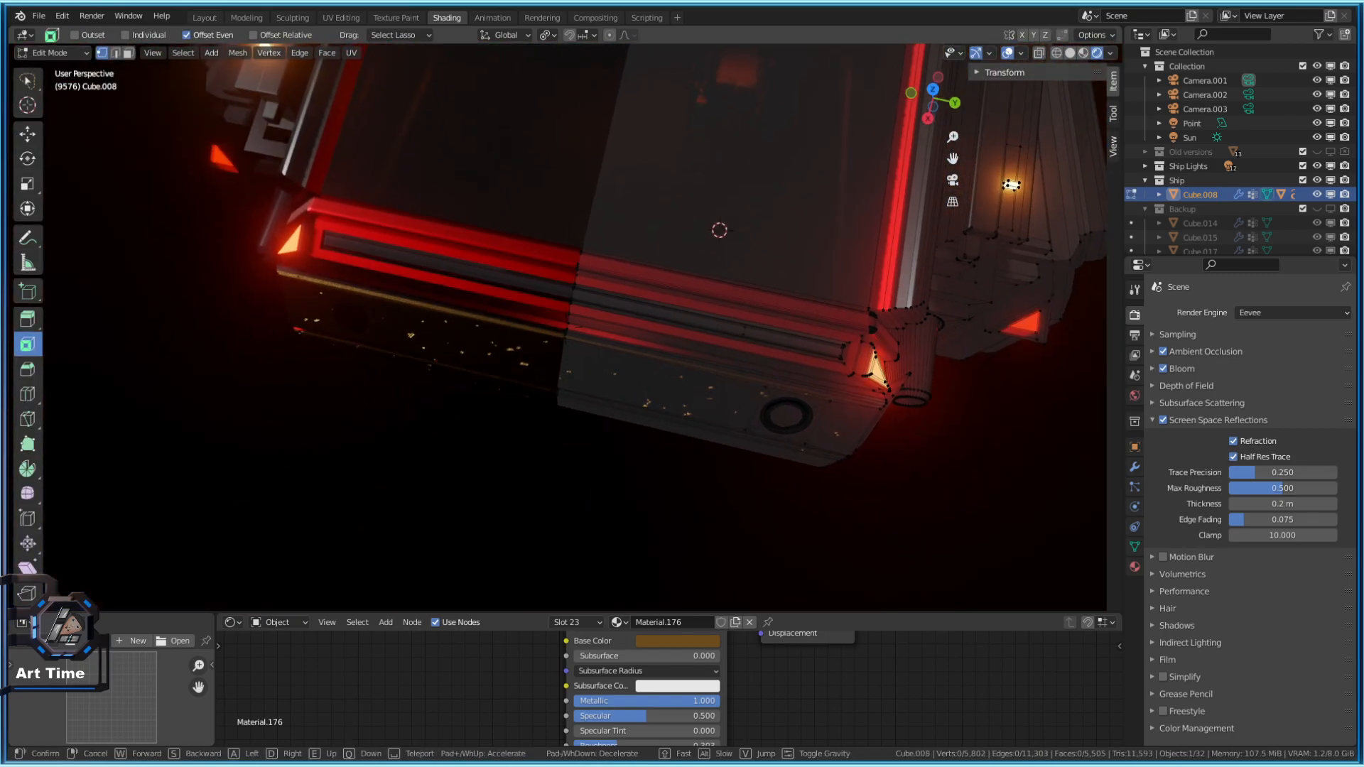
click(566, 327)
Switch the viewport to Material Preview shading and view the ship's nose from the front
click(1083, 53)
key(shift+grave)
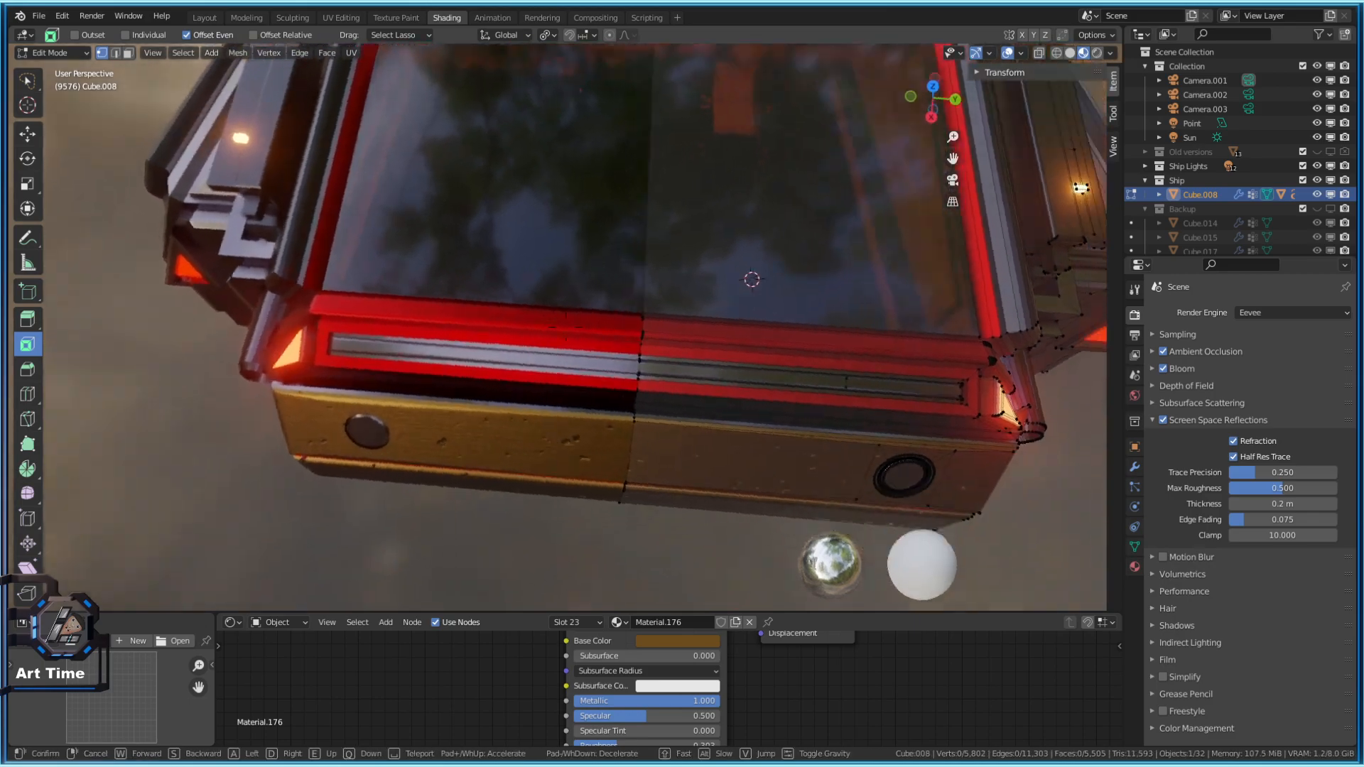
key(Escape)
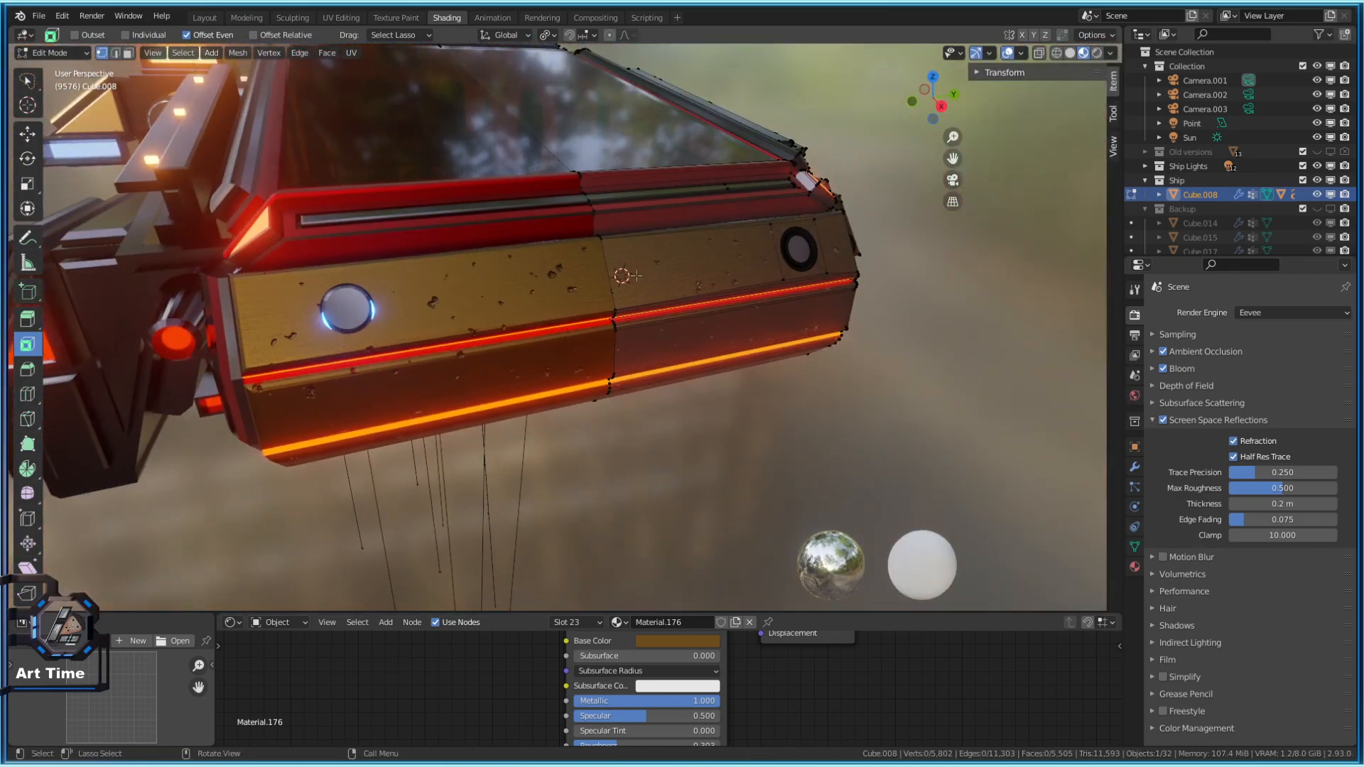
key(Tab)
click(419, 337)
key(KP_0)
key(KP_0)
click(628, 294)
key(Tab)
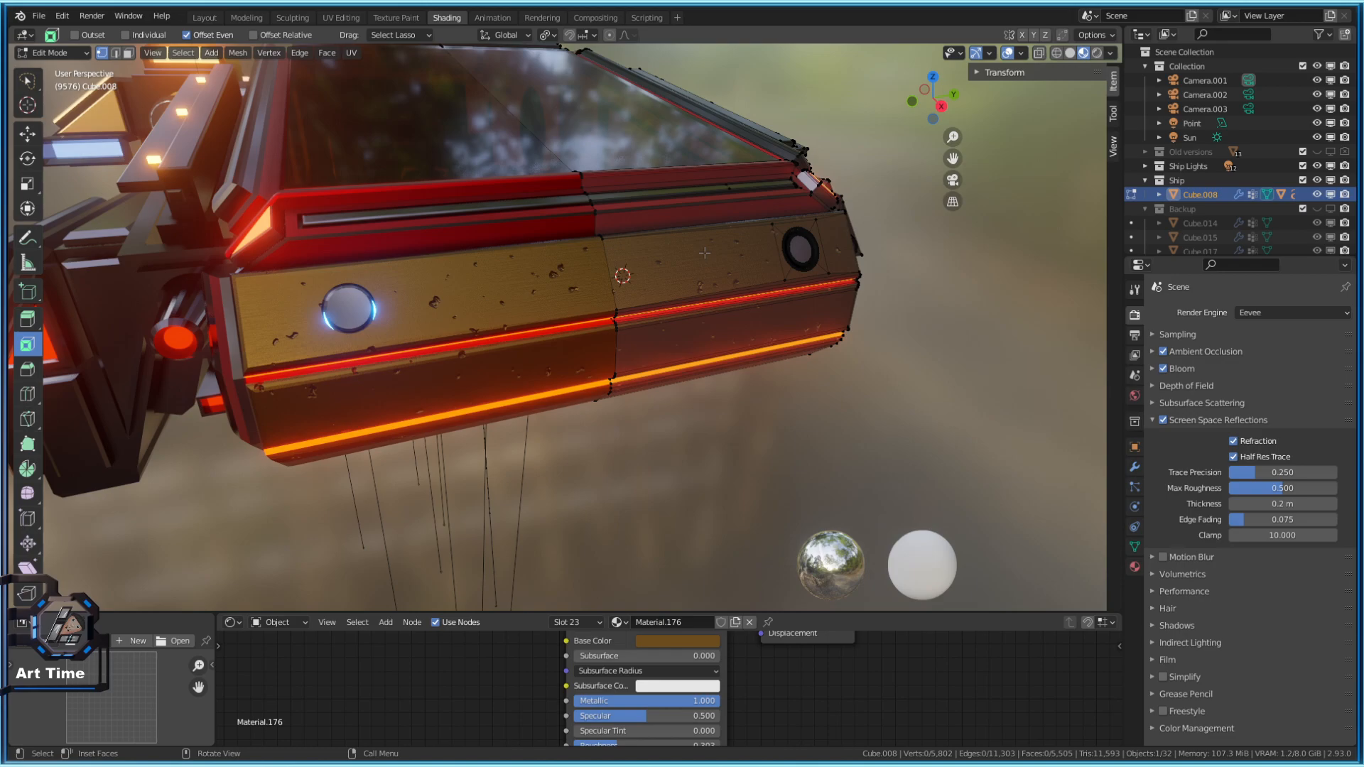
Turn off the hull Mirror modifier's viewport display and select the narrow end face of the nose's front panel, using face selection
click(1134, 467)
click(1284, 527)
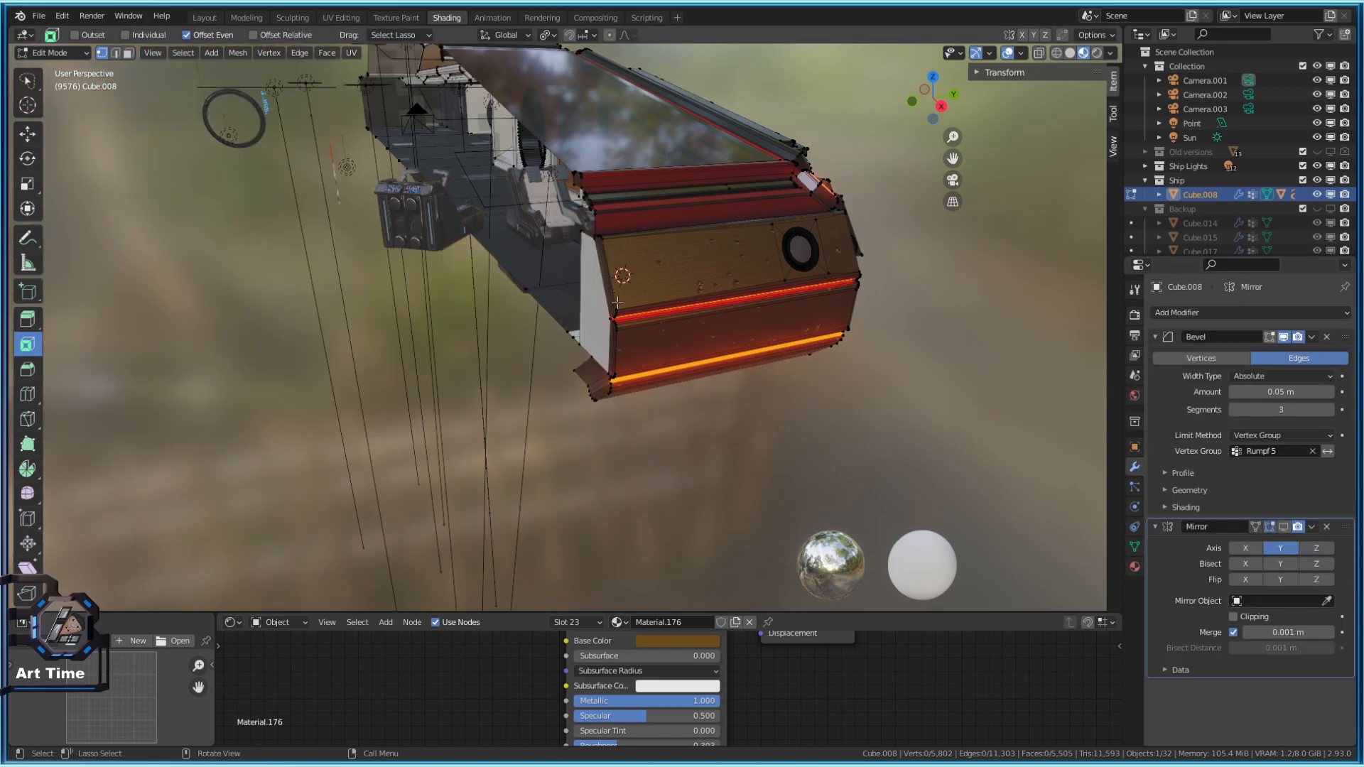
key(shift+grave)
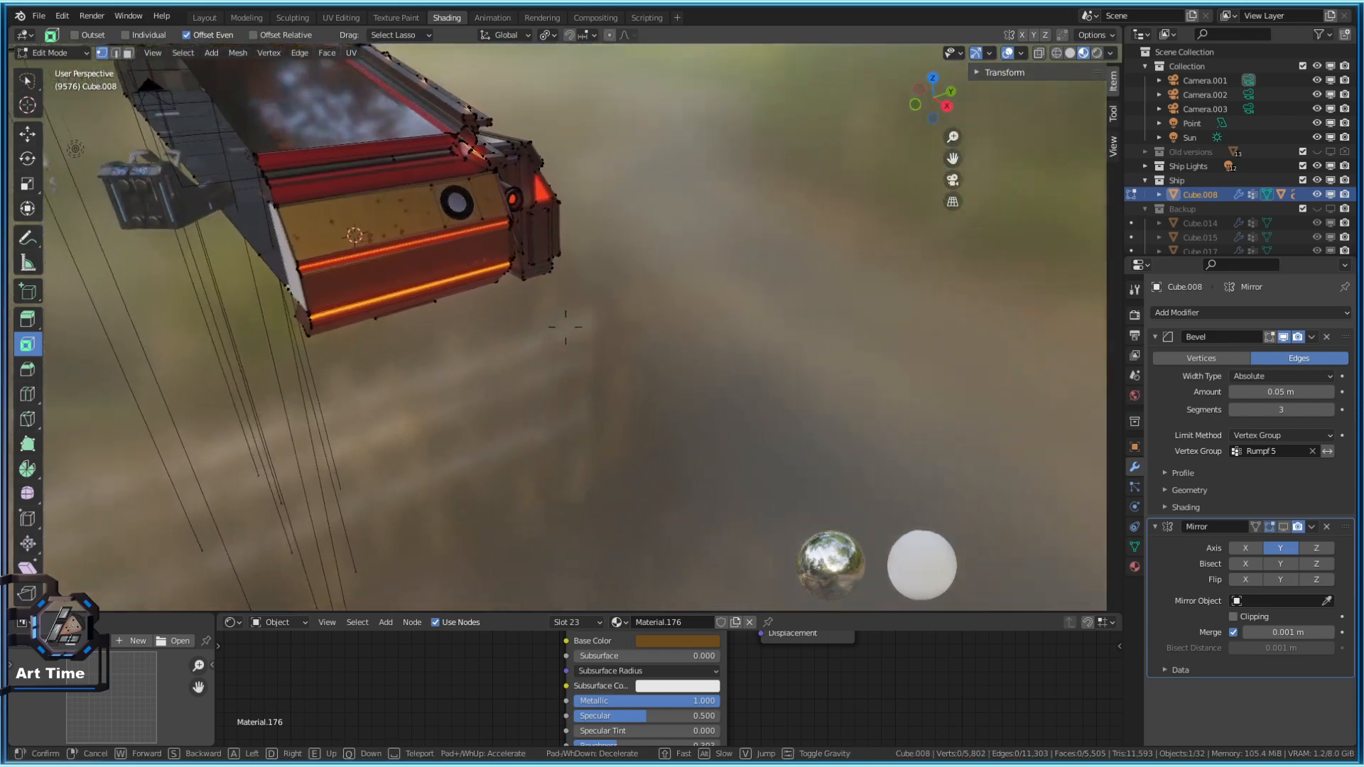
key(w)
click(566, 327)
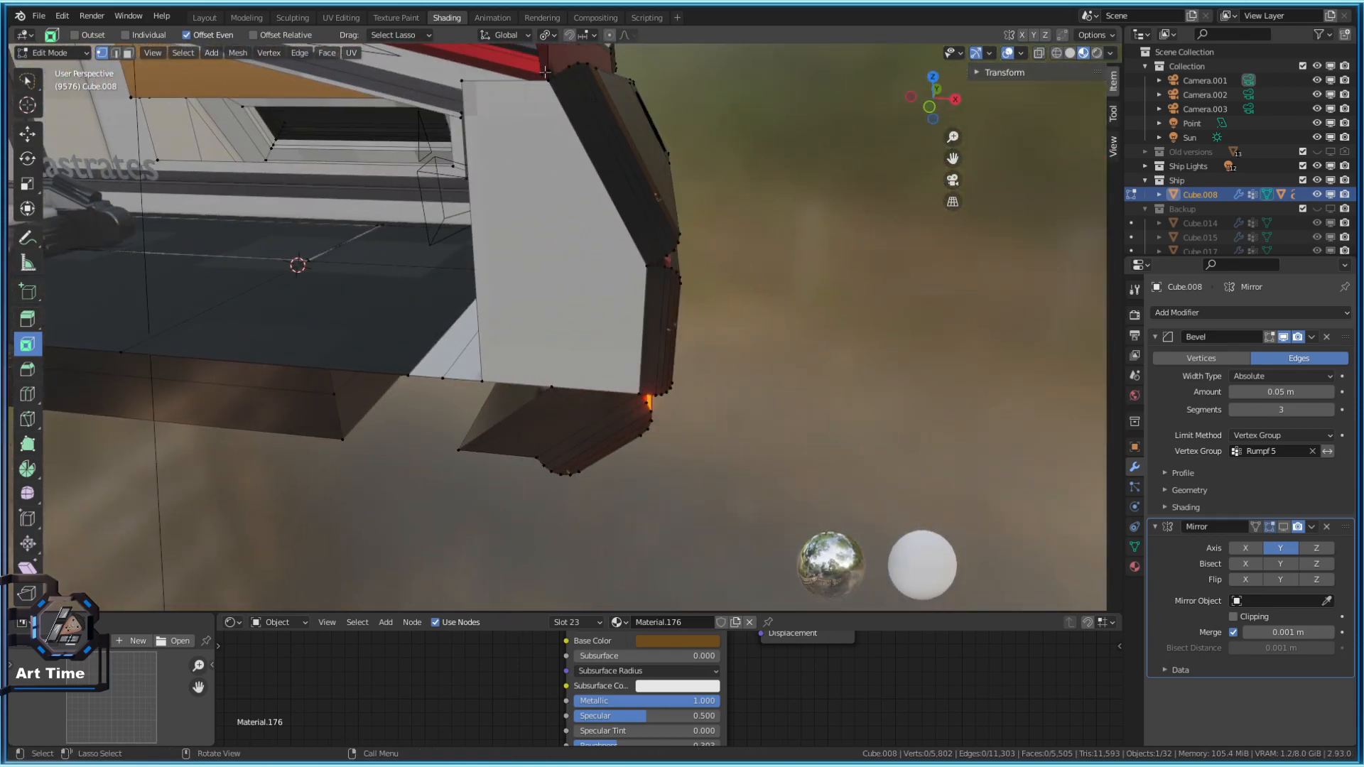
click(610, 185)
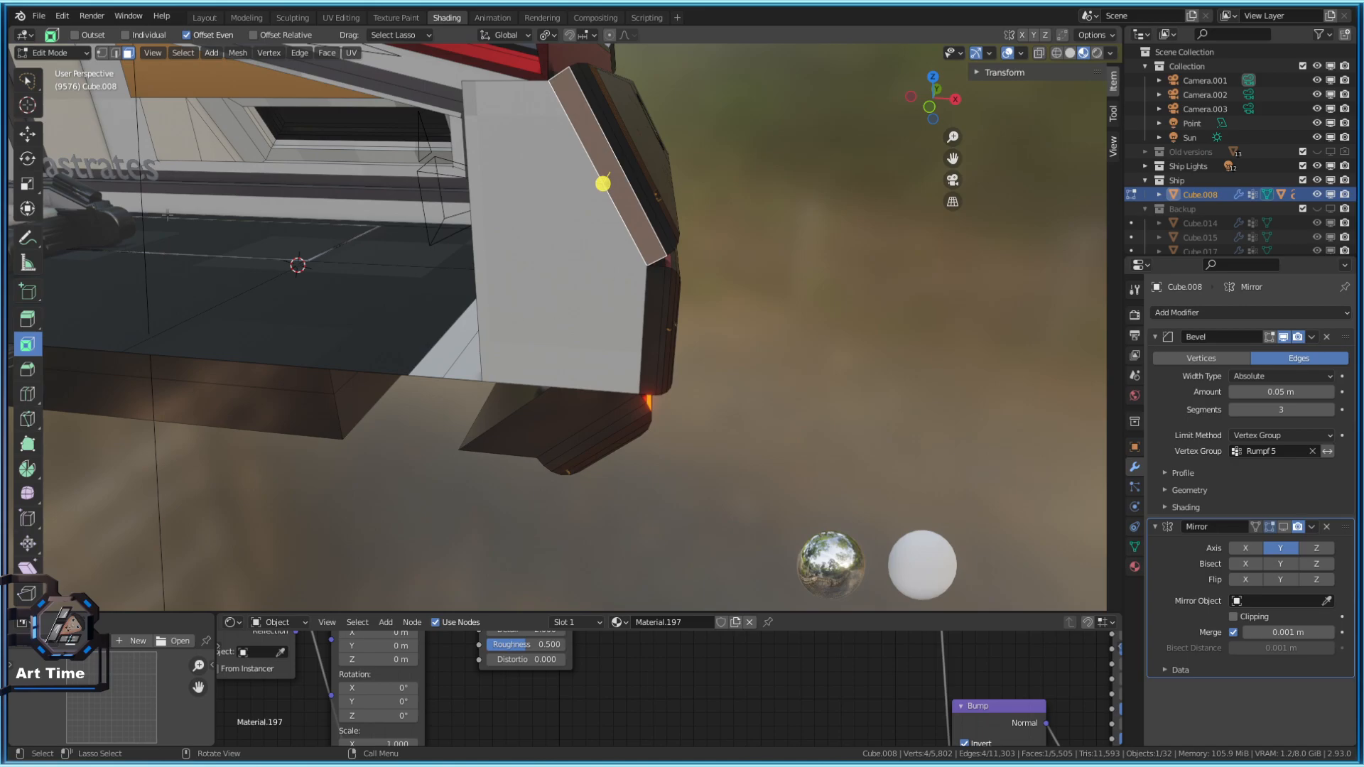
Inspect the unmirrored half hull in walk navigation: the nose's cut end, cockpit, side openings, wall screens and rear room
key(shift+grave)
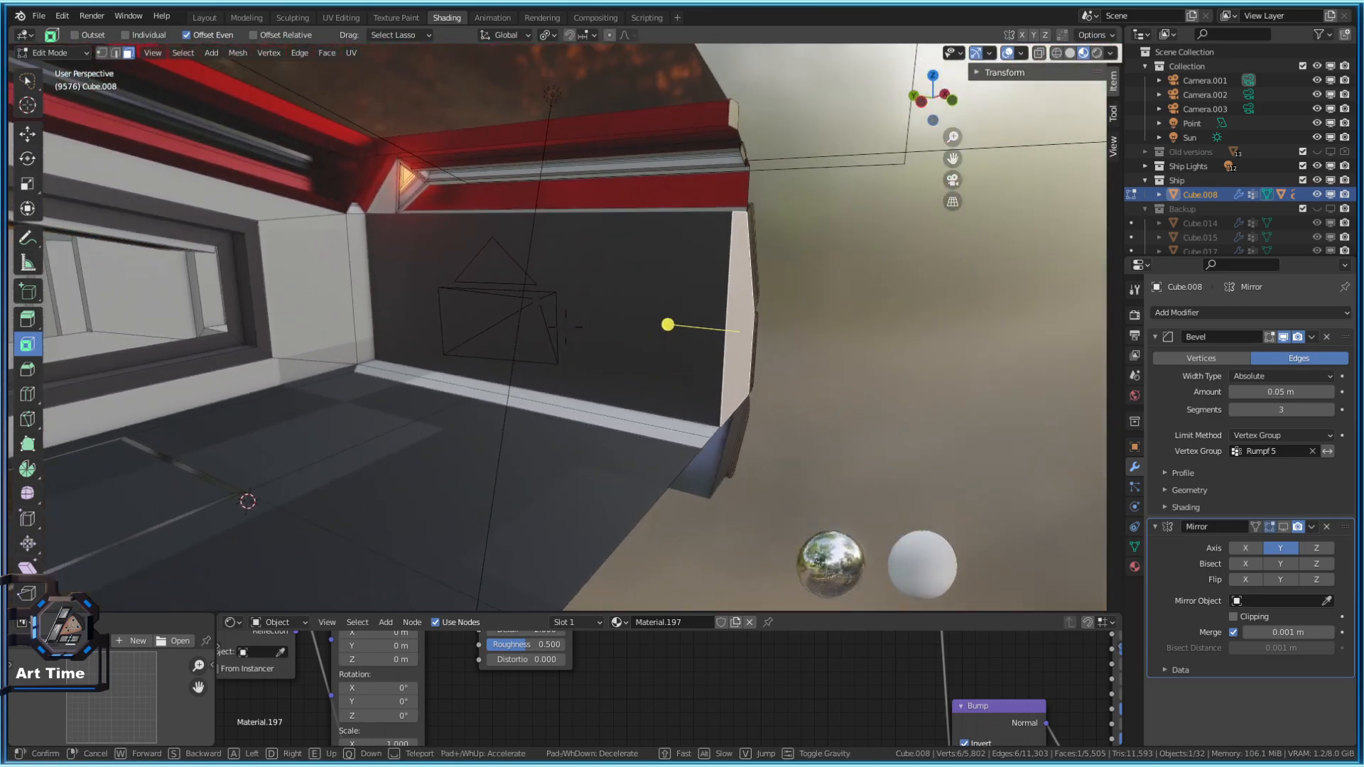
key(s)
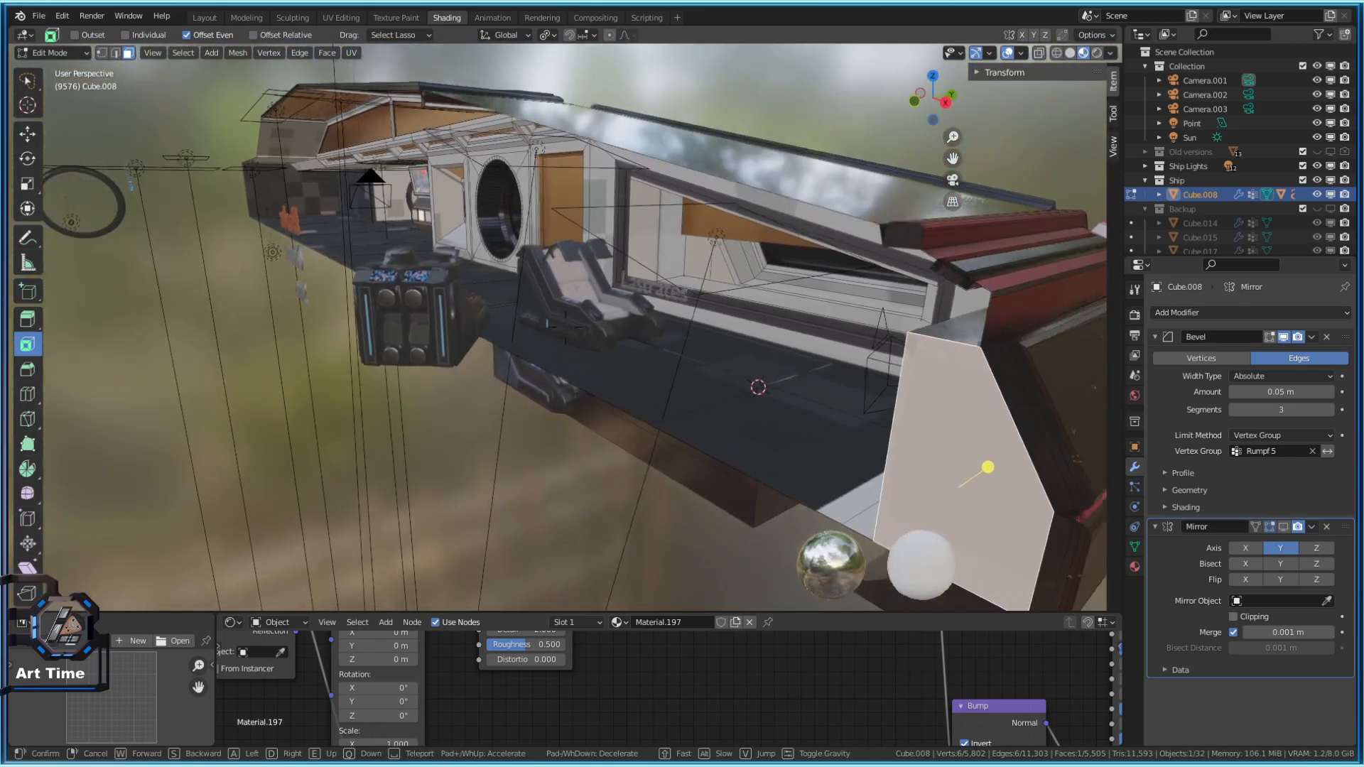
key(s)
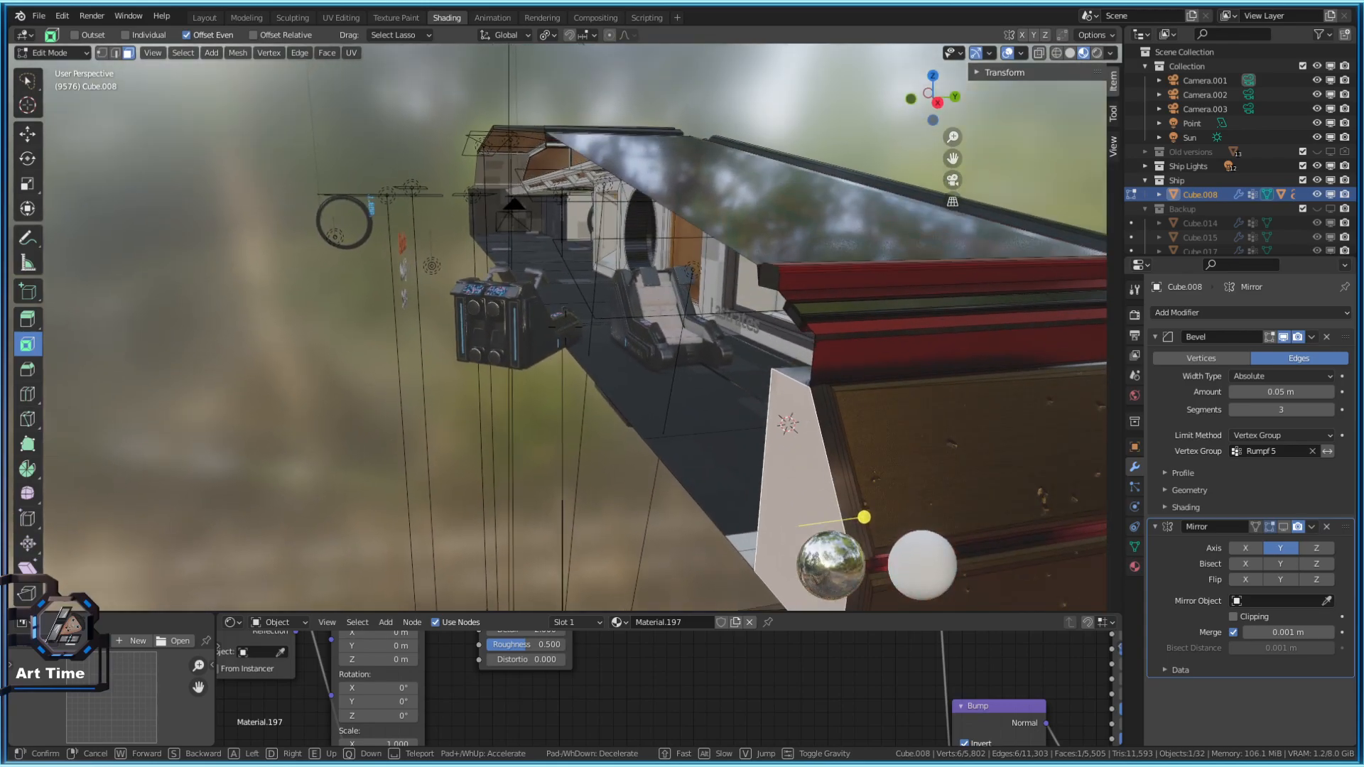
key(w)
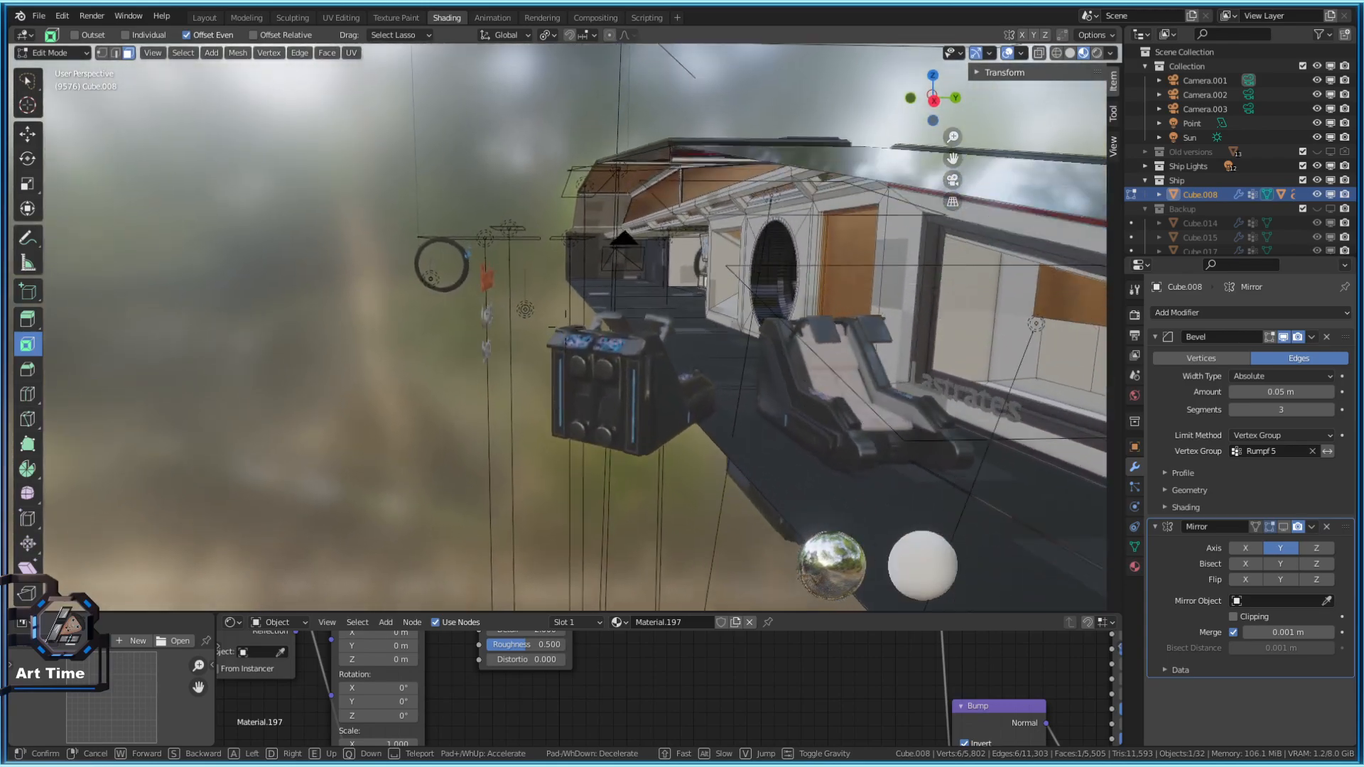
key(a)
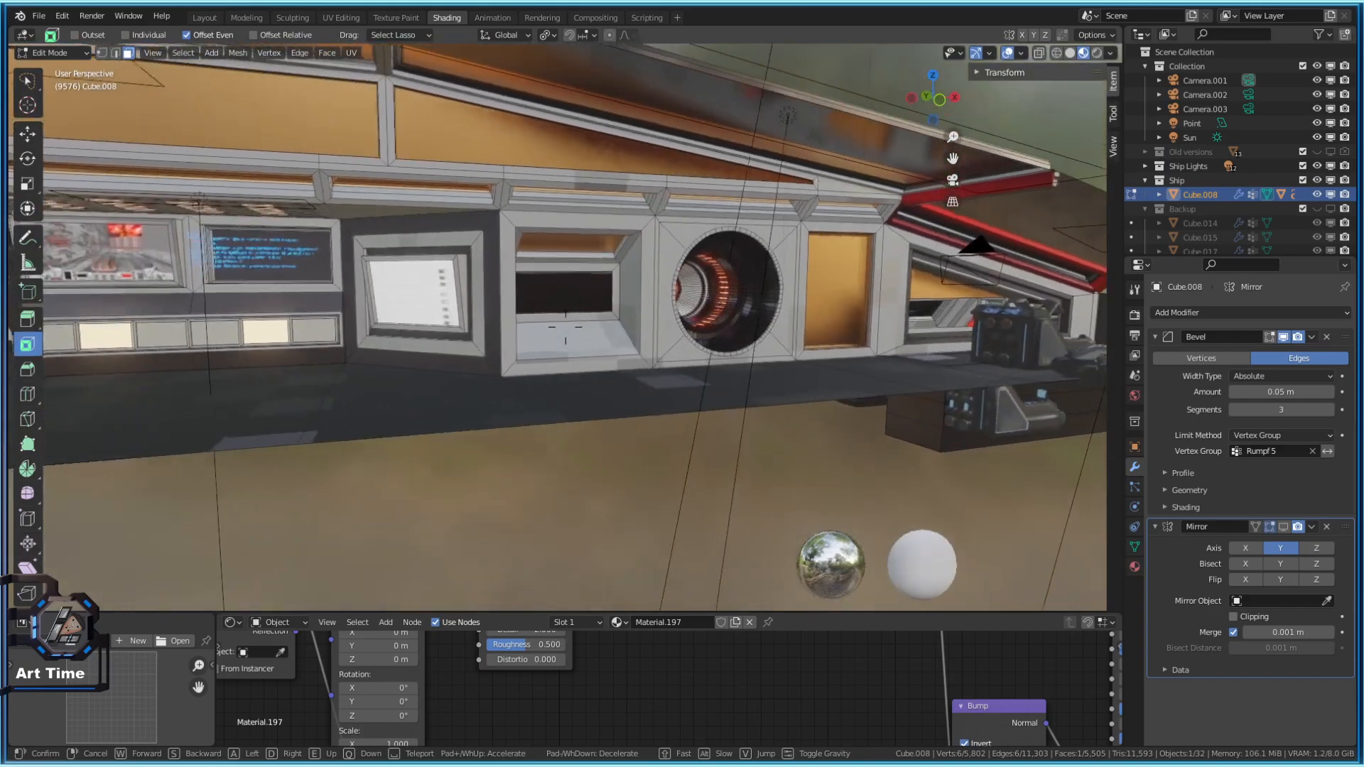
key(w)
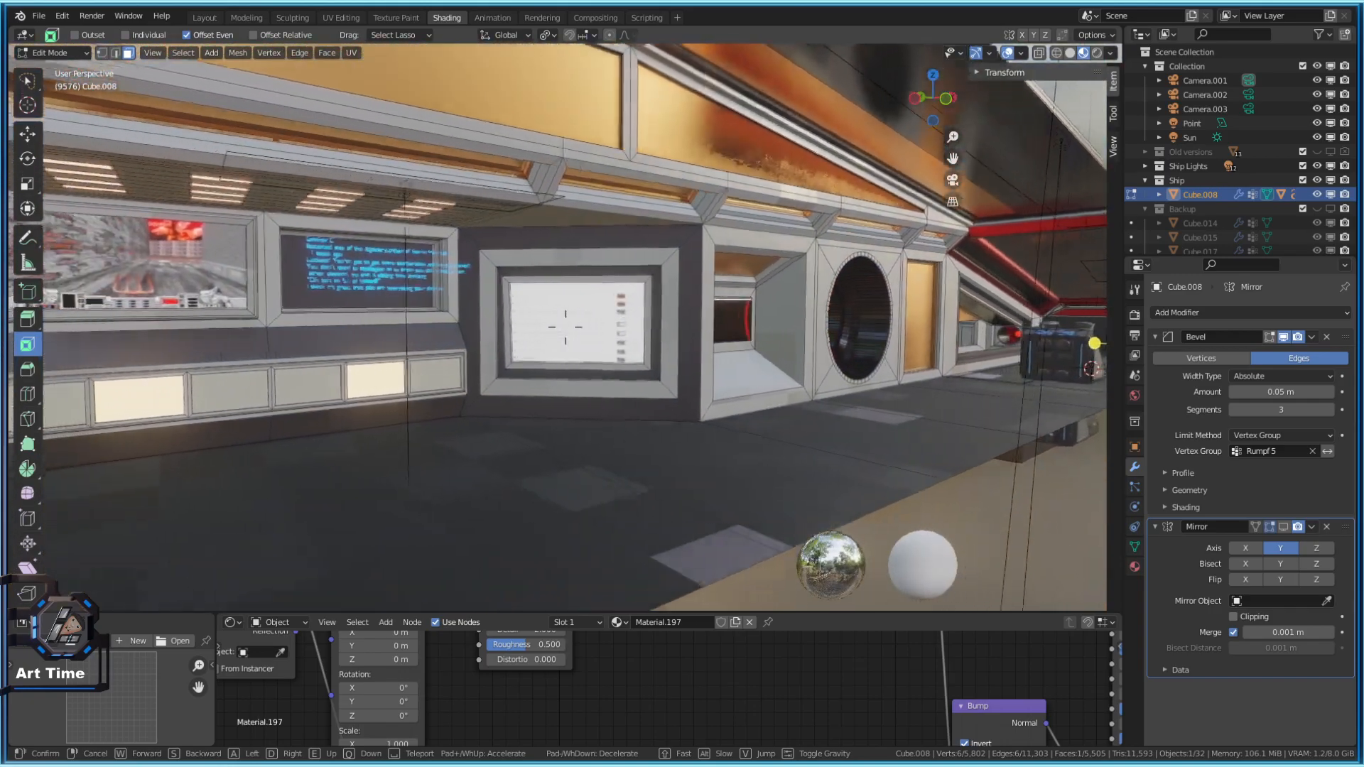
key(w)
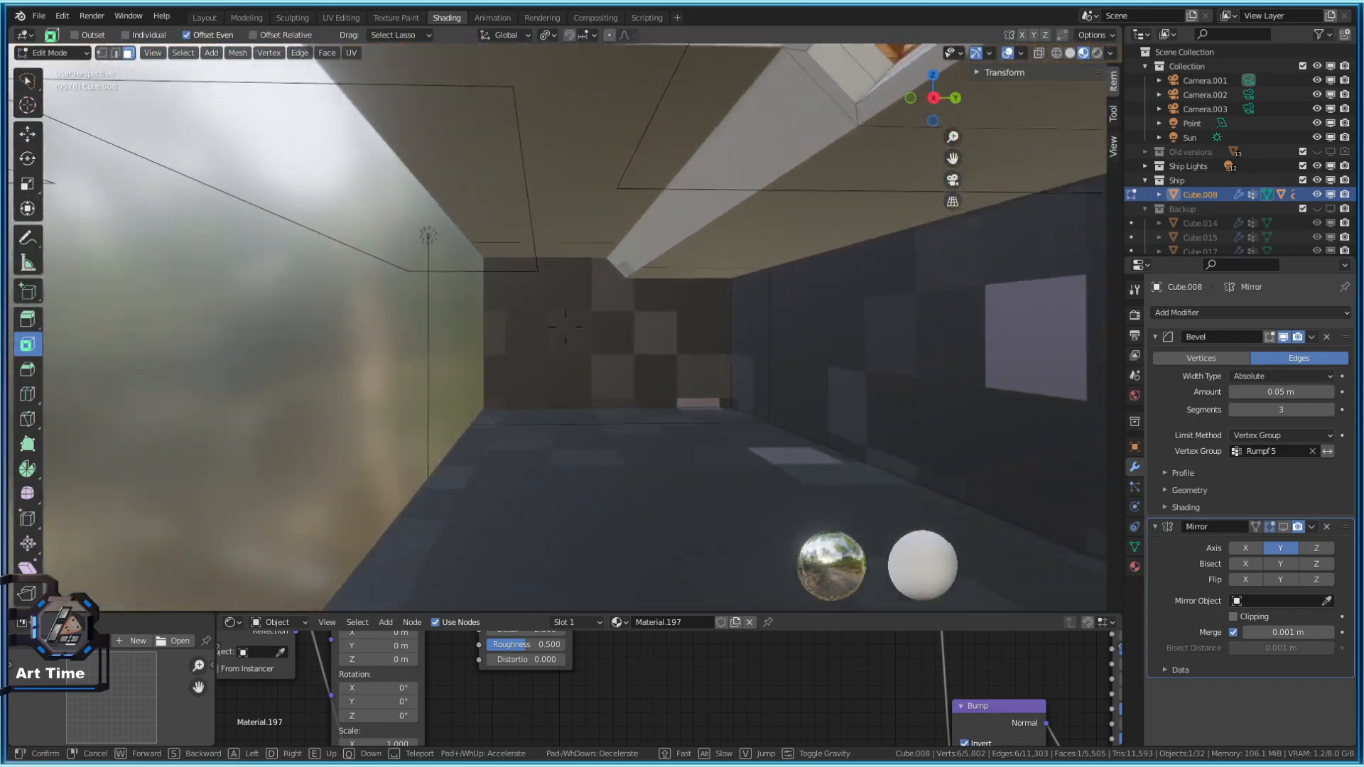
key(w)
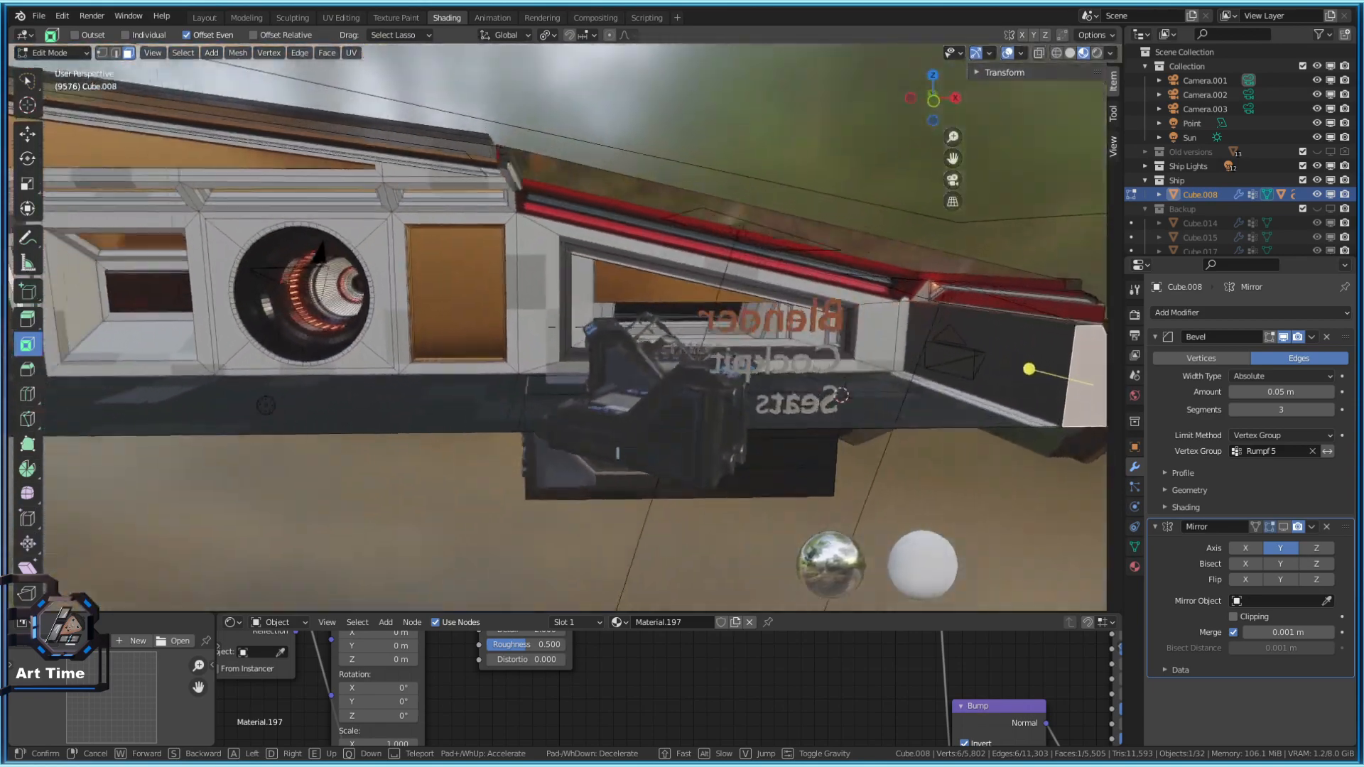
key(d)
key(d)
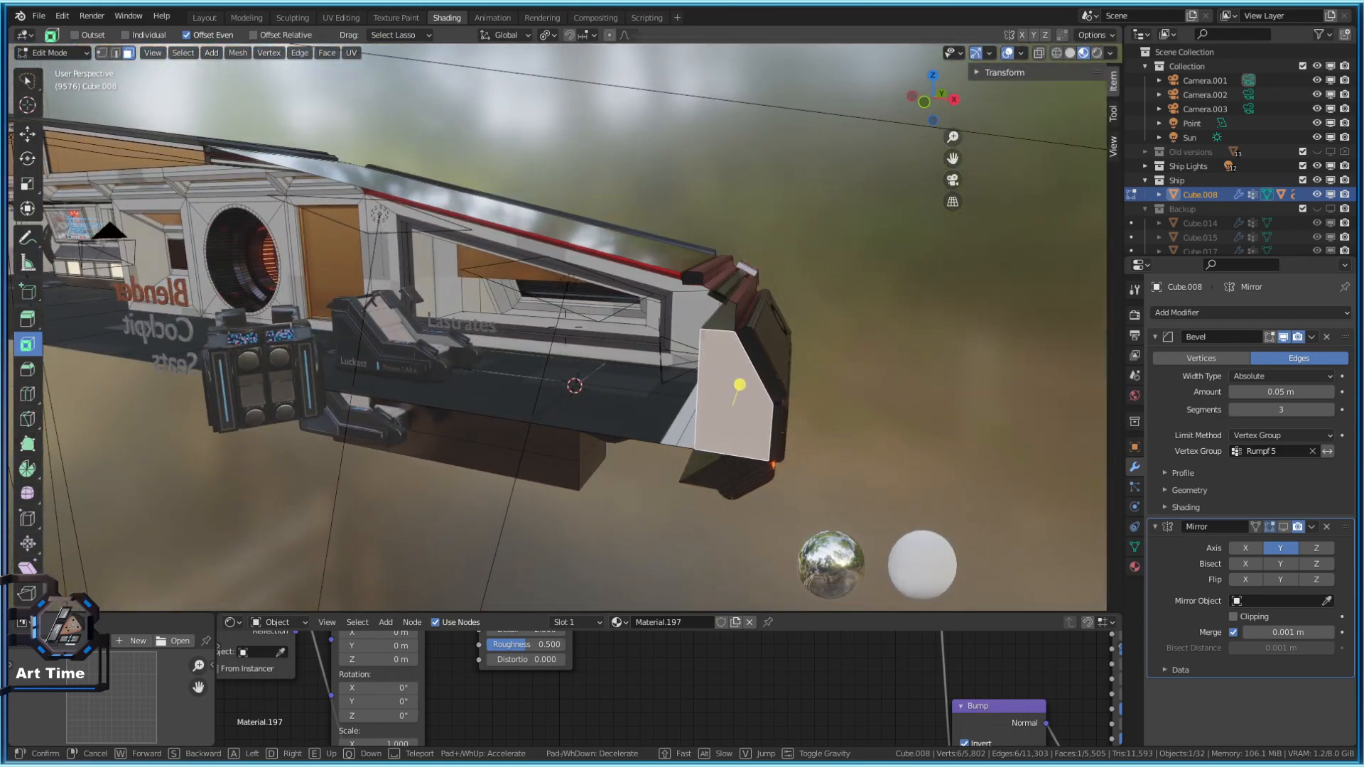
key(d)
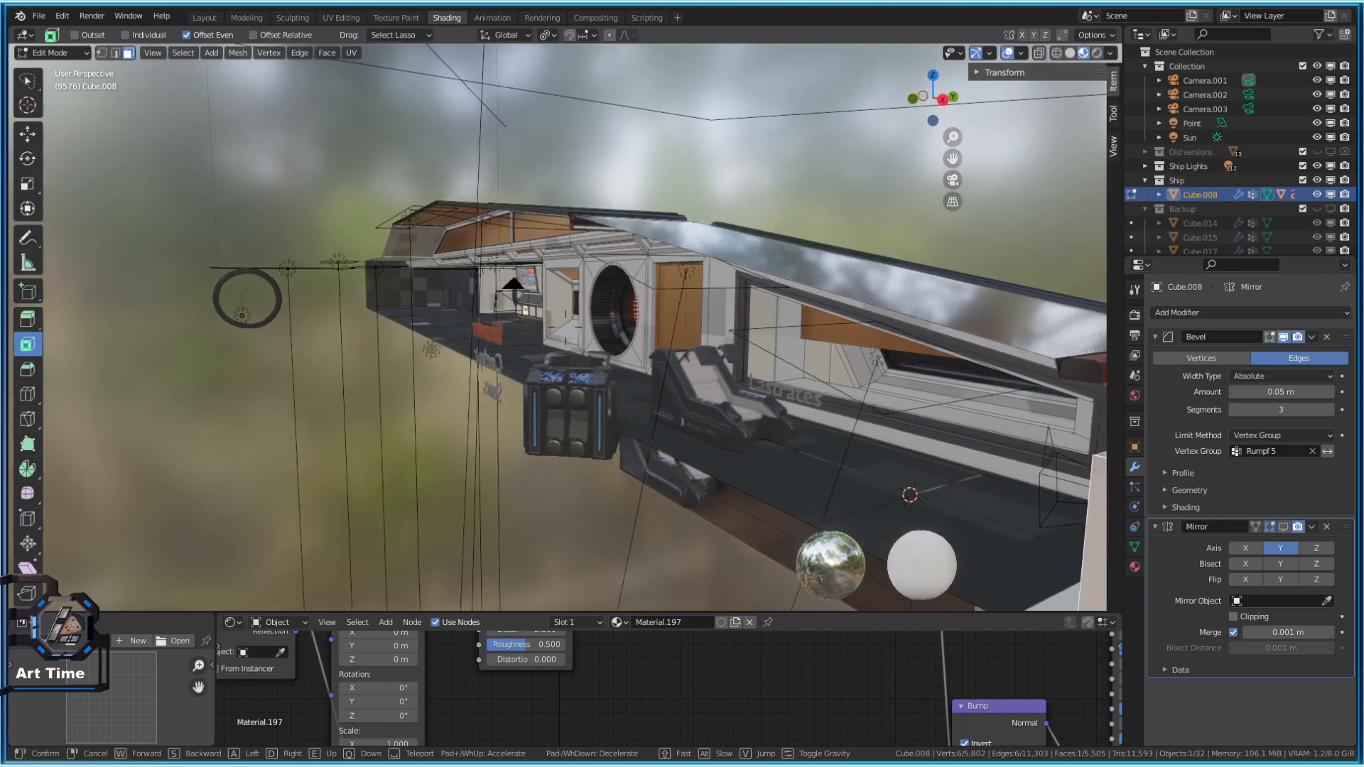
key(s)
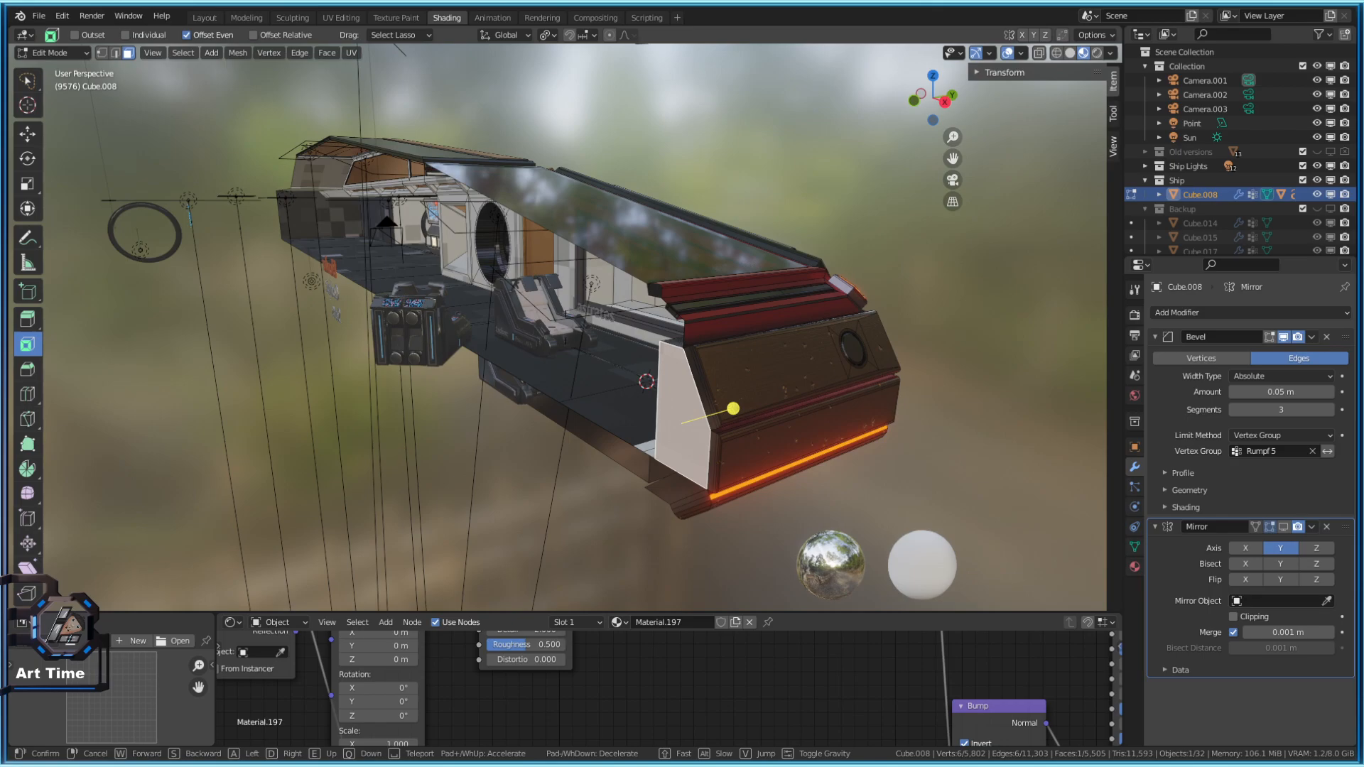
click(597, 354)
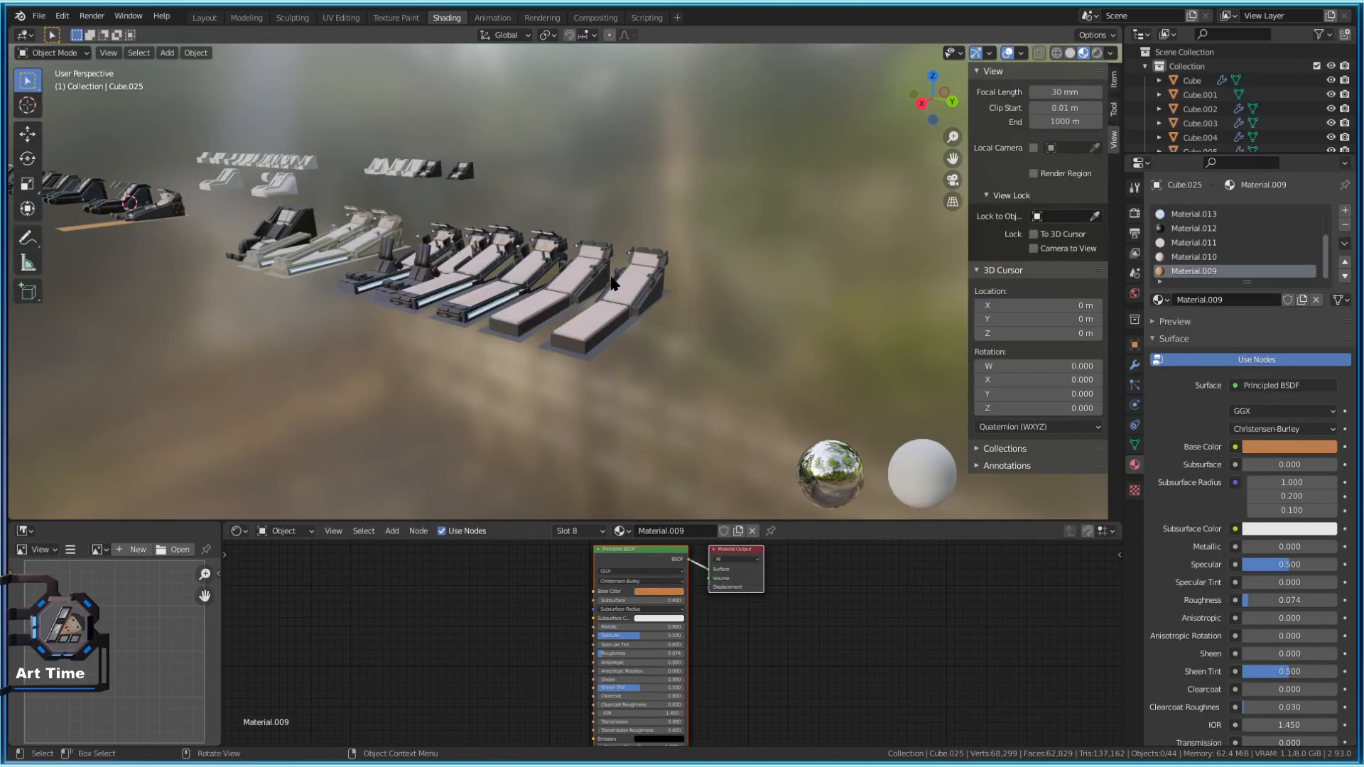
Maximize the 3D viewport and walk from the overview of all seat variants toward the row of reclined seats
key(ctrl+space)
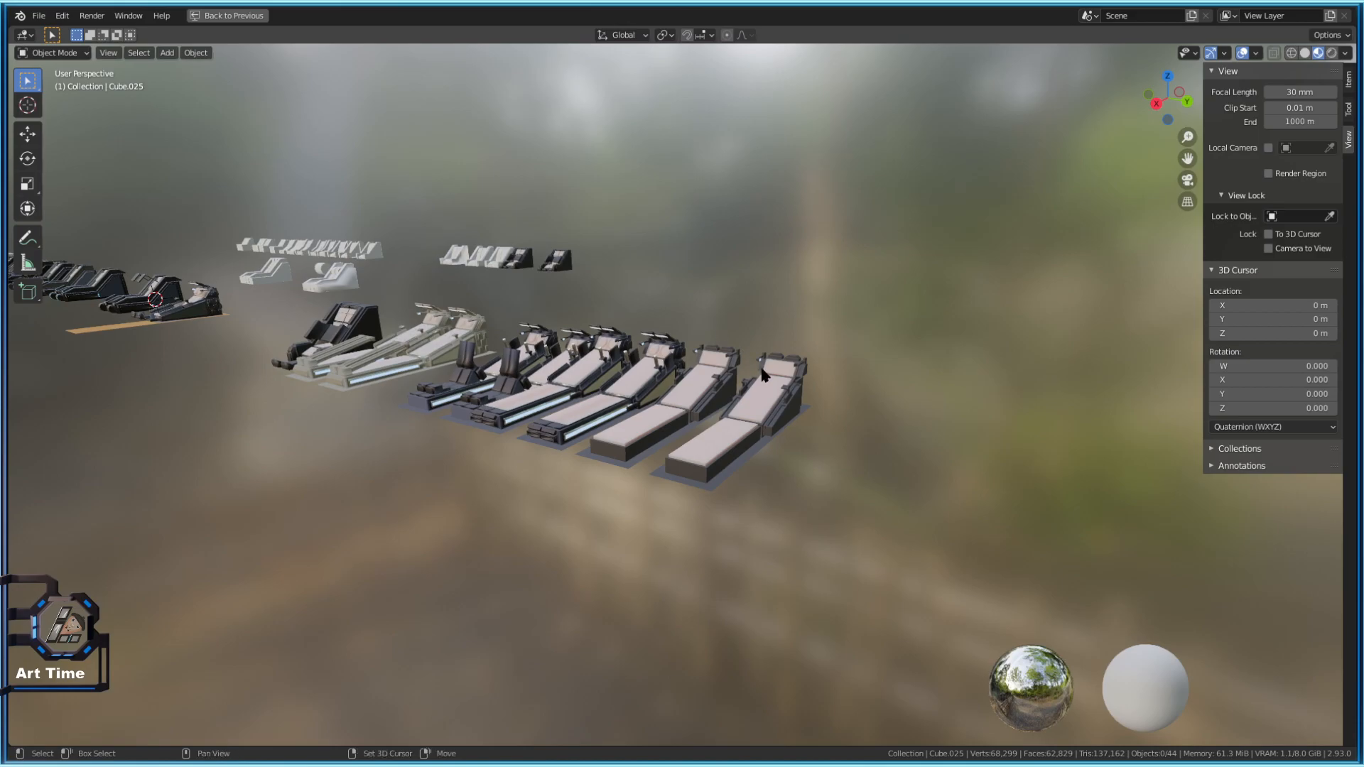
key(shift+grave)
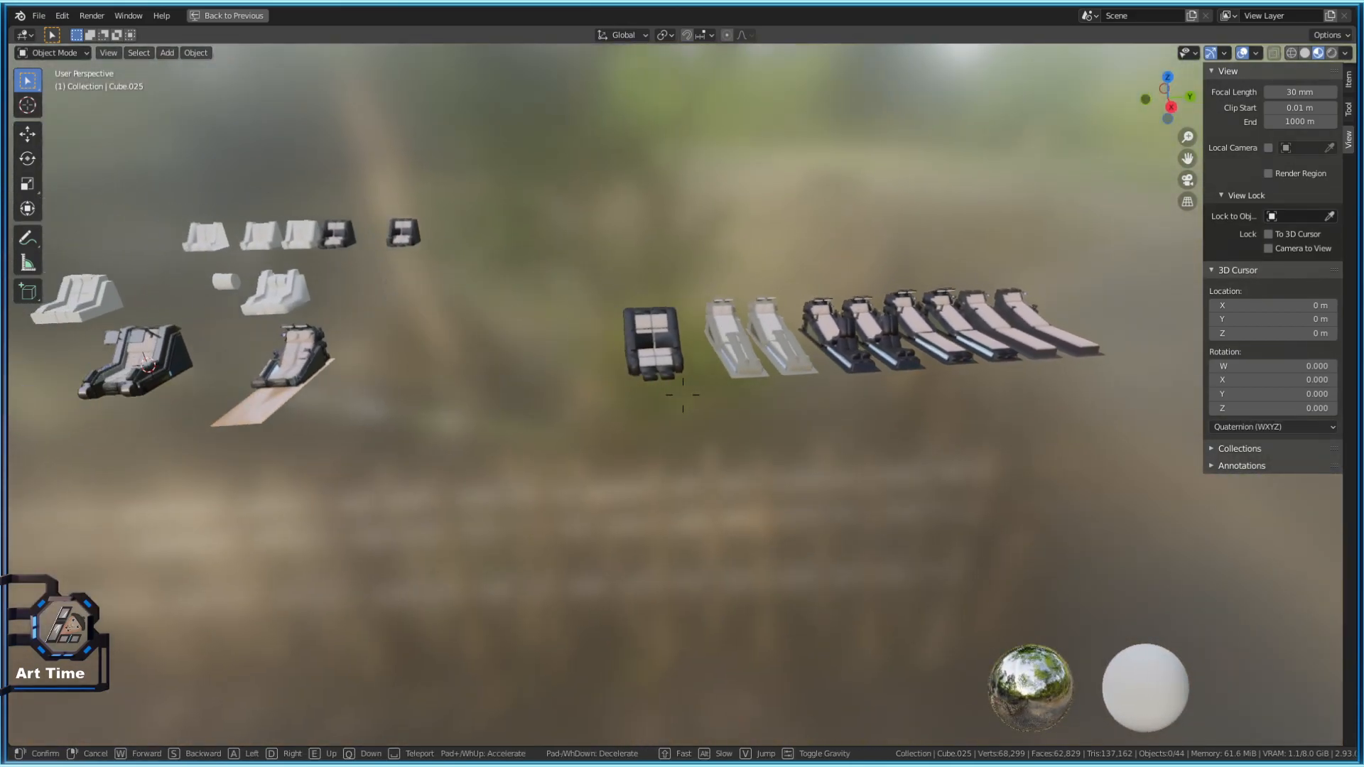
key(s)
key(a)
key(w)
key(d)
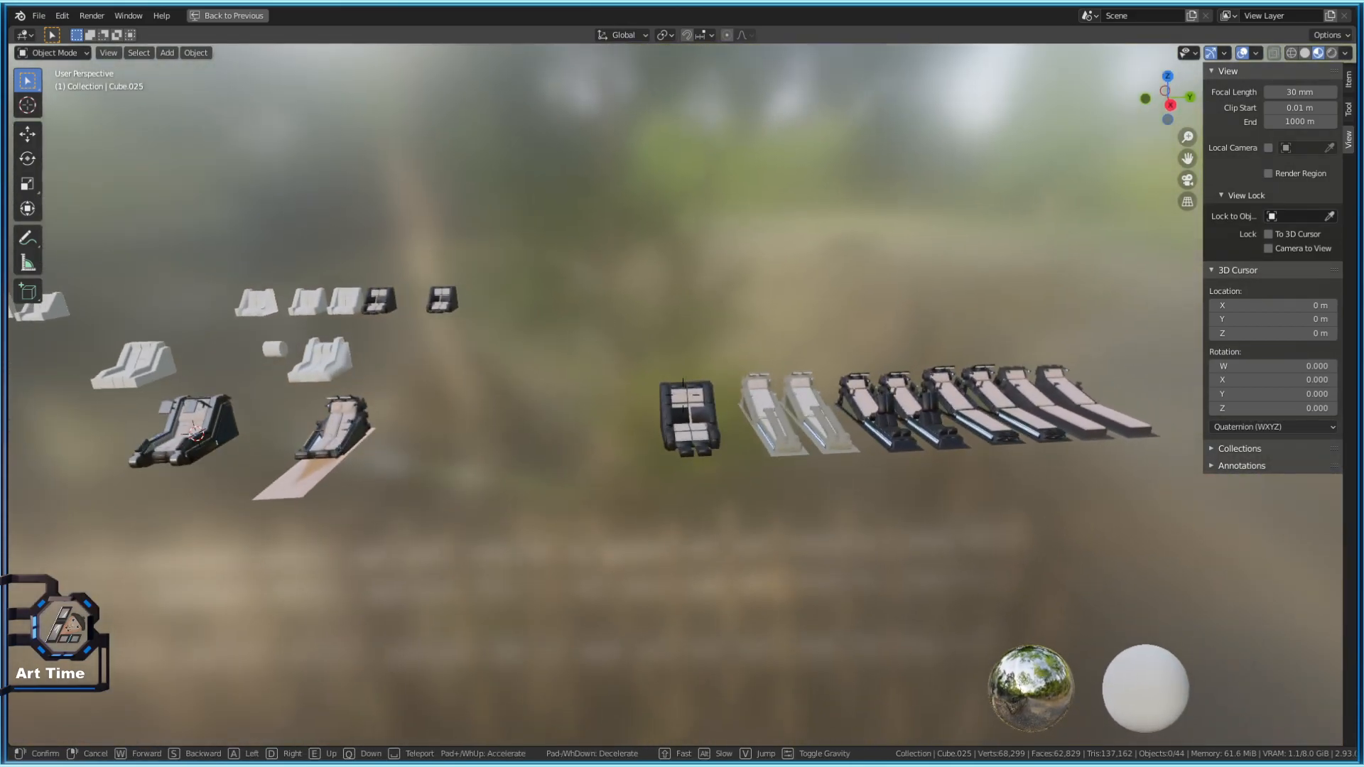
key(w)
key(d)
key(w)
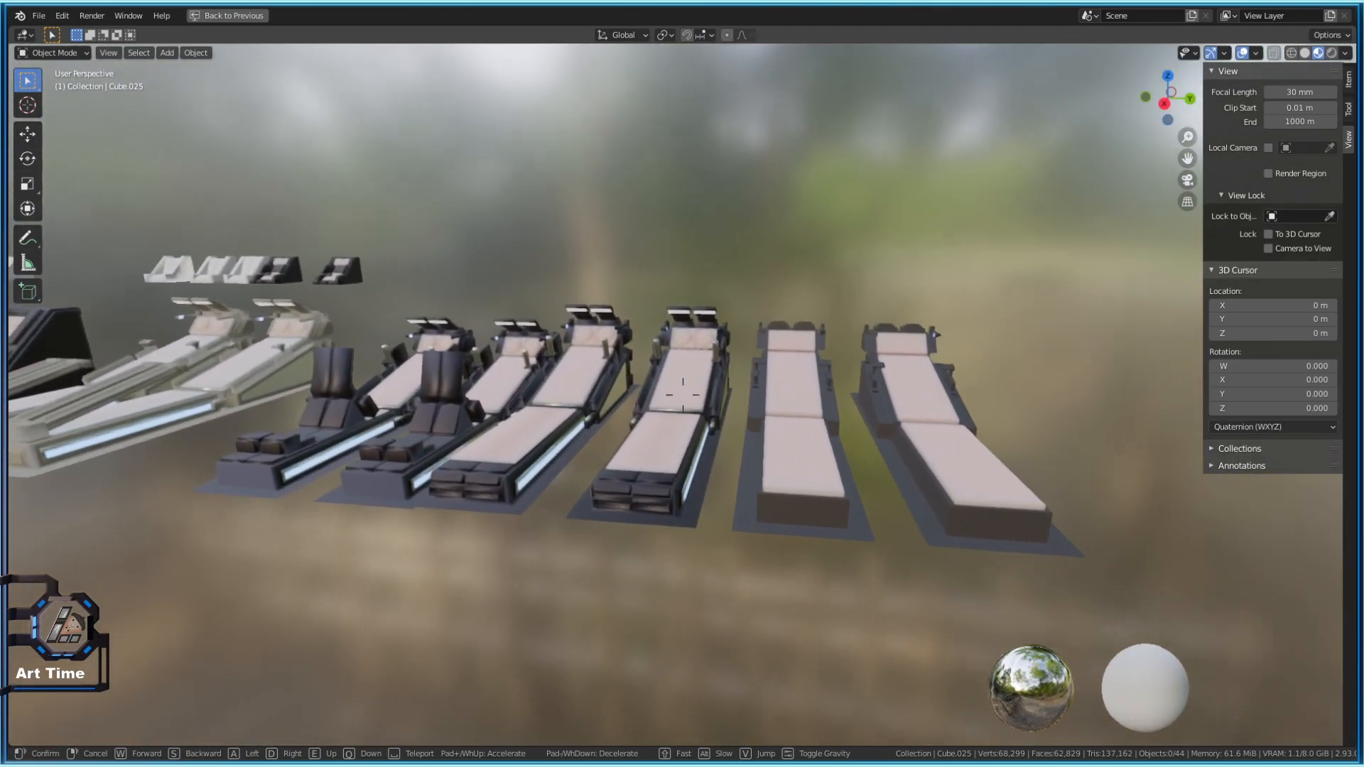
Walk along the reclined seats to view the plain blockout pair at the end of the row from its side
key(w)
key(a)
key(d)
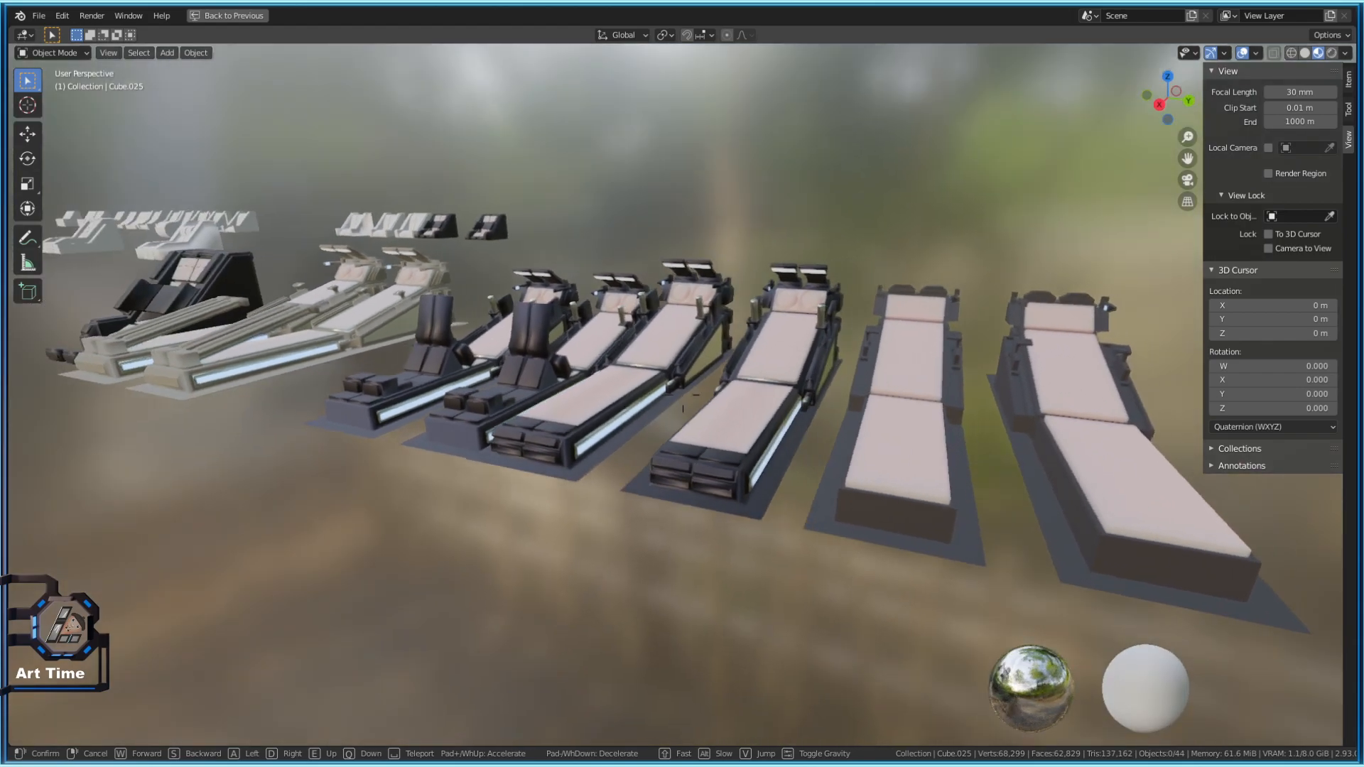
key(d)
click(682, 395)
key(shift+grave)
key(w)
key(d)
click(682, 395)
Select the plain blockout pair of reclined seats and check its mesh in Edit Mode, returning to Object Mode
key(Tab)
key(Tab)
click(636, 449)
key(Tab)
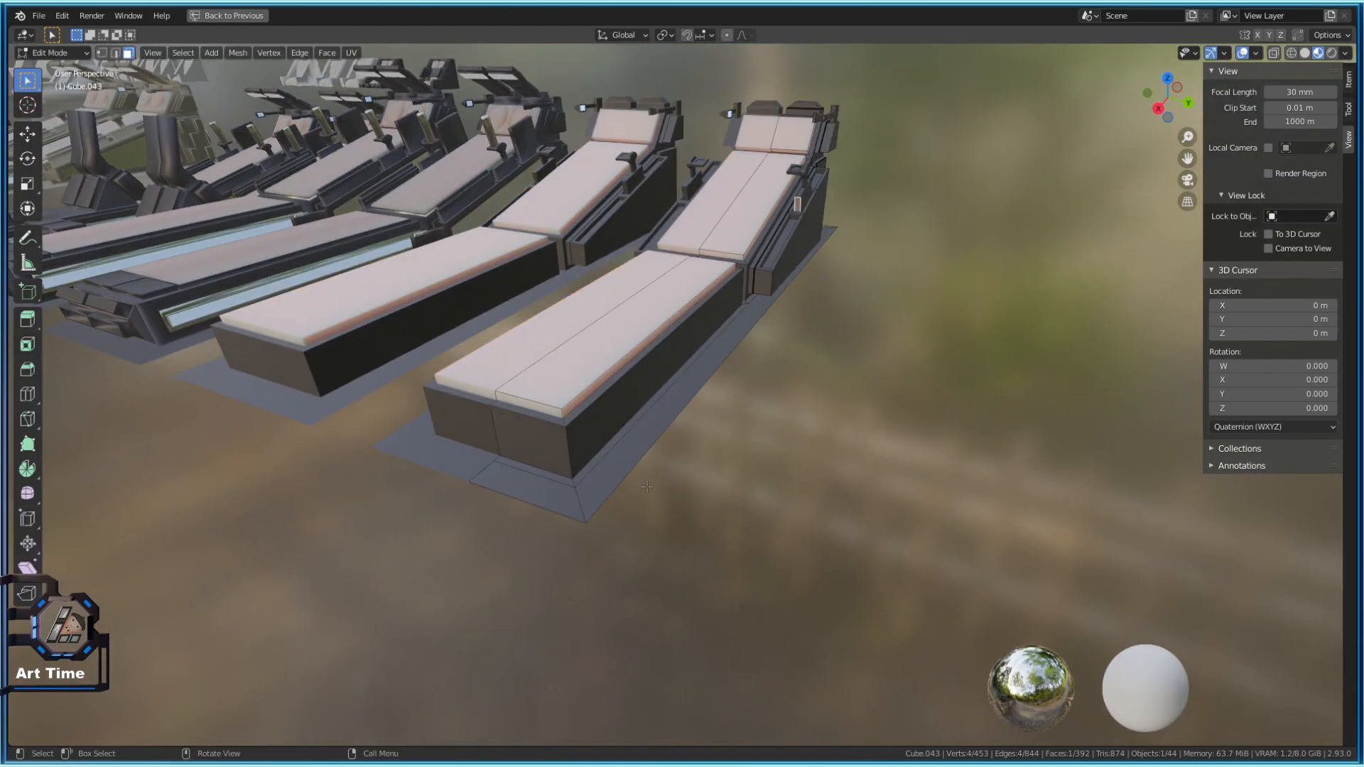
key(Tab)
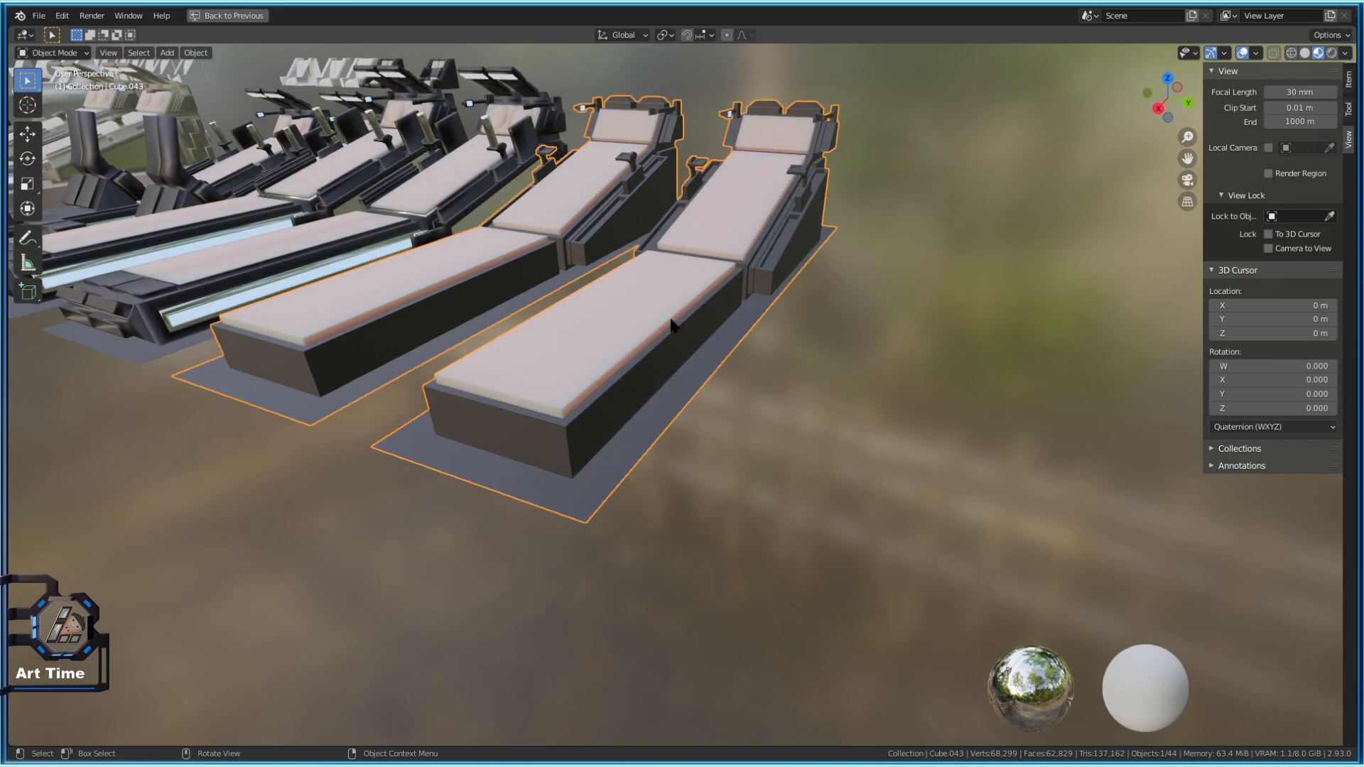
Try to move the plain blockout seat pair down along the global Z axis
key(g)
key(z)
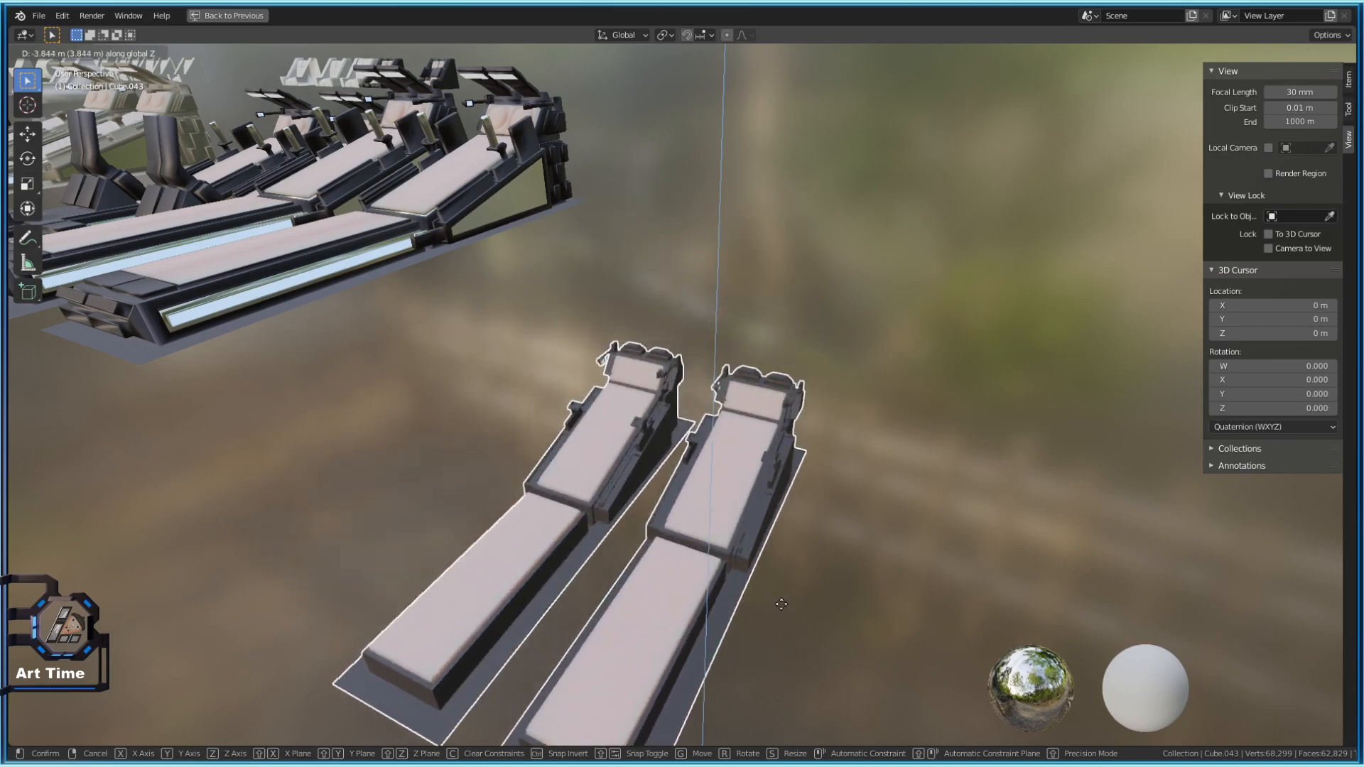
click(746, 472)
Inspect the plain blockout seat pair up close from the front in walk navigation
key(shift+grave)
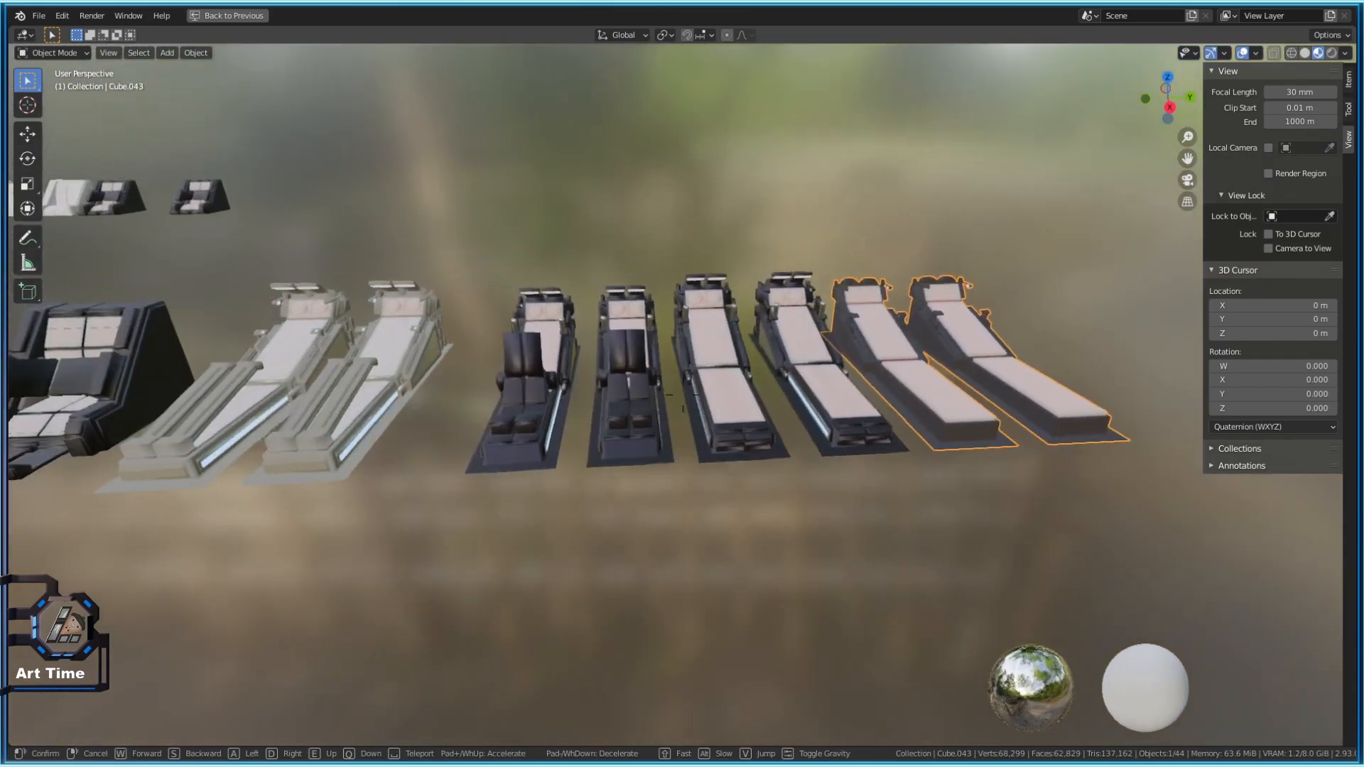
key(d)
key(w)
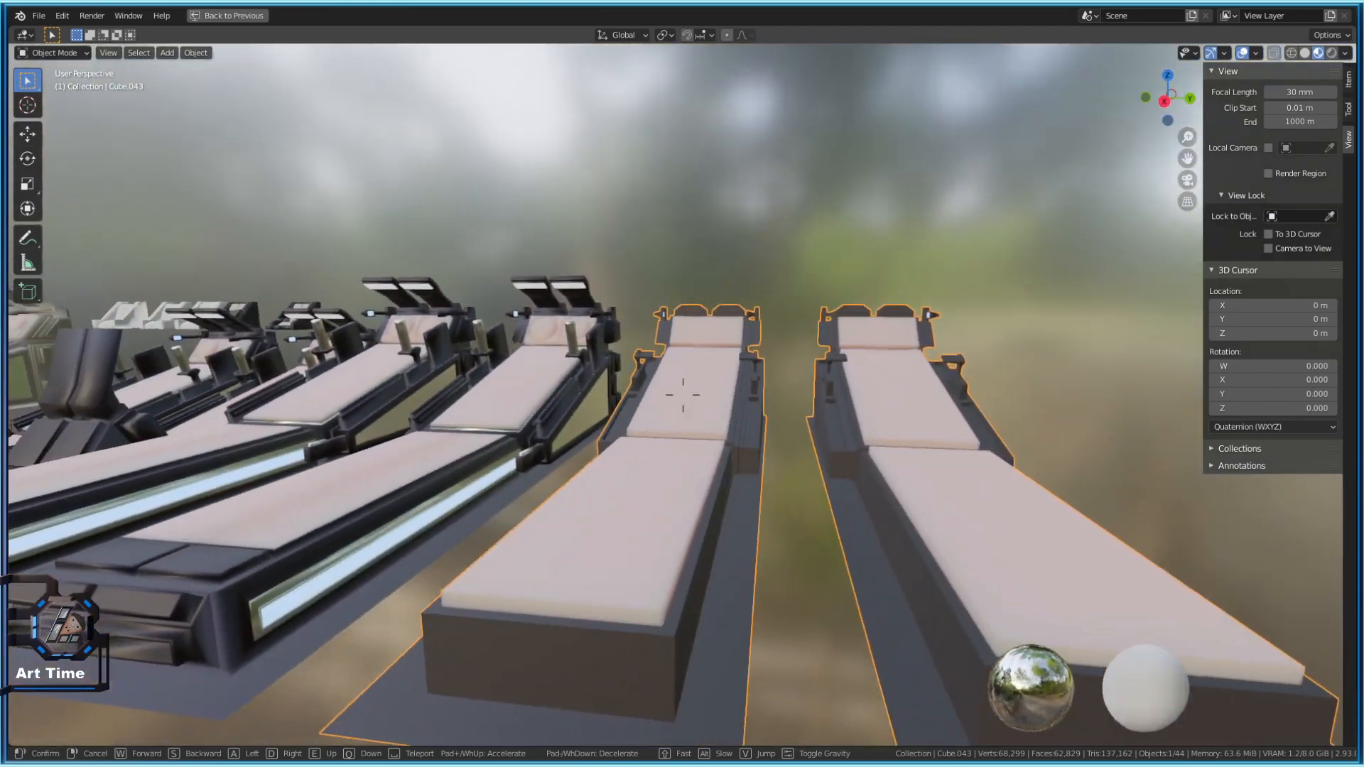
click(683, 395)
key(Tab)
key(Tab)
click(973, 275)
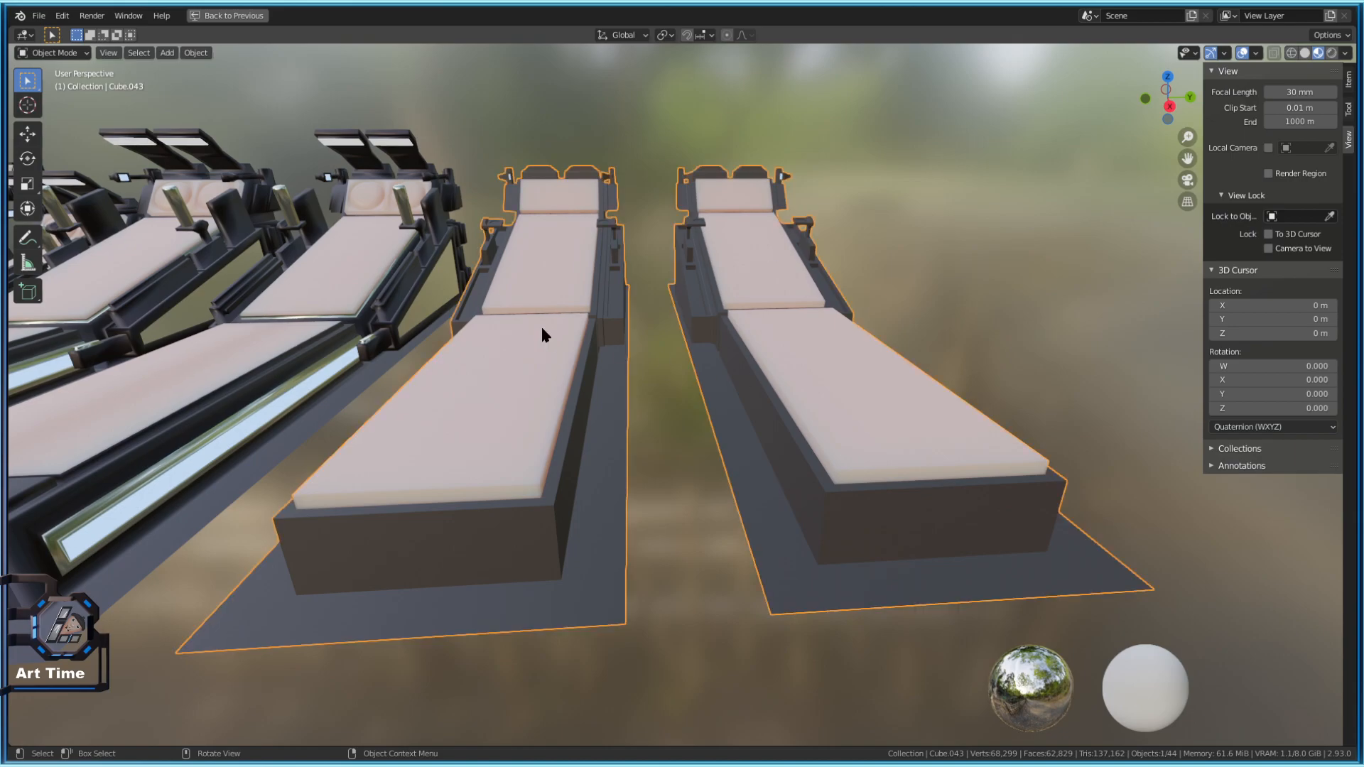
Compare the plain blockout pair with the neighbouring detailed pair that has dark trim and light strips
key(shift+grave)
key(s)
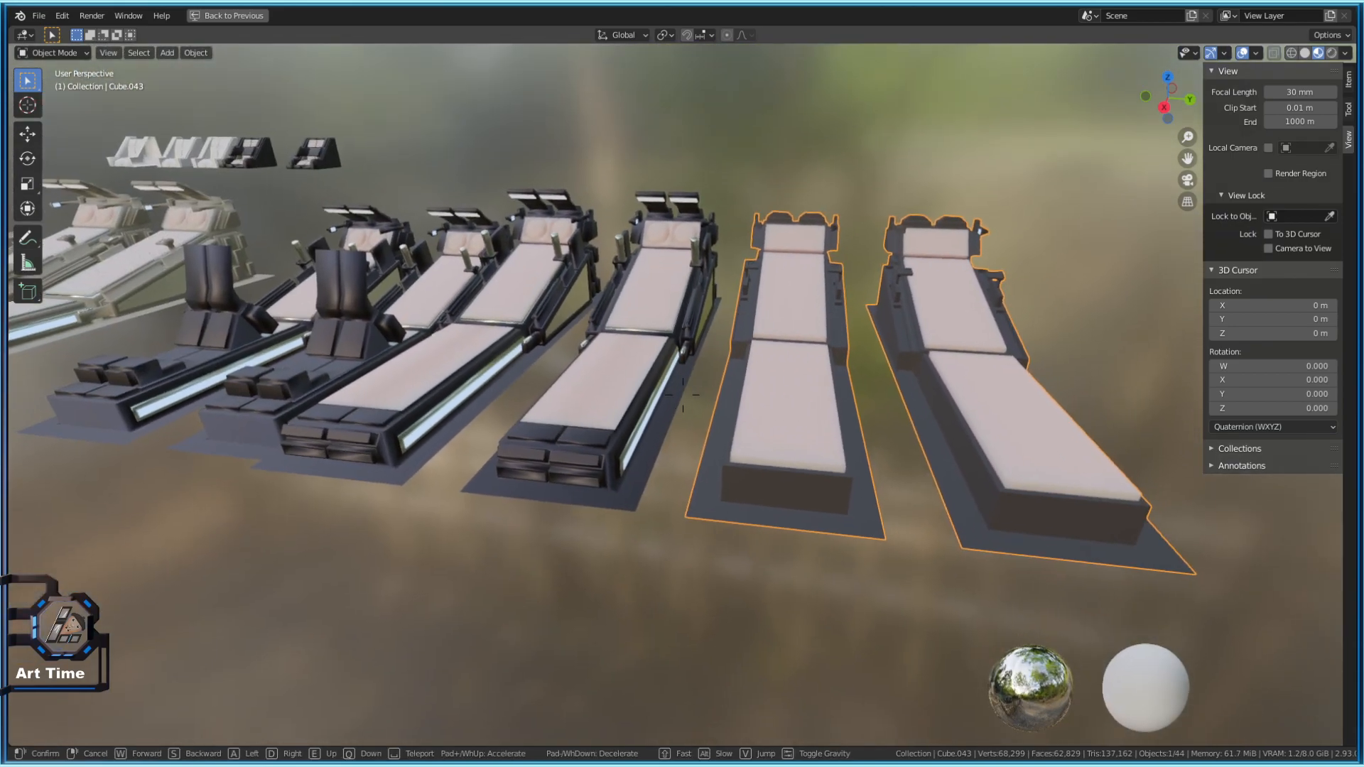
key(w)
key(s)
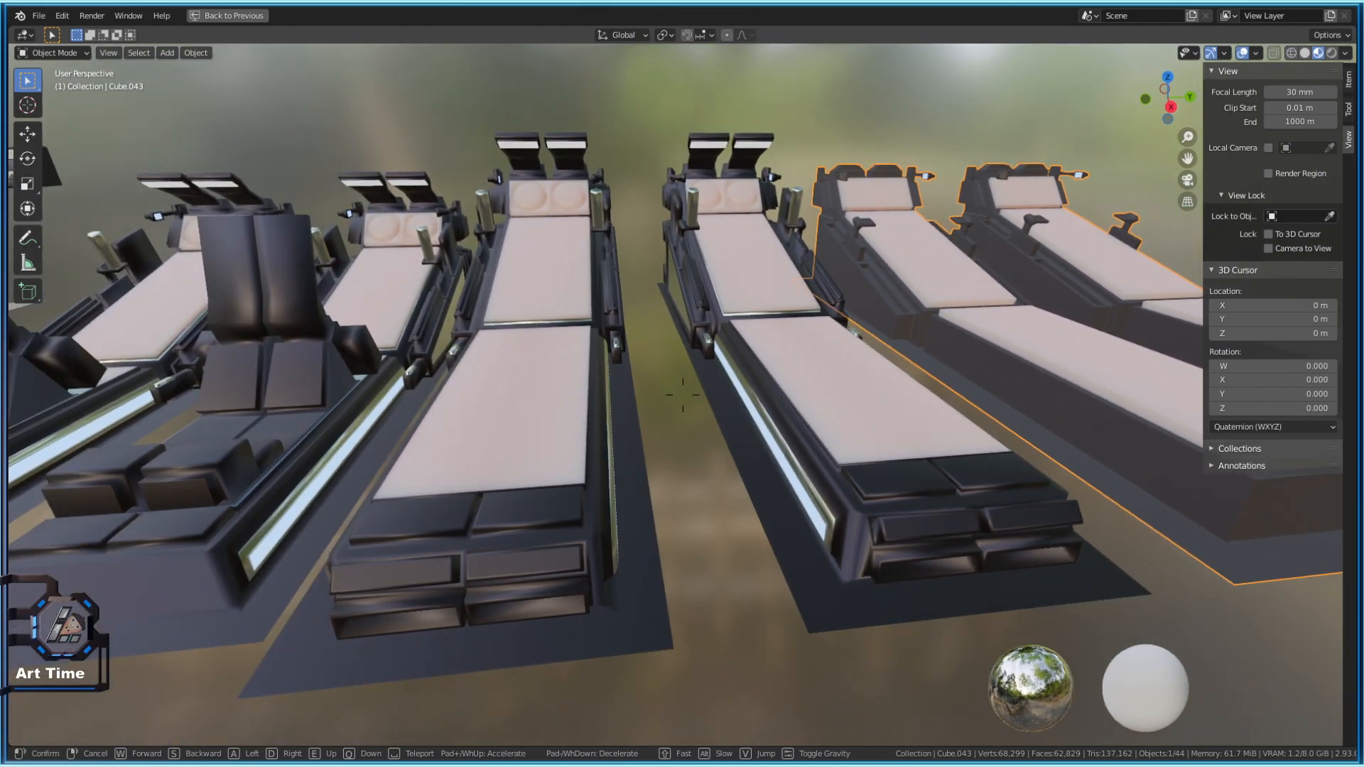
key(d)
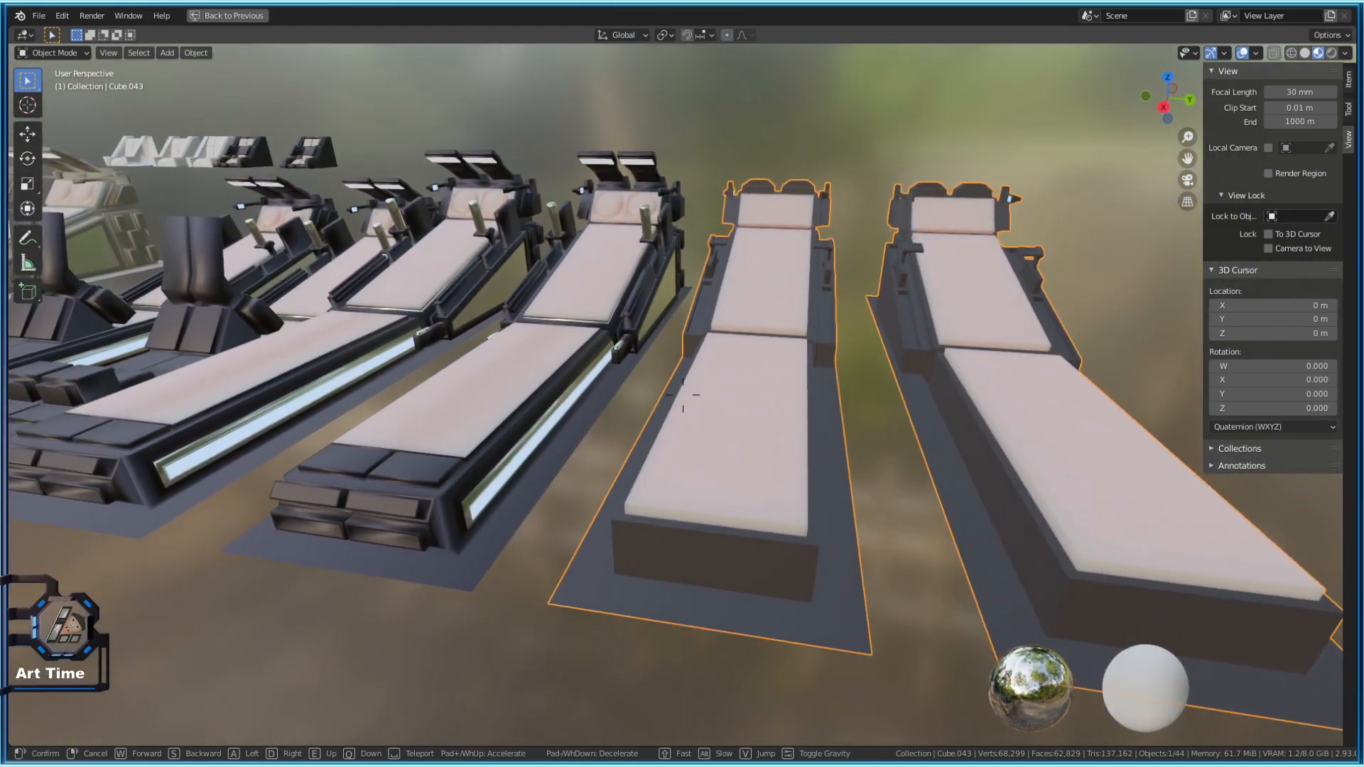
key(a)
key(d)
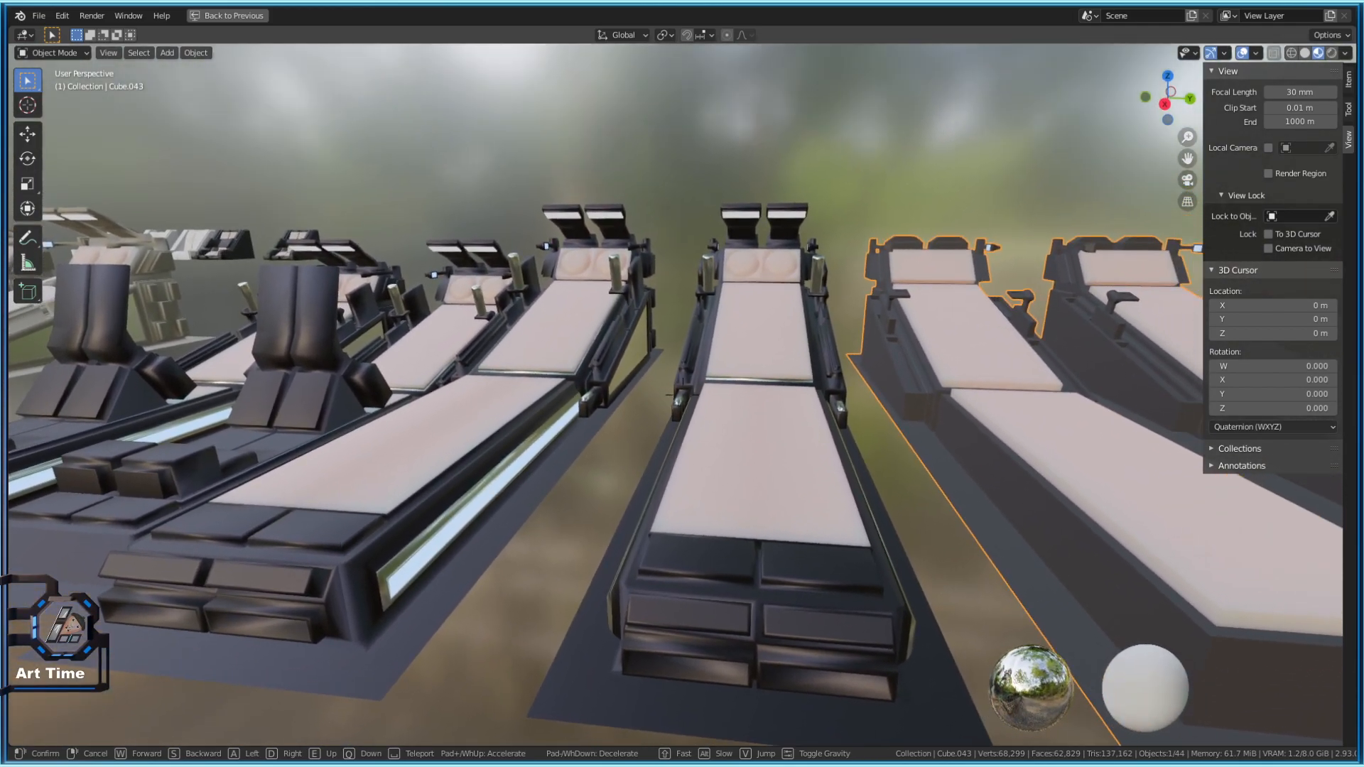
key(d)
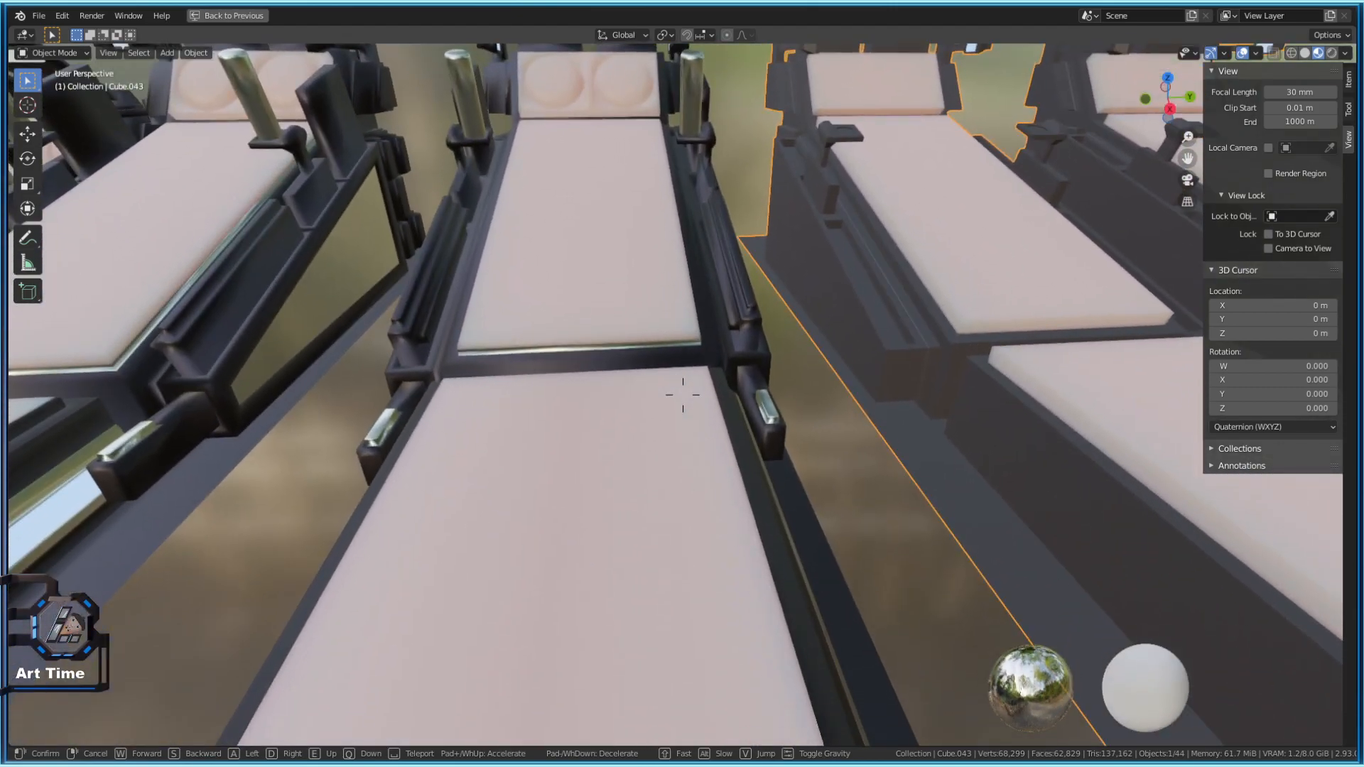
Examine the detailed pair's cushions, hand grips, headrests and overhead screens up close, then its side
key(w)
key(s)
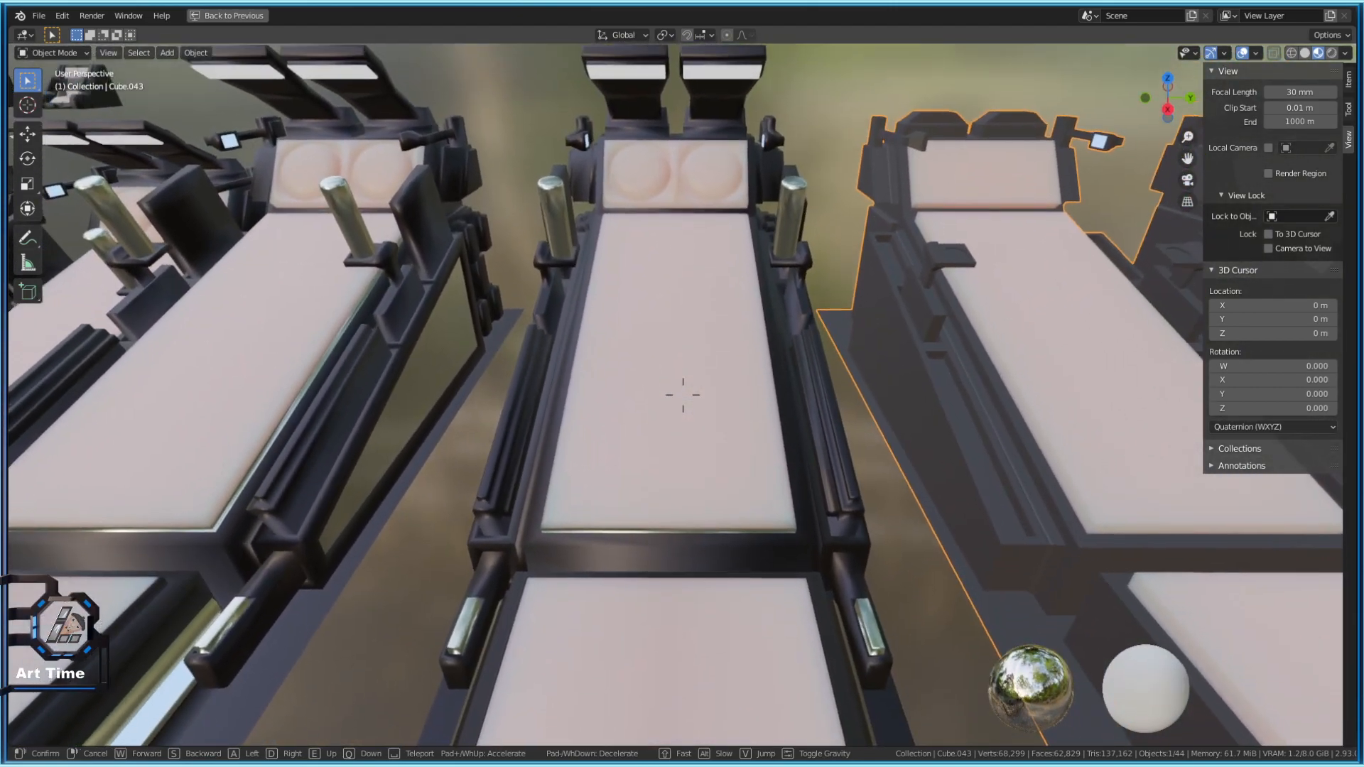
key(s)
key(a)
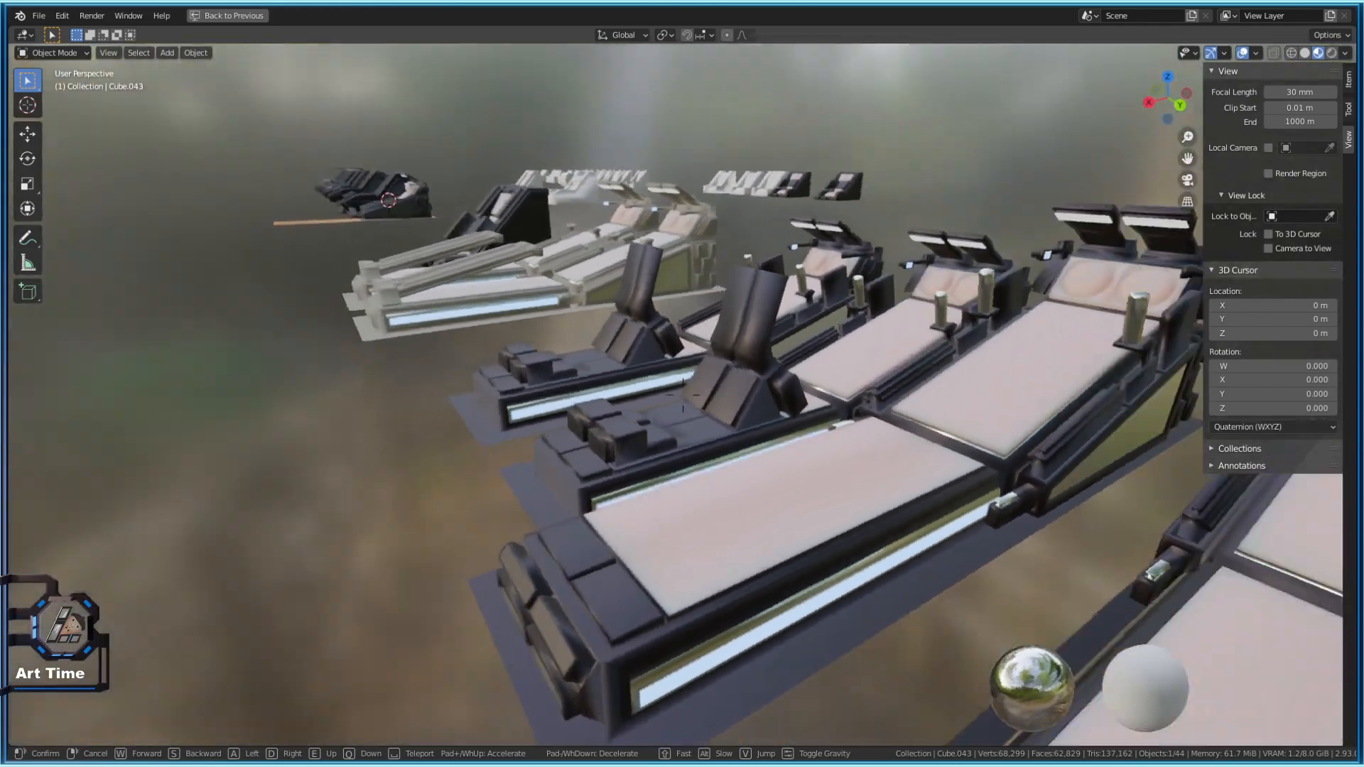
key(w)
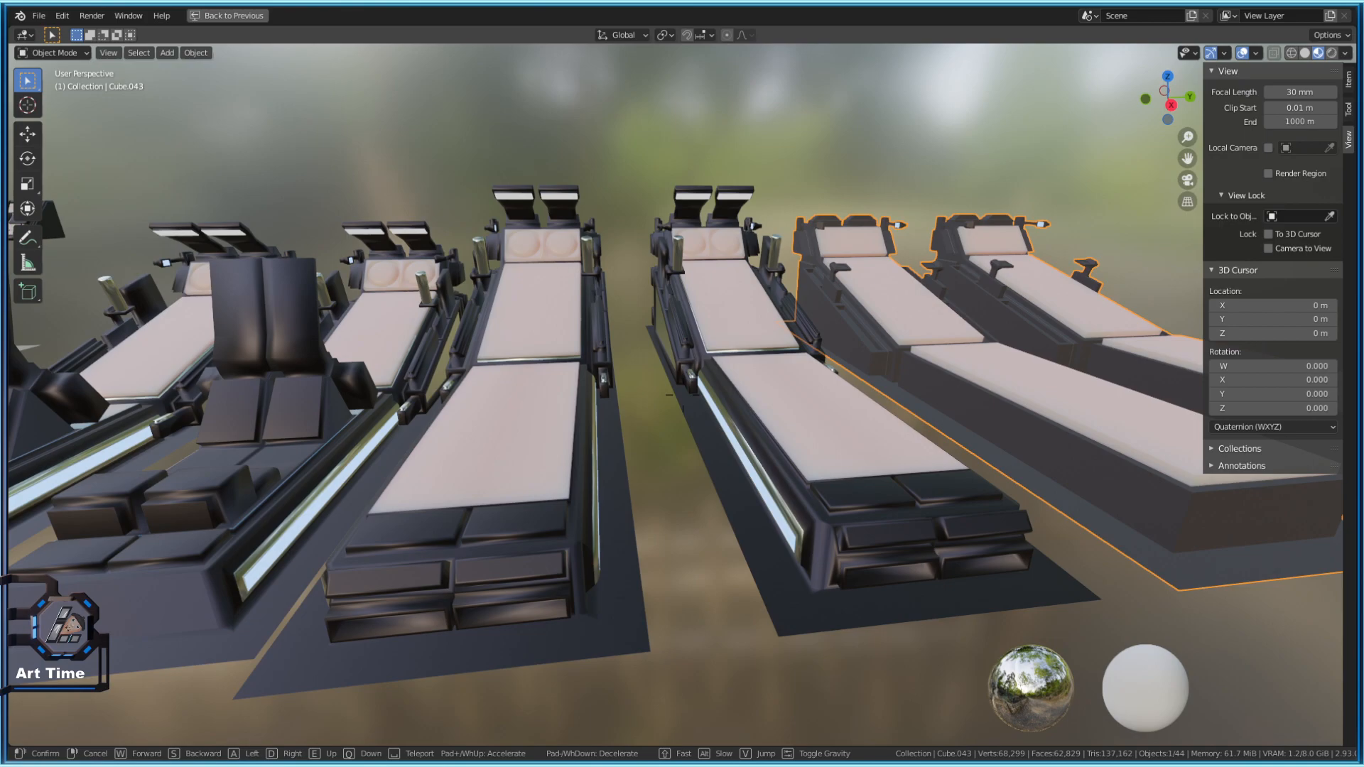
Examine the detailed pair from a low front view, then the adjacent pair with raised leg pads from the side
key(d)
key(w)
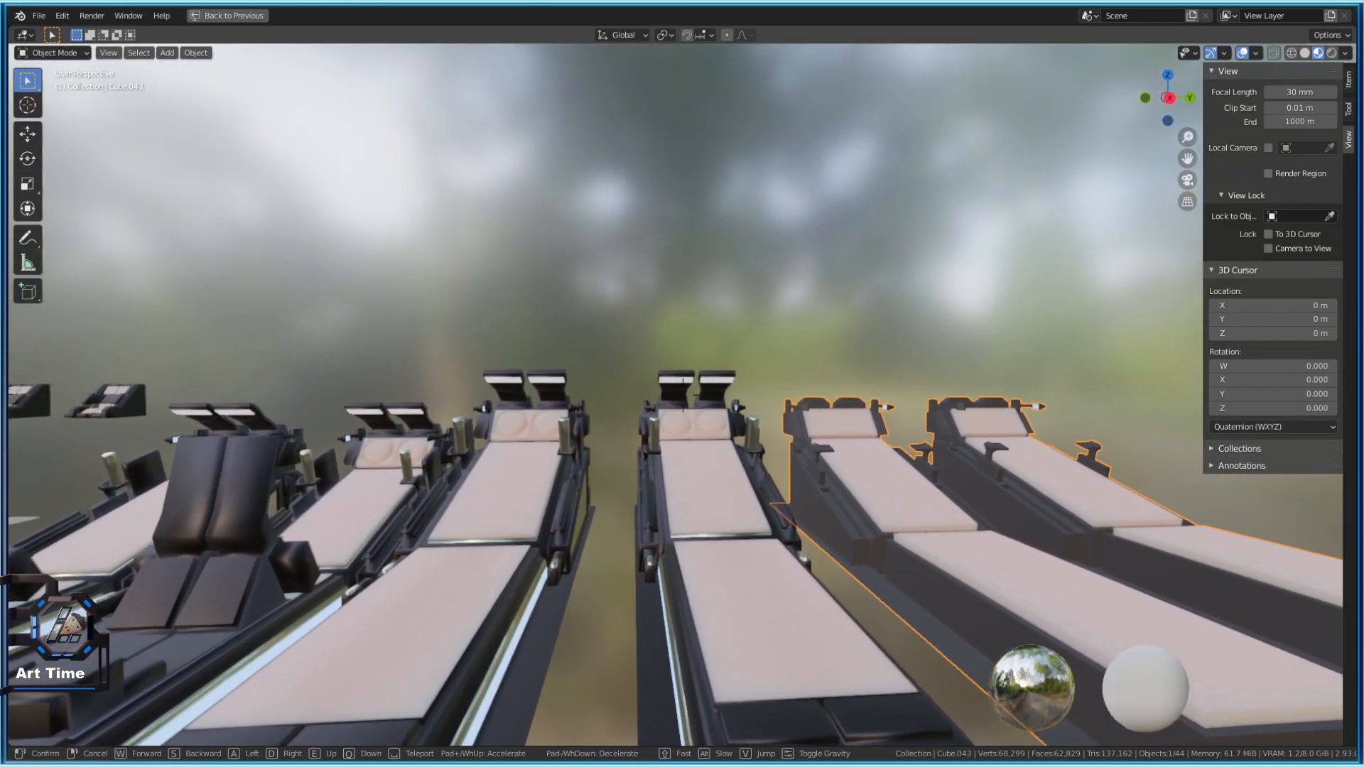
key(s)
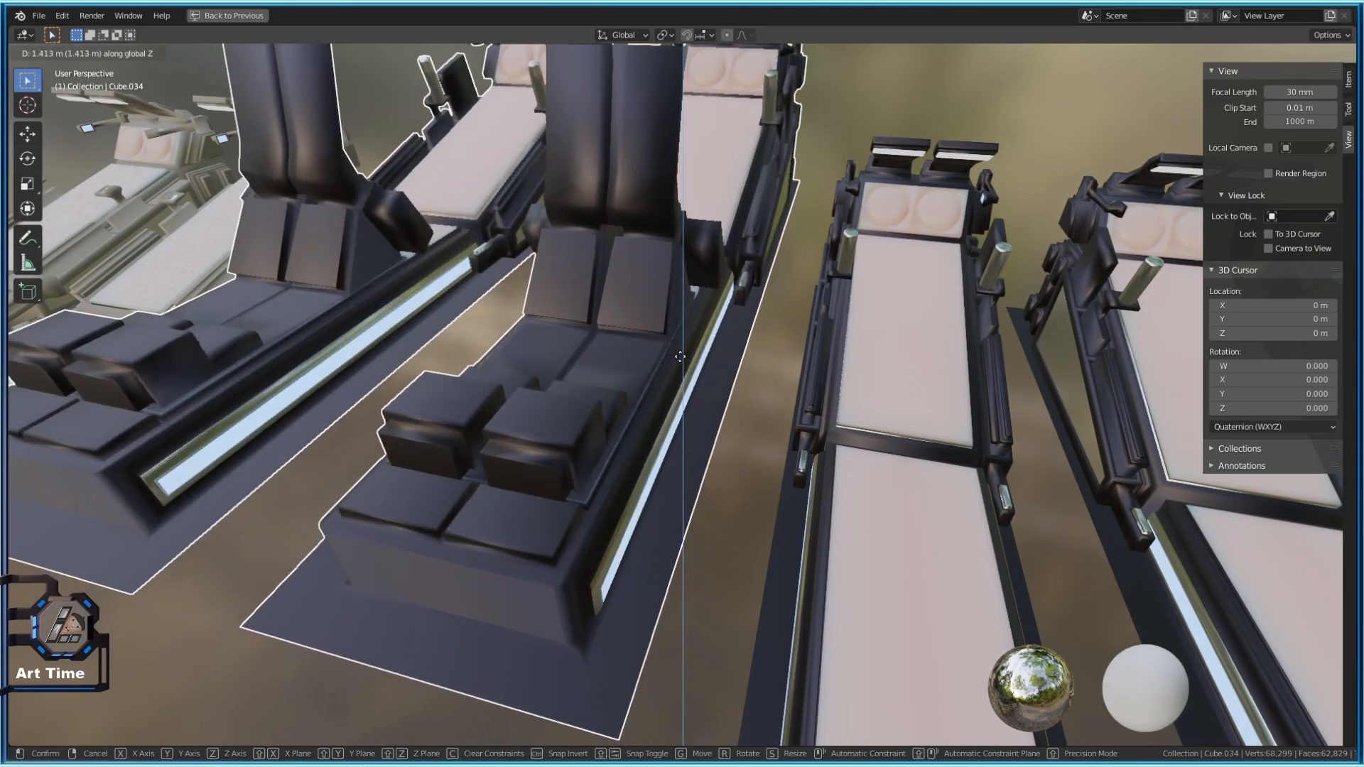
key(d)
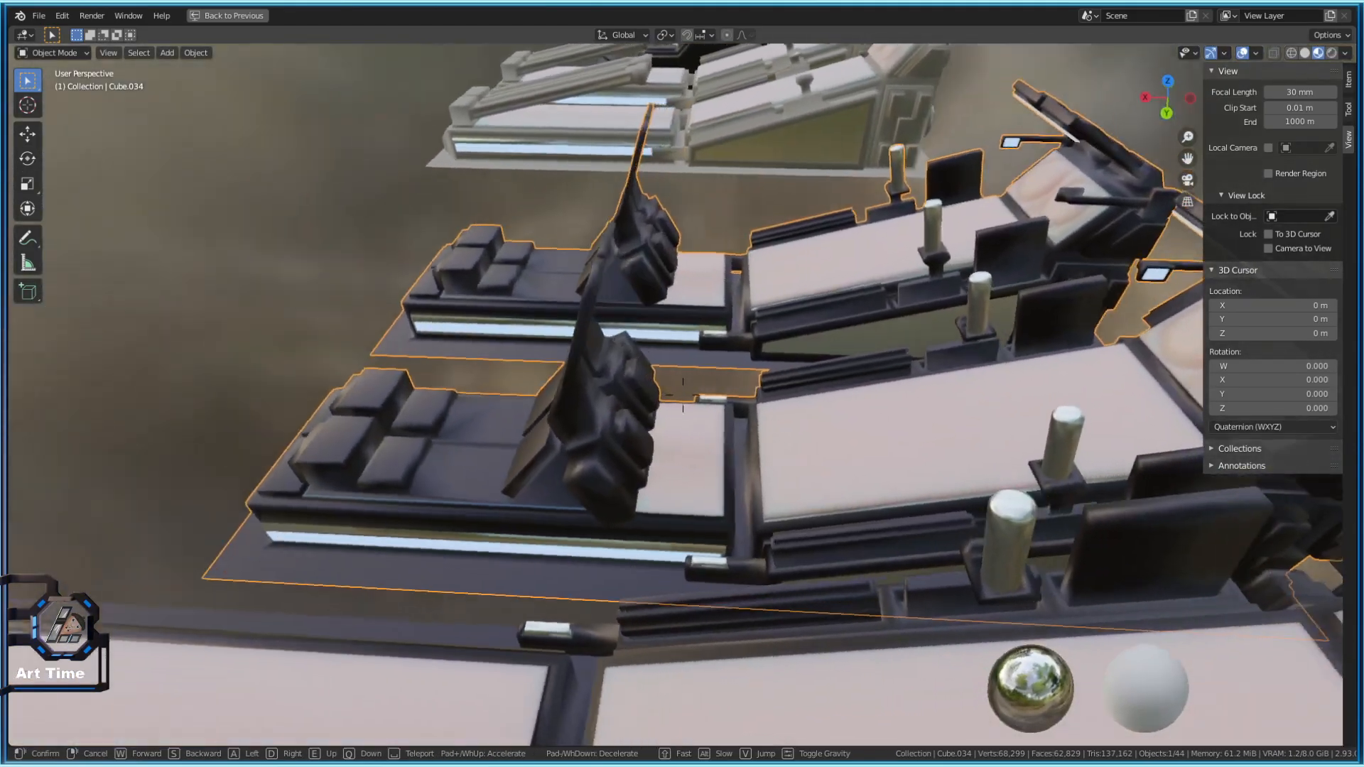
key(a)
key(a)
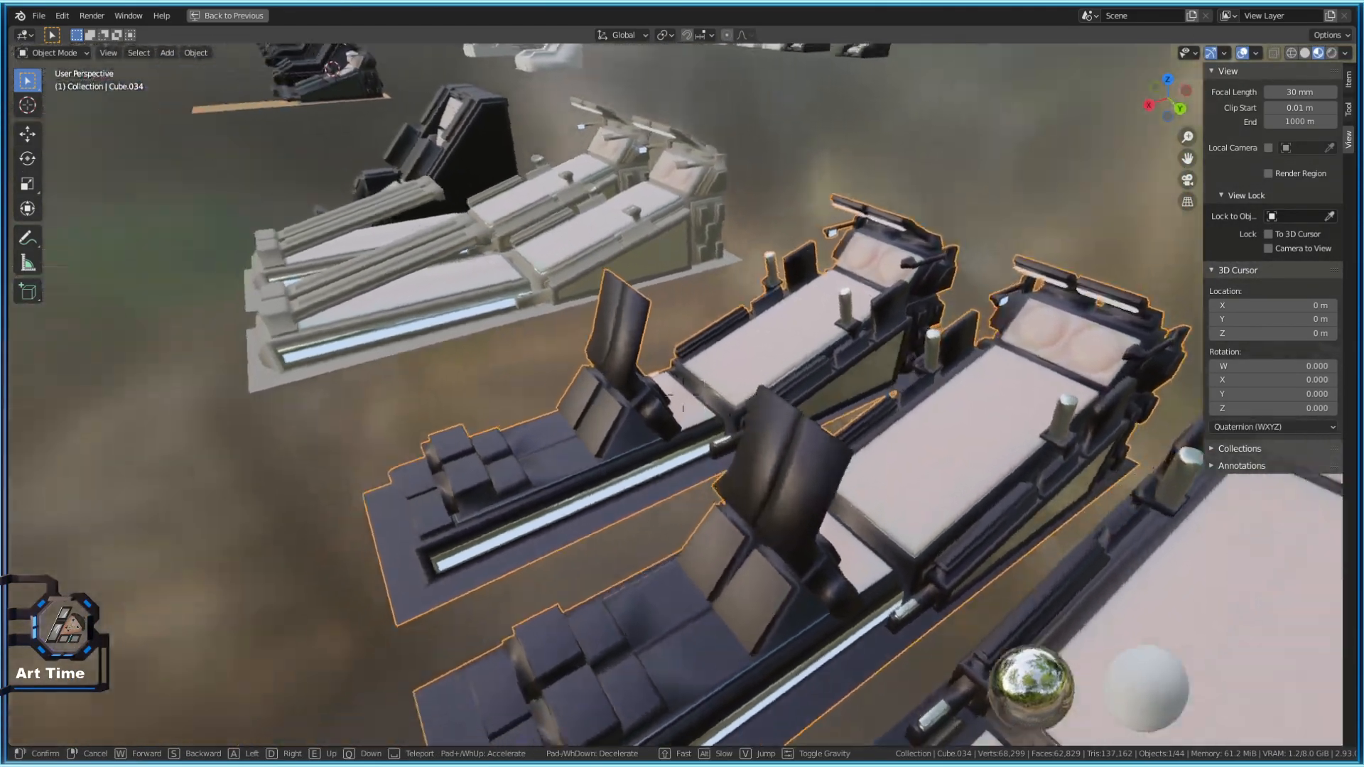
Inspect the pale reclined pair and the black upright seat beside it, then back away to an overview of the variants
key(w)
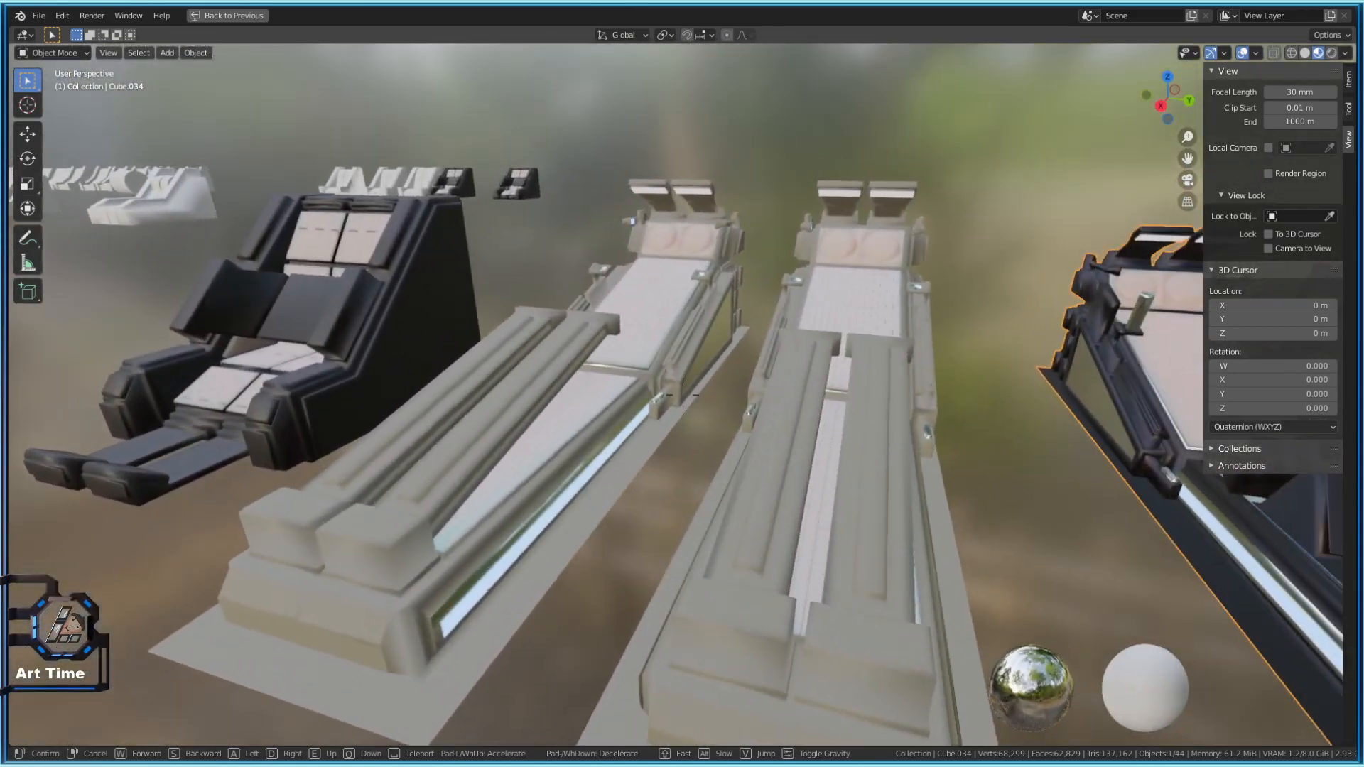
key(s)
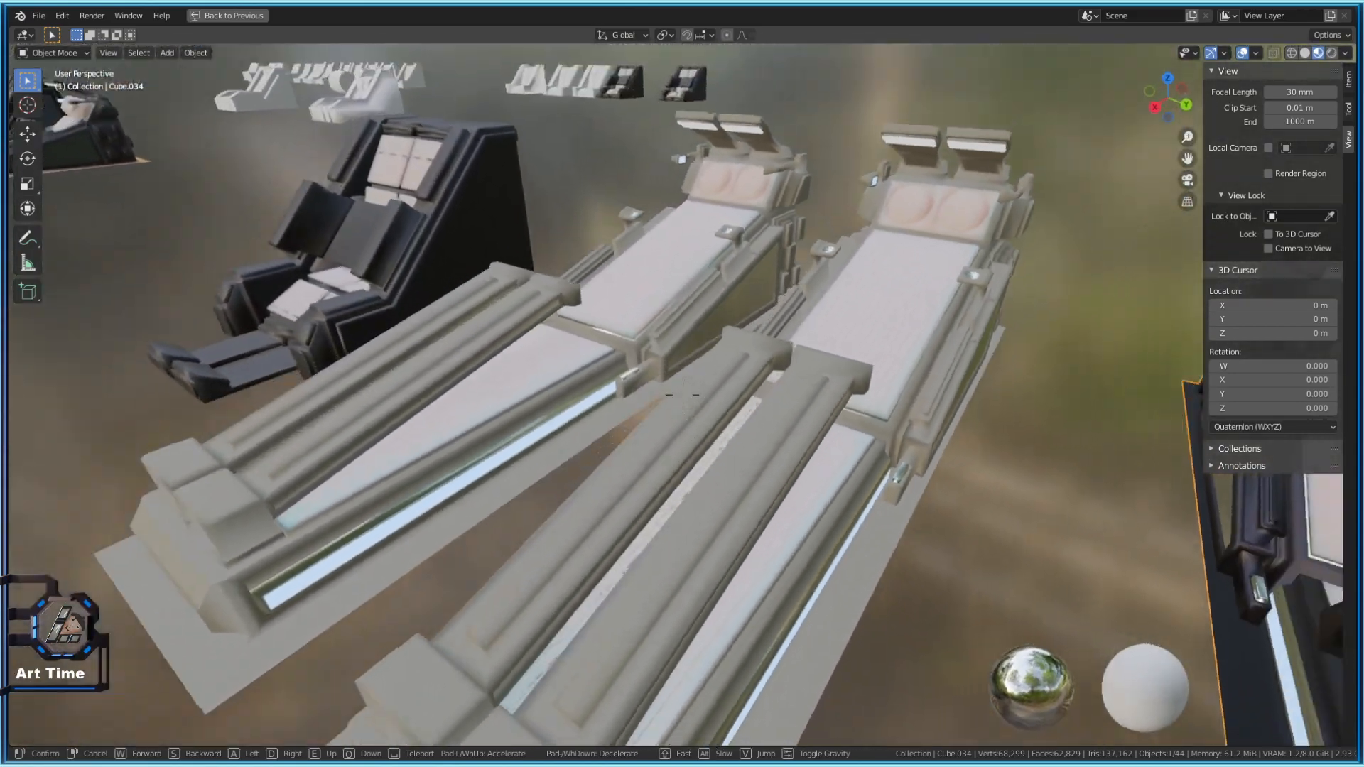
key(w)
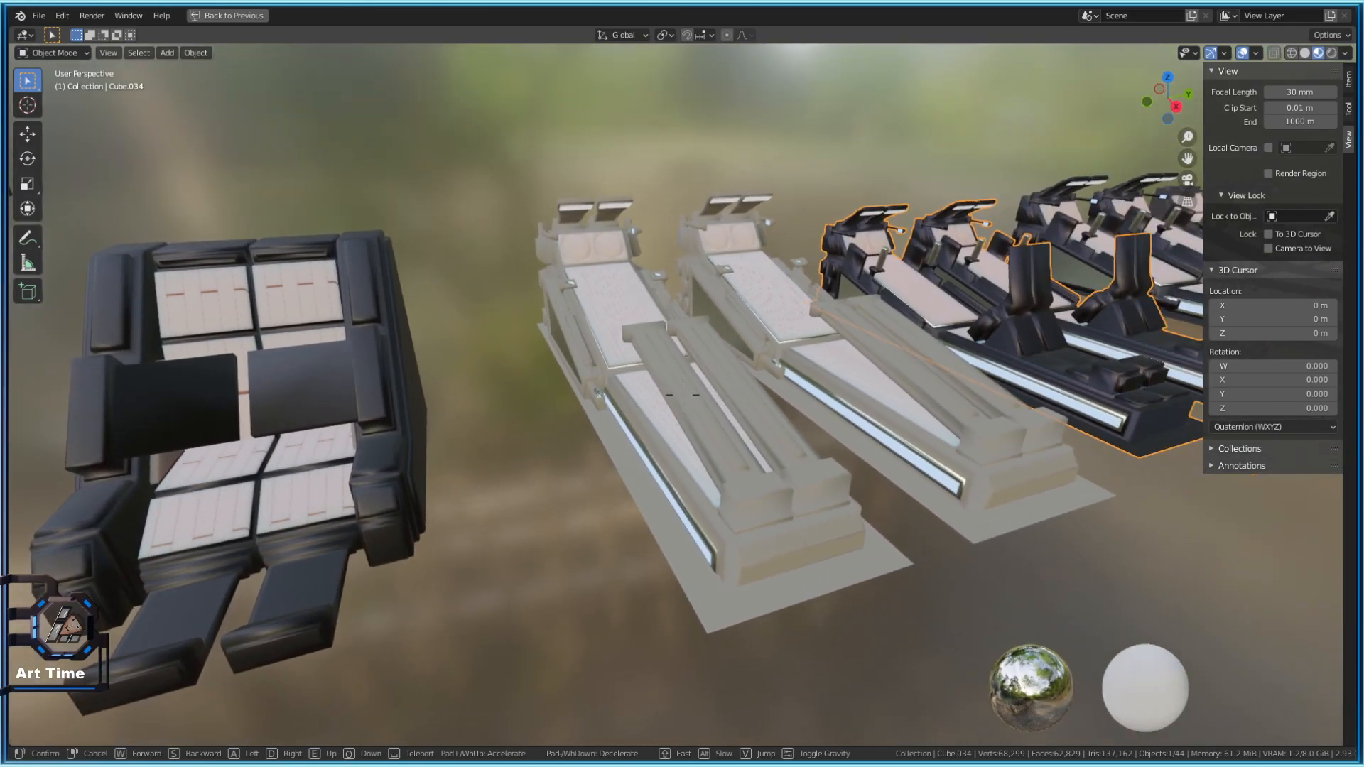
key(s)
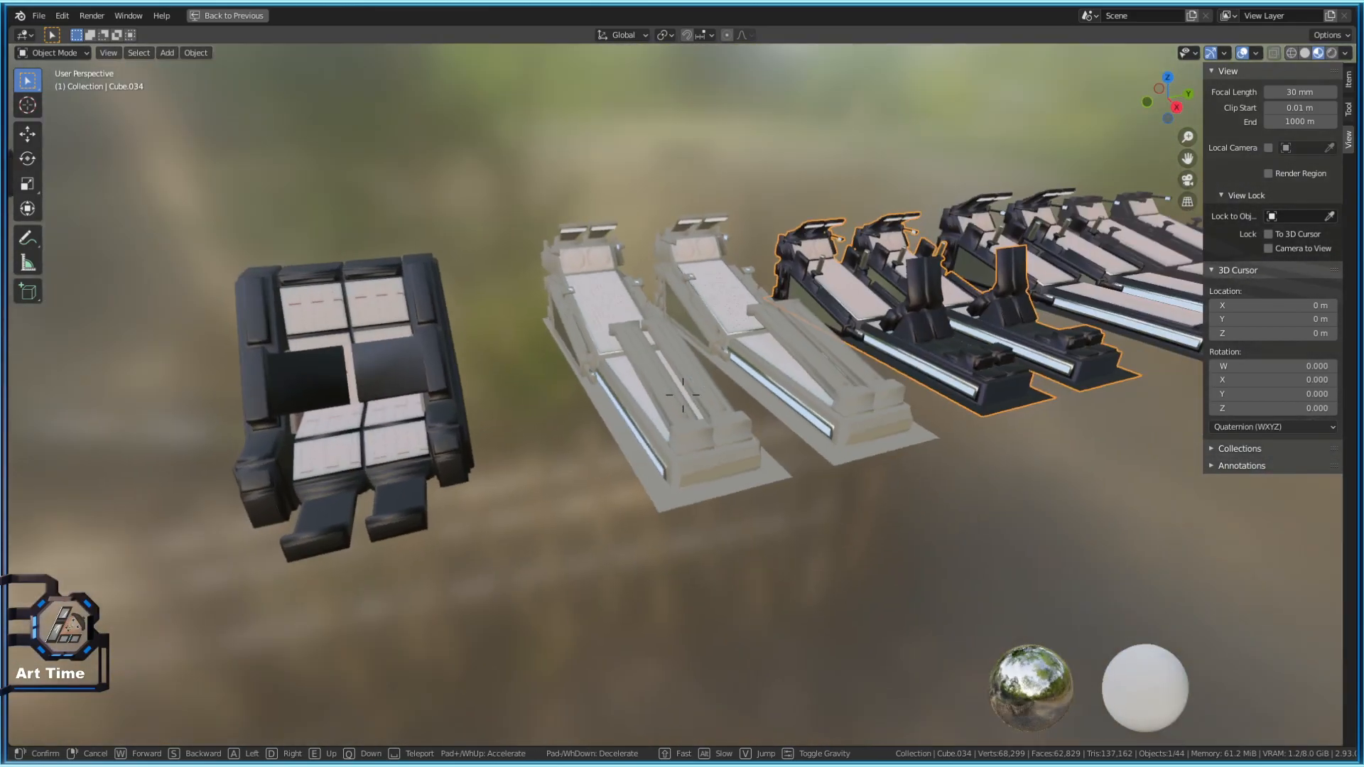
key(s)
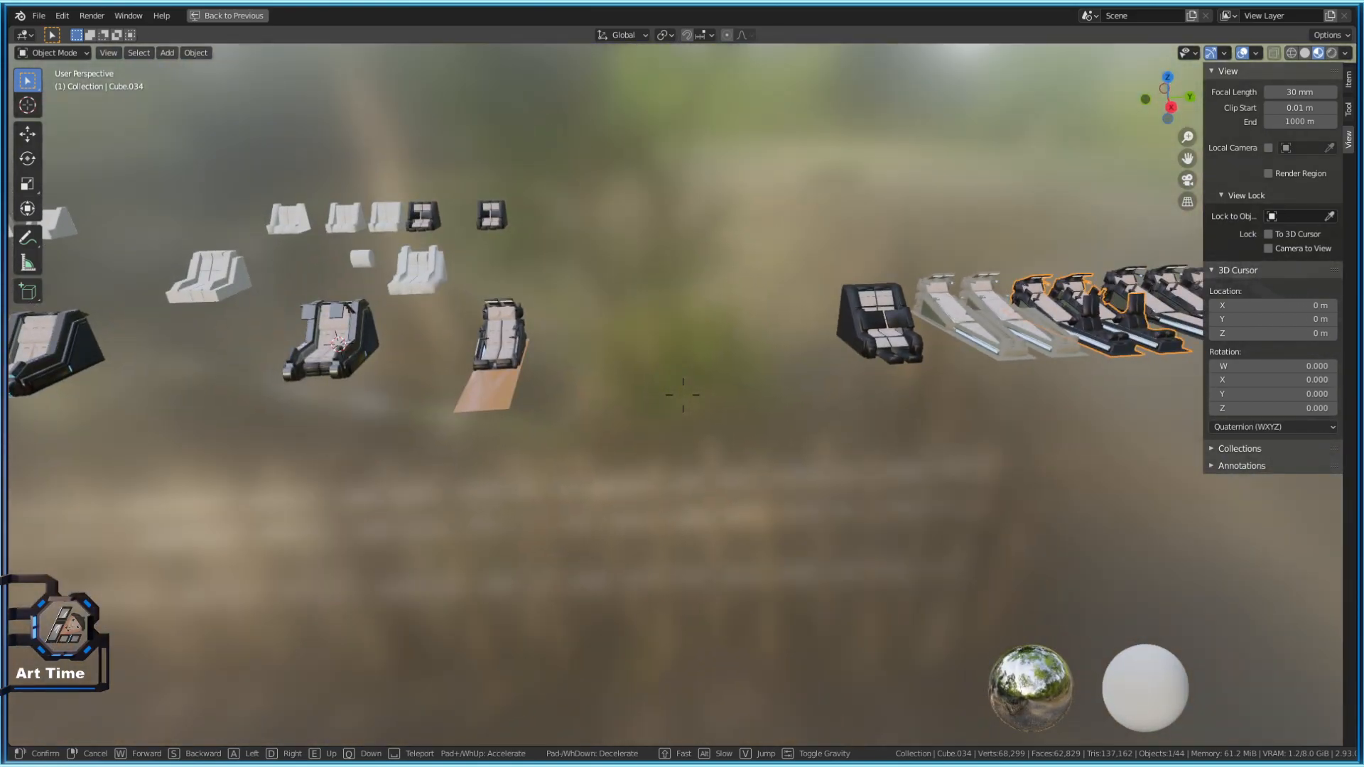
Move the black reclined seat with the orange base plane 10.746 m along the global Y axis
click(683, 426)
key(g)
key(y)
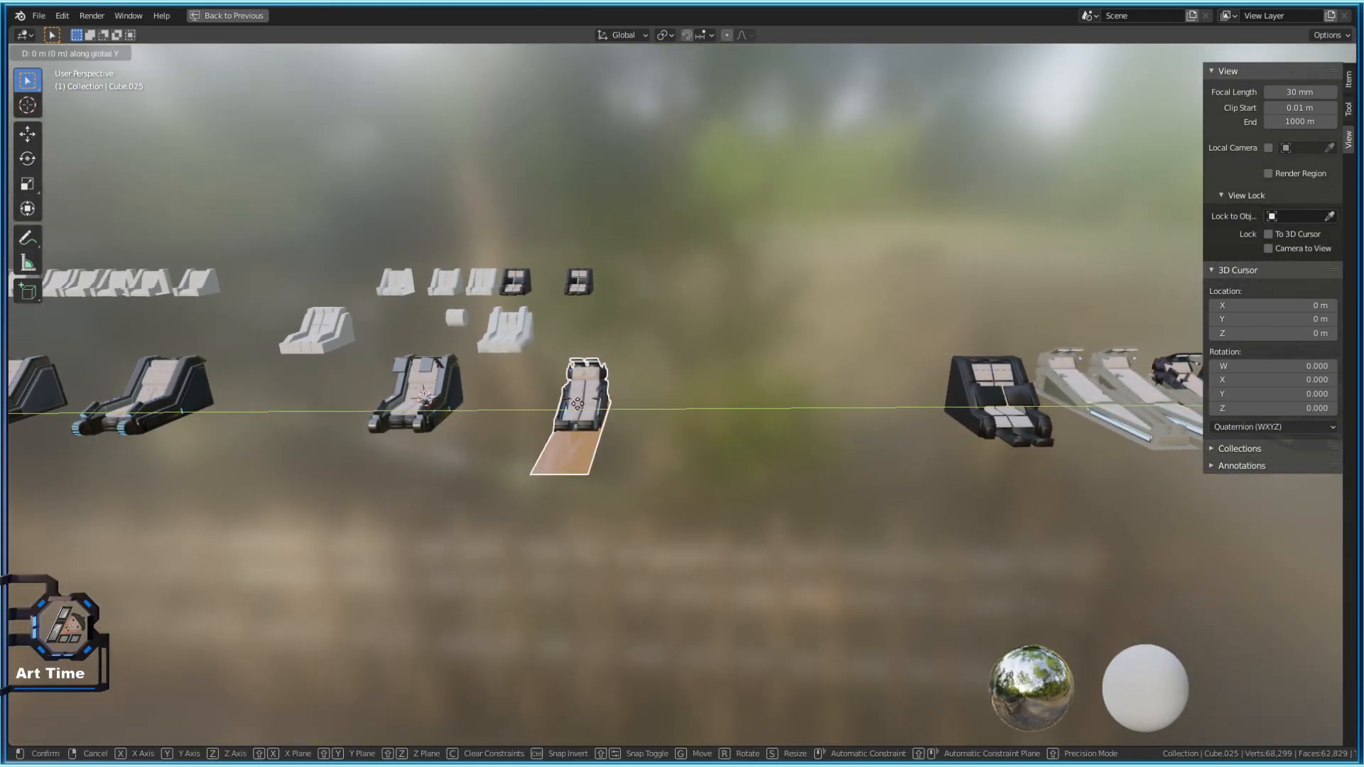
click(1015, 481)
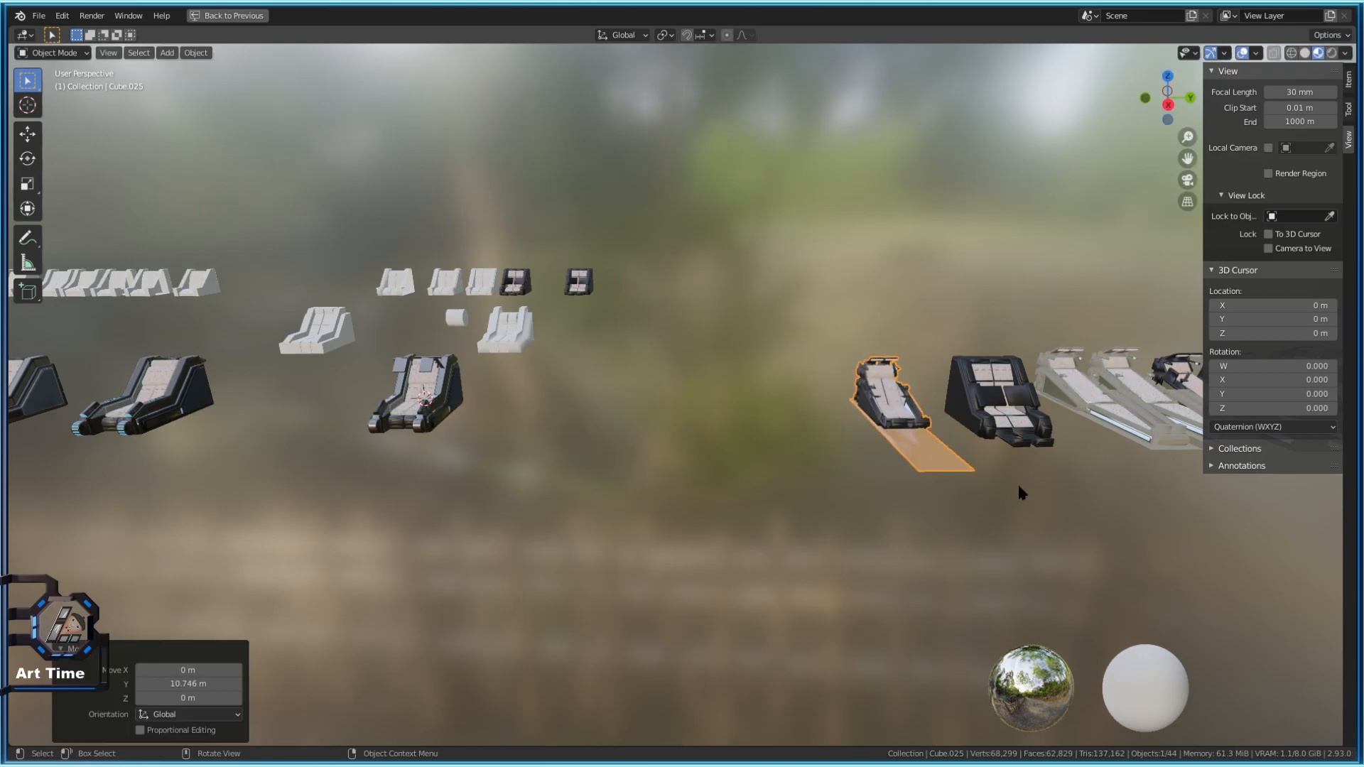
Frame the seat with the orange base plane and move it another 3.4448 m along the global Y axis
key(KP_Decimal)
middle_drag(840, 494, 805, 464)
shift+middle_drag(976, 497, 787, 473)
click(787, 473)
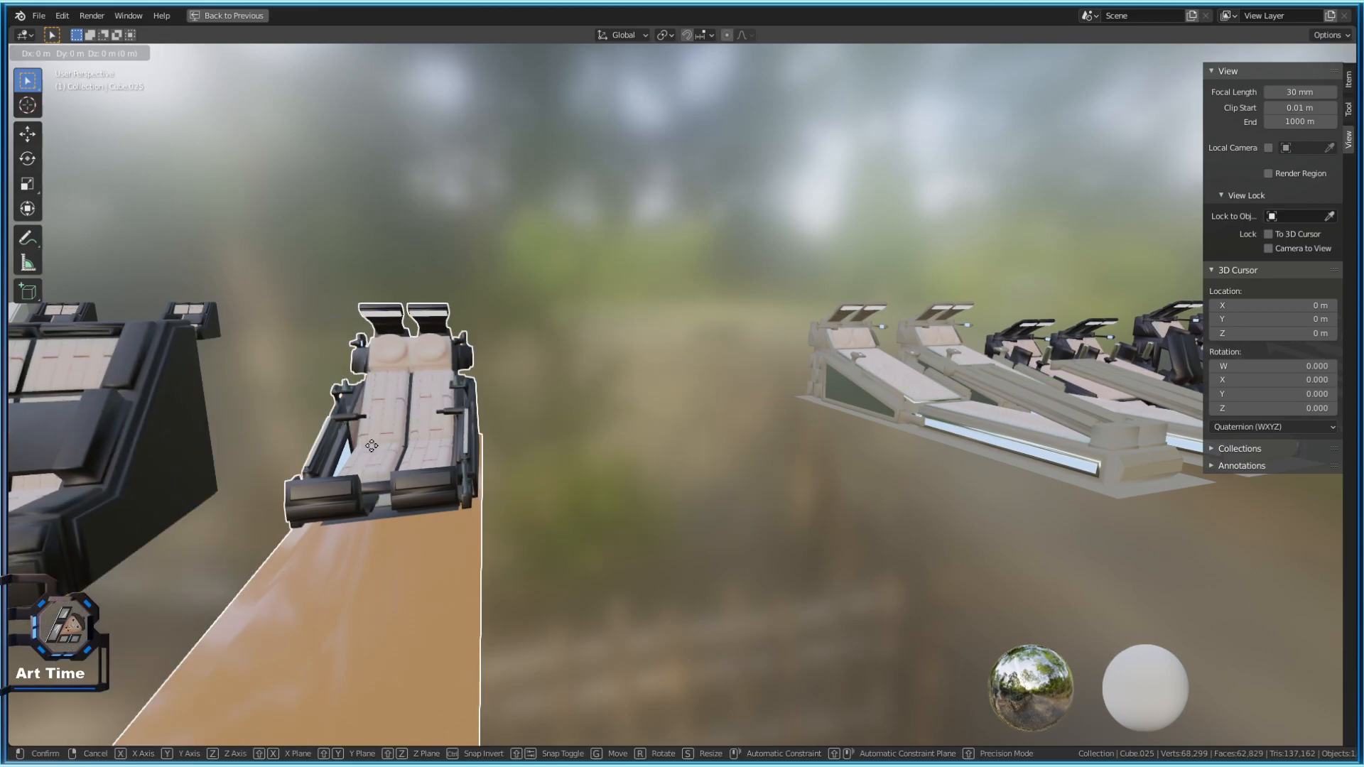
key(y)
click(851, 481)
Examine the black reclined seat with the orange base plane from the front and from its side
middle_drag(851, 481, 721, 543)
scroll(715, 521, up, 3)
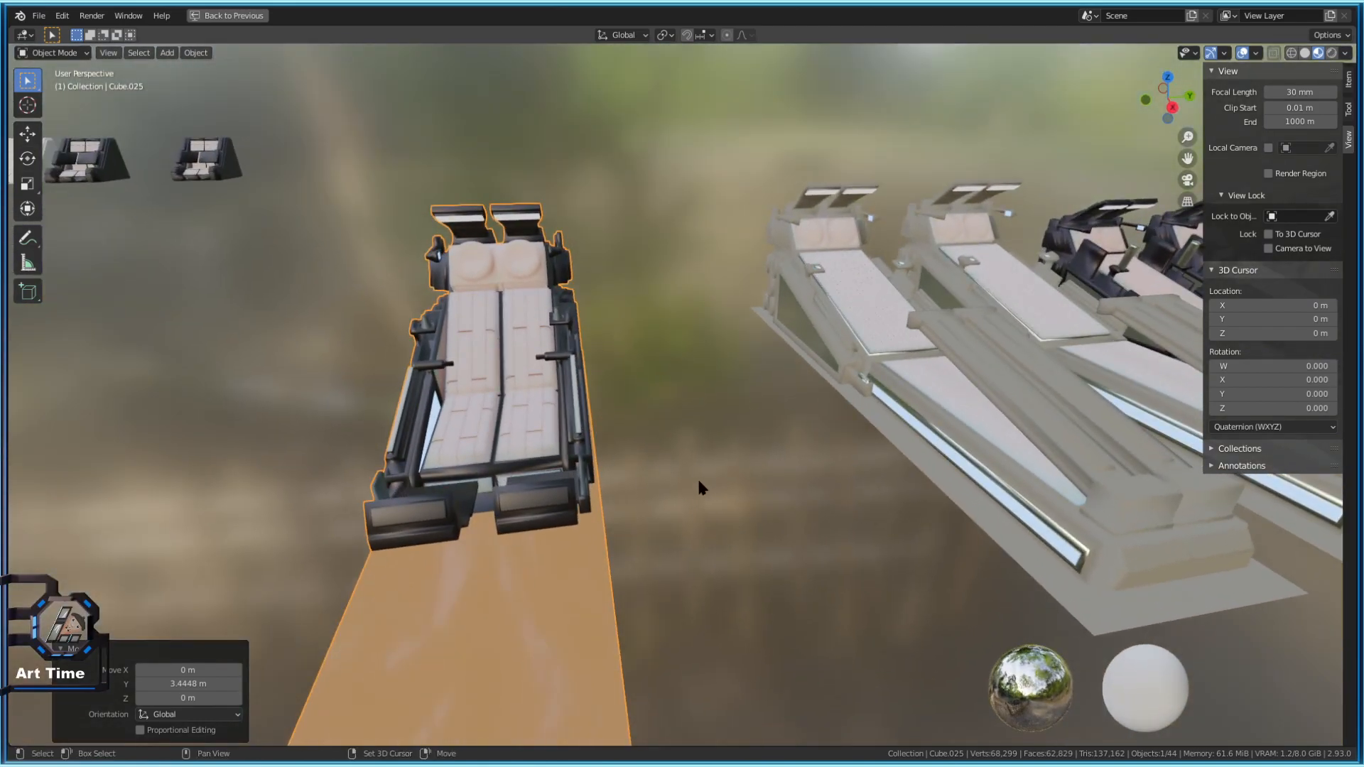
key(shift+grave)
key(w)
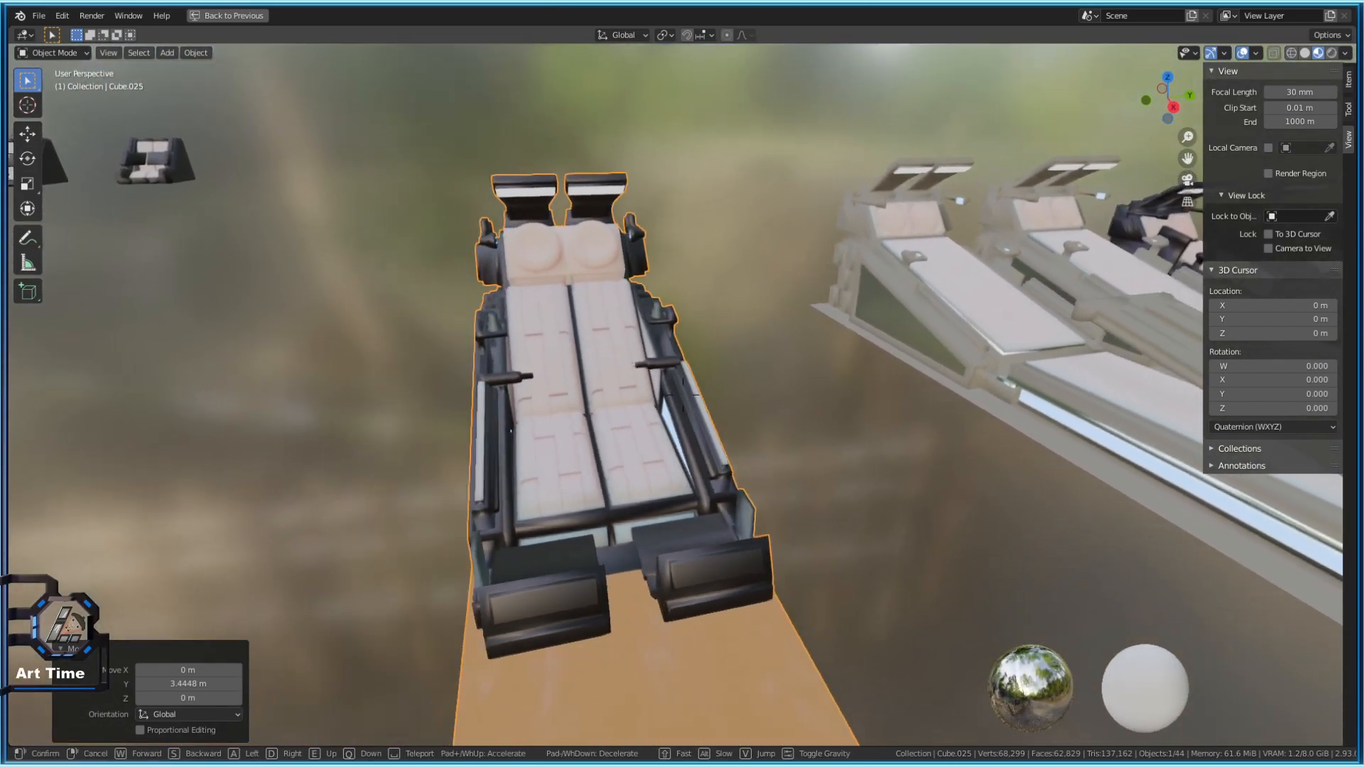
key(d)
key(d)
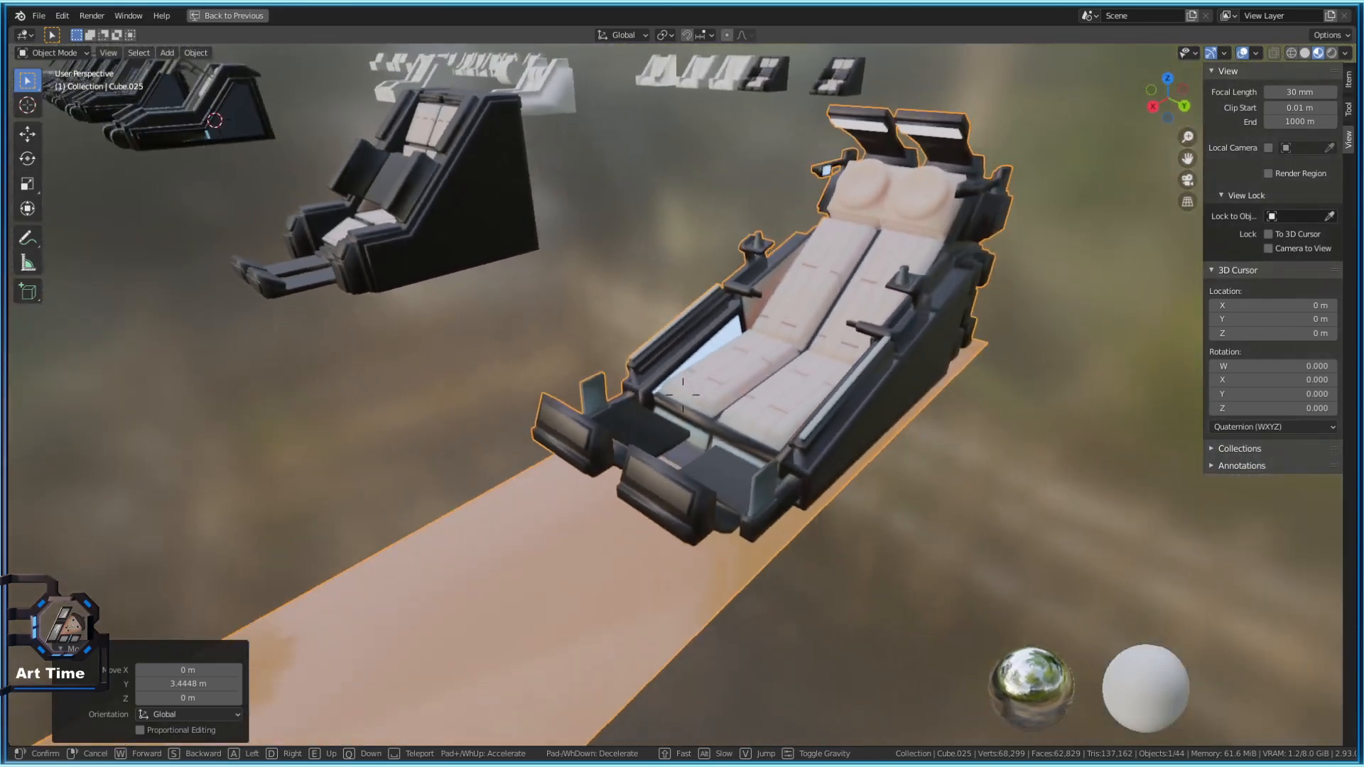
Approach the black upright seat with two dark screens and extended leg pads, and select it
key(a)
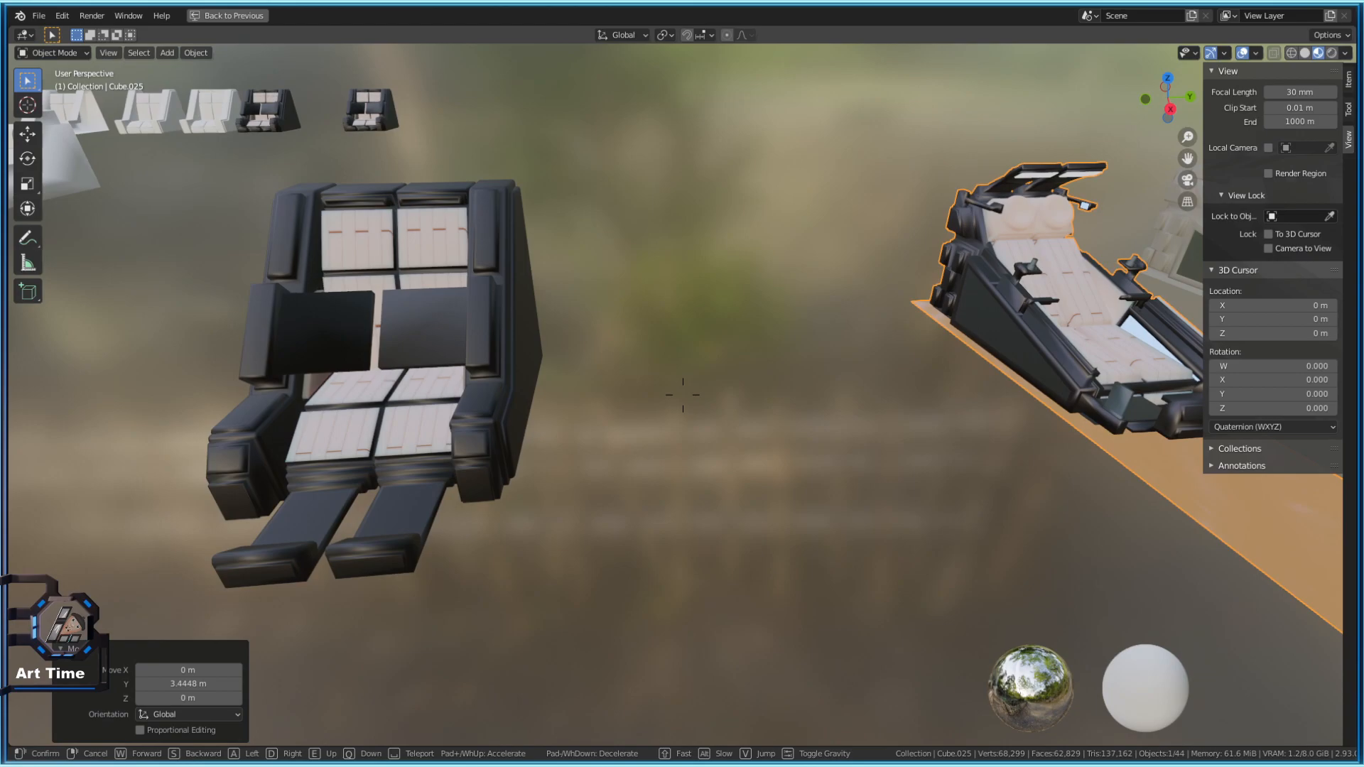
key(w)
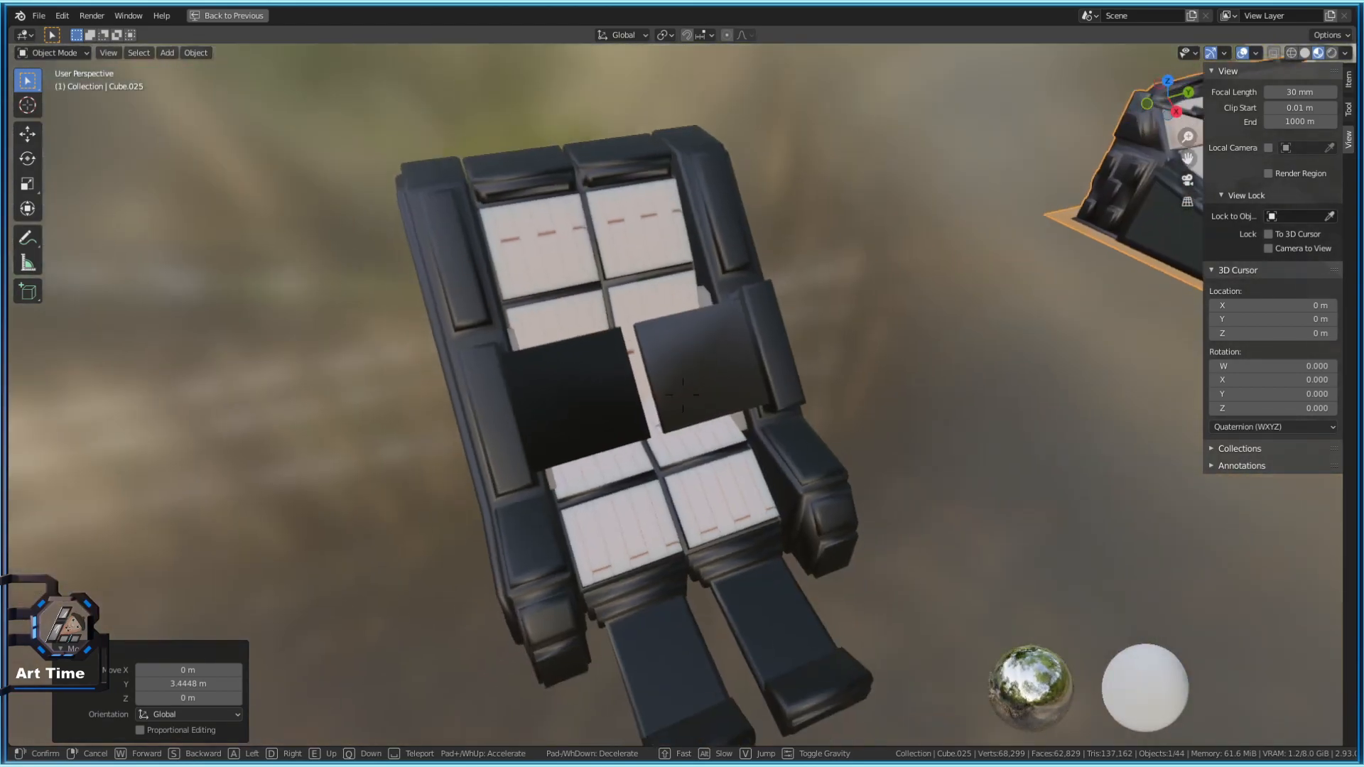
click(682, 395)
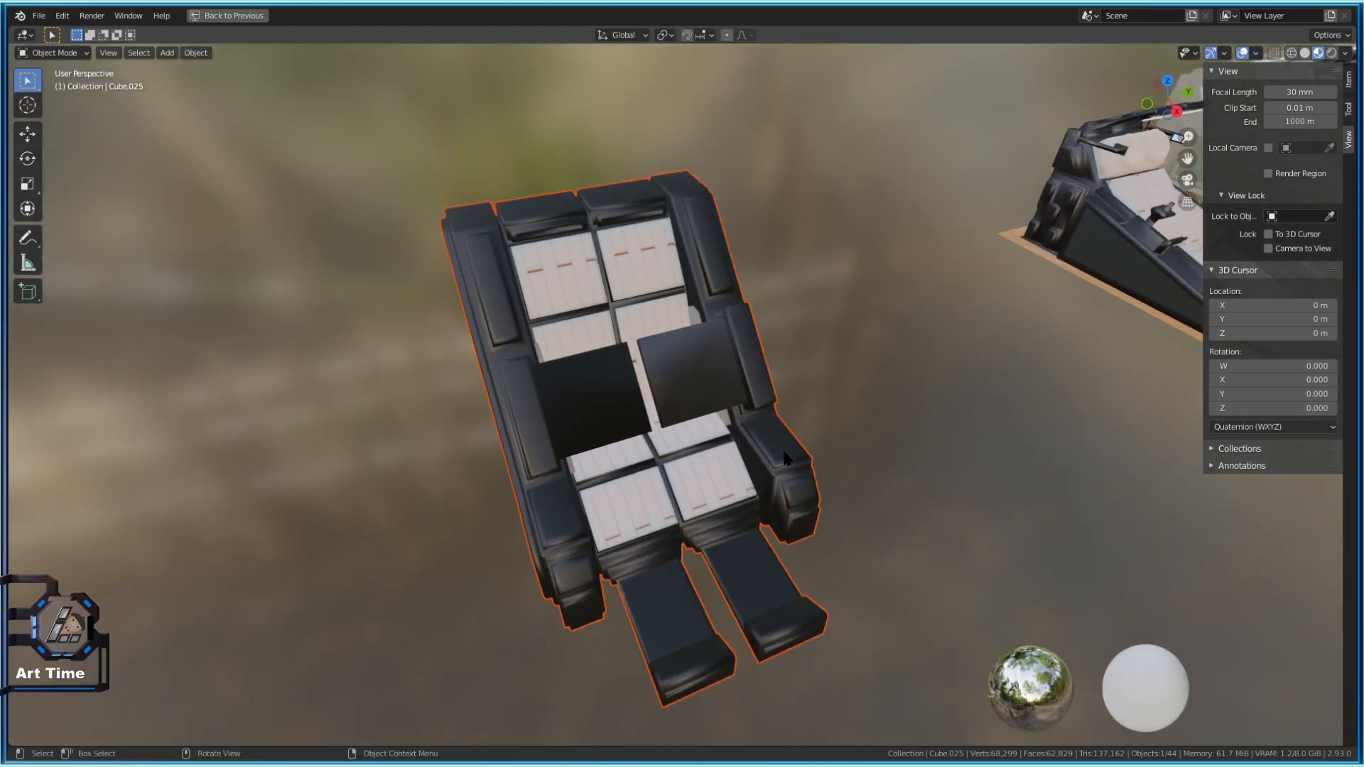
Review the row of plain white block seats, from the simplest shapes to those with raised side rails
key(shift+grave)
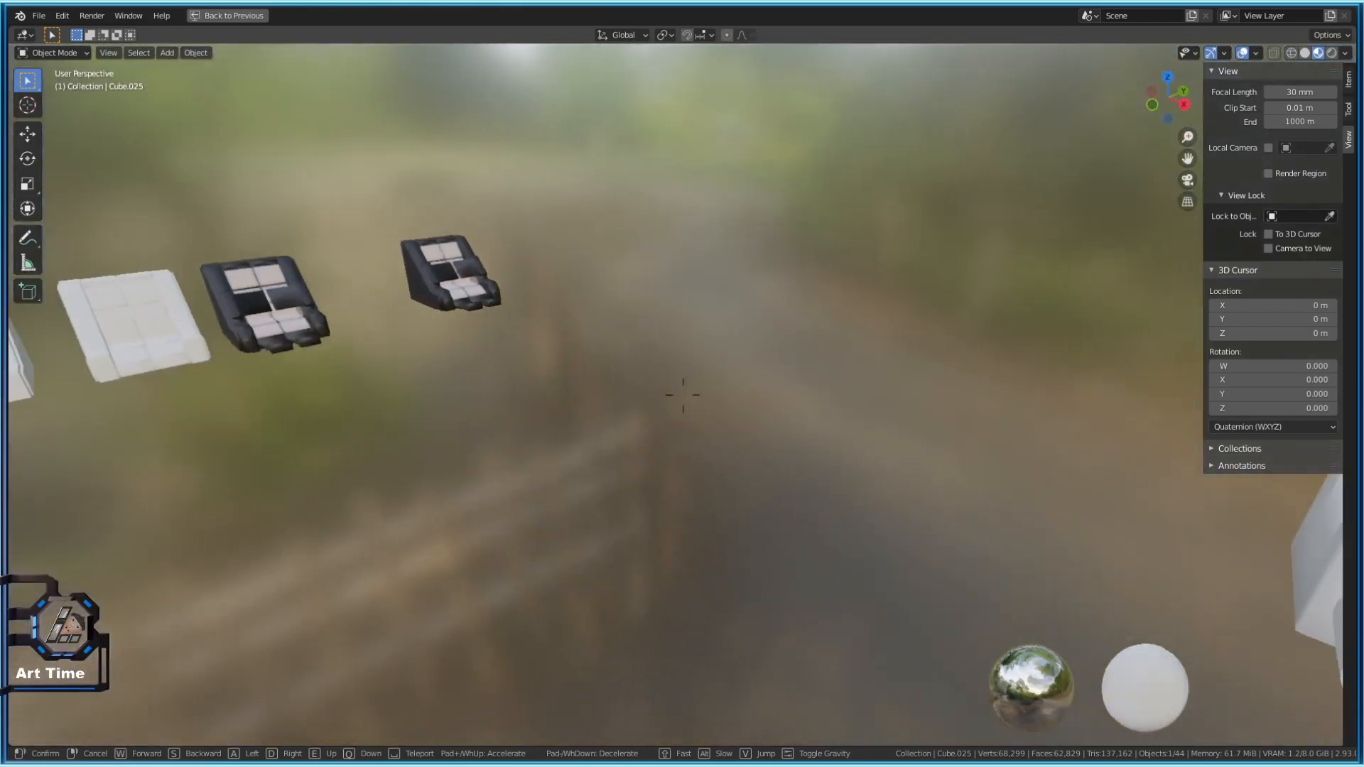
key(a)
key(a)
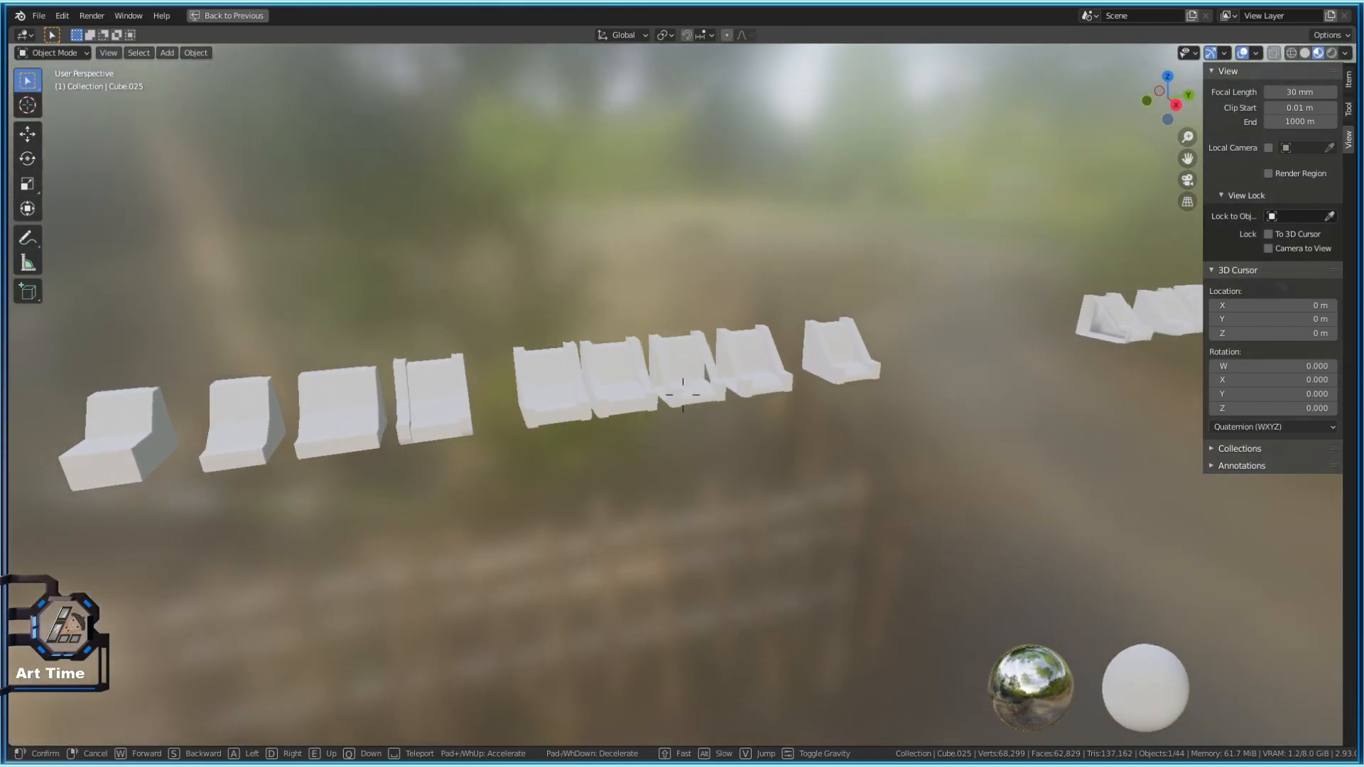
key(w)
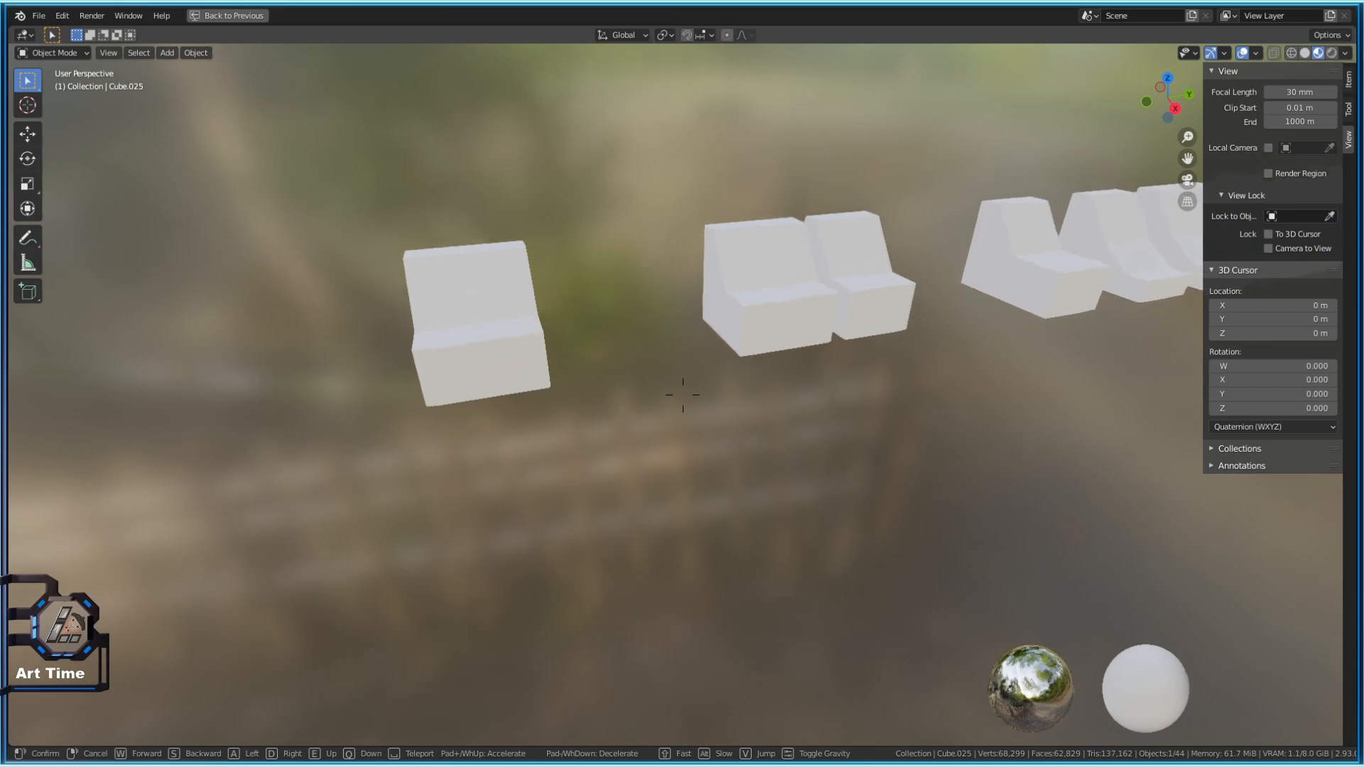
key(w)
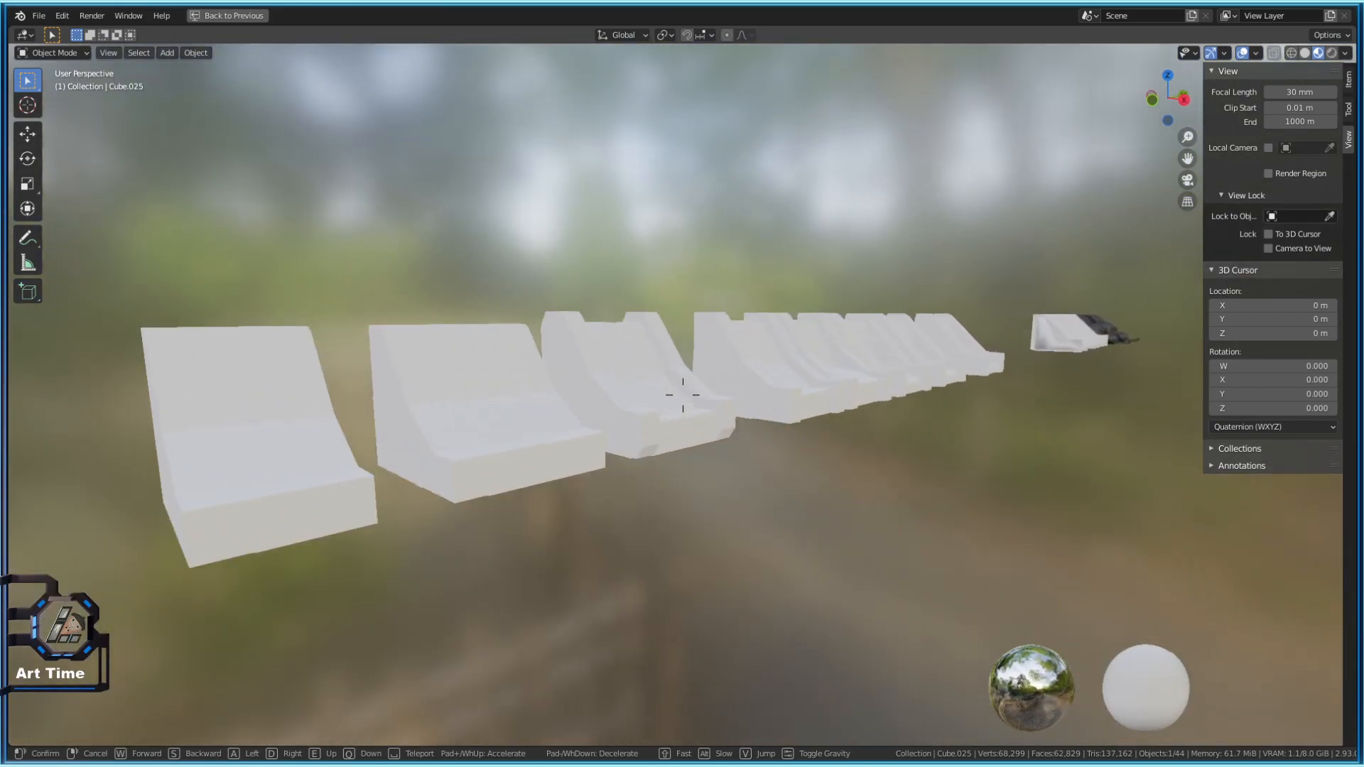
key(d)
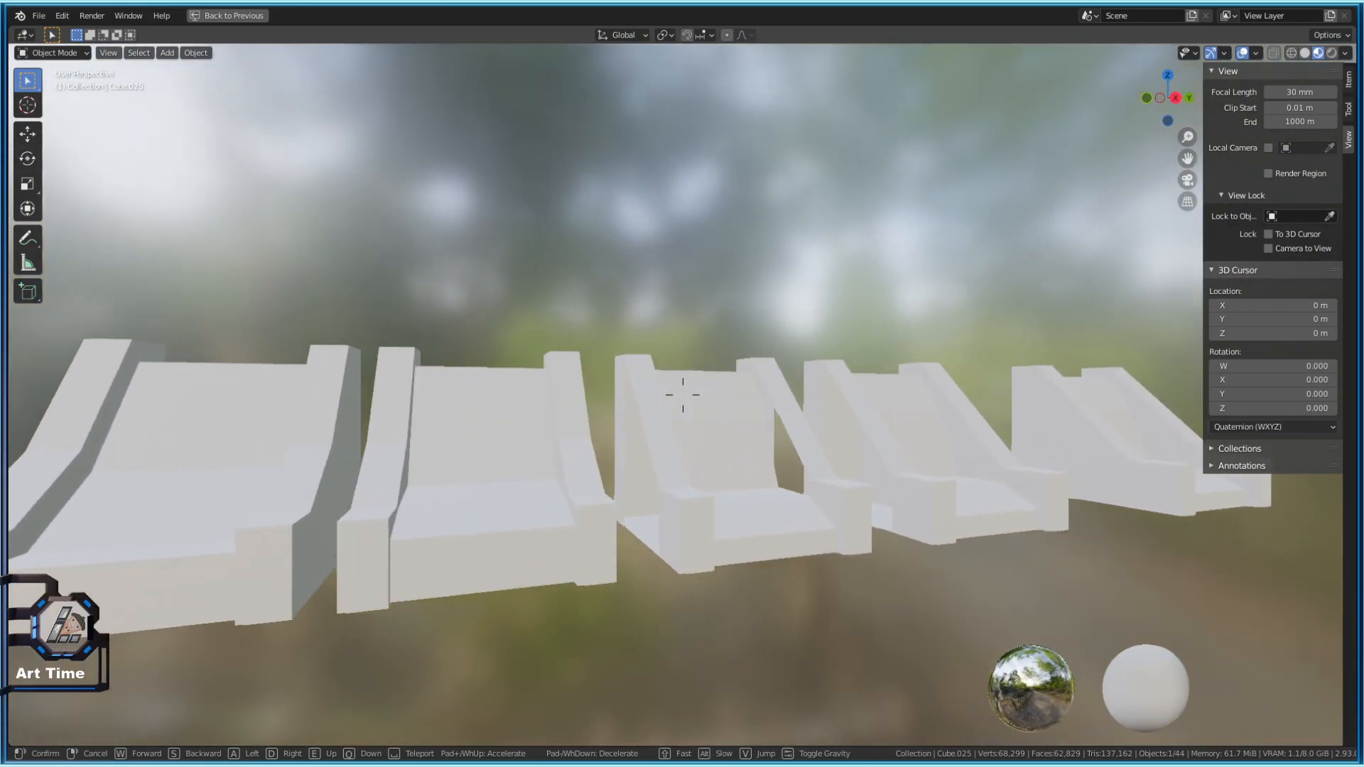
key(d)
key(w)
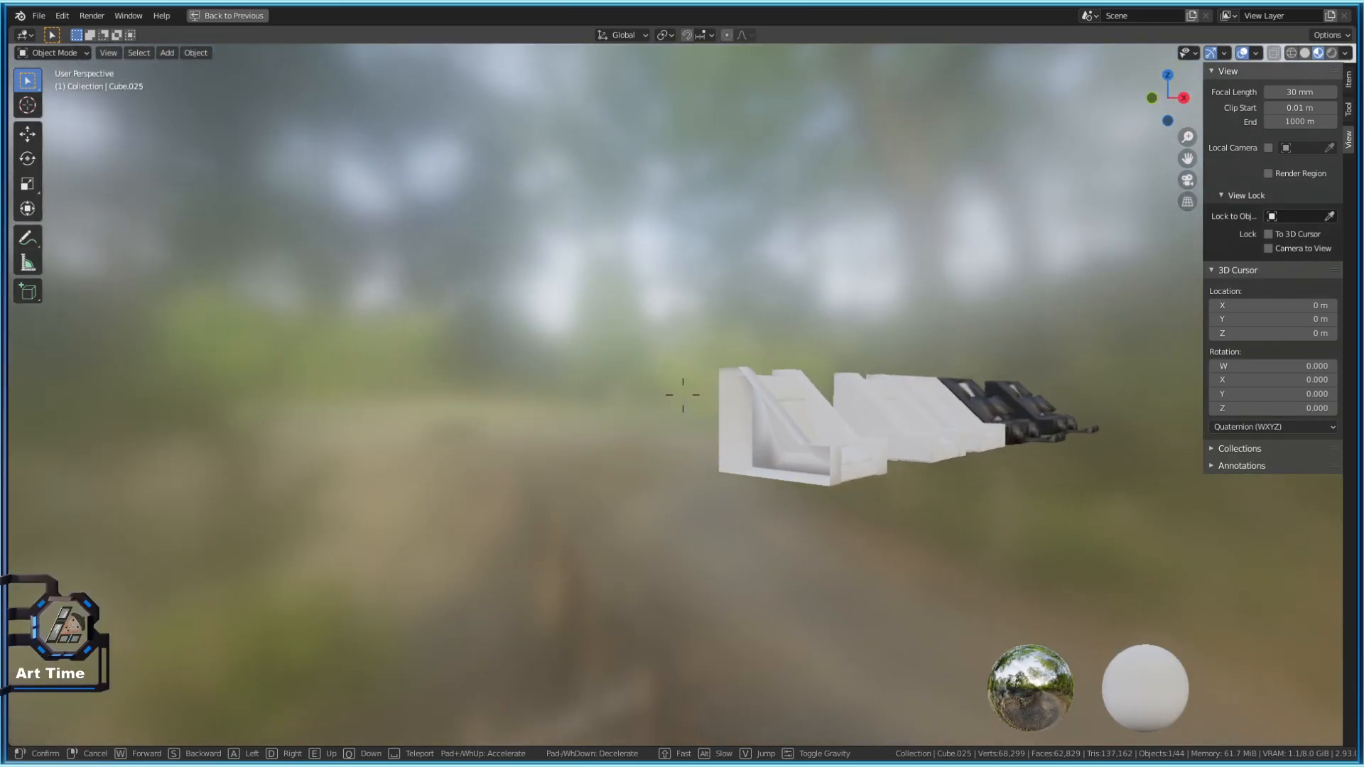
Inspect the white cushioned seats and the black seat with twin screens beside them, then back away
key(w)
key(d)
key(w)
key(d)
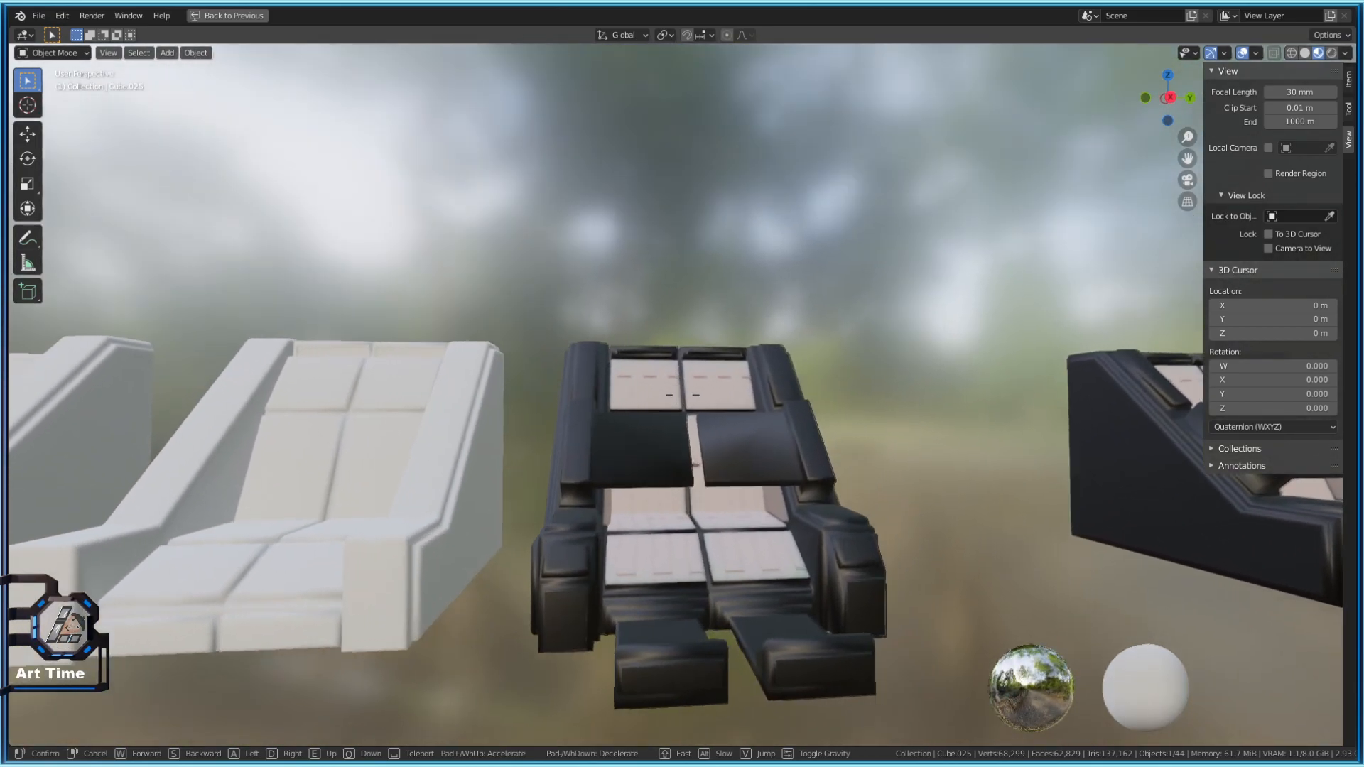
key(s)
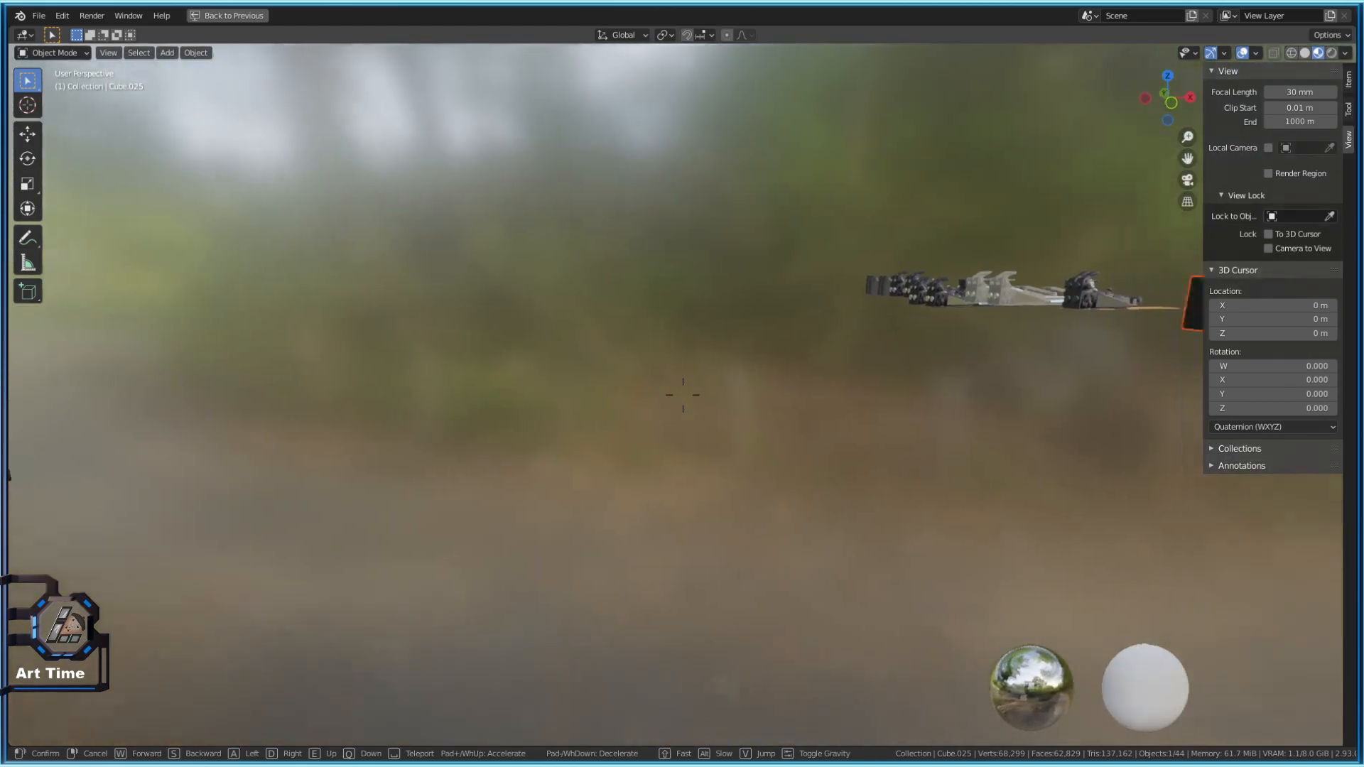
Survey all the seat rows from above, then inspect the white box and early block-out seats in the nearer row
key(w)
key(s)
key(a)
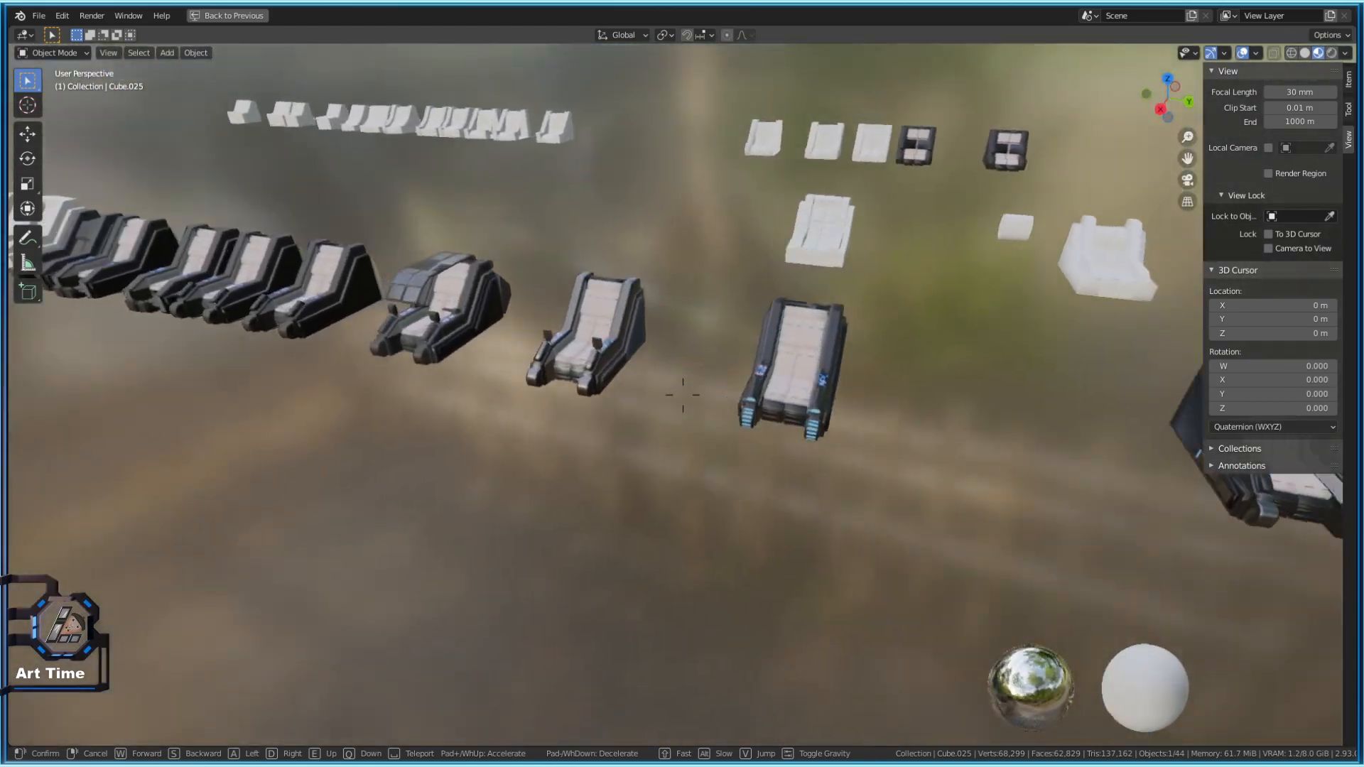
key(w)
key(a)
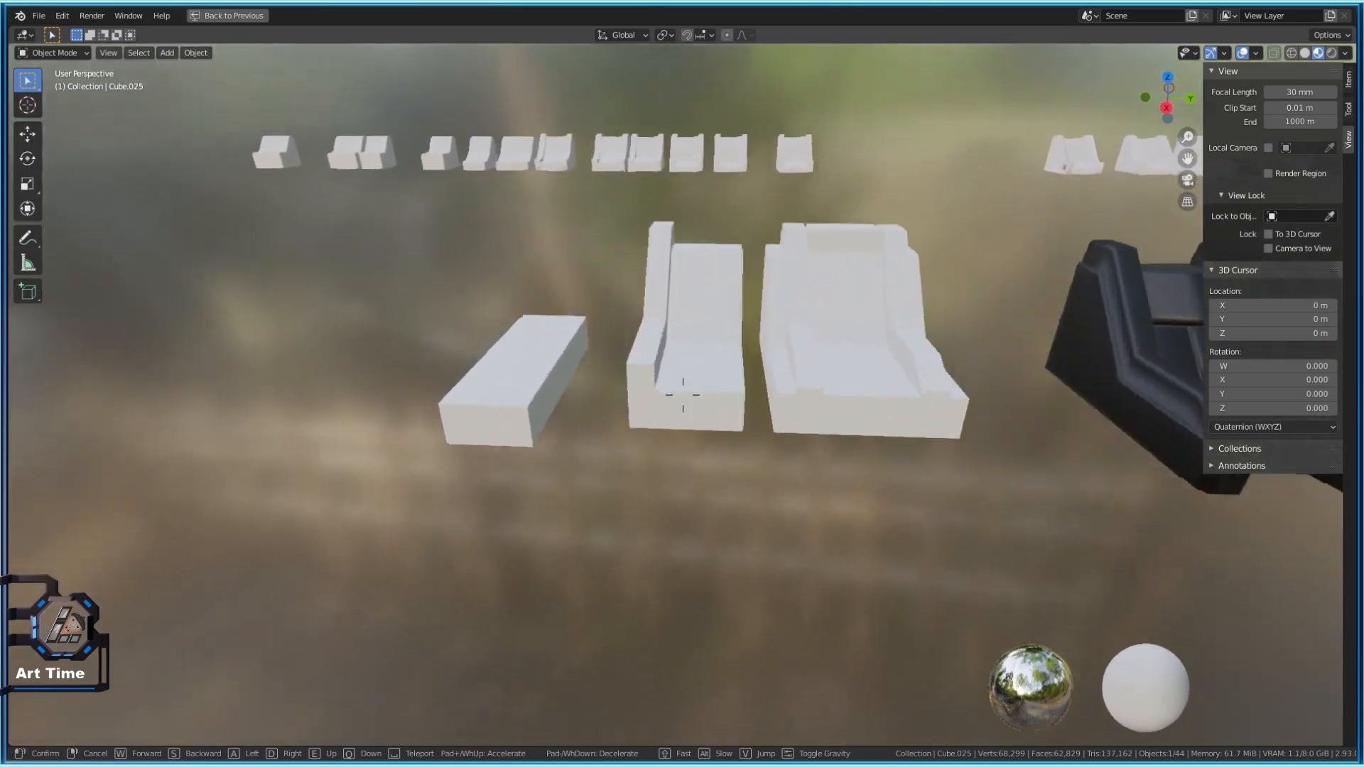
key(d)
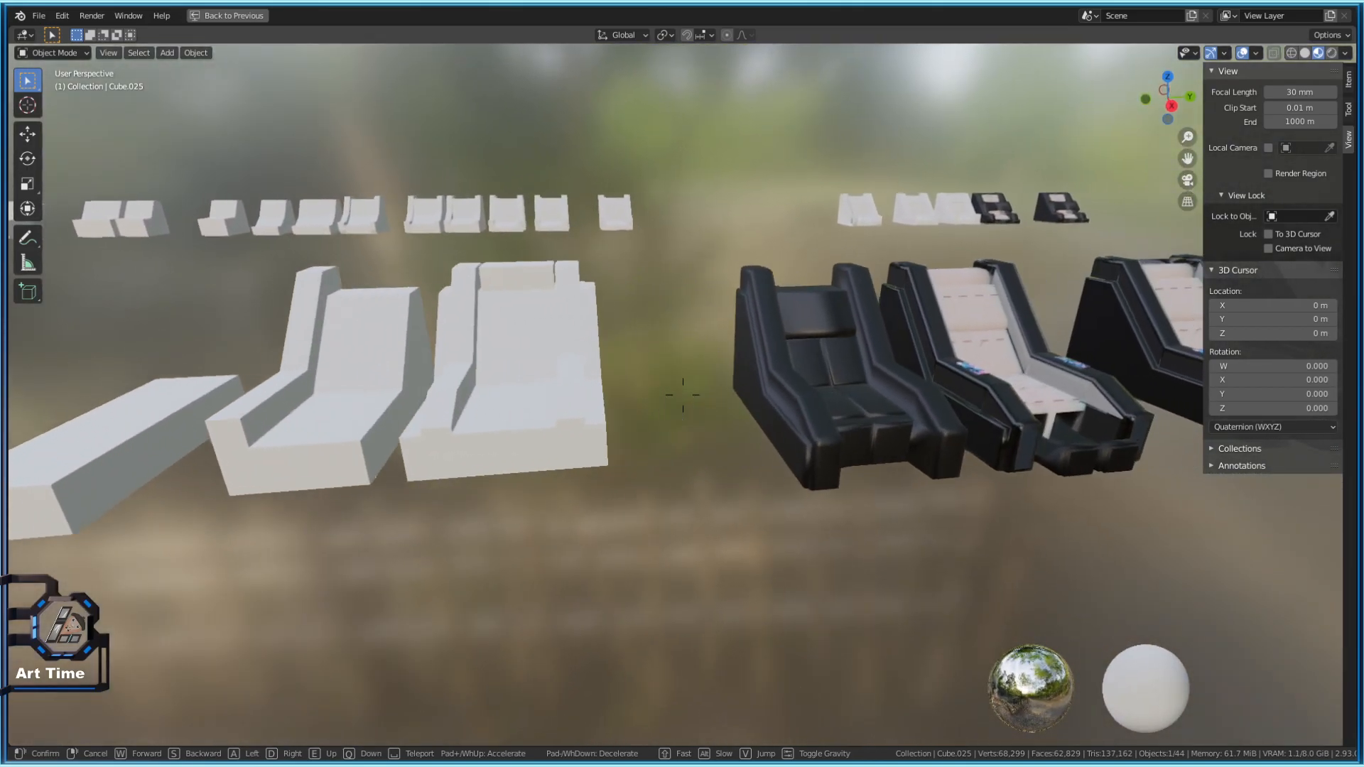
Compare the black seats with cream cushions and pixel-patterned armrest panels, including their leg rests
key(d)
key(w)
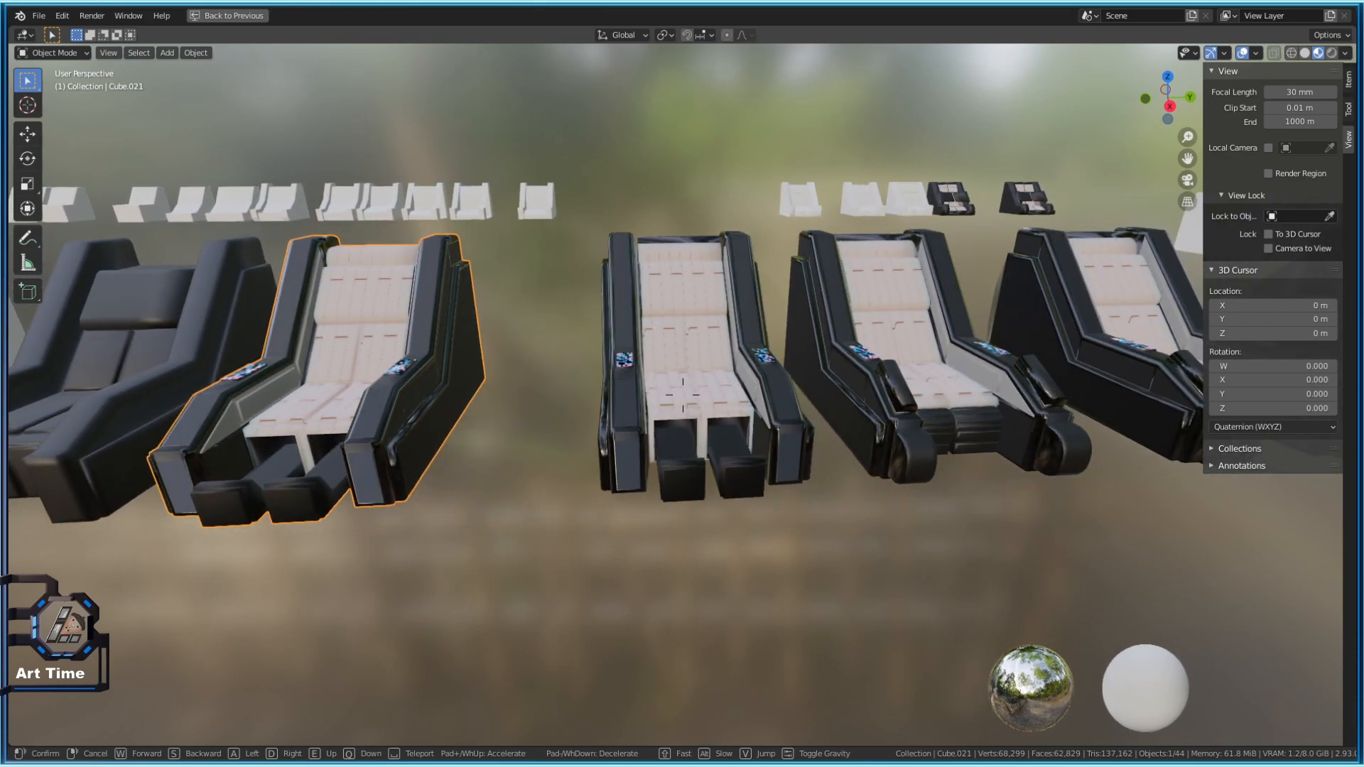
key(w)
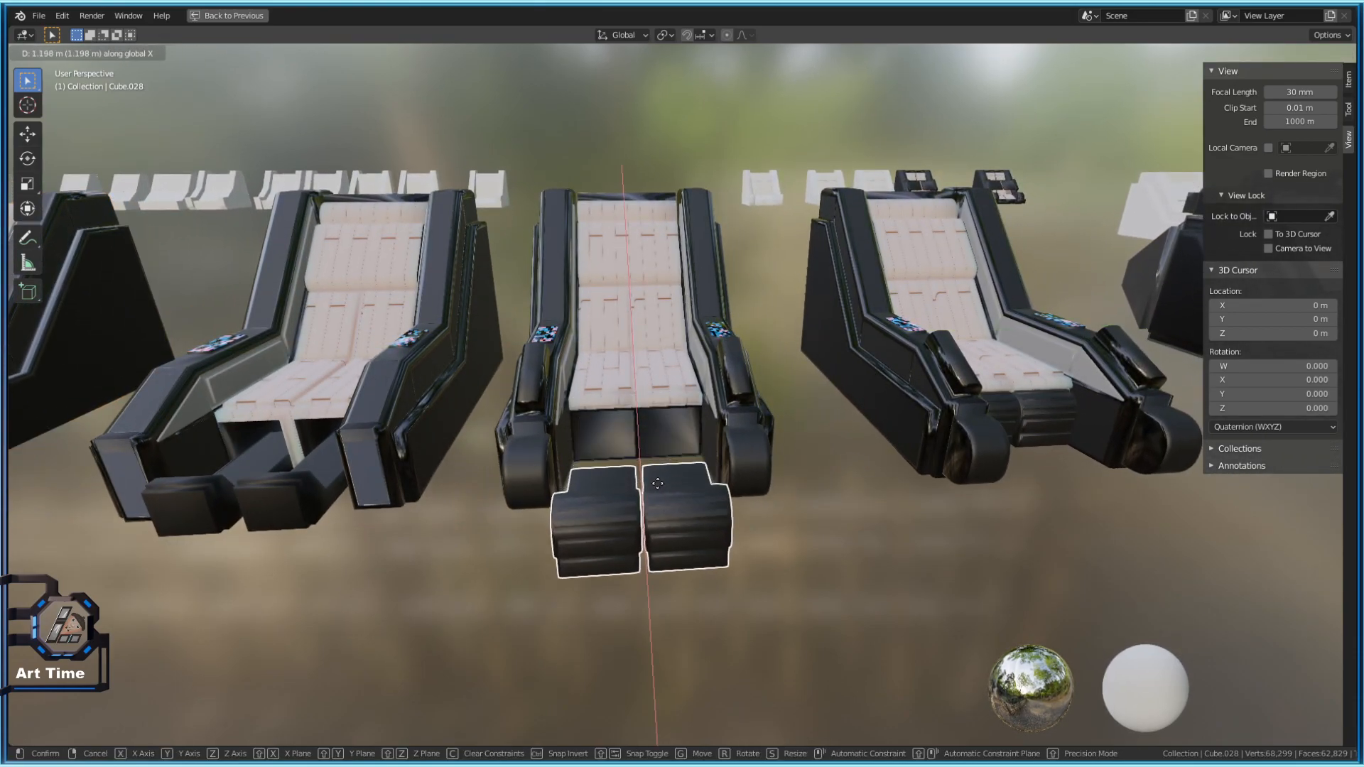
key(shift+grave)
key(d)
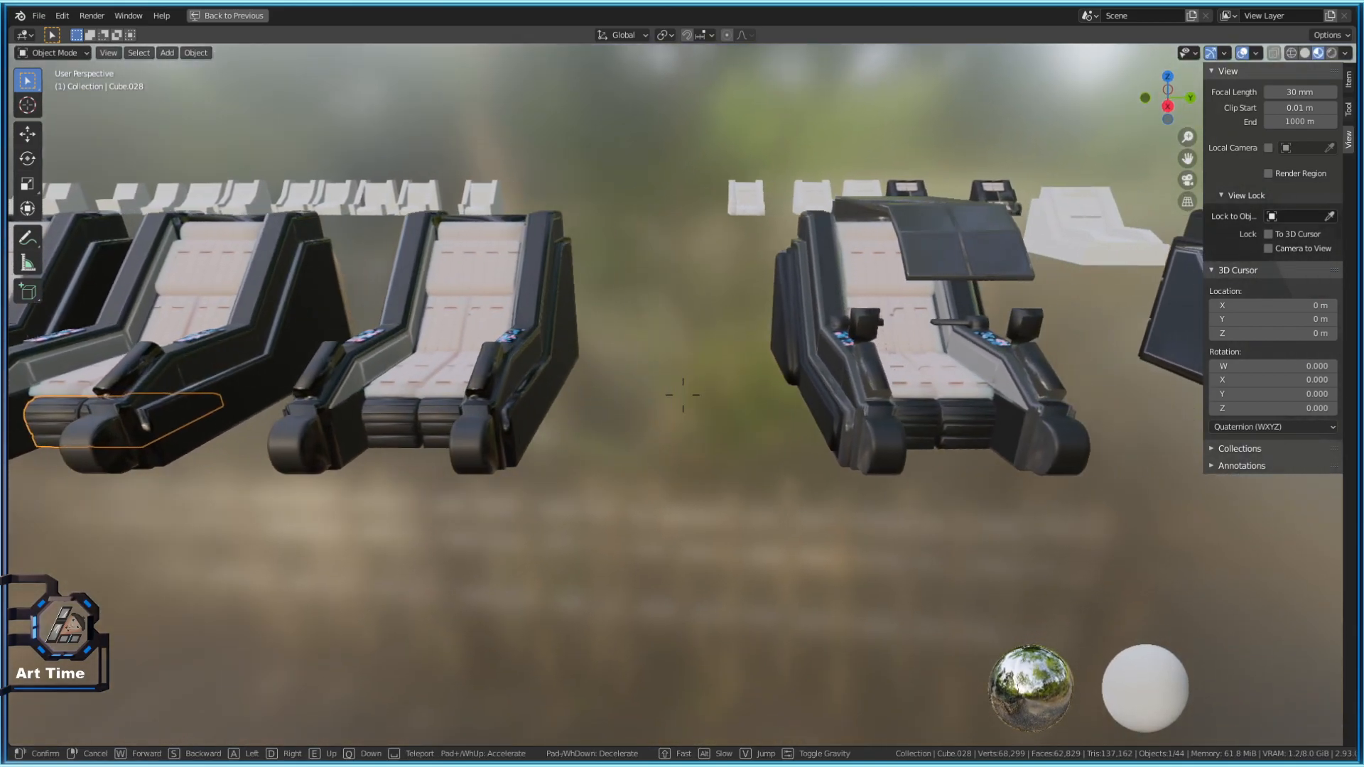
Examine the black seat with the overhead canopy from the front, at its armrest controls and from above
key(w)
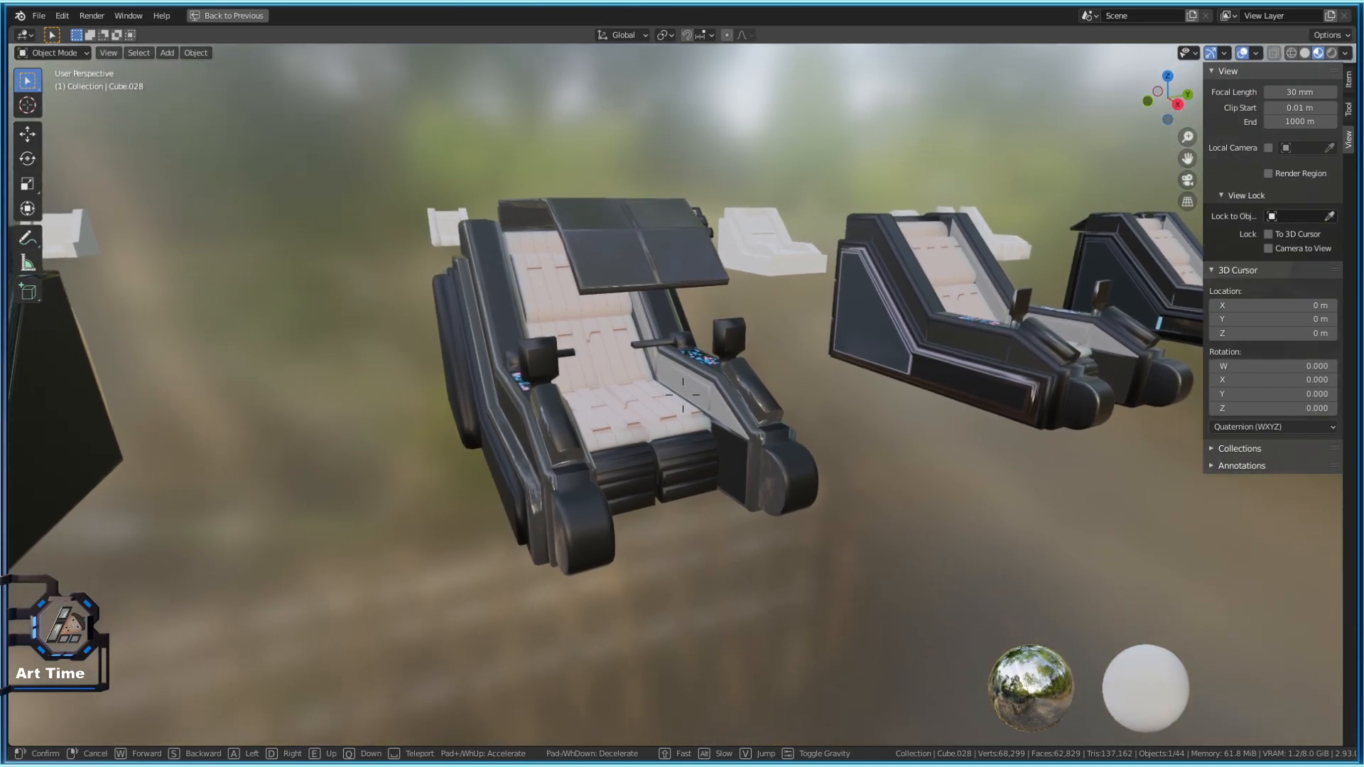
key(w)
key(a)
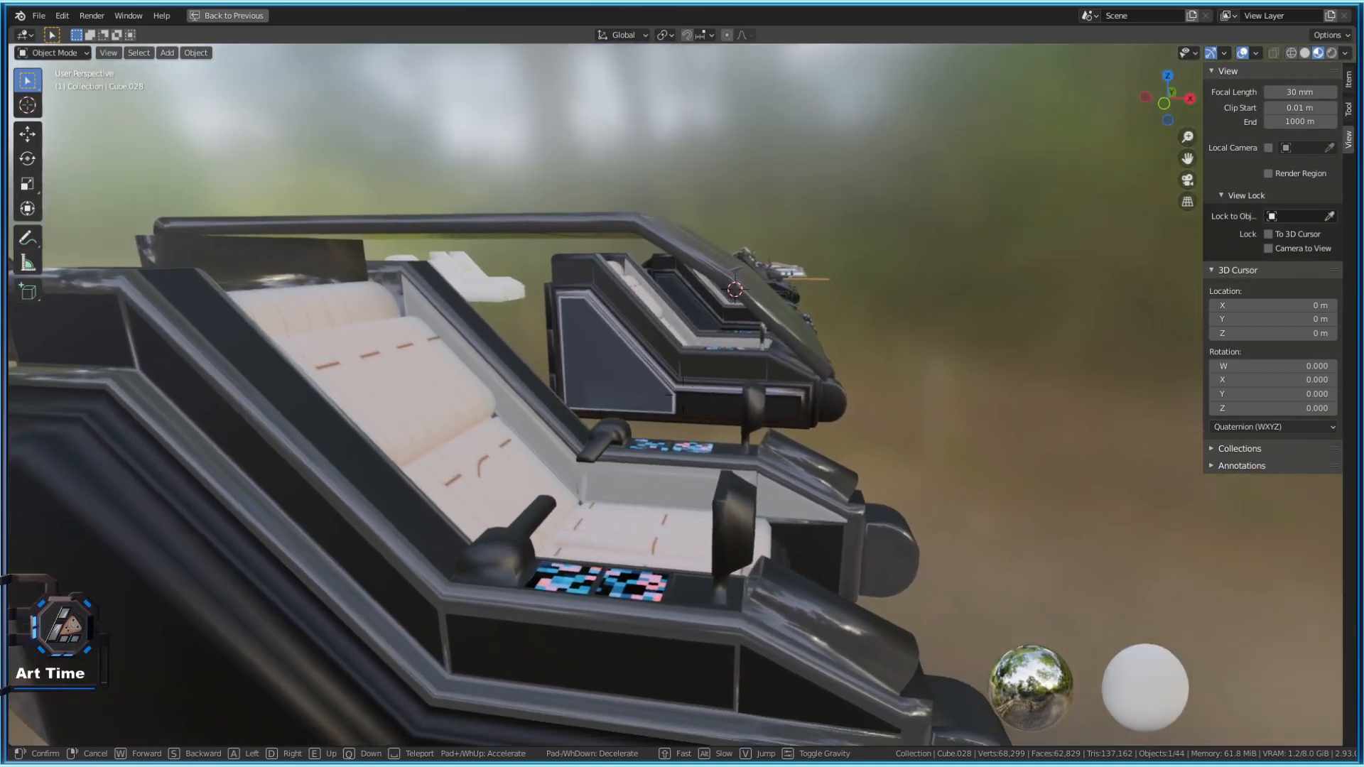
key(w)
key(a)
key(s)
key(d)
click(691, 317)
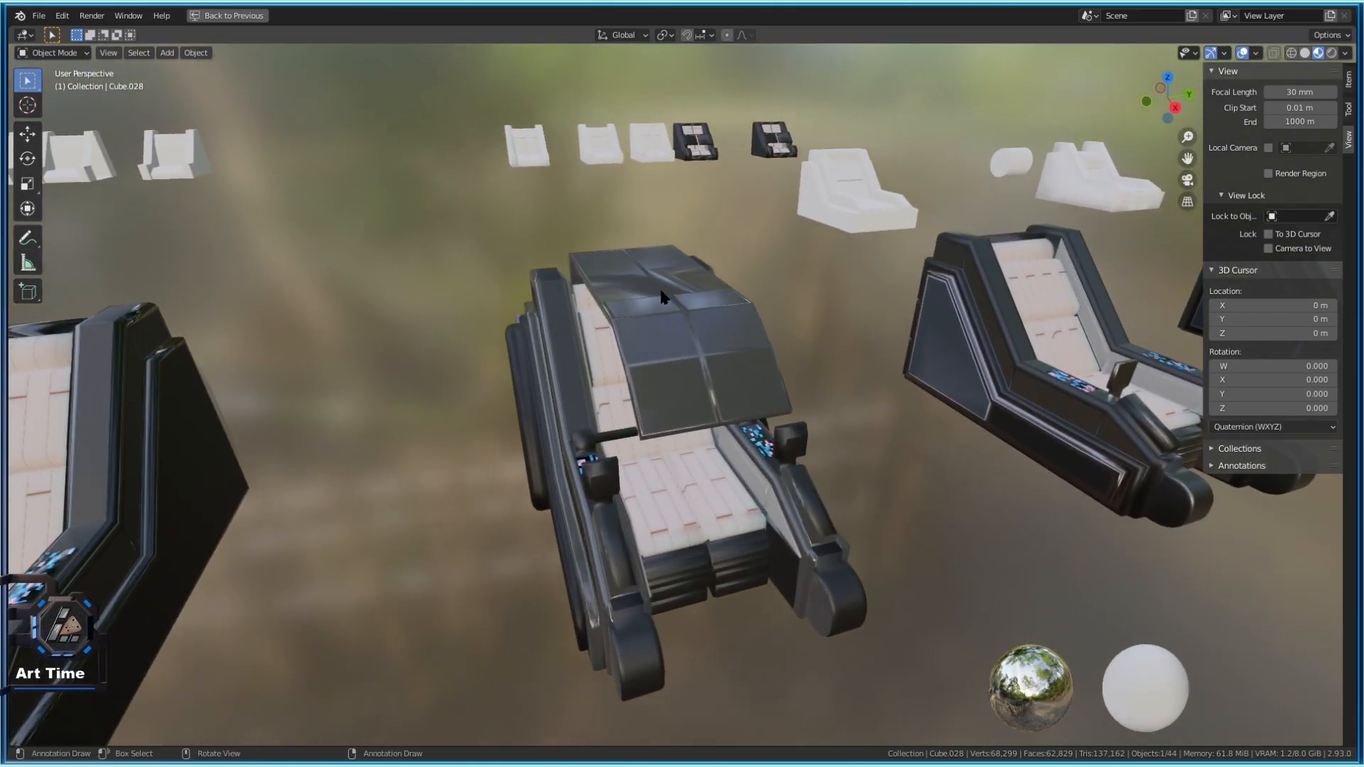
Inspect the seat with small upright armrest screens, viewing its control panels up close and its body from the side
key(shift+grave)
key(d)
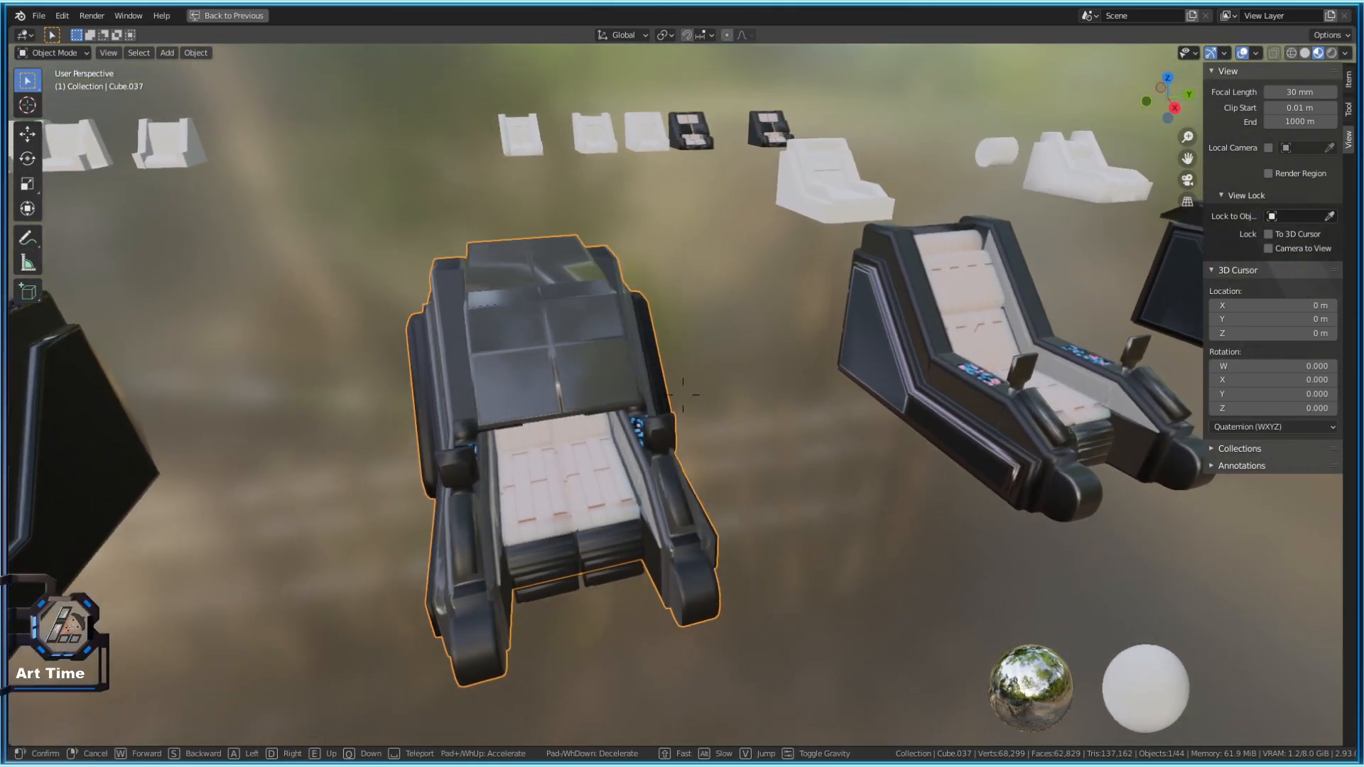
key(w)
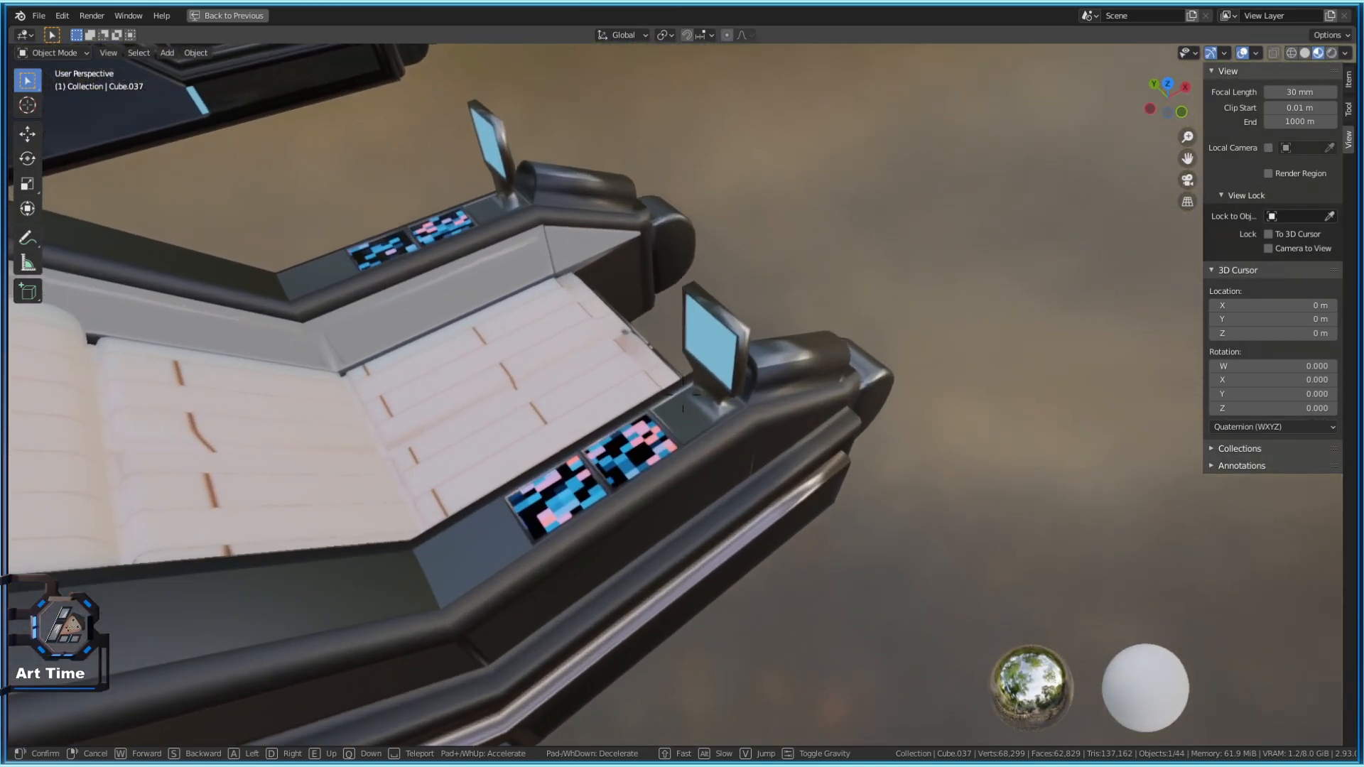
key(d)
key(s)
key(d)
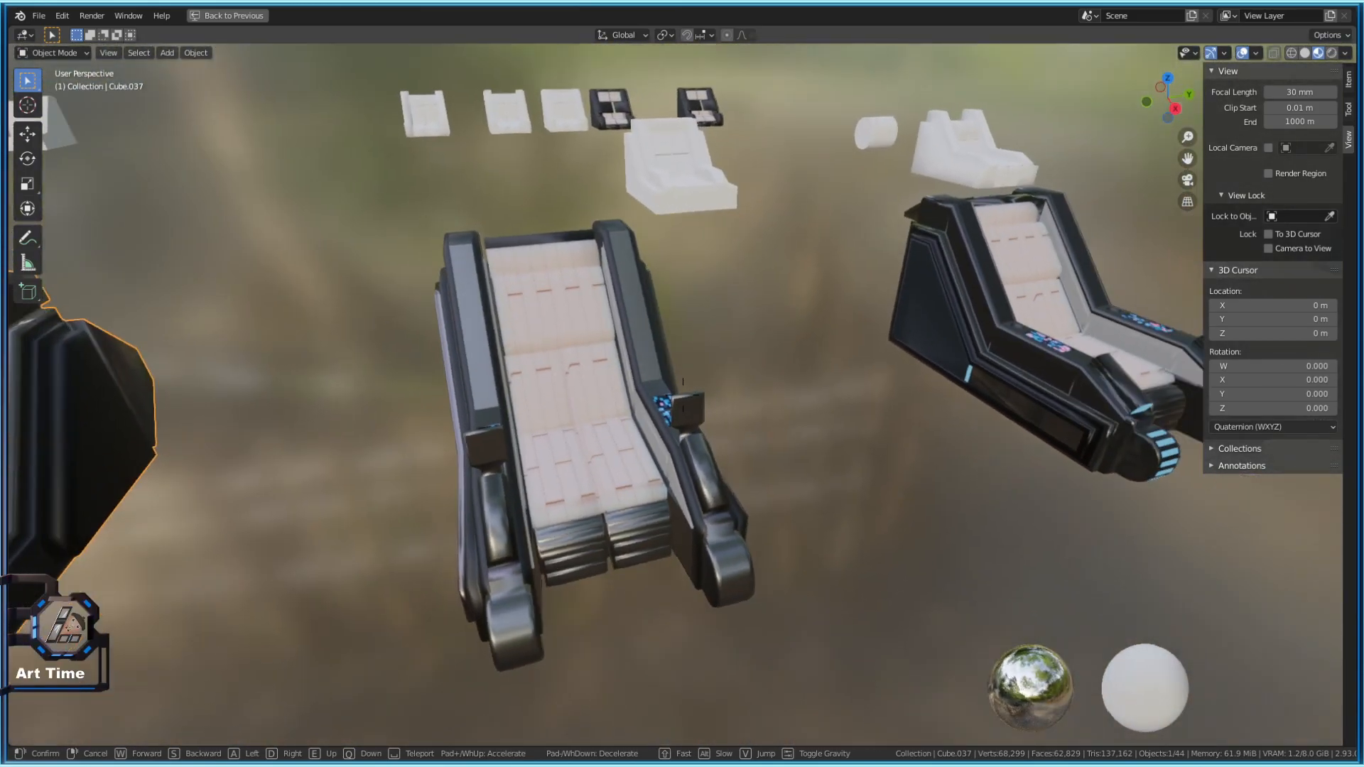
key(a)
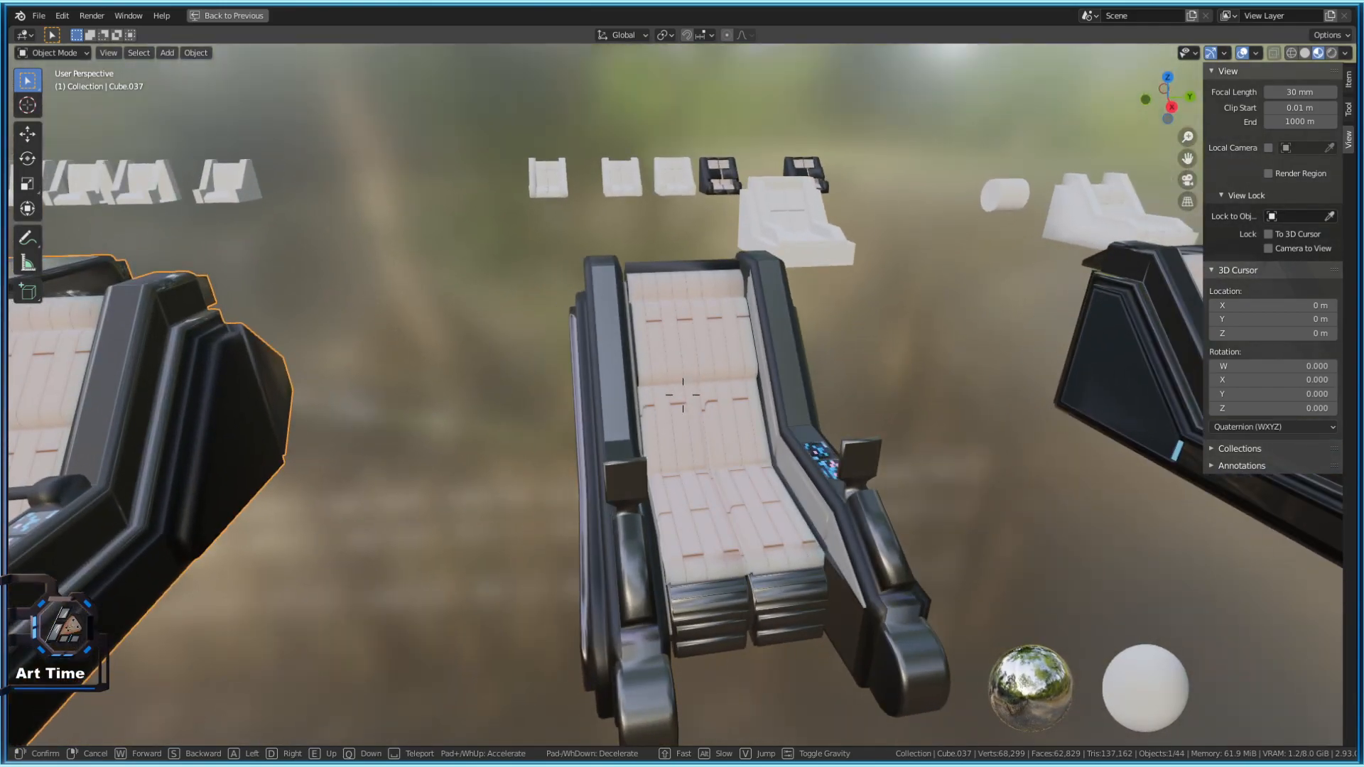
key(a)
key(w)
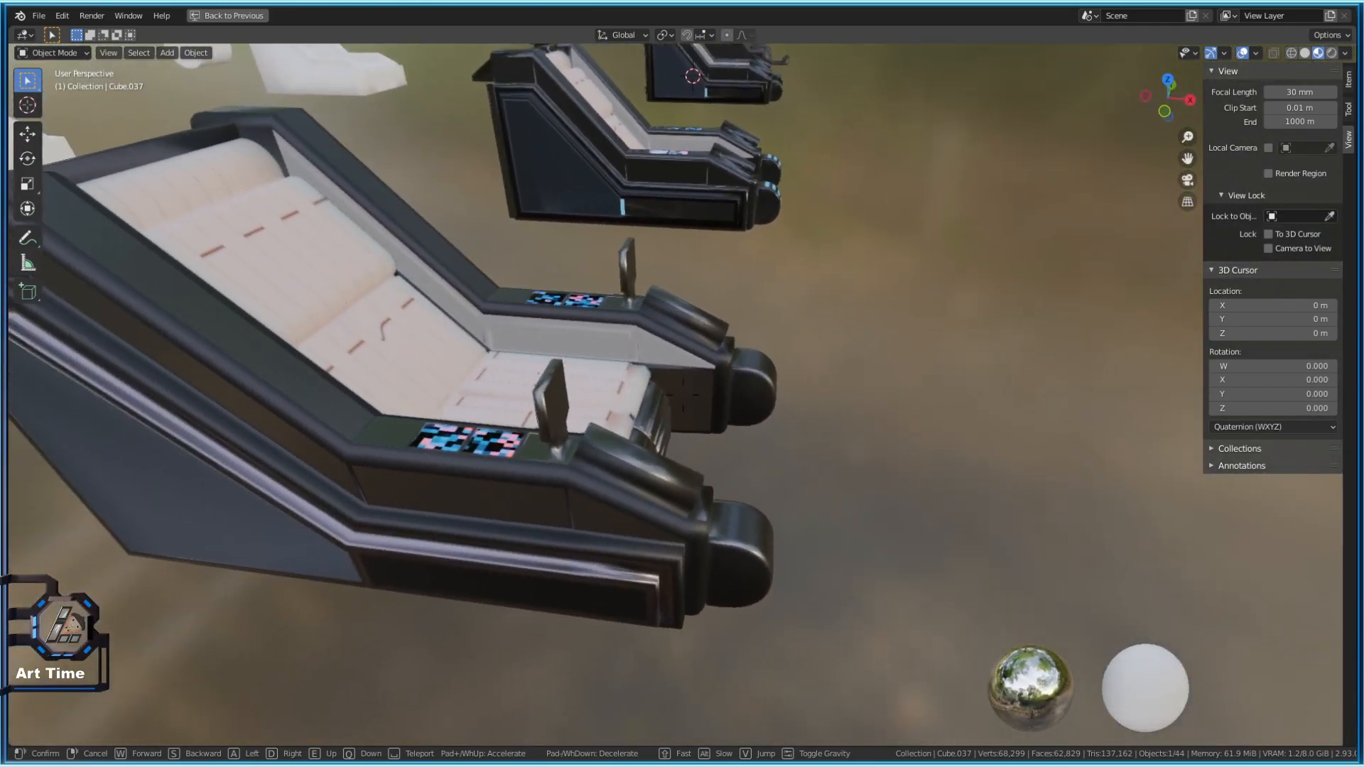
key(s)
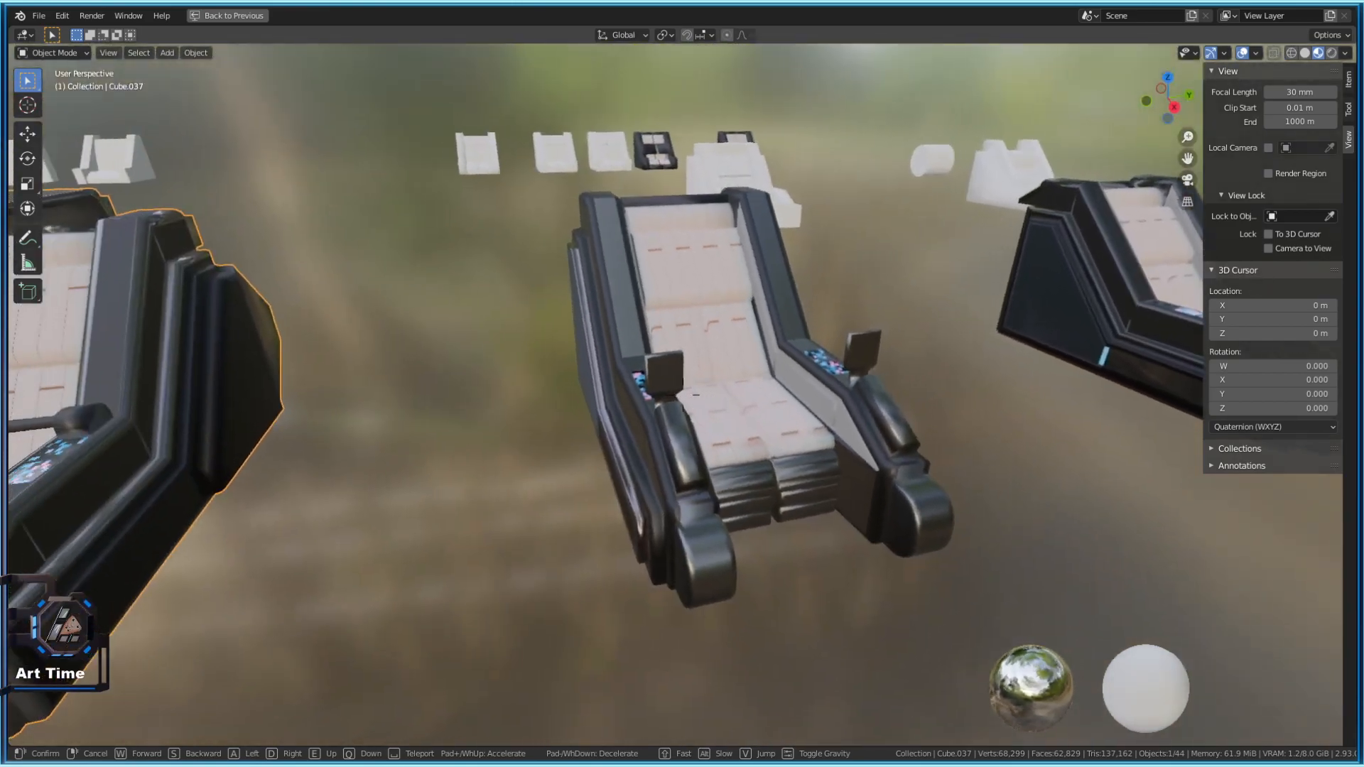
Examine the seat with blue-striped rounded front ends from the front and side, including its armrest panels
key(d)
key(d)
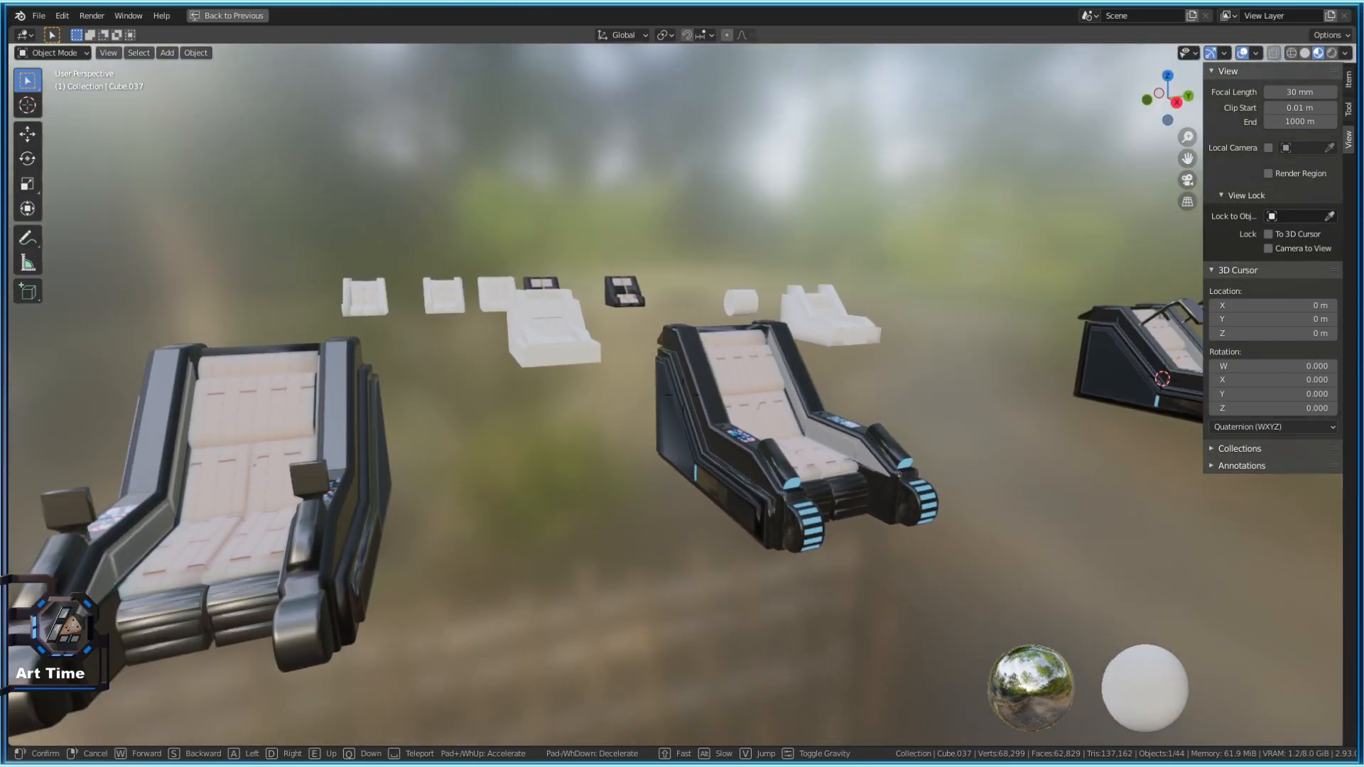
key(d)
key(w)
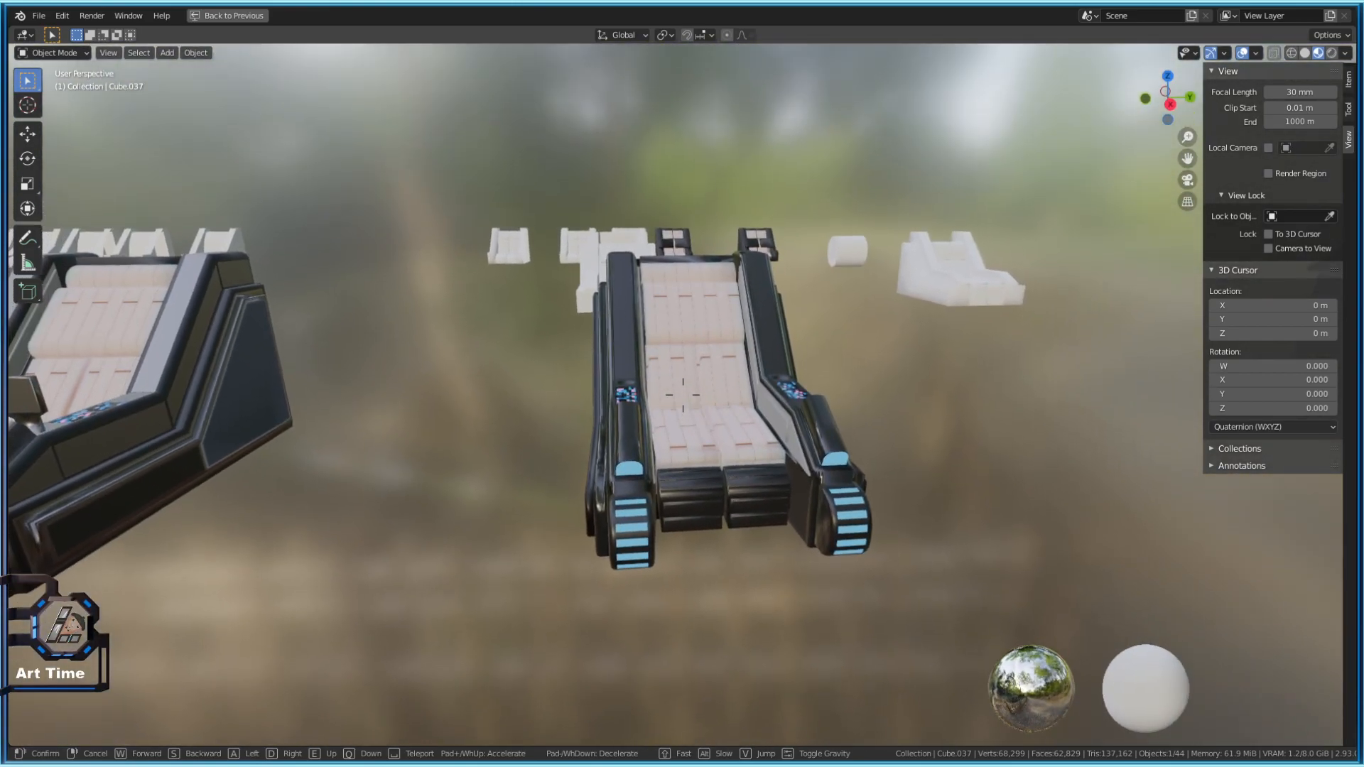
key(w)
key(a)
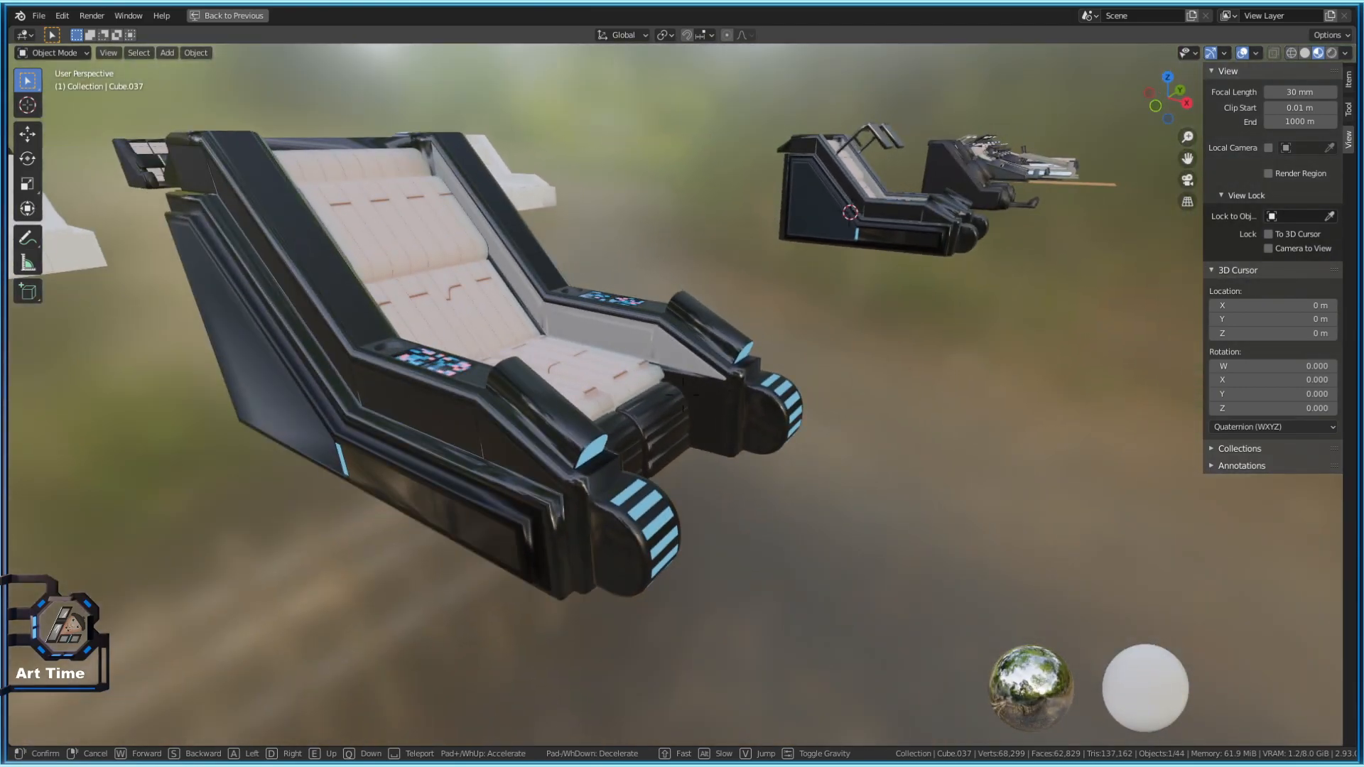
key(d)
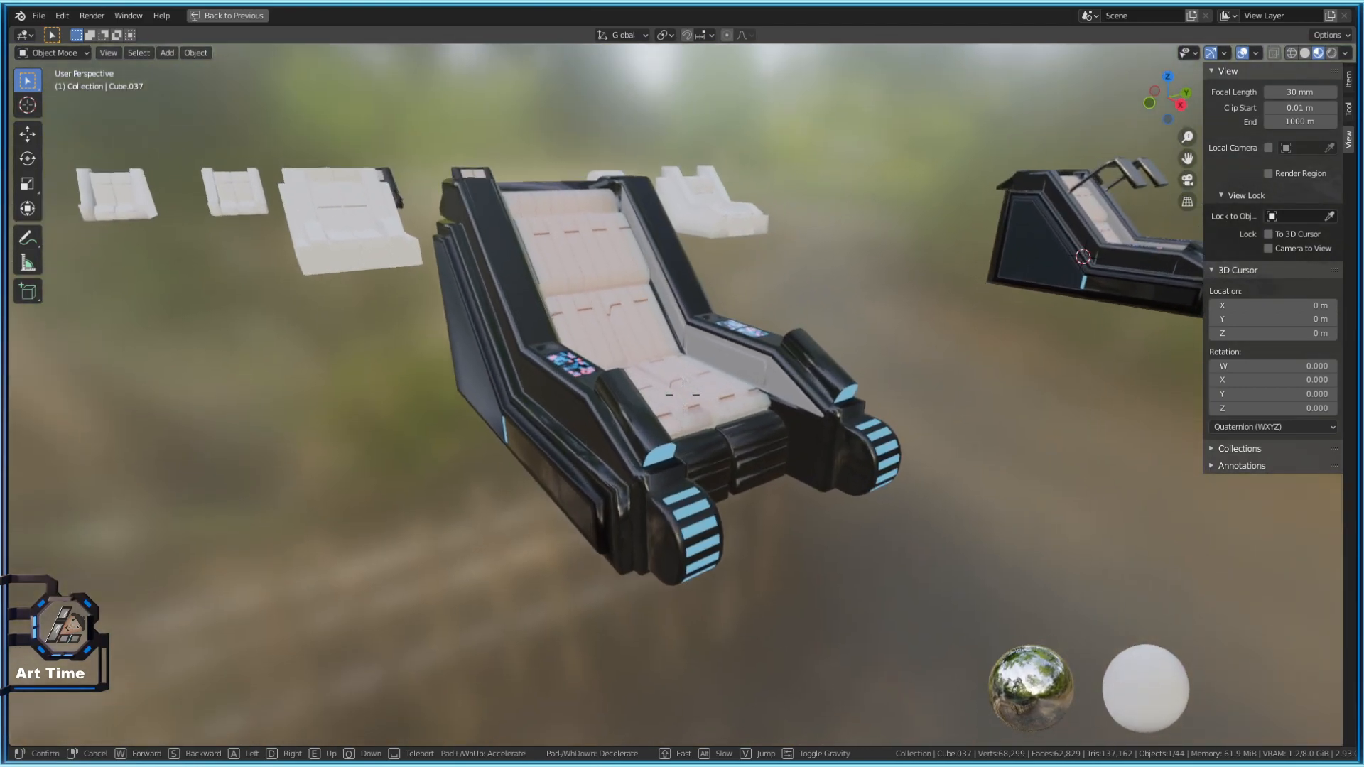
key(w)
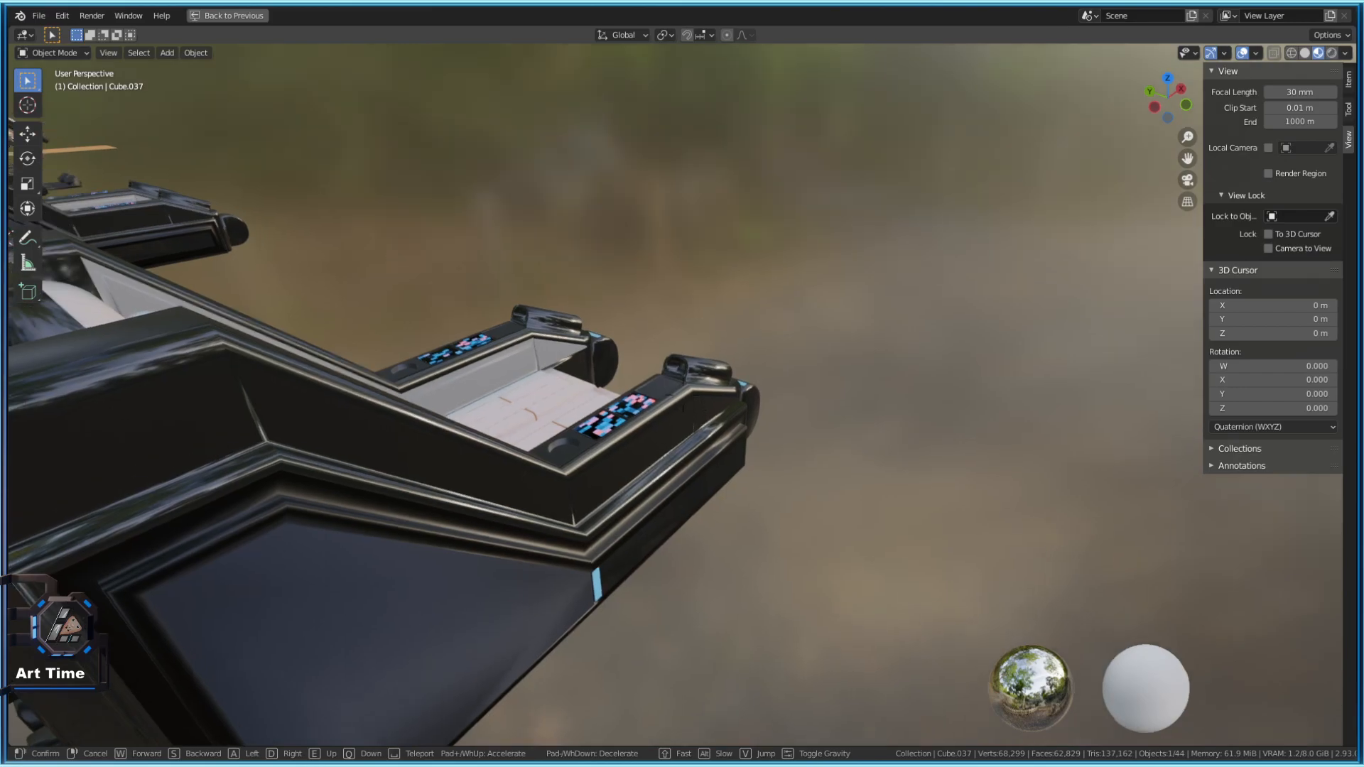
key(d)
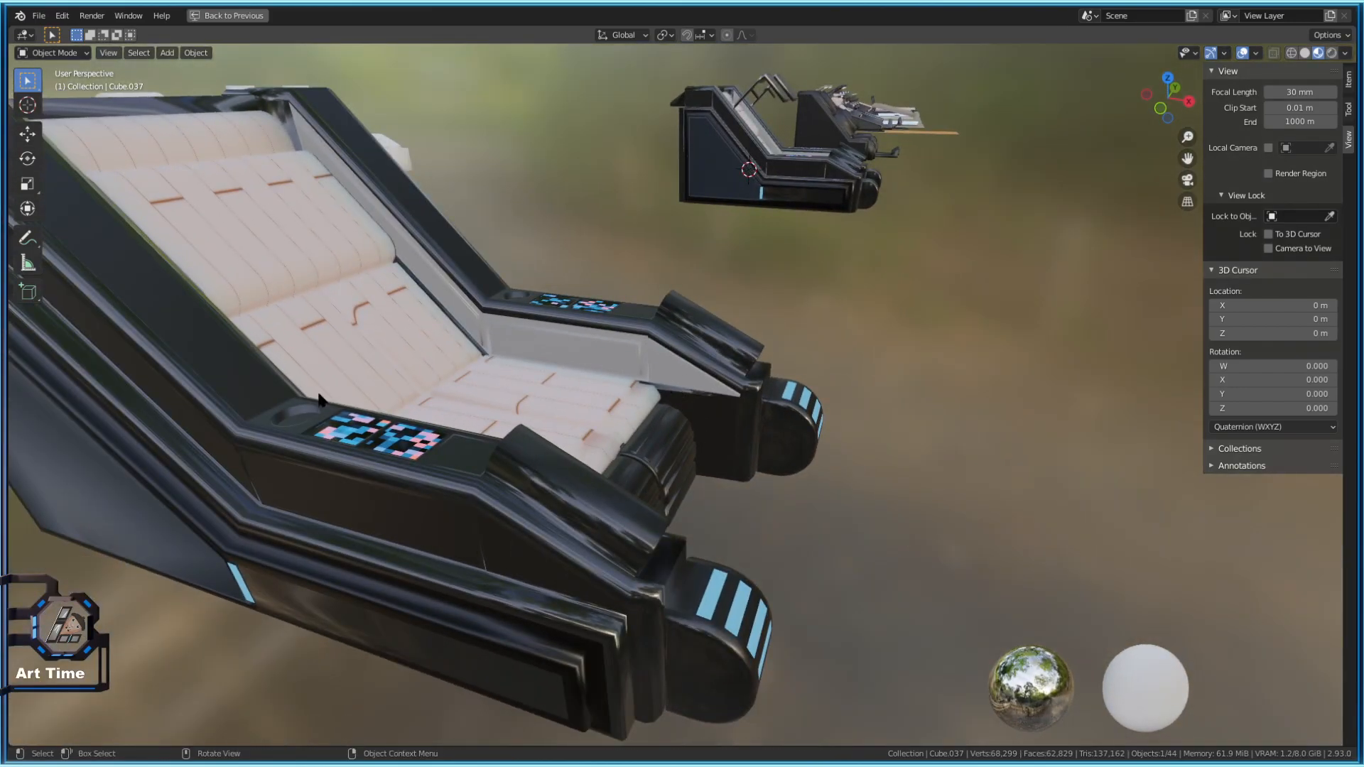
Move from the blue-striped seat to the seat with two overhead screens and examine it from the front and side
key(s)
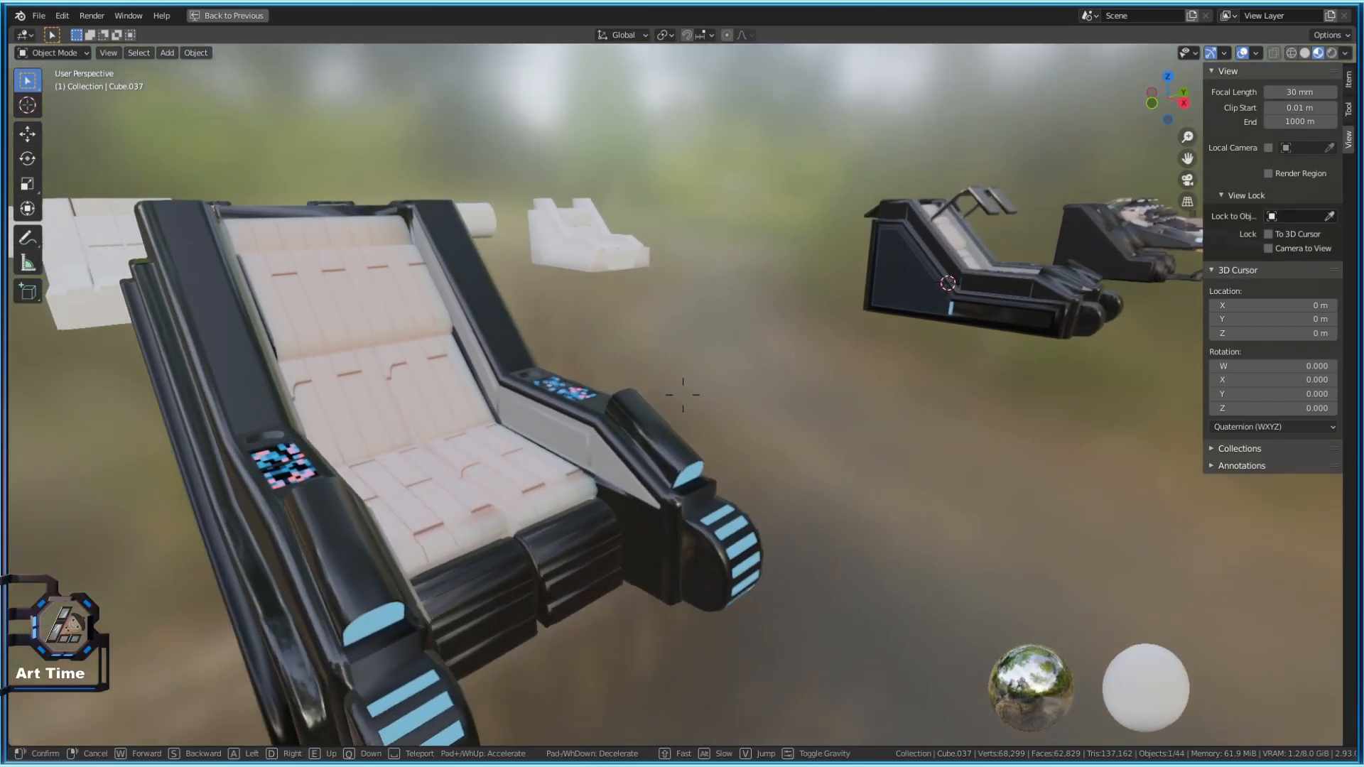
key(d)
key(w)
click(683, 395)
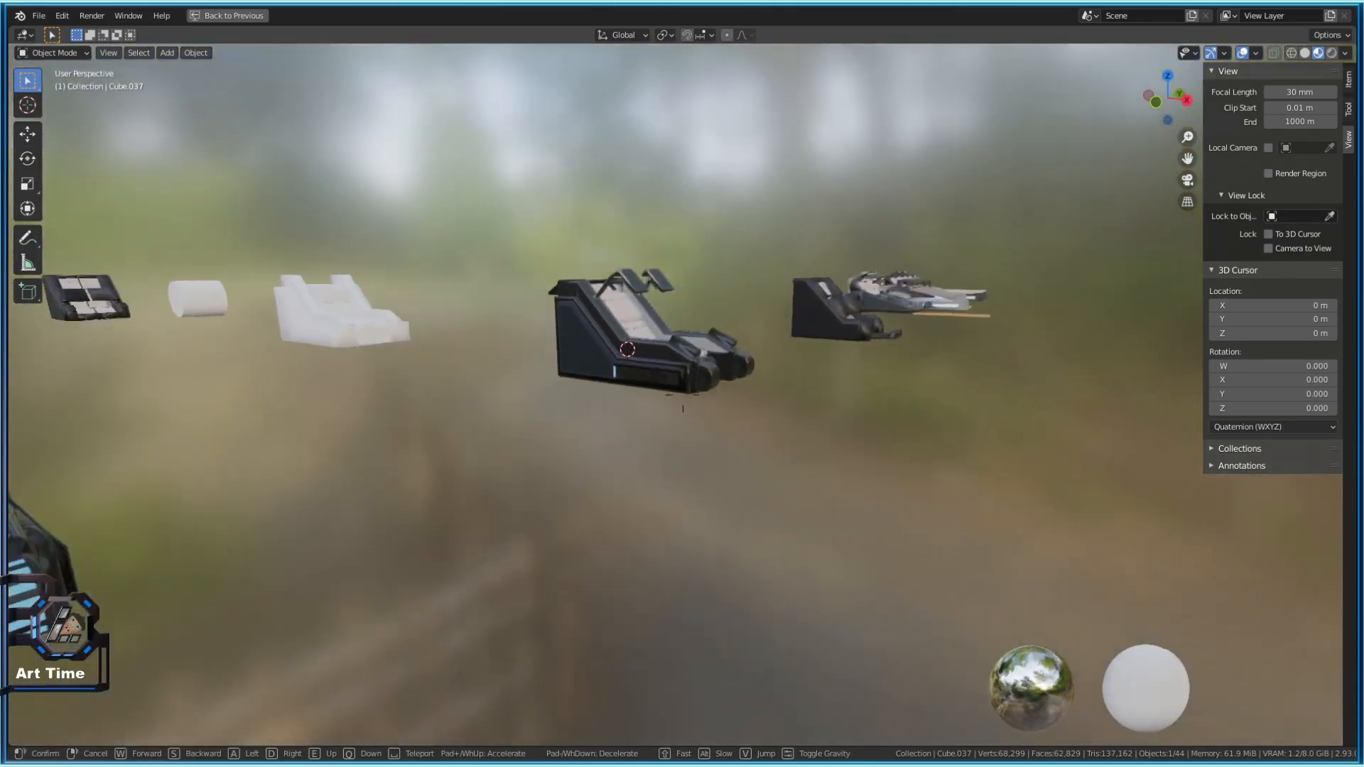
key(w)
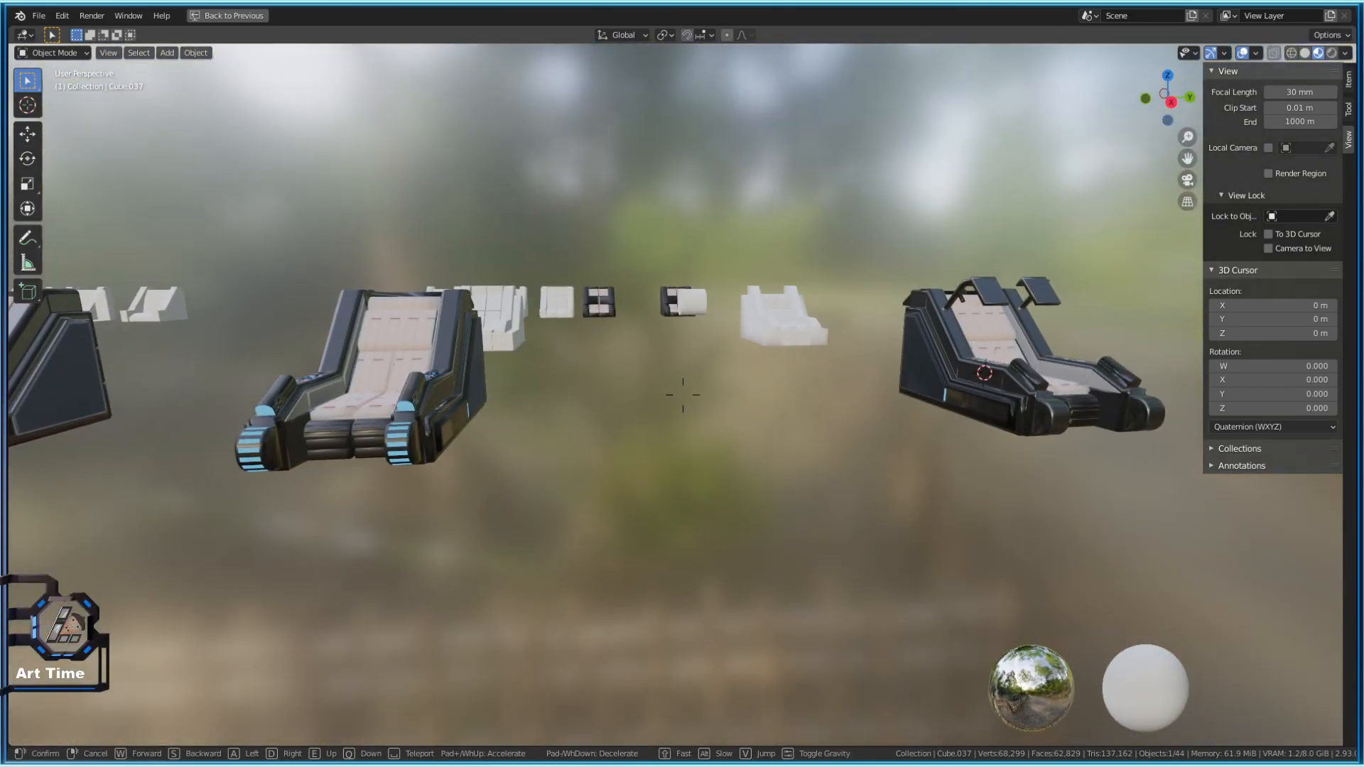
key(d)
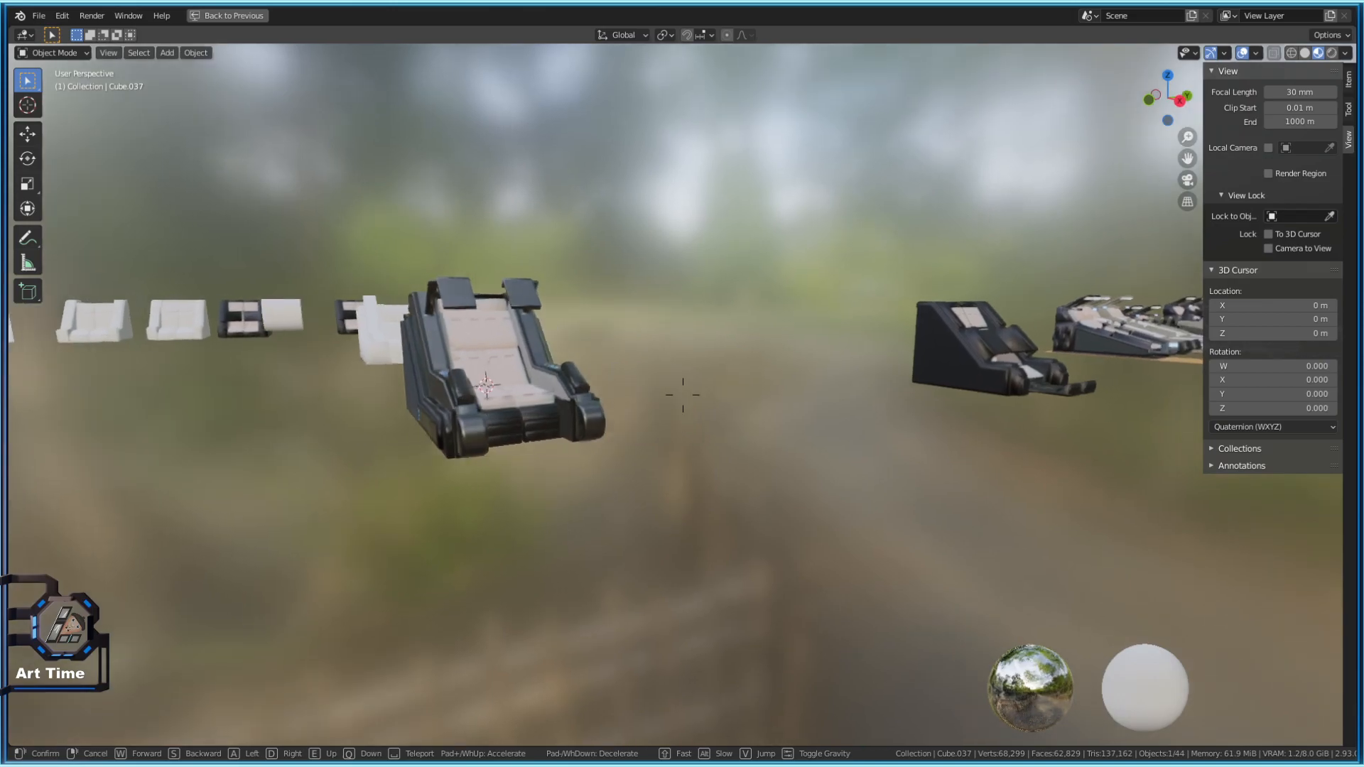
key(w)
key(d)
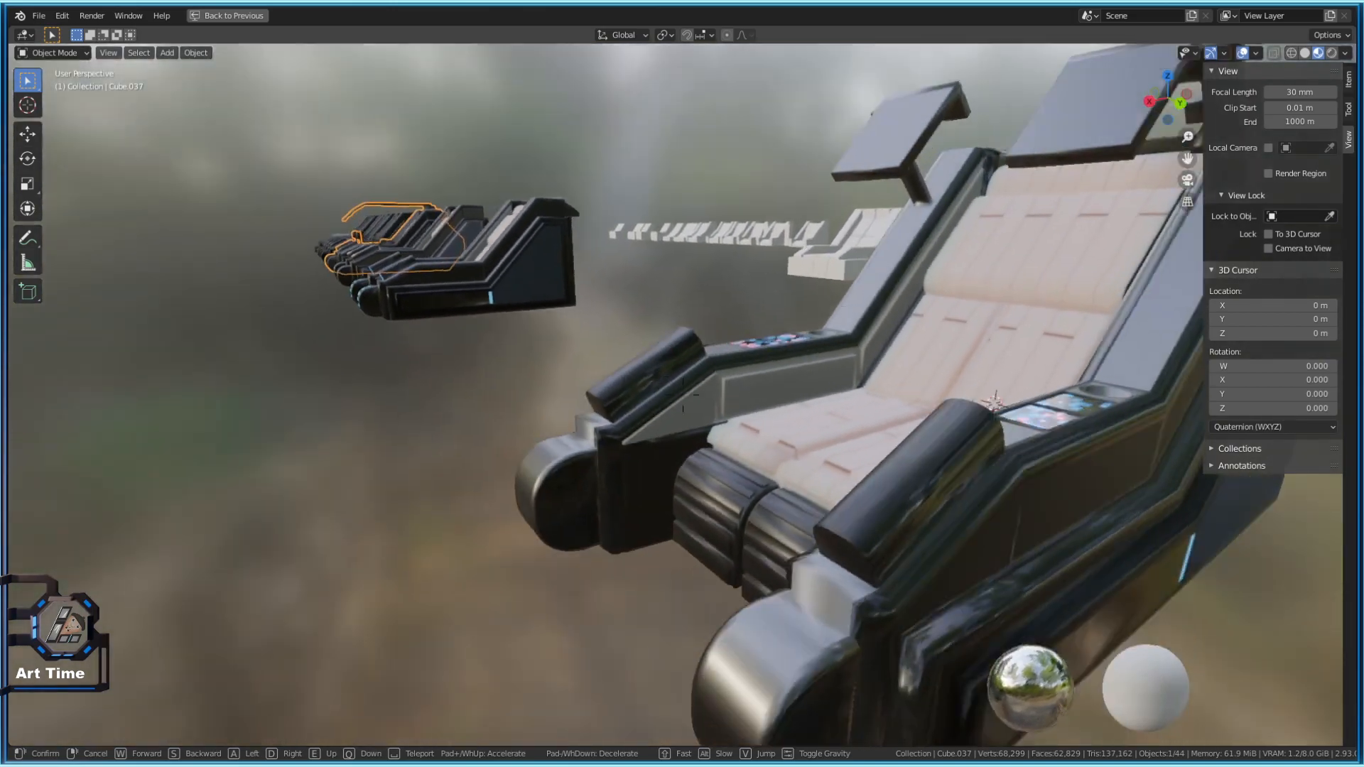
key(a)
key(w)
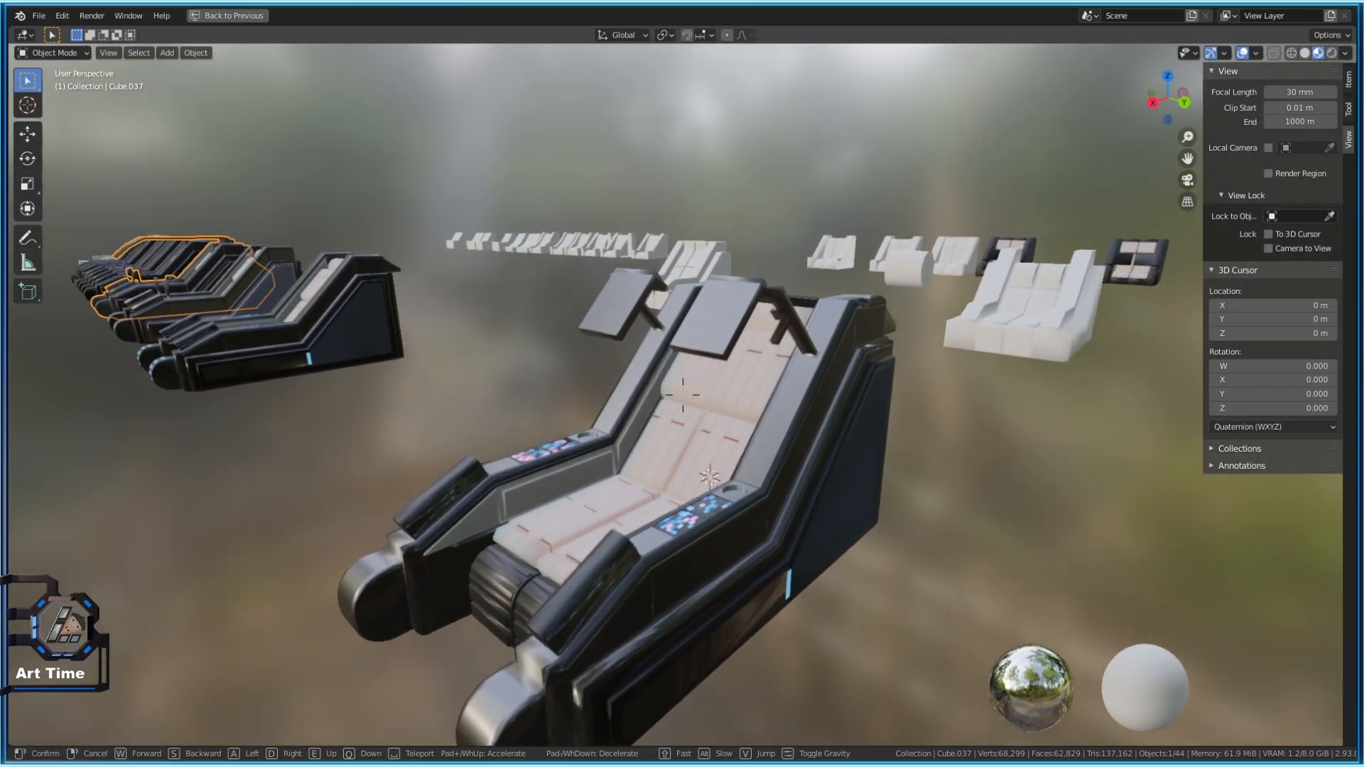
Compare the seat with two overhead screens against the row of other black seats, including a straight front view
key(d)
key(d)
key(w)
key(a)
key(w)
key(w)
key(d)
key(s)
key(a)
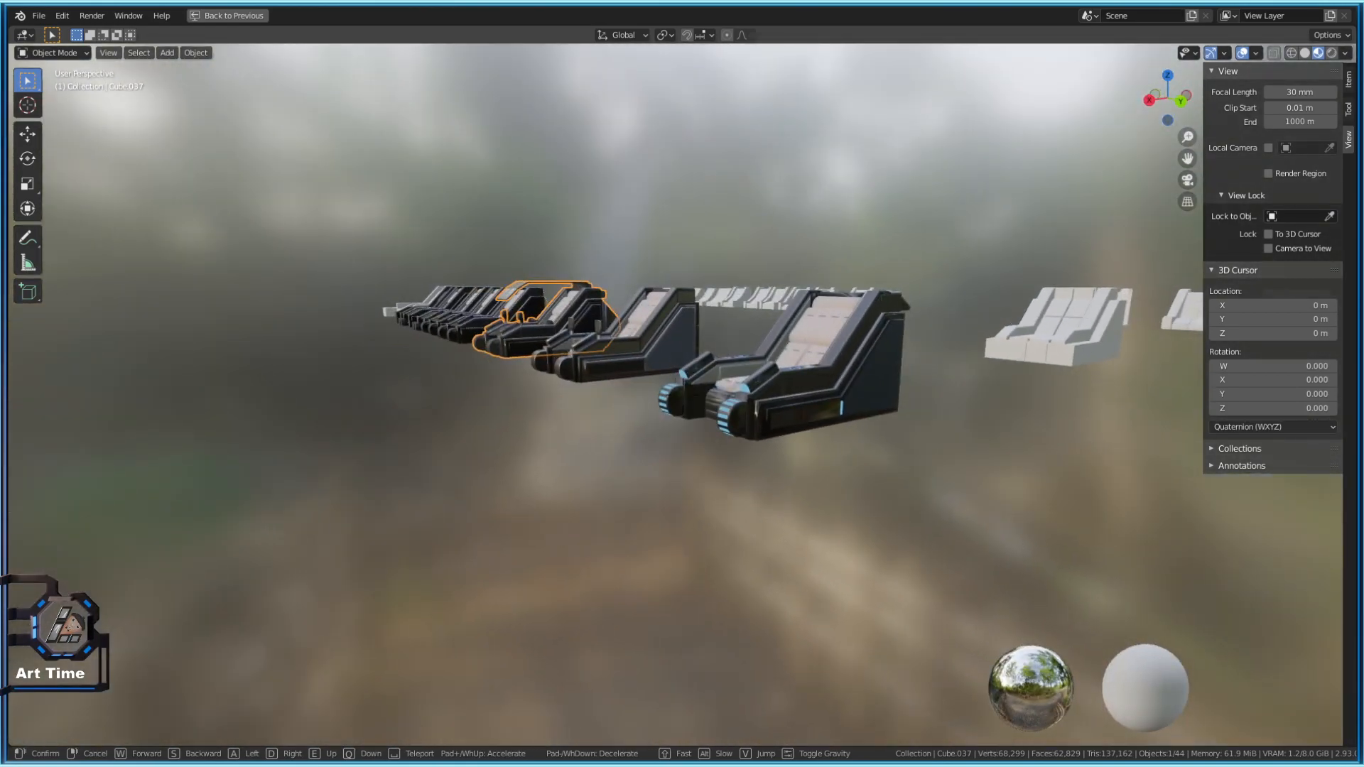
key(d)
key(w)
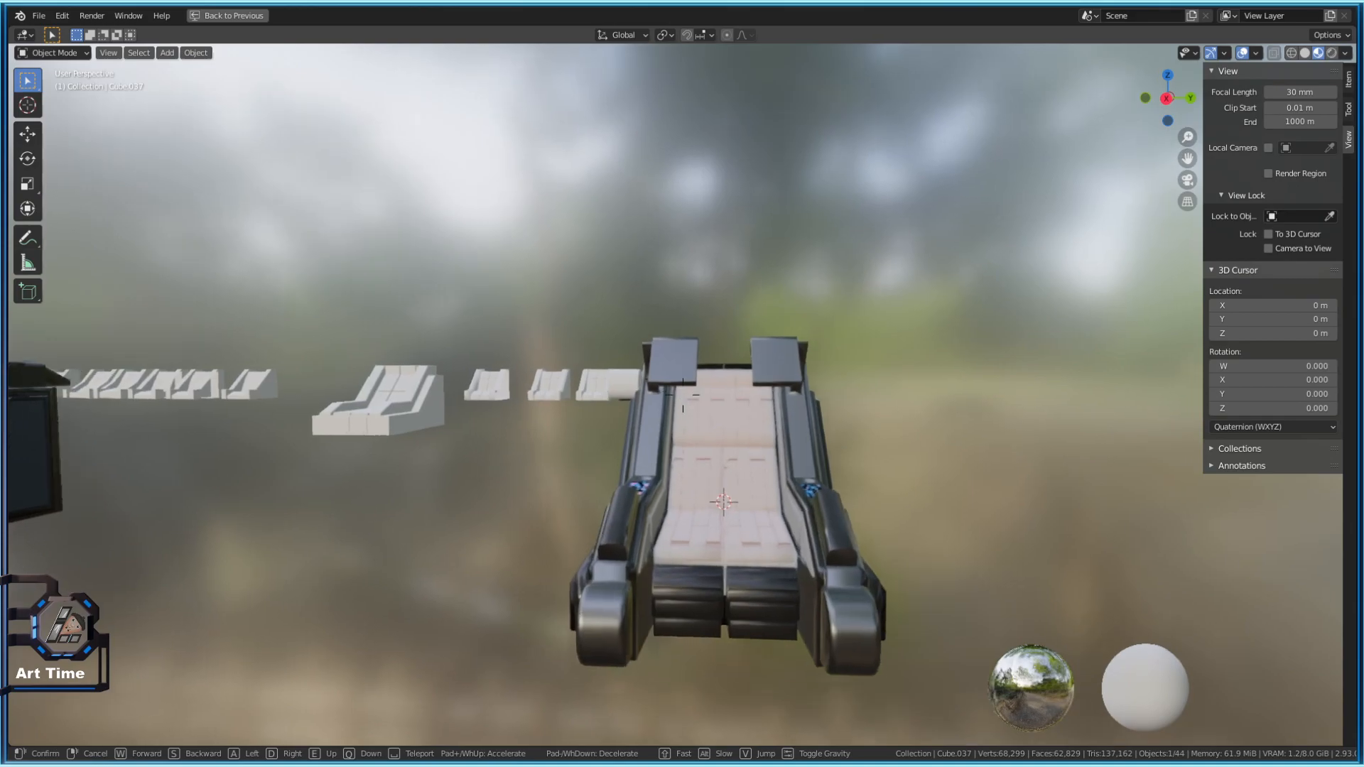
Examine the two overhead screens and their mounting arms up close from below
key(w)
key(d)
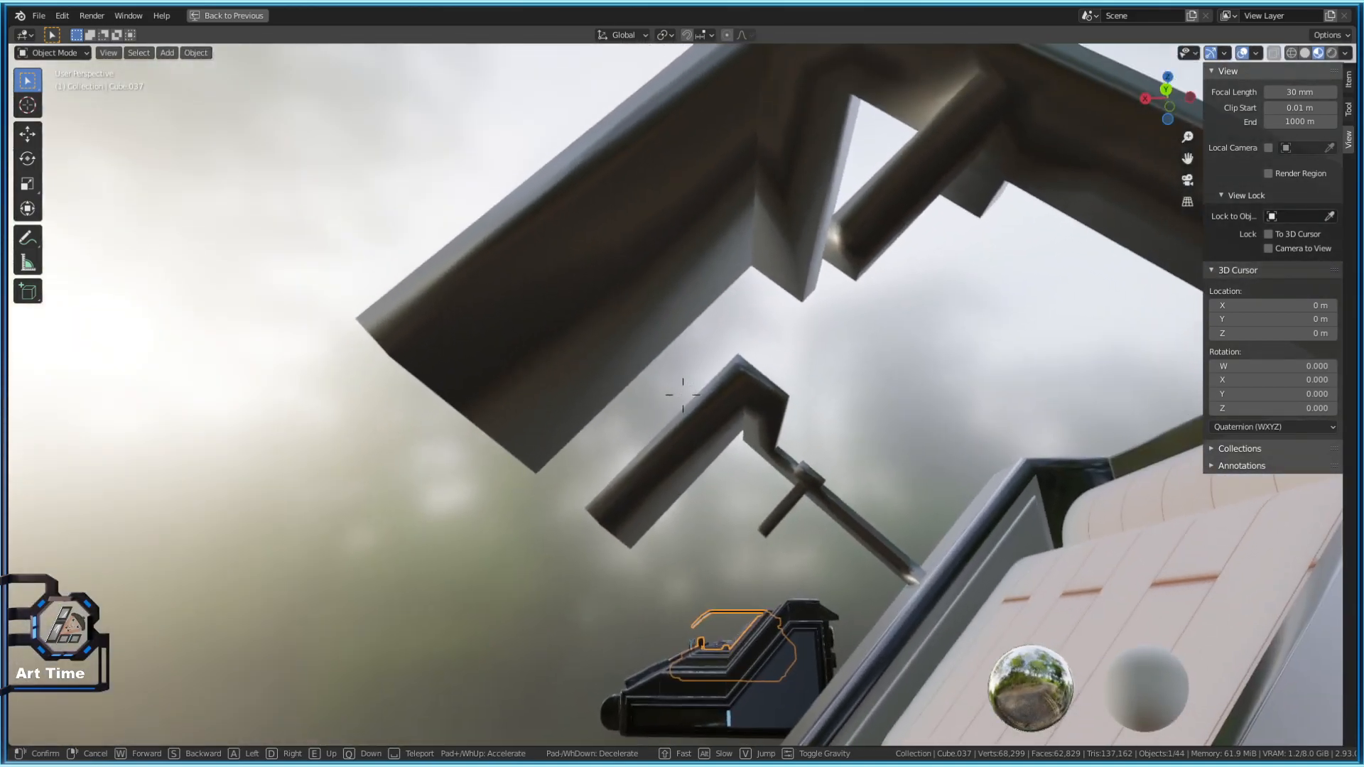
key(s)
key(s)
key(a)
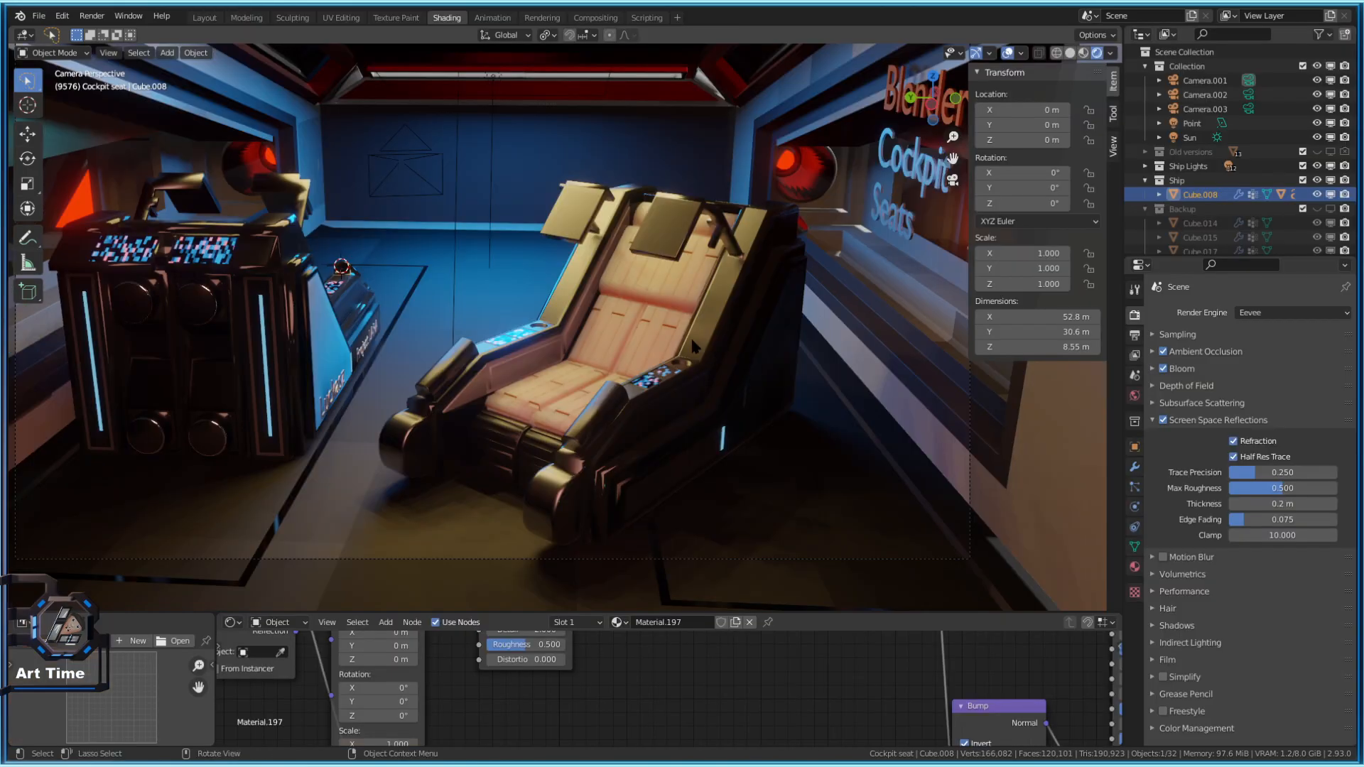
Inspect the lit ship's front hull from outside, continuing through the windshield to the front wall inside the cockpit
middle_drag(655, 268, 505, 274)
key(ctrl+space)
key(d)
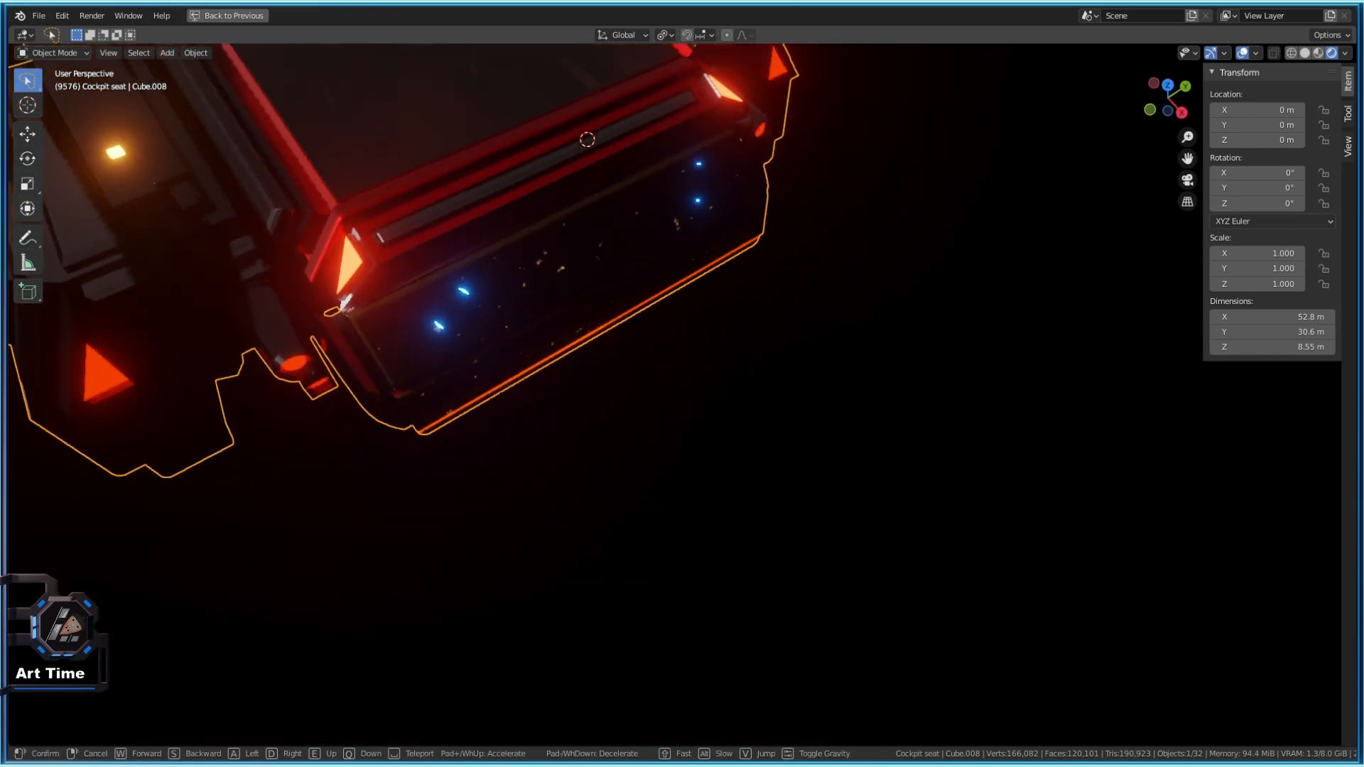
key(s)
key(w)
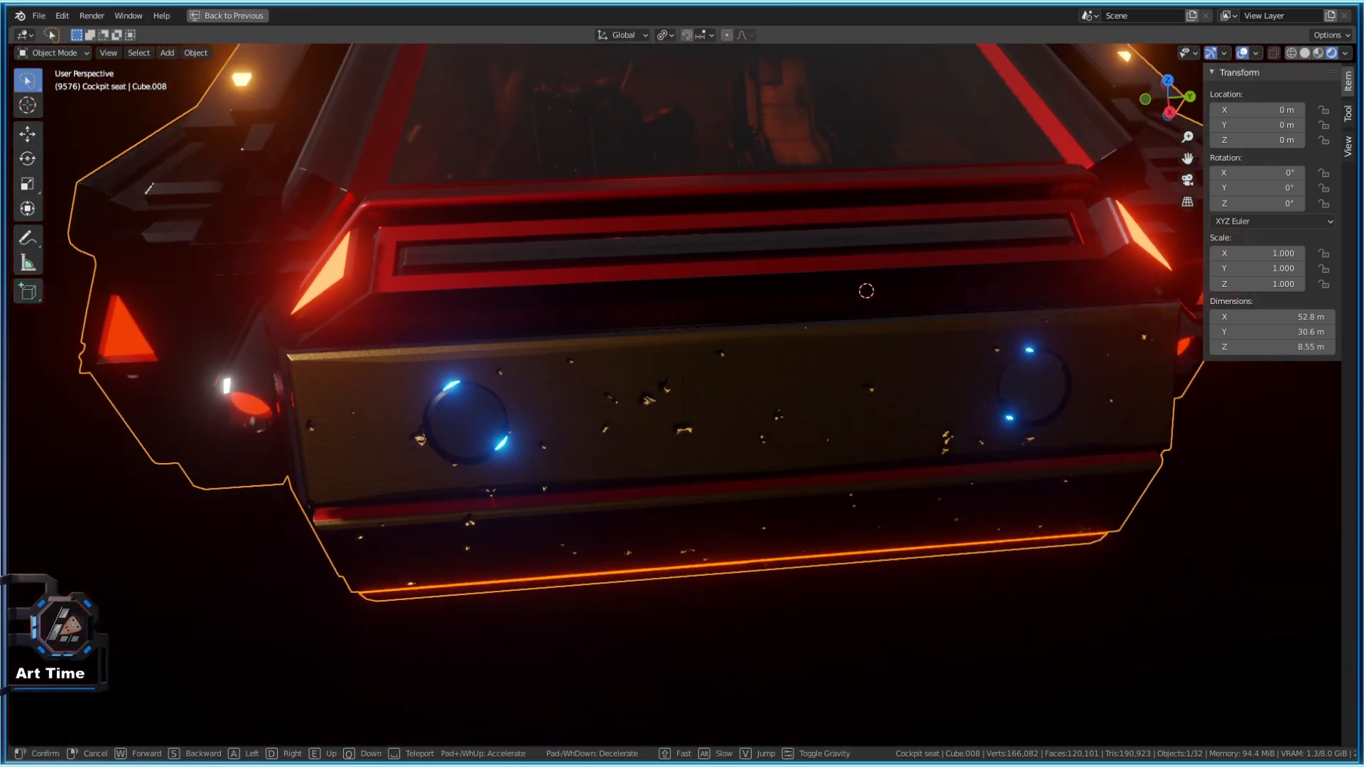
key(w)
key(w)
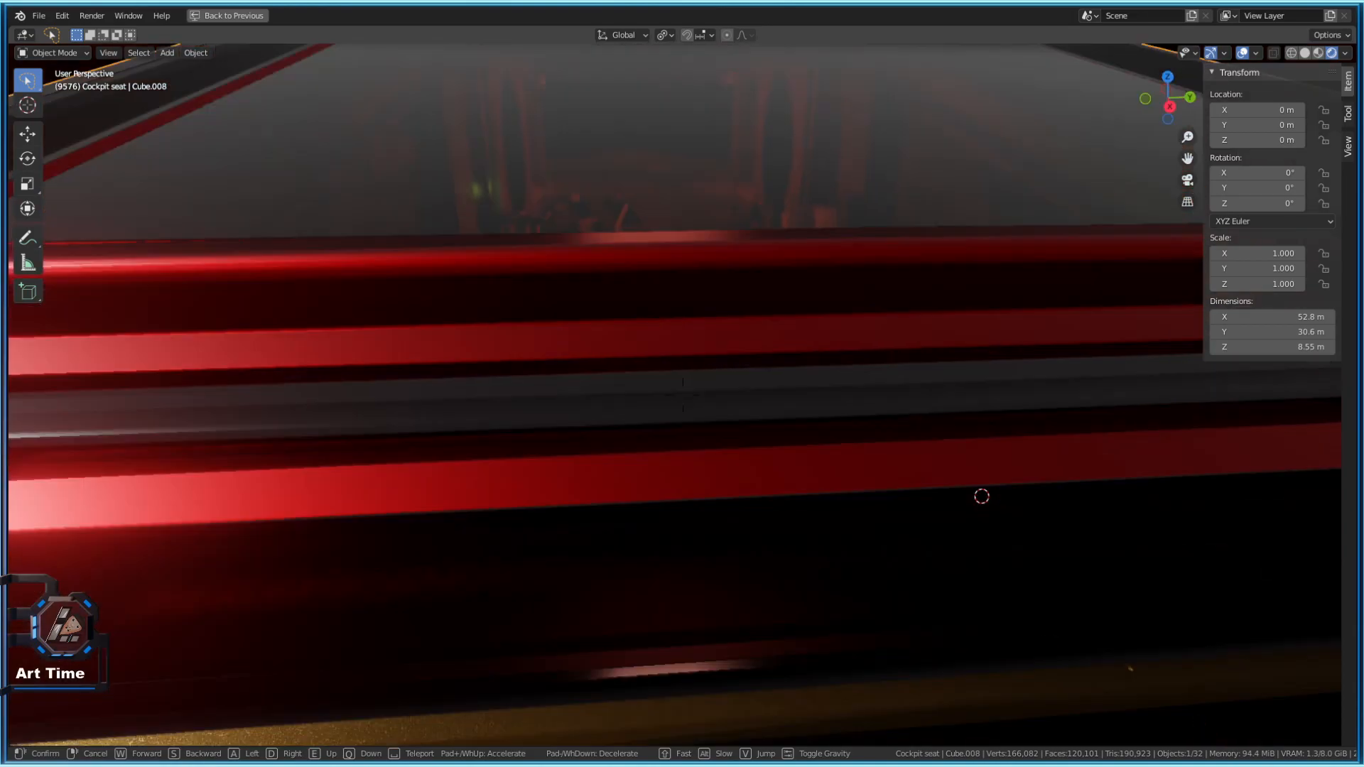
key(w)
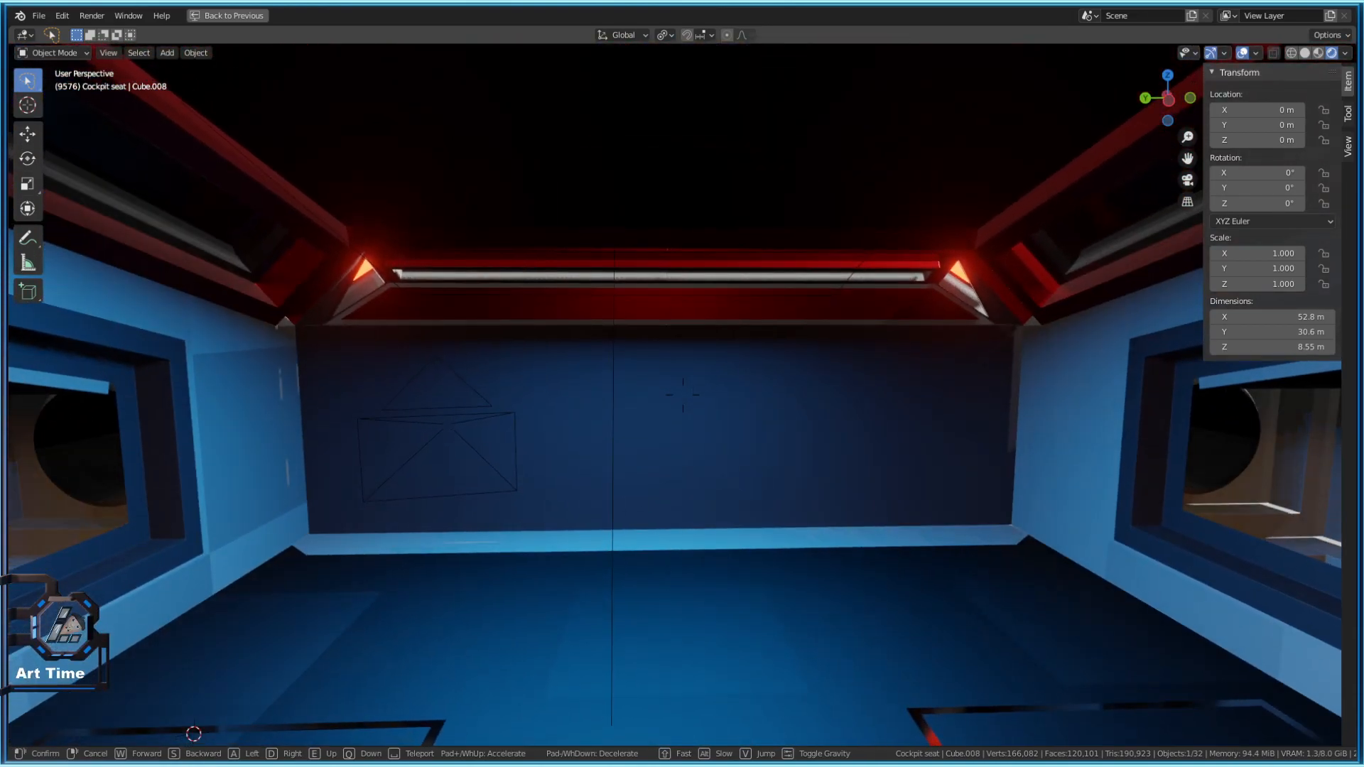
click(685, 400)
Hide the ship hull's Mirror modifier in the viewport and view the remaining half in Solid shading
key(Tab)
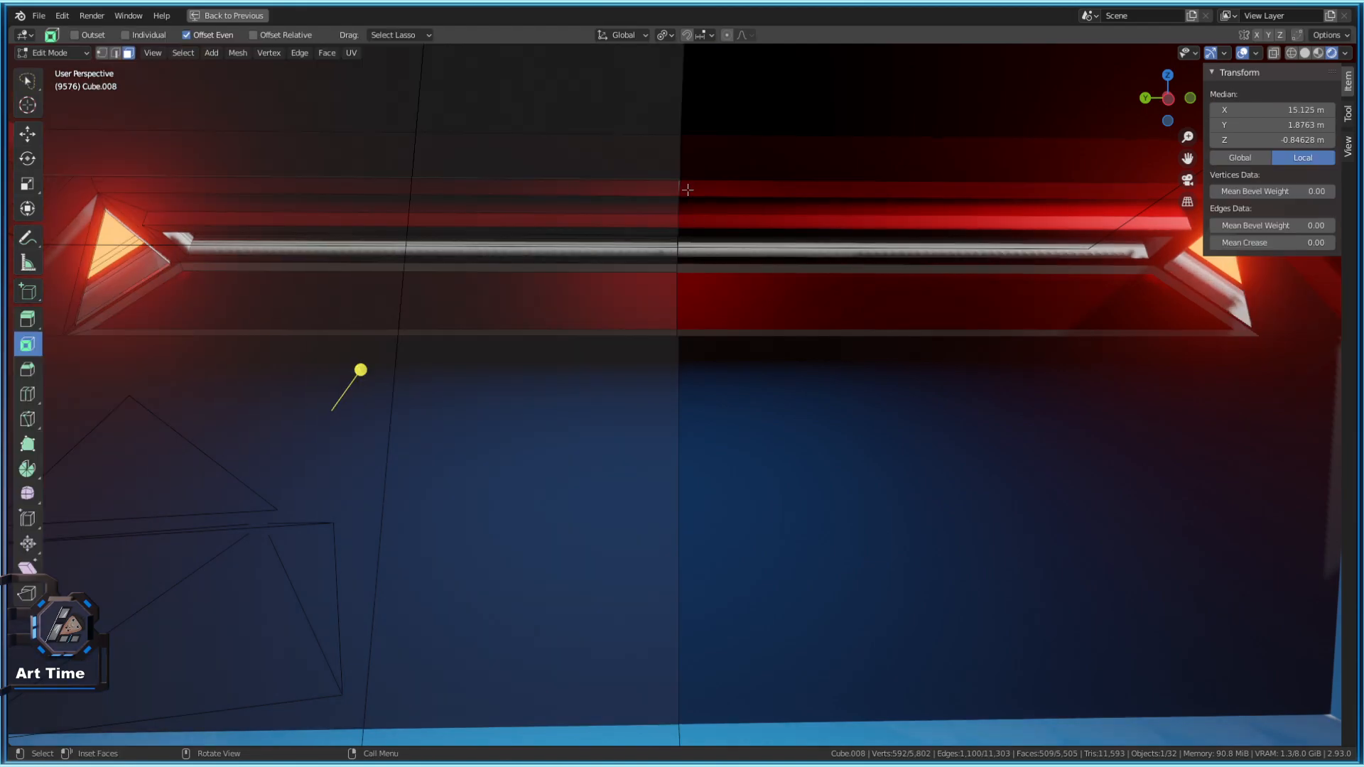
key(Tab)
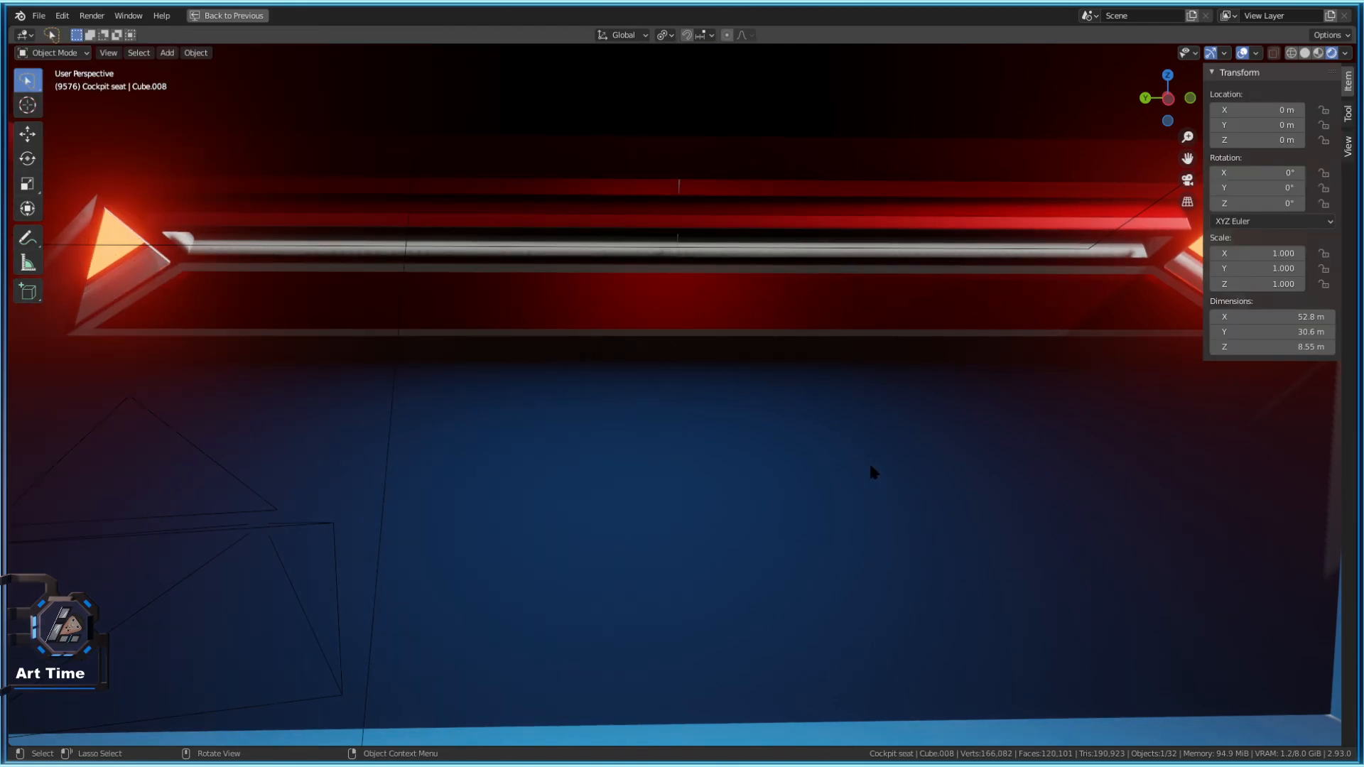
key(ctrl+space)
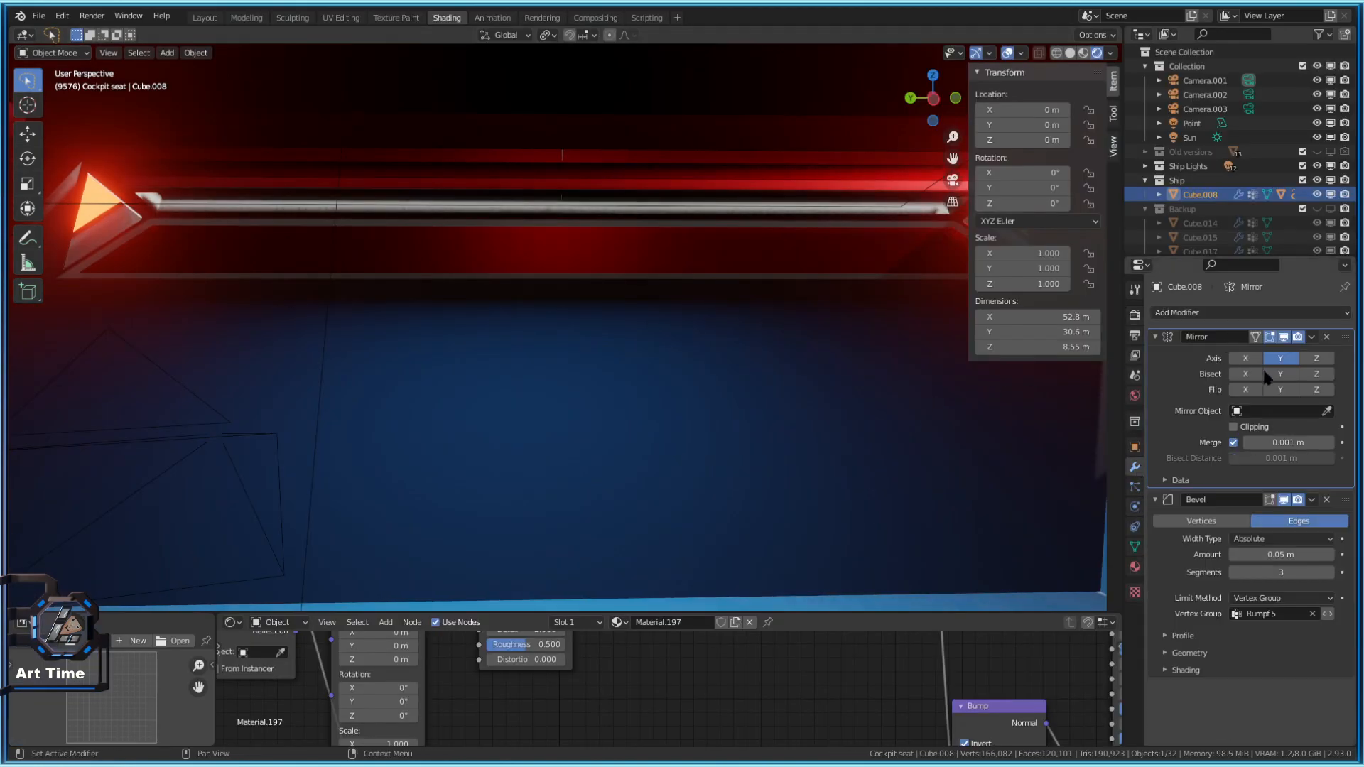
click(1283, 337)
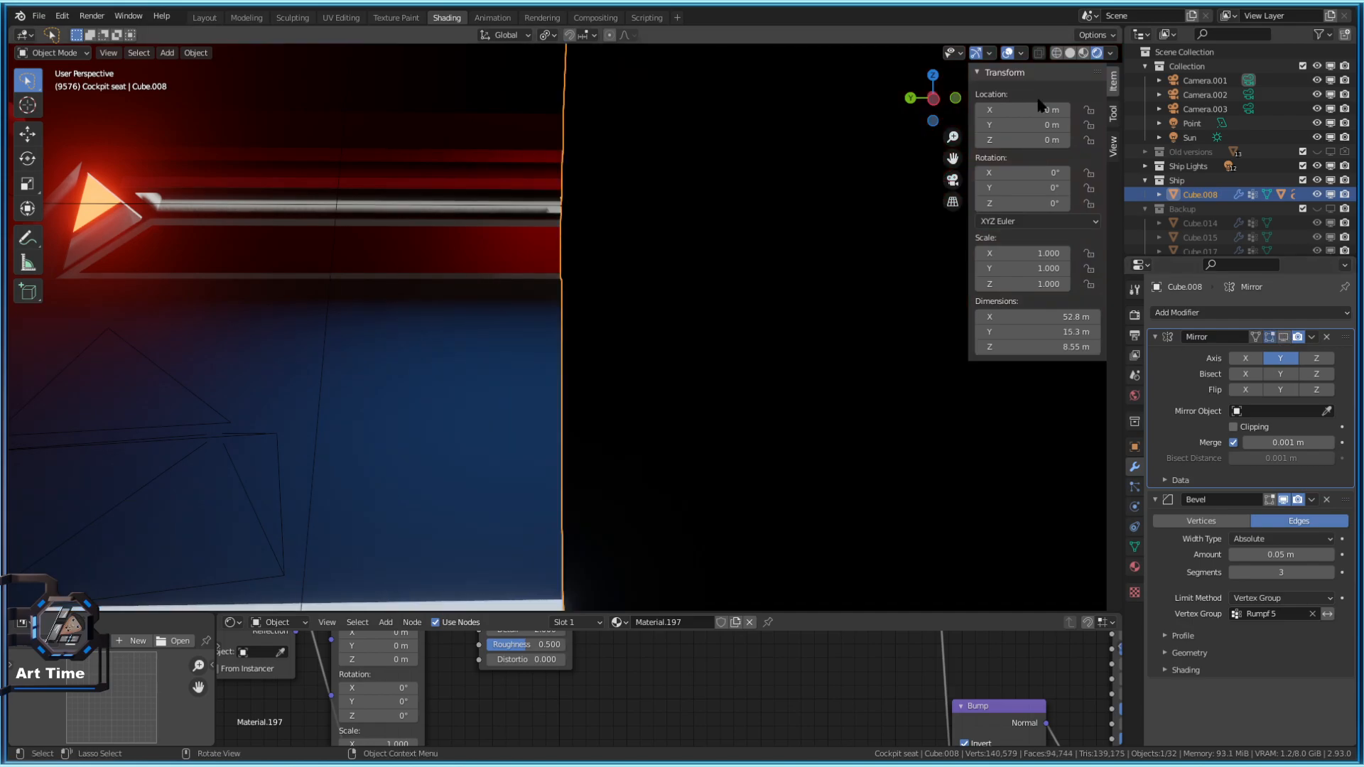
click(1069, 52)
middle_drag(693, 243, 673, 248)
shift+middle_drag(330, 432, 448, 358)
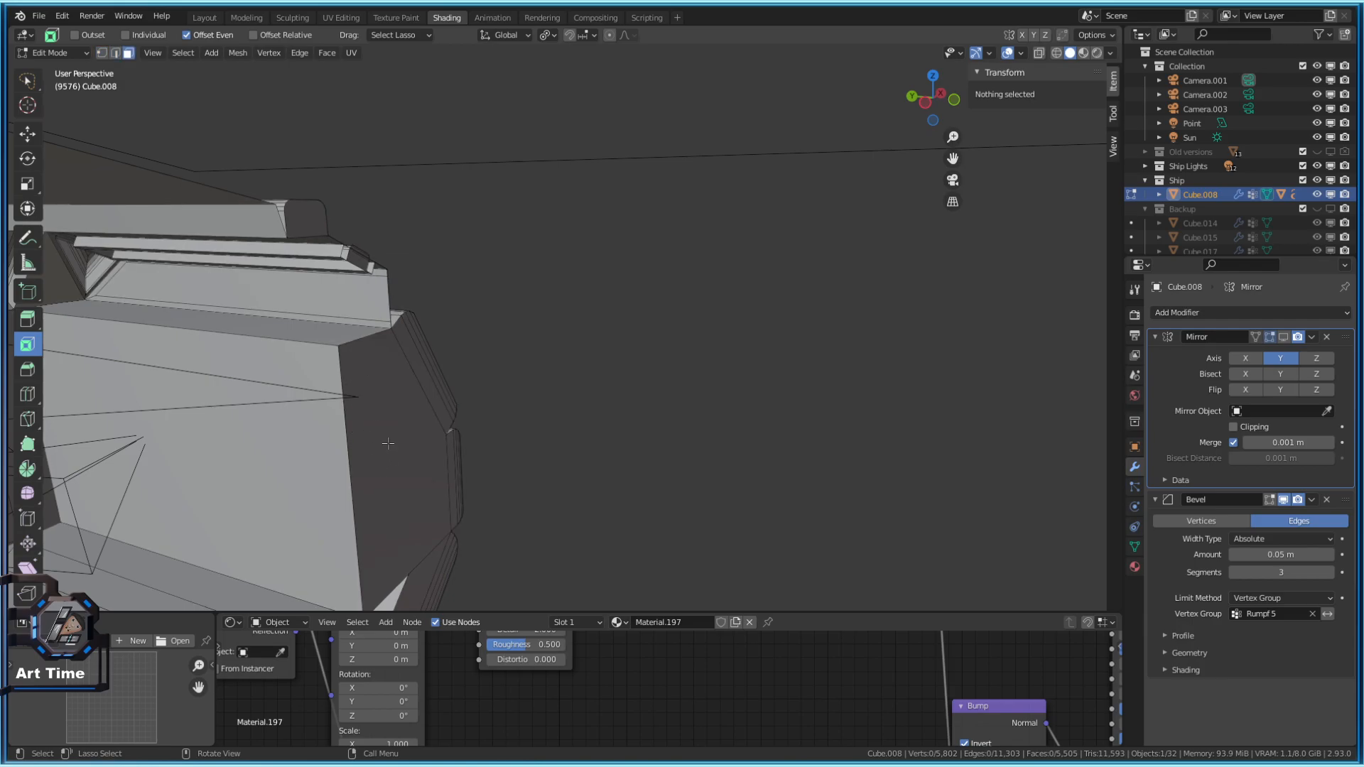
Try to delete the large inner face of the front hull at the mirror plane
middle_drag(423, 467, 583, 395)
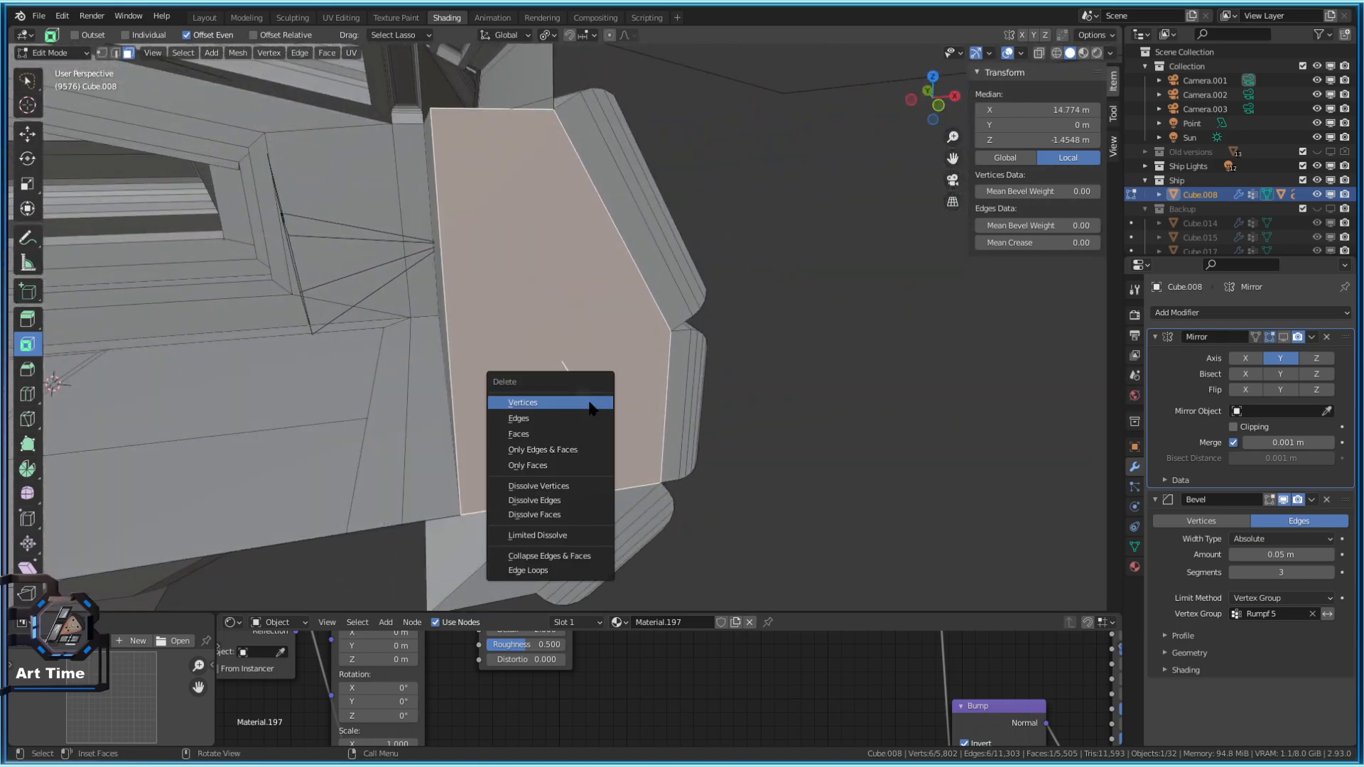
click(518, 449)
middle_drag(519, 449, 615, 390)
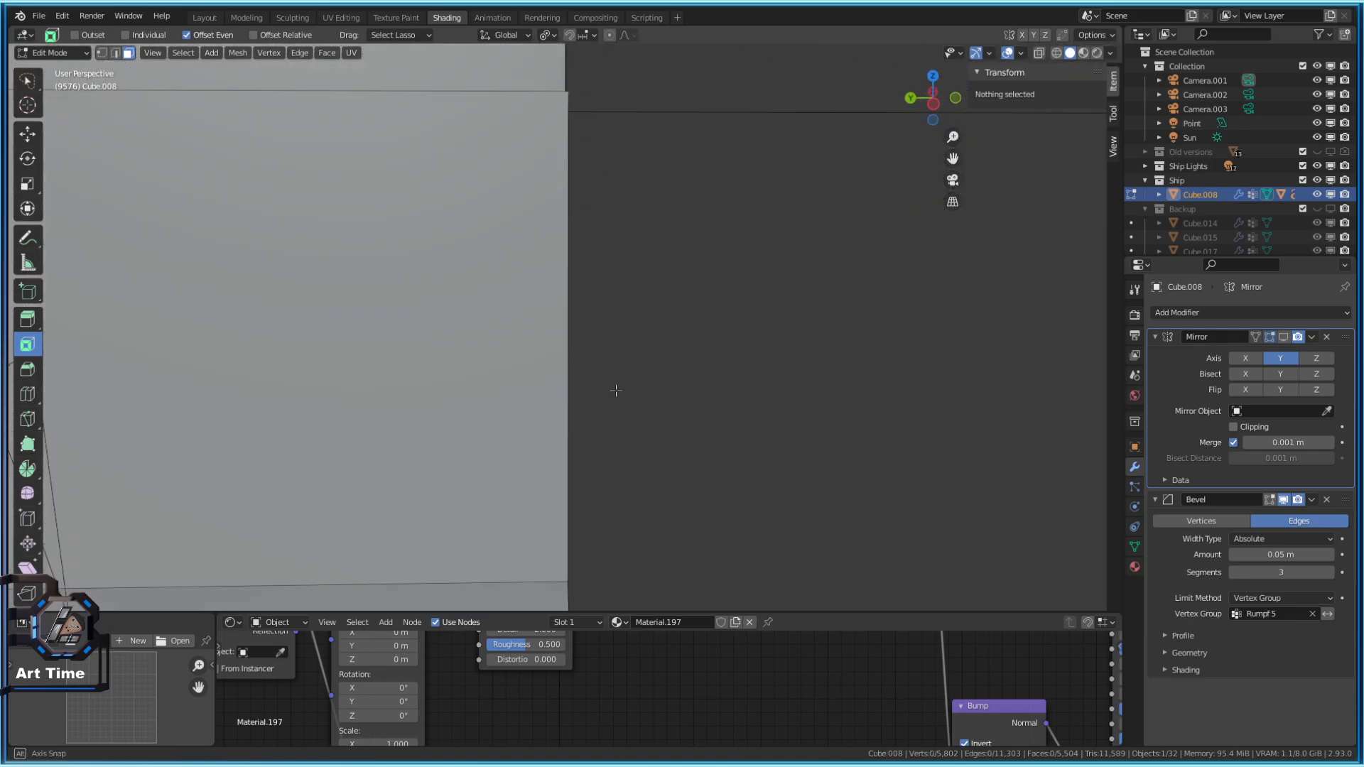
Show the Mirror modifier in the viewport, disable its edit mode display, and check the hull in Rendered shading
click(1282, 336)
click(1269, 338)
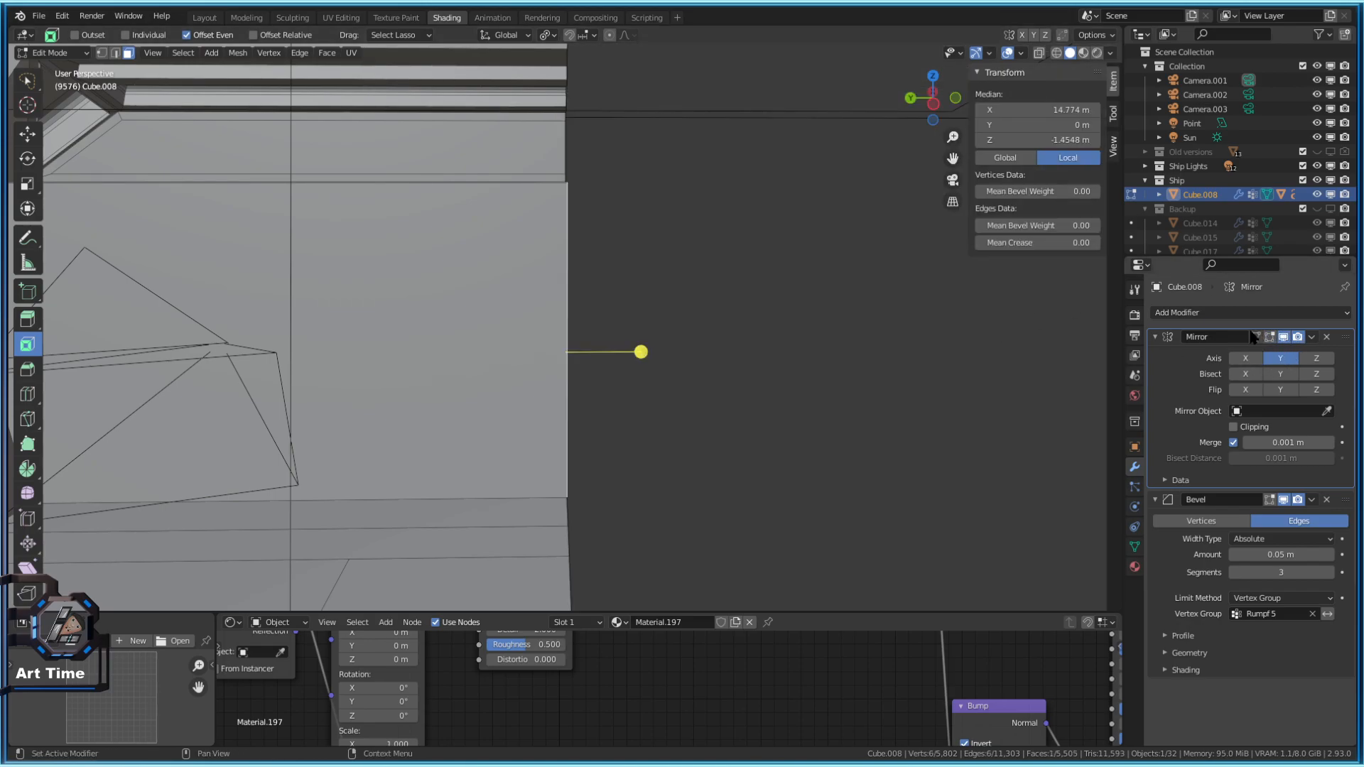
click(1097, 52)
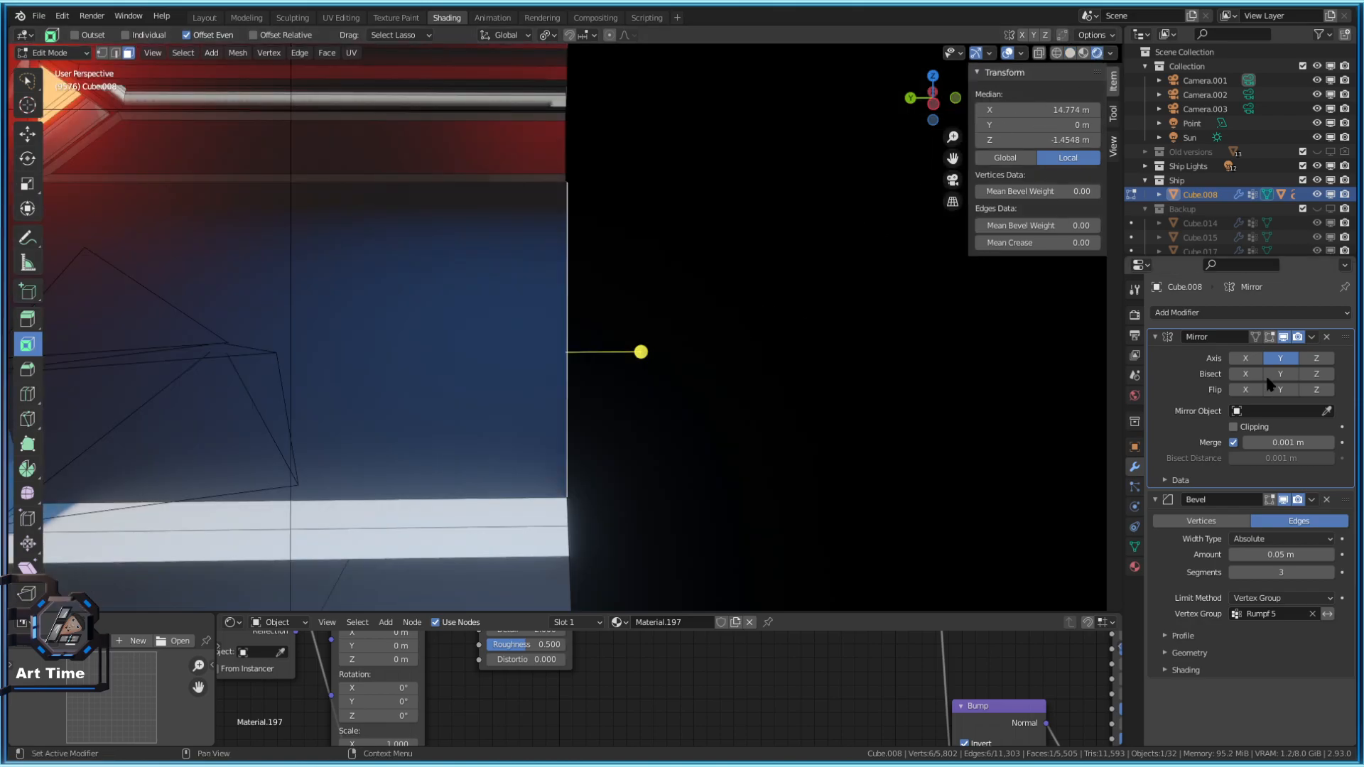
key(Tab)
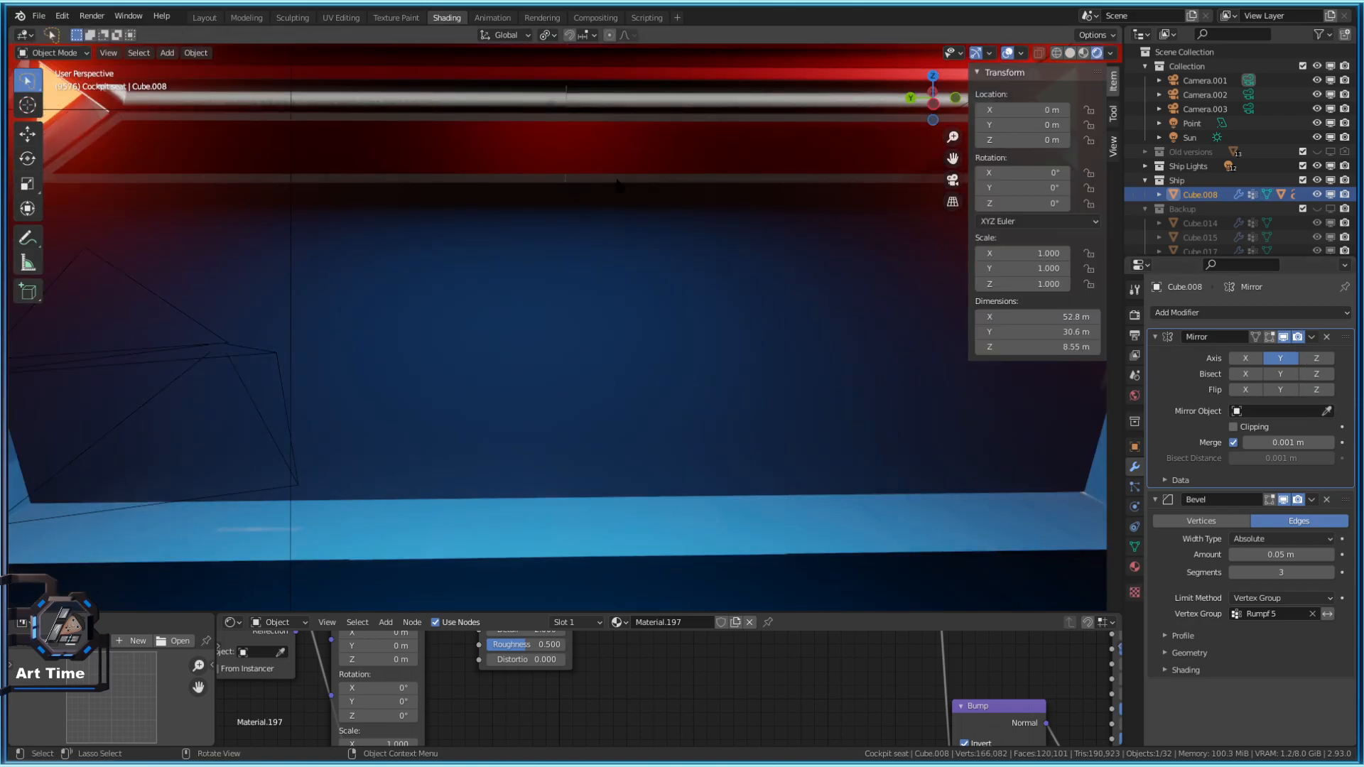
Select an inner end face of the front window trim at the mirror plane and view it in Material Preview shading
key(Tab)
click(561, 141)
middle_drag(651, 188, 493, 253)
click(1084, 54)
middle_drag(533, 170, 564, 125)
click(506, 121)
key(KP_Decimal)
middle_drag(745, 220, 648, 210)
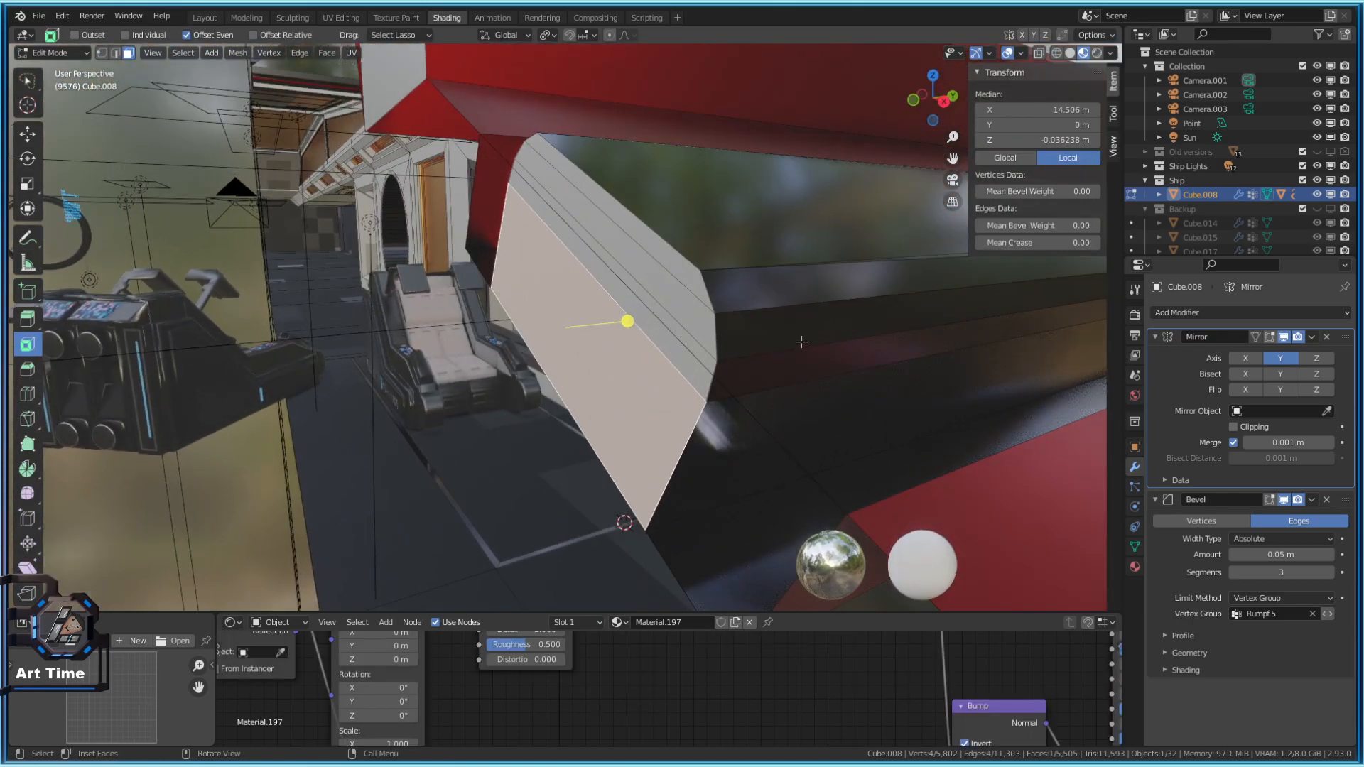
key(Escape)
Examine the cutaway front hull at the mirror plane from its nose and open side
key(shift+grave)
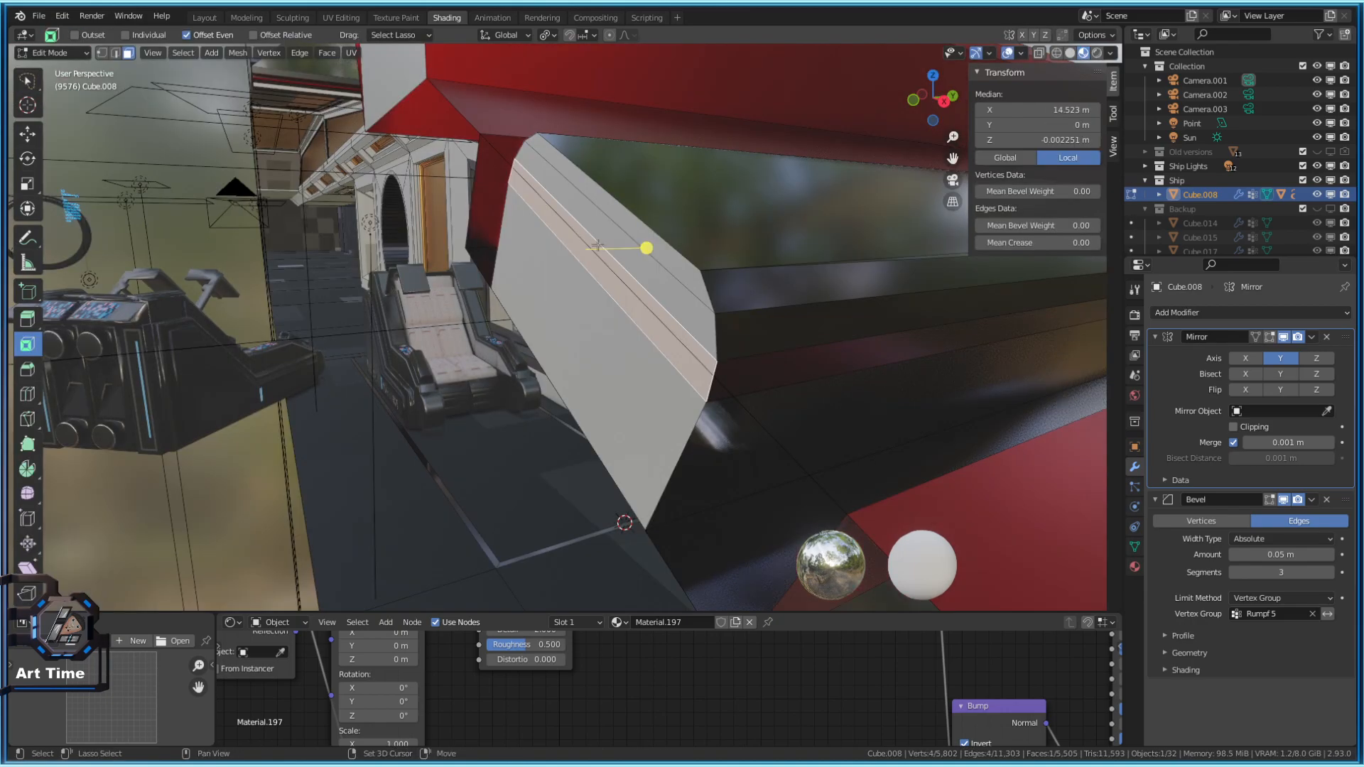
key(d)
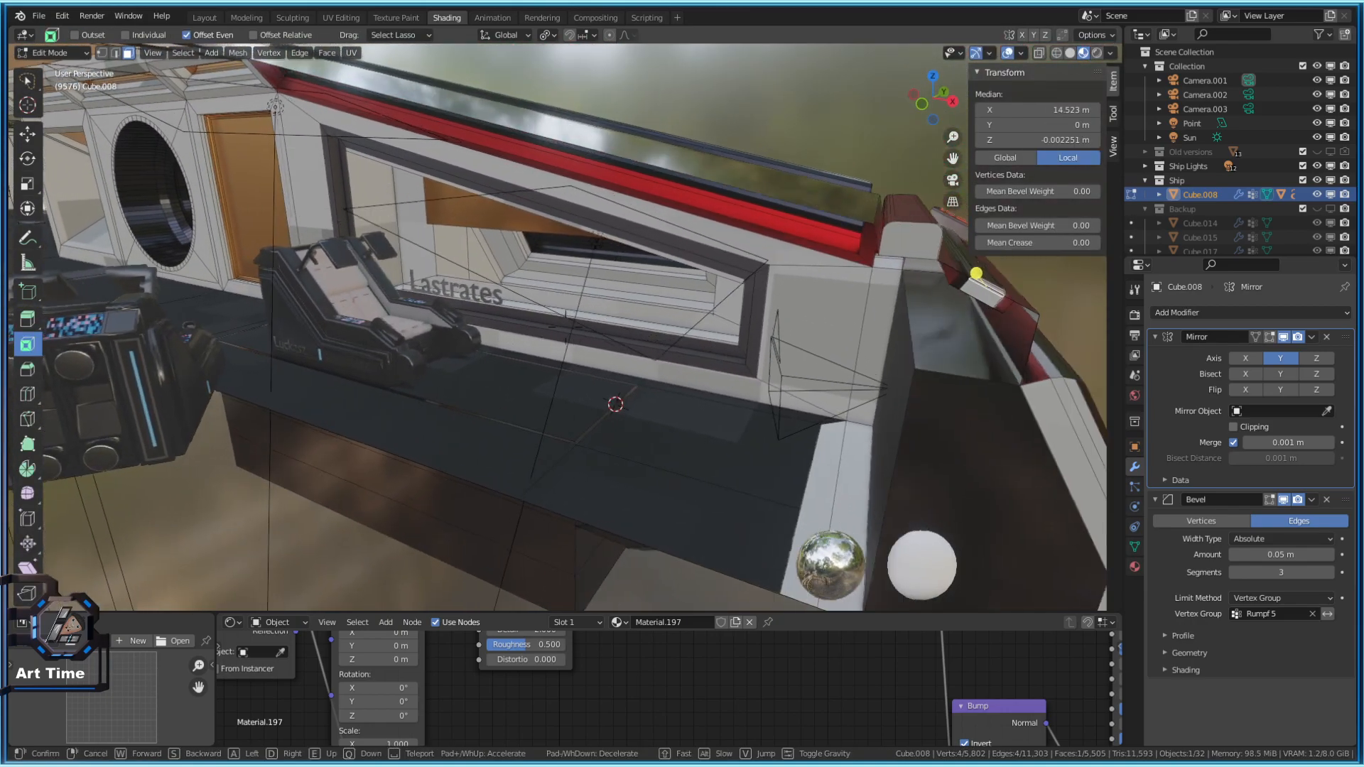
key(d)
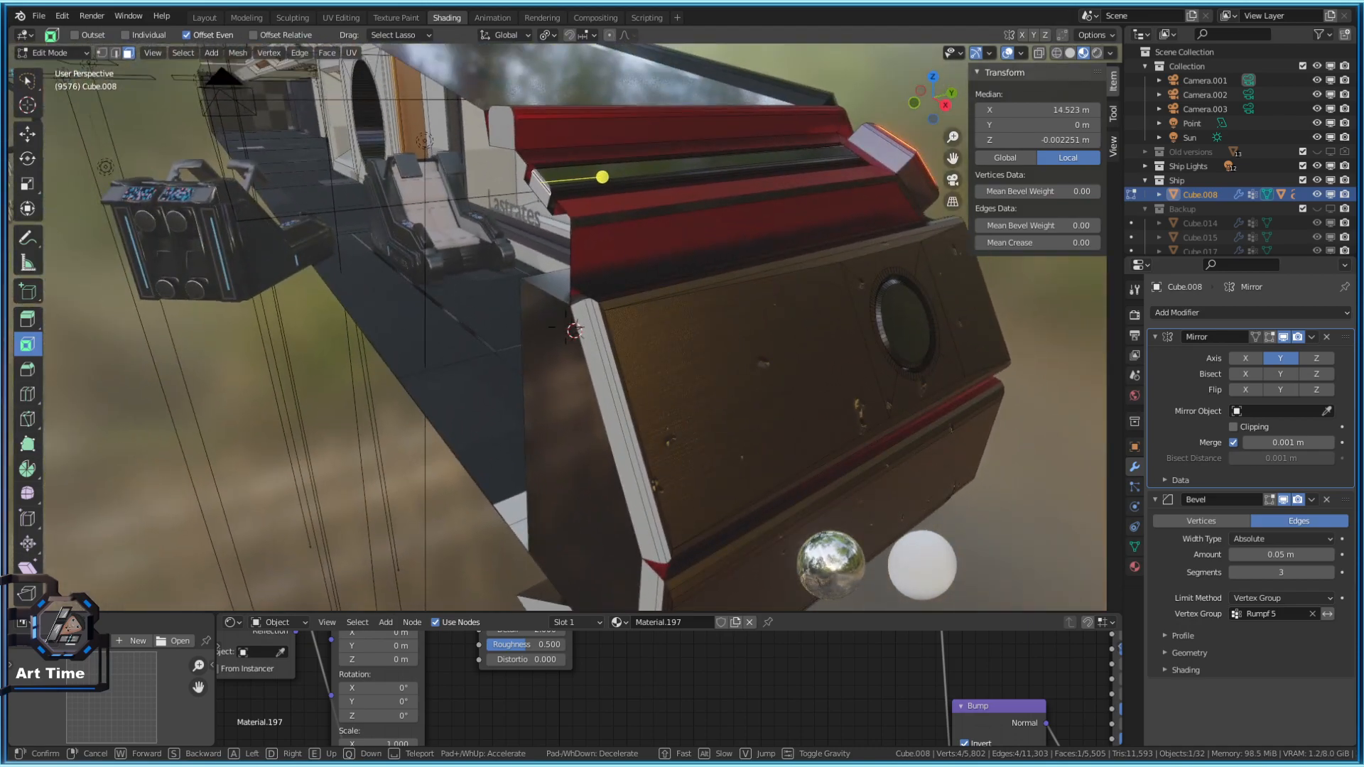
key(ctrl+space)
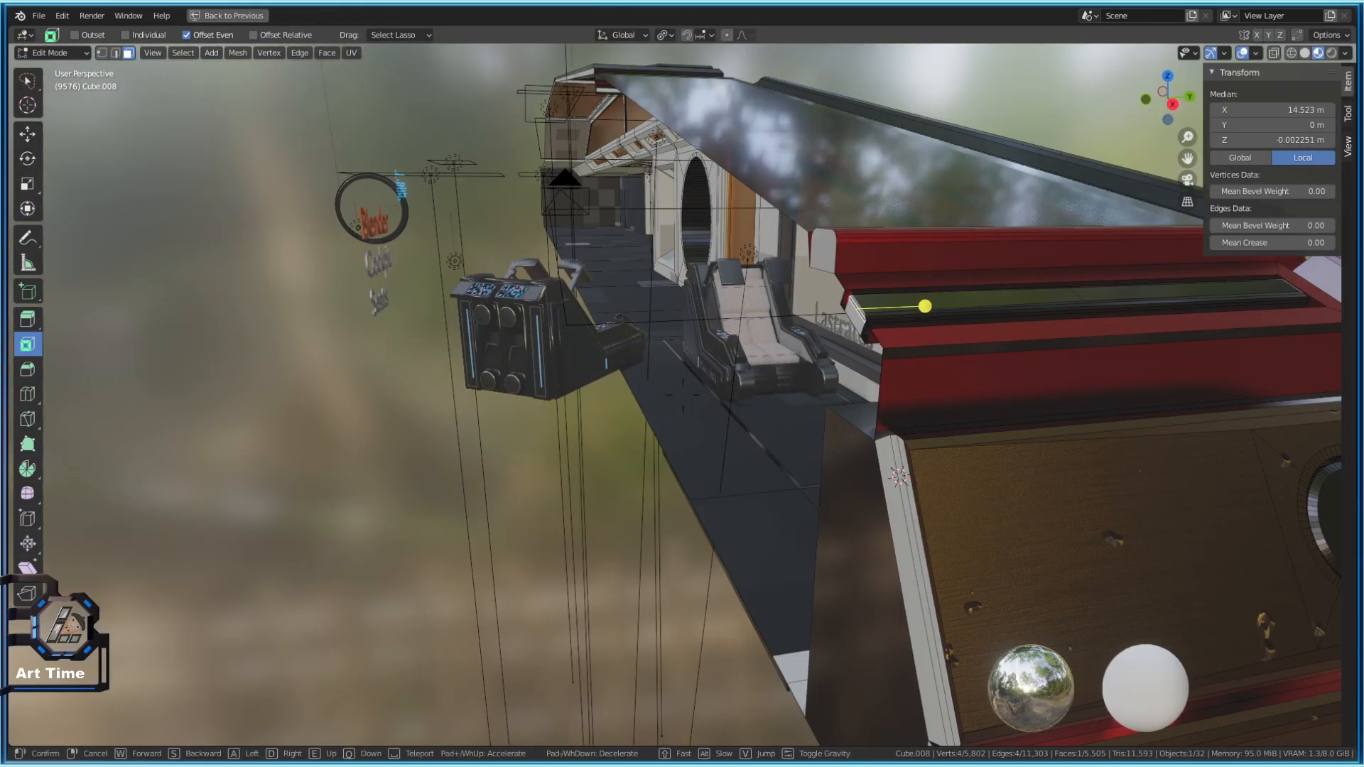
key(s)
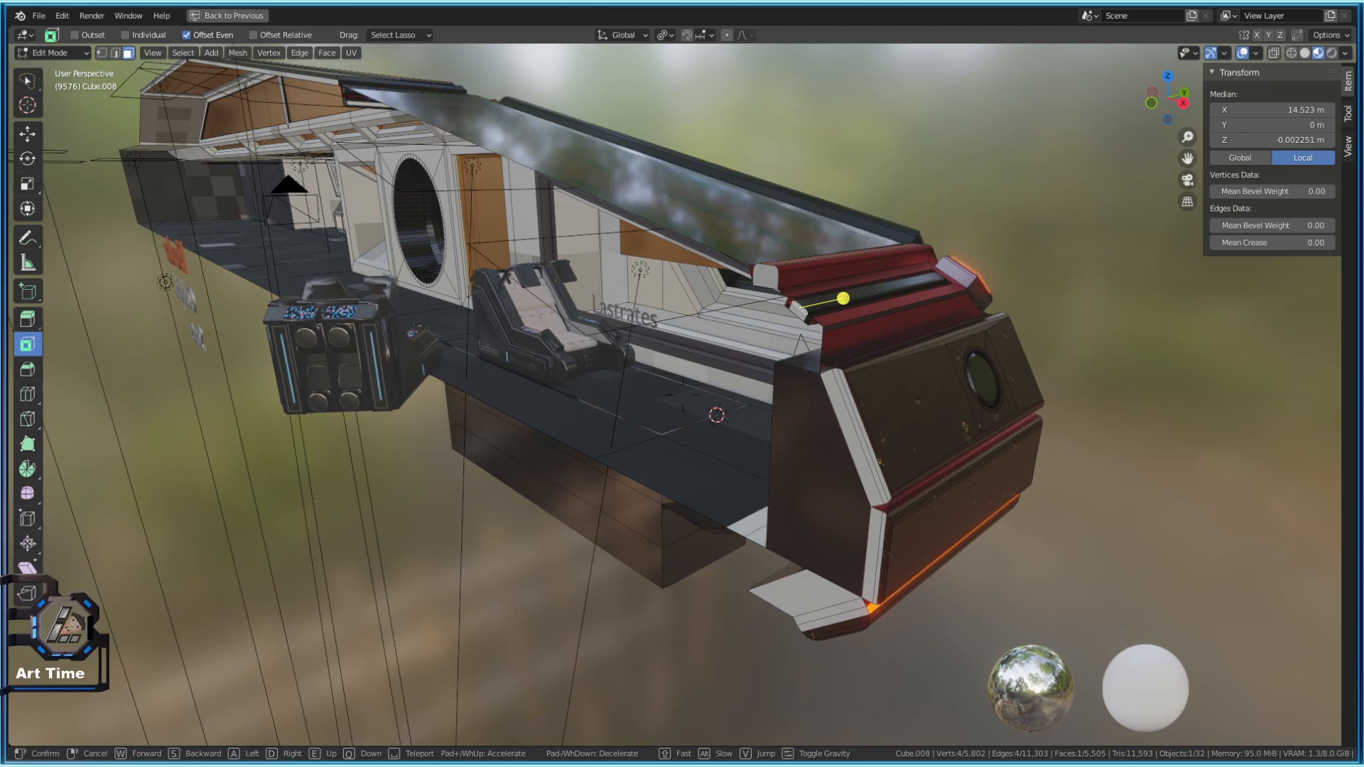
key(d)
Examine the cutaway ship interior, including the cockpit seats, round doorway and orange wall panels, from inside and the open side
key(w)
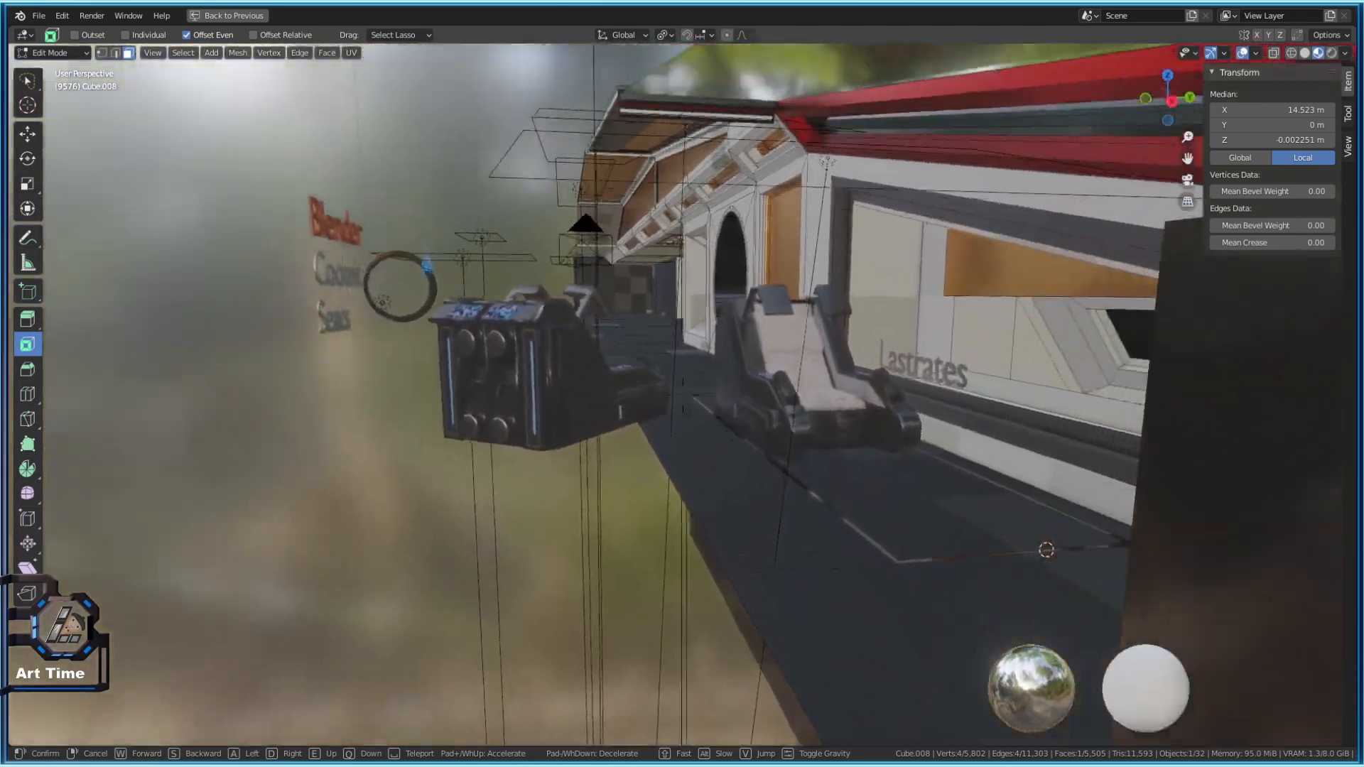
key(w)
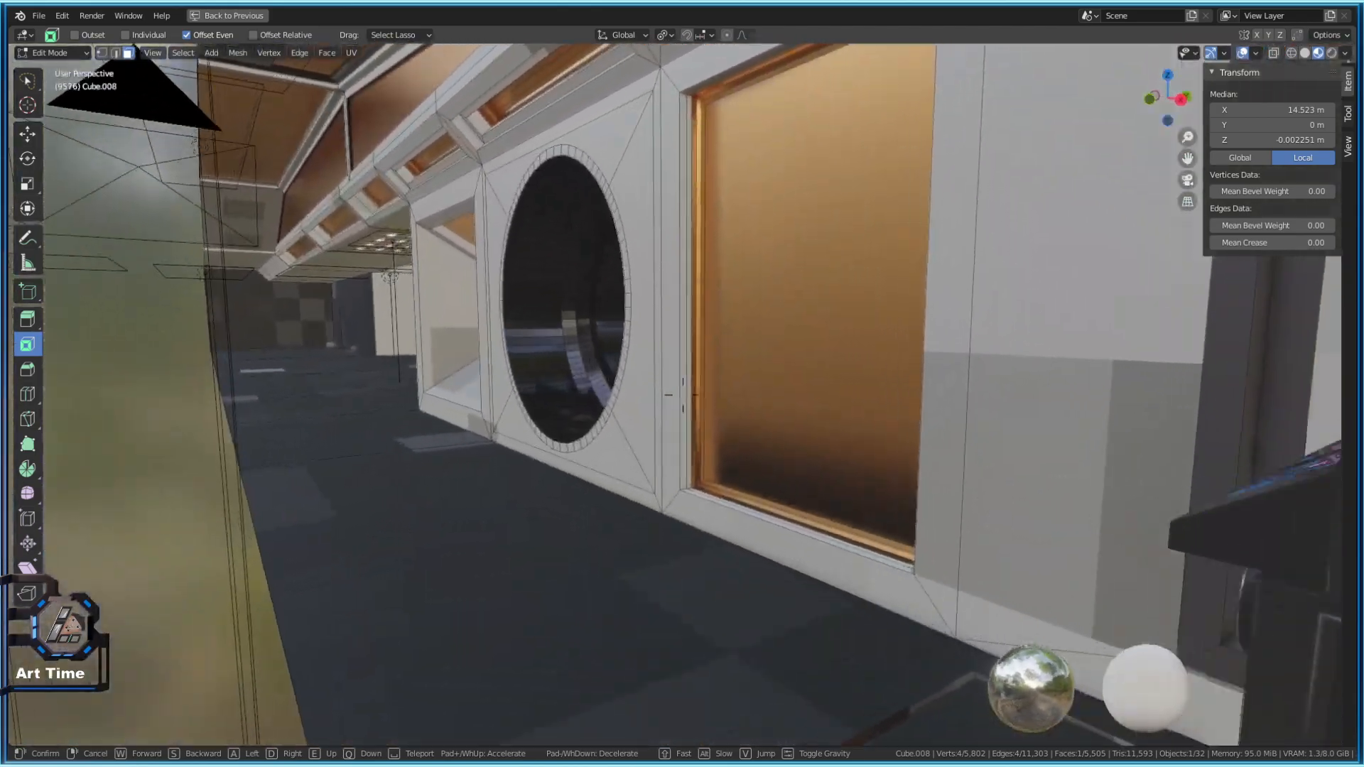
key(a)
key(s)
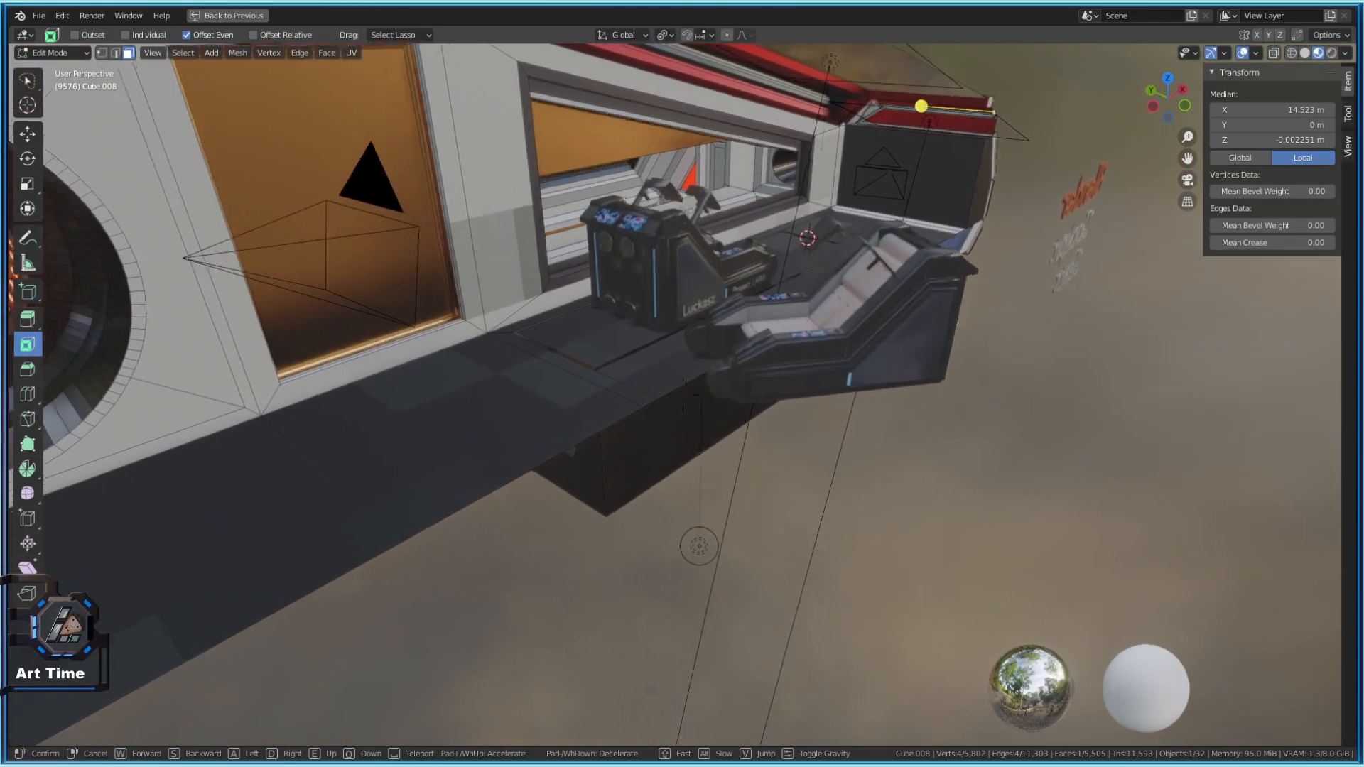
key(w)
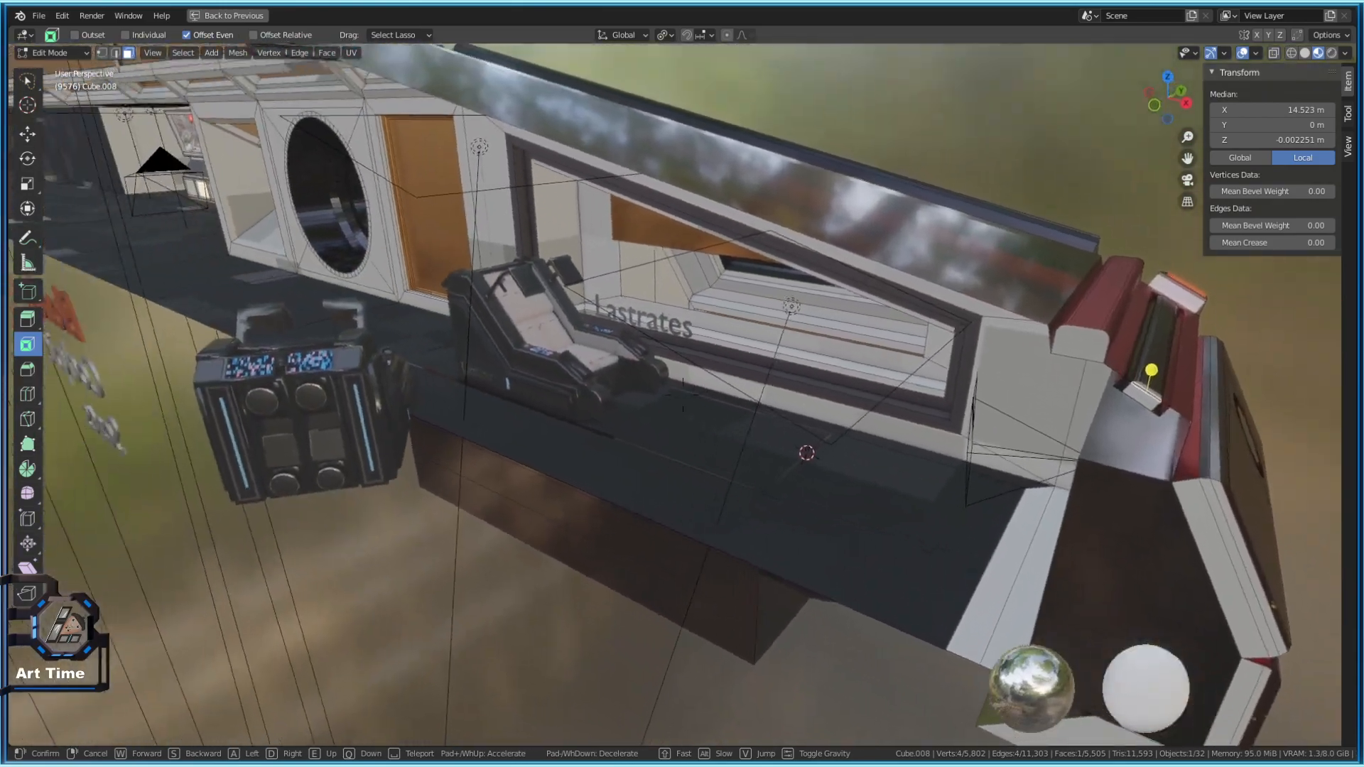
key(s)
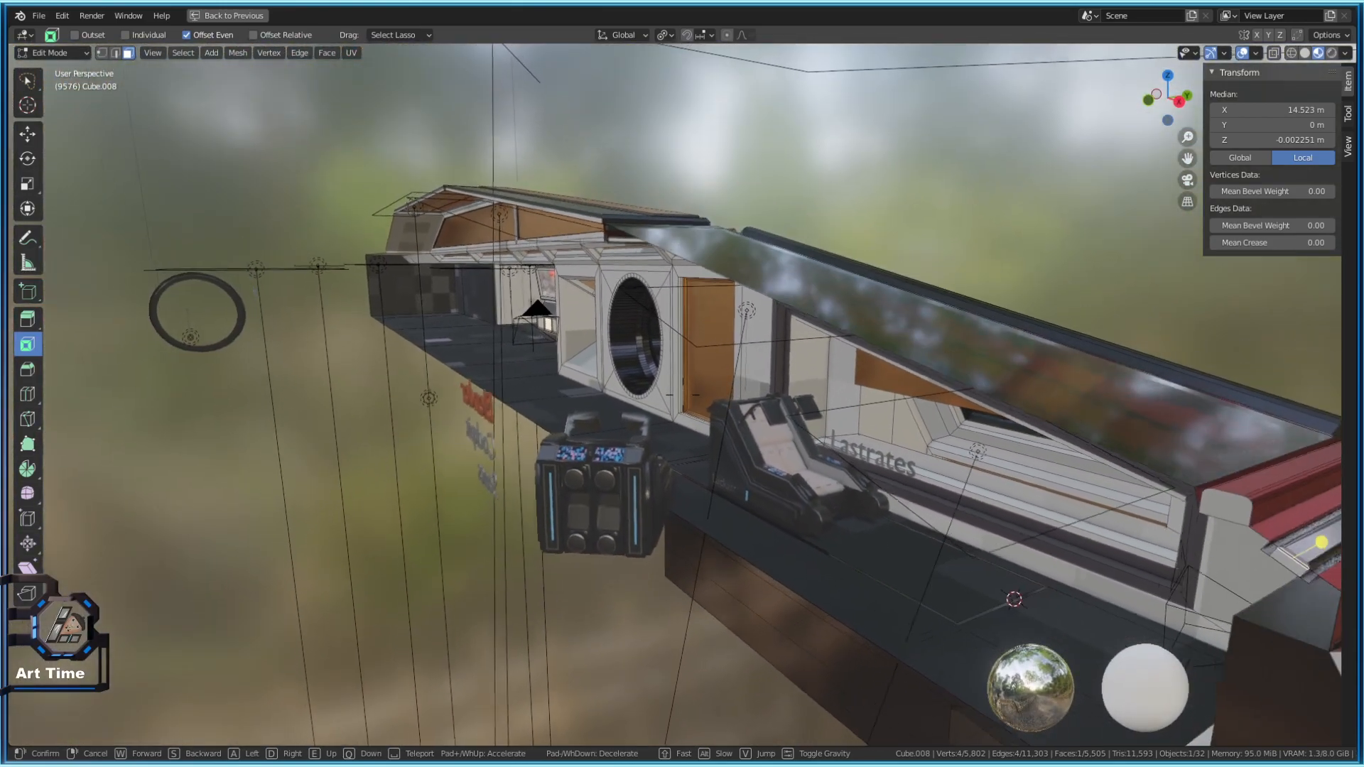
Examine the cutaway half-hull from the nose to the rear room, including the wall screens, floor and cockpit seats
key(s)
key(a)
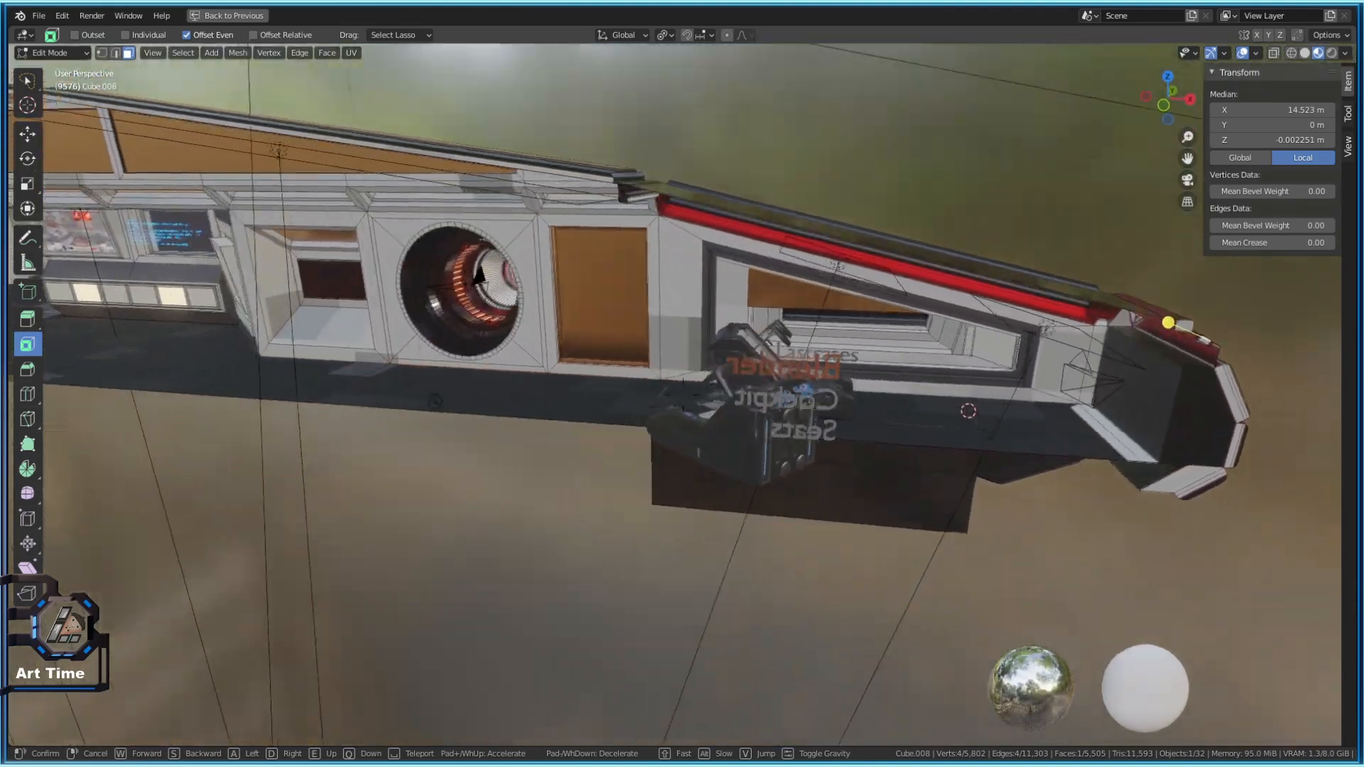
key(a)
key(a)
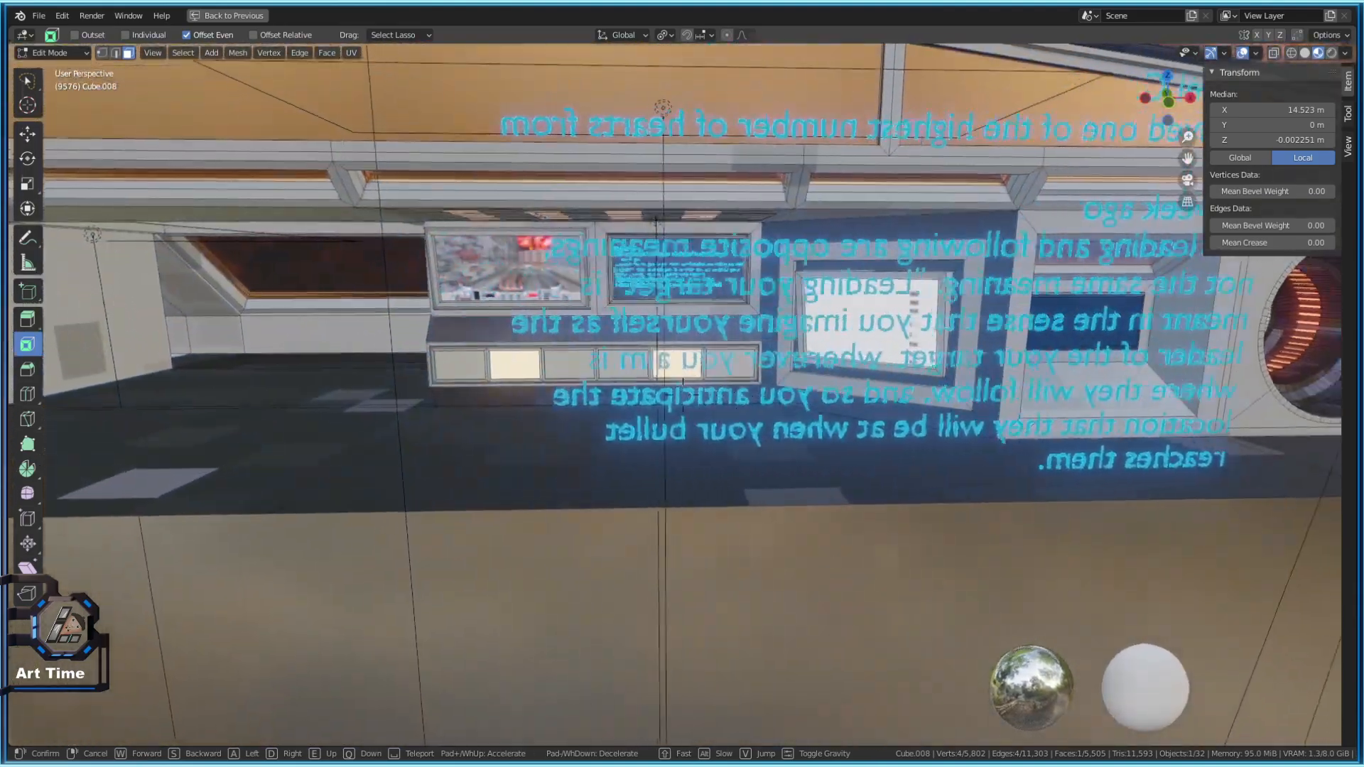
key(w)
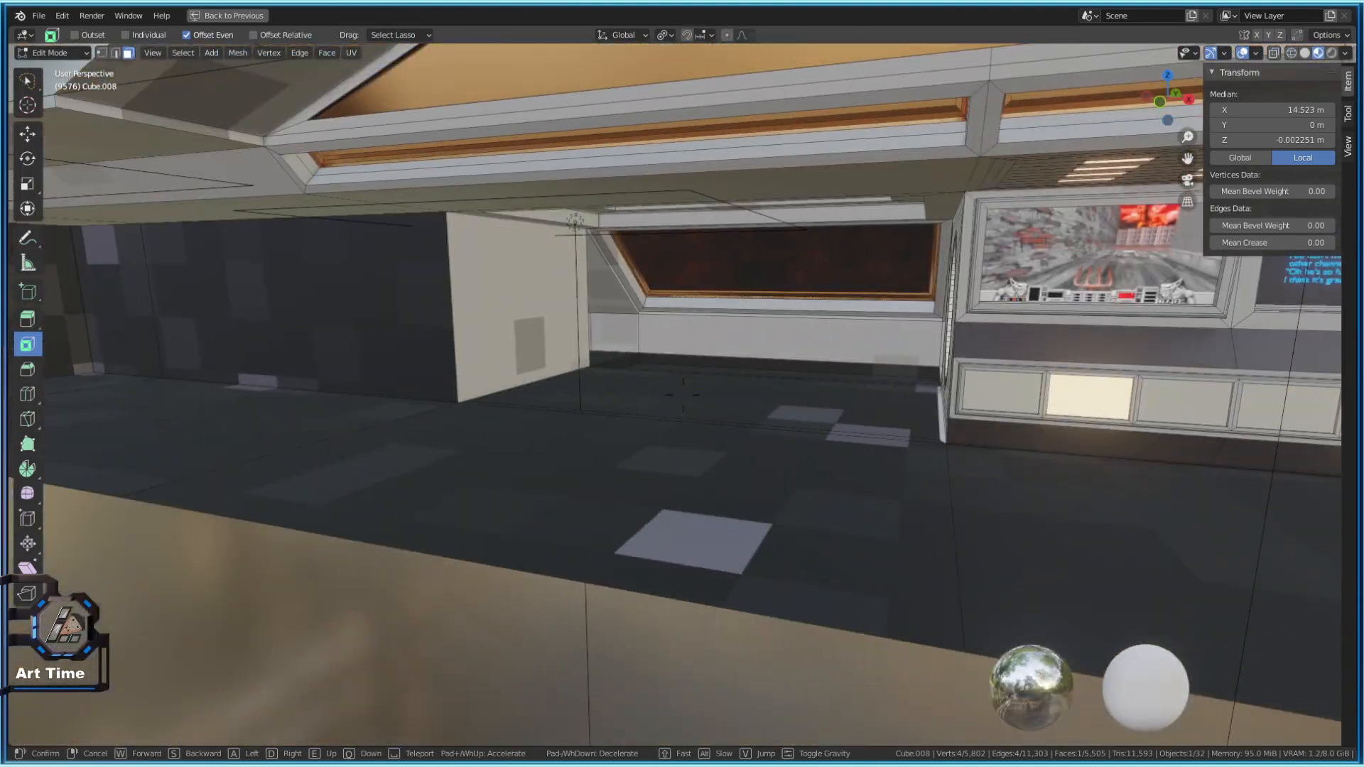
key(a)
key(w)
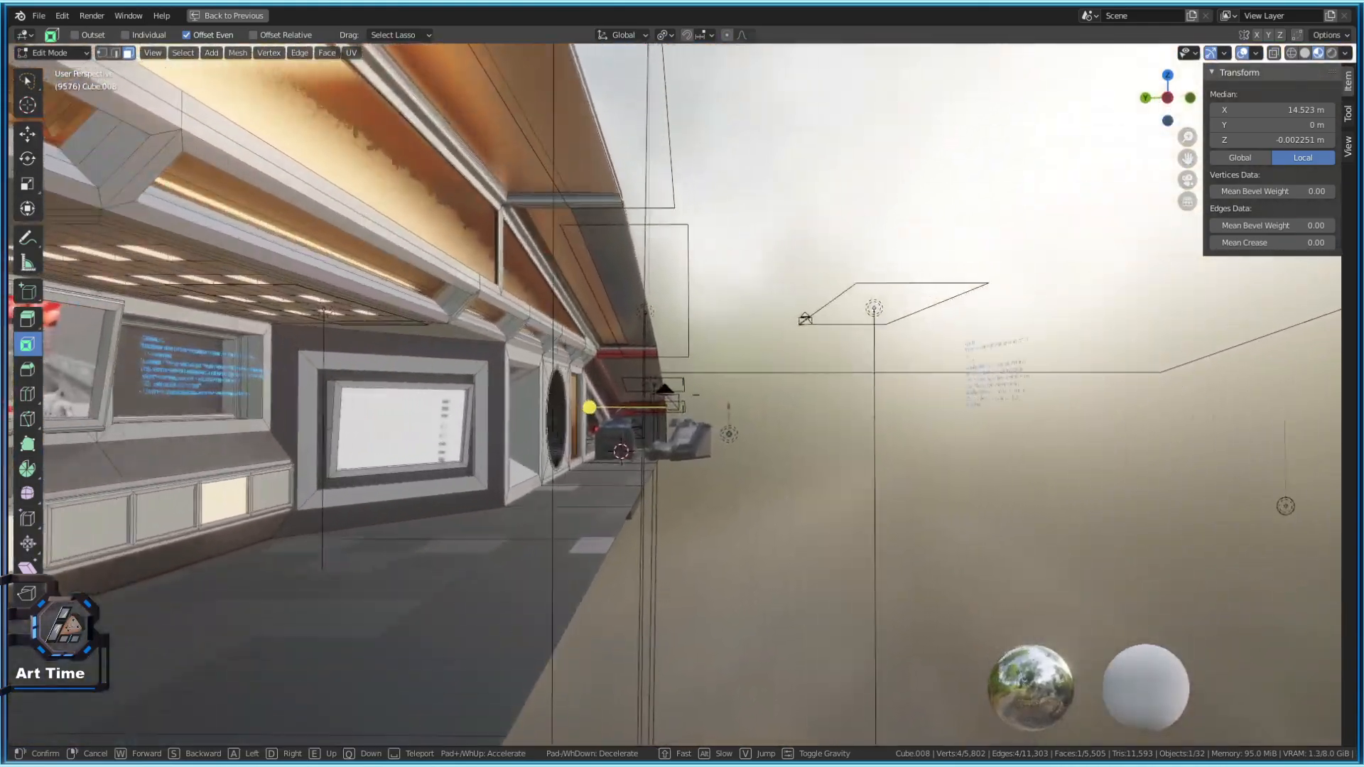
key(w)
key(d)
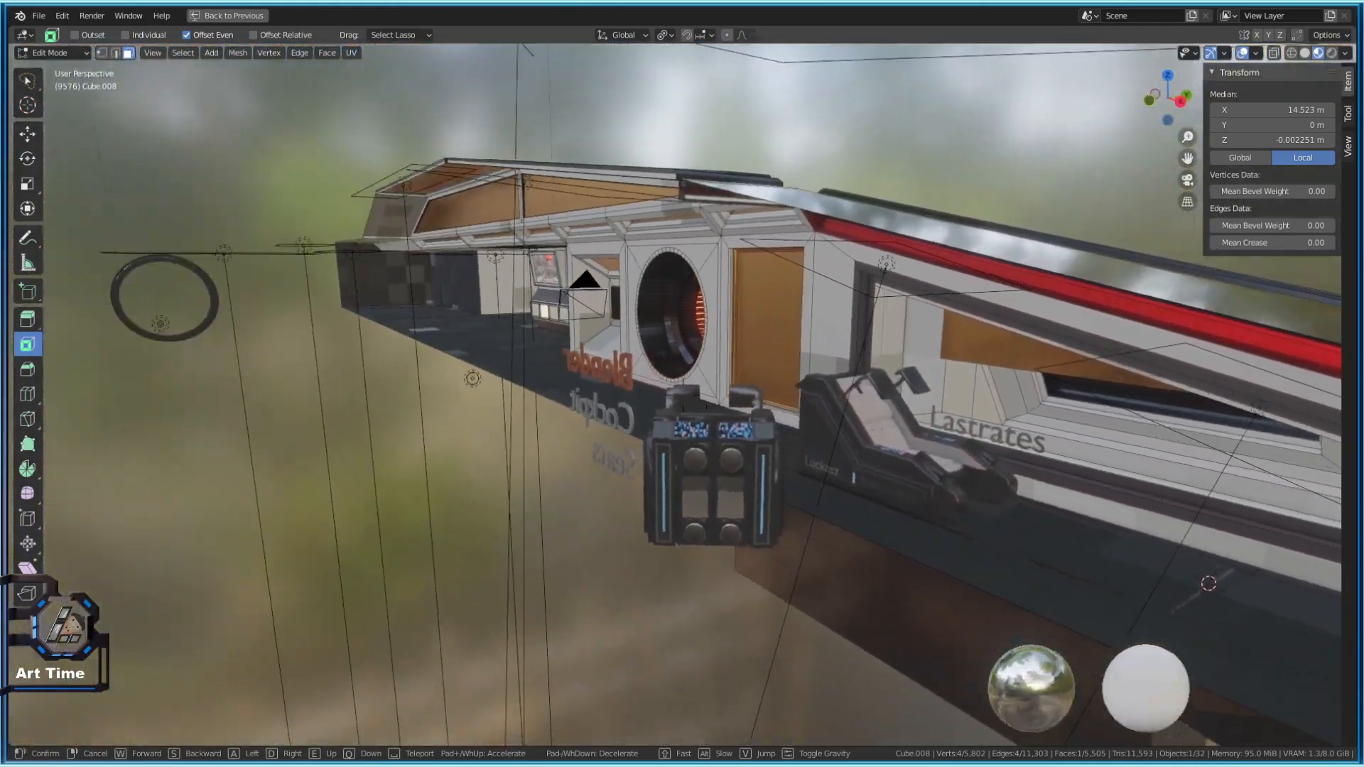
key(w)
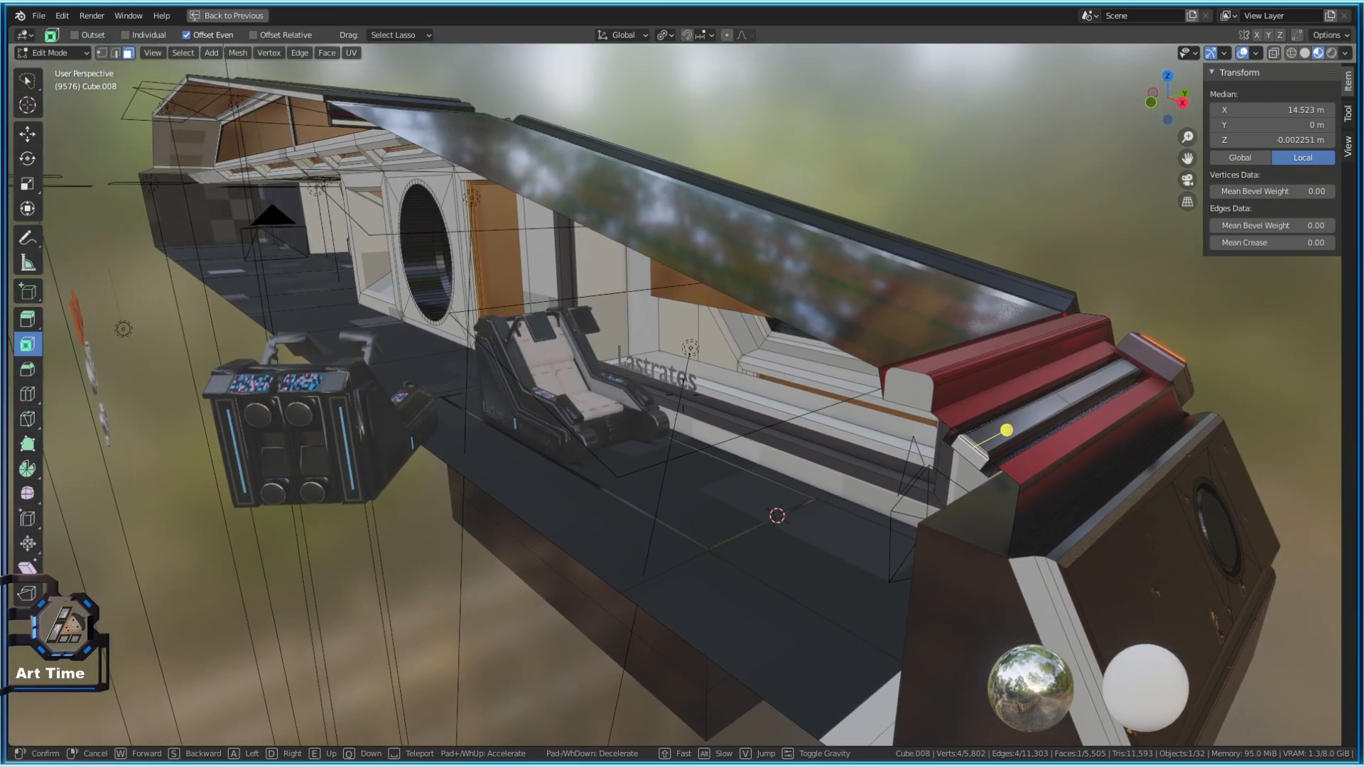
click(687, 387)
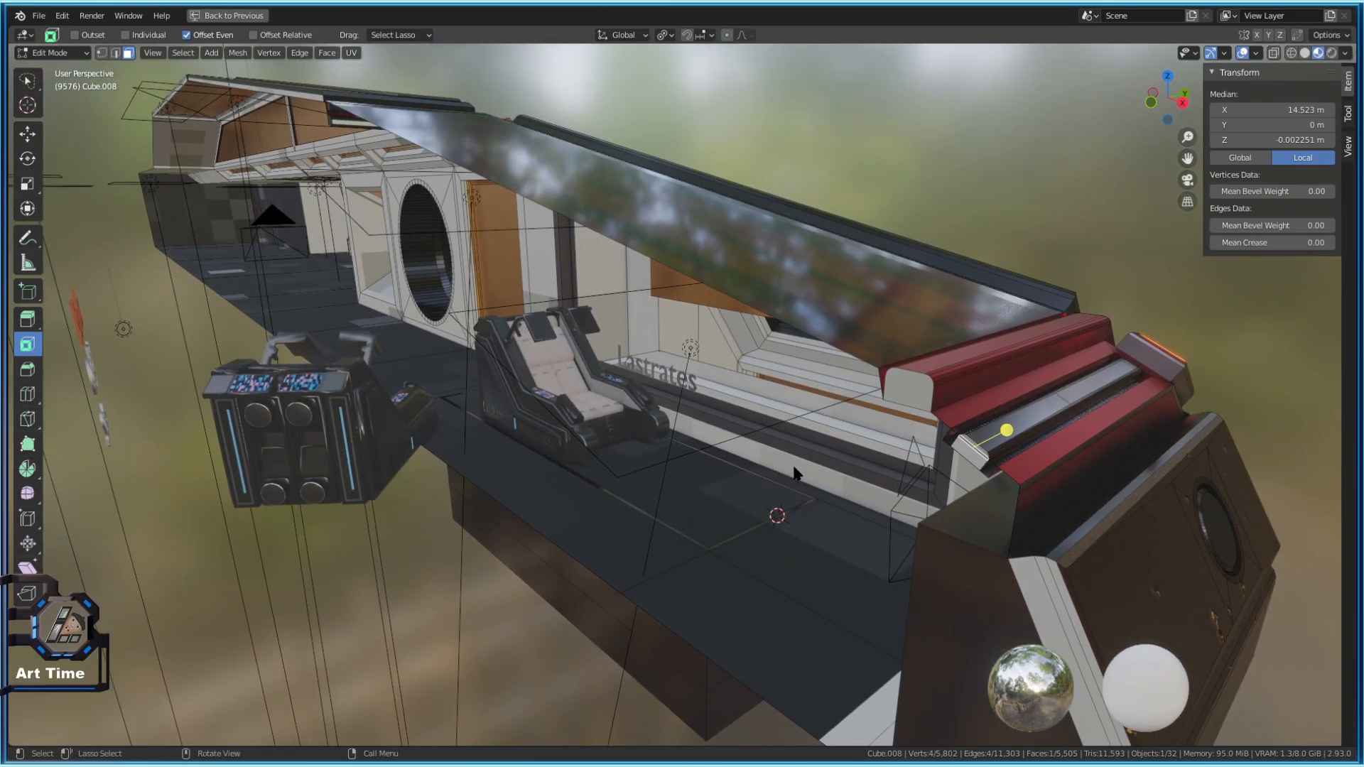
Return the hull to Object Mode and inspect the two cockpit seats inside the full mirrored ship
key(Tab)
key(shift+grave)
key(w)
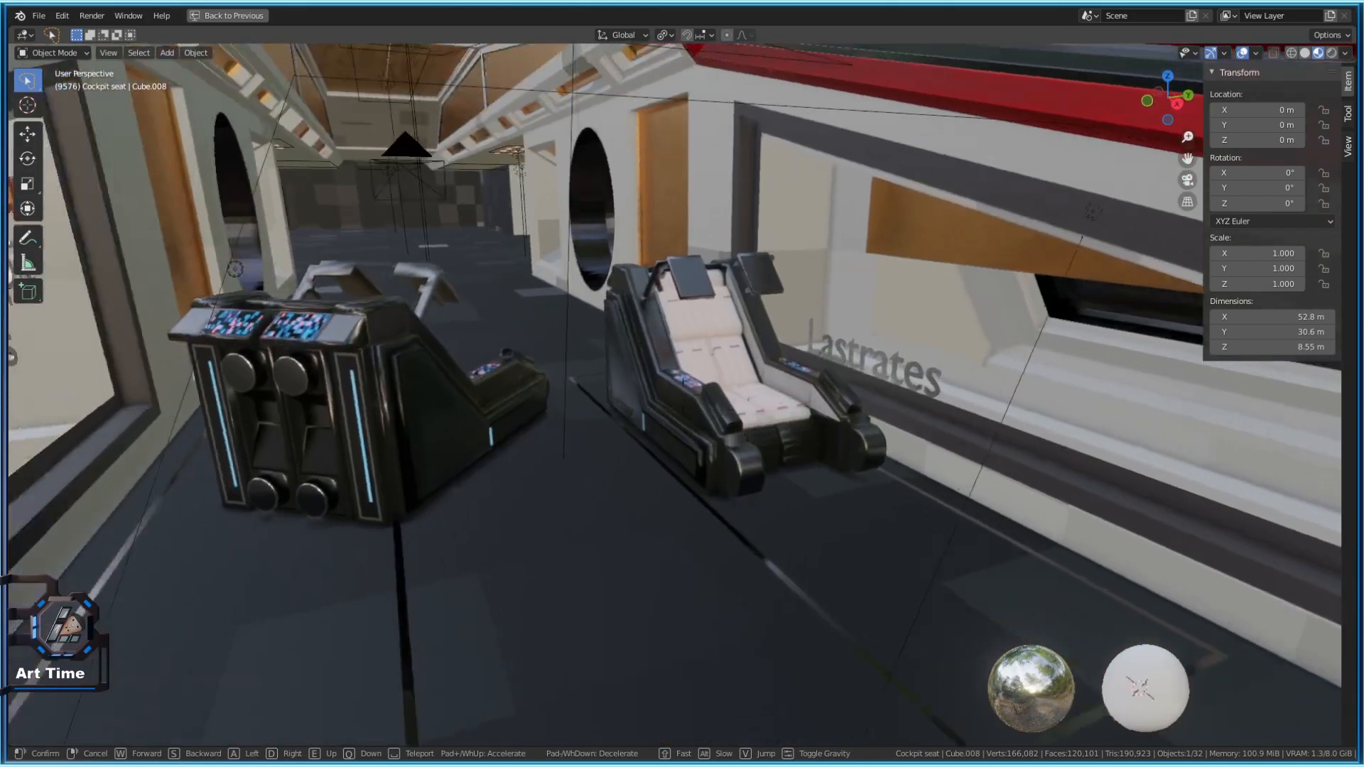
key(s)
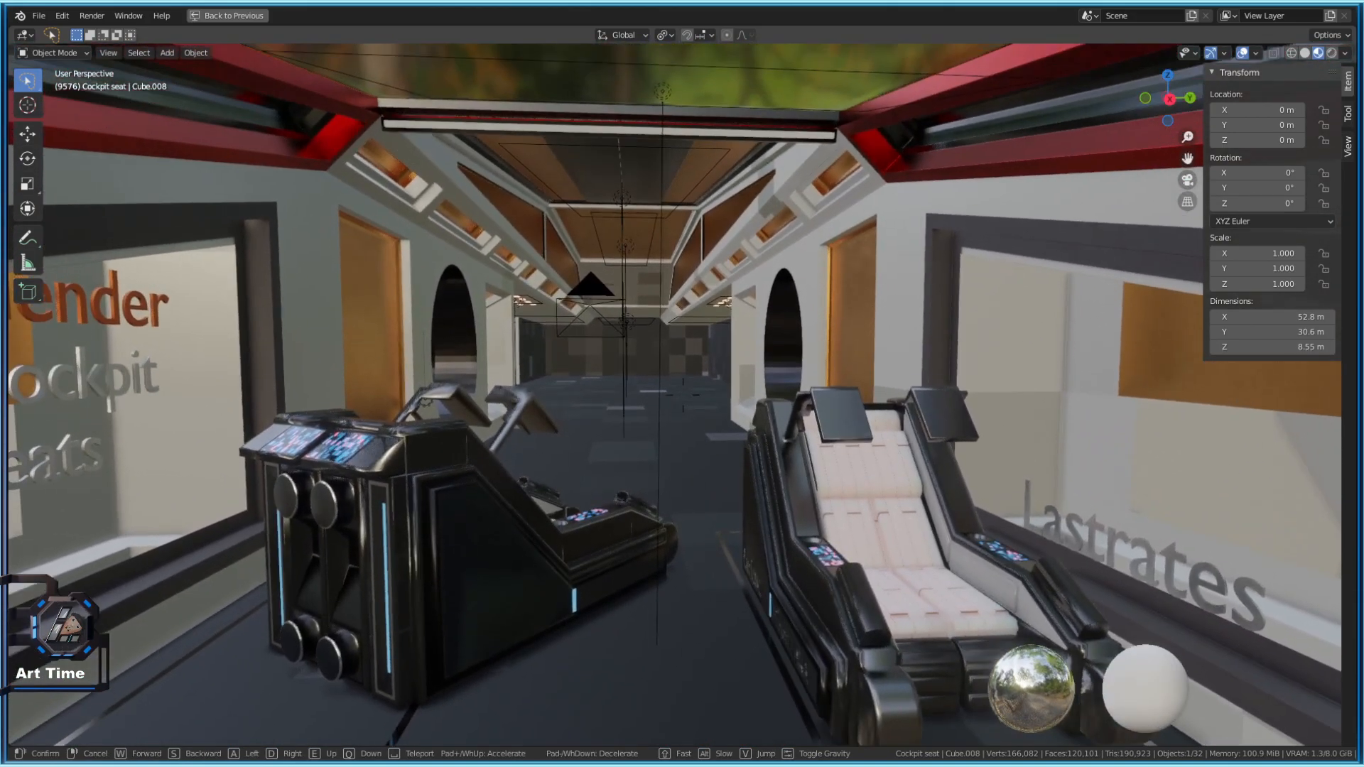
key(w)
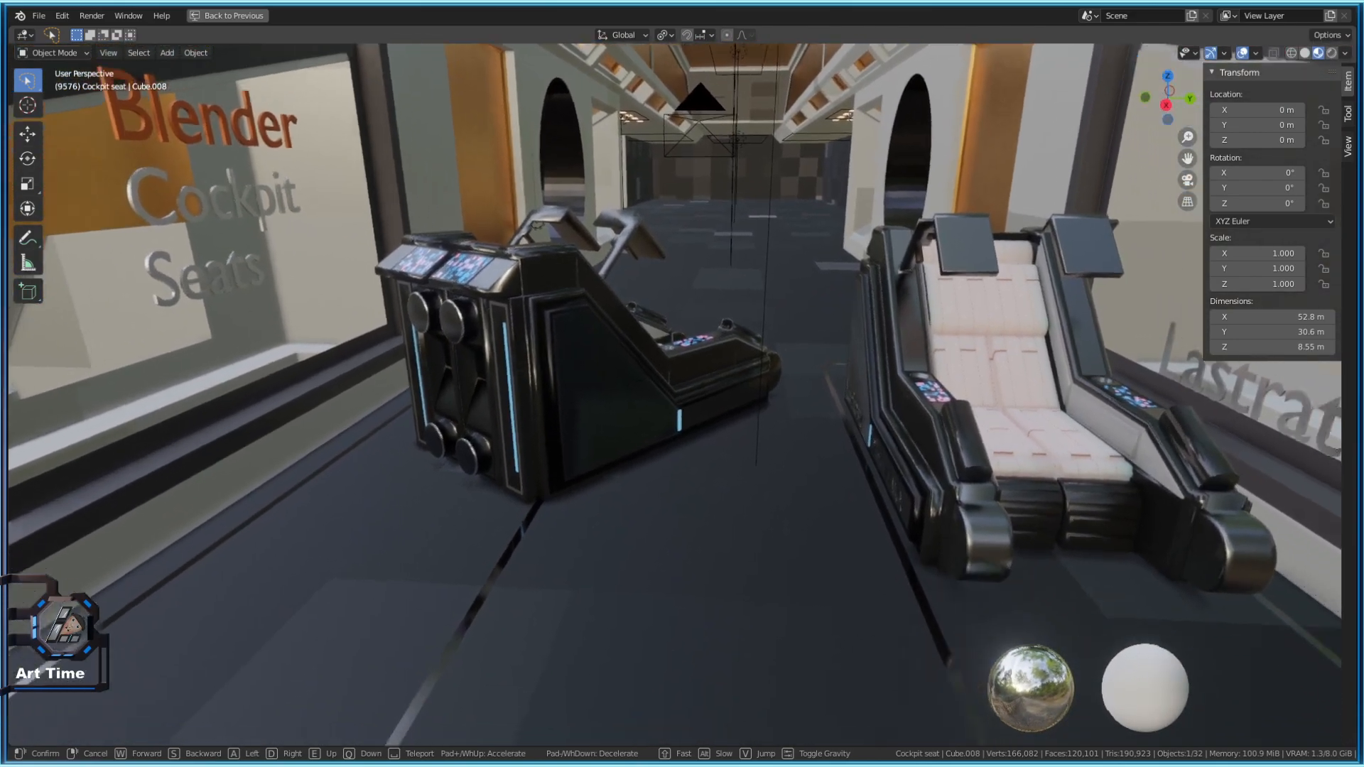
key(w)
key(s)
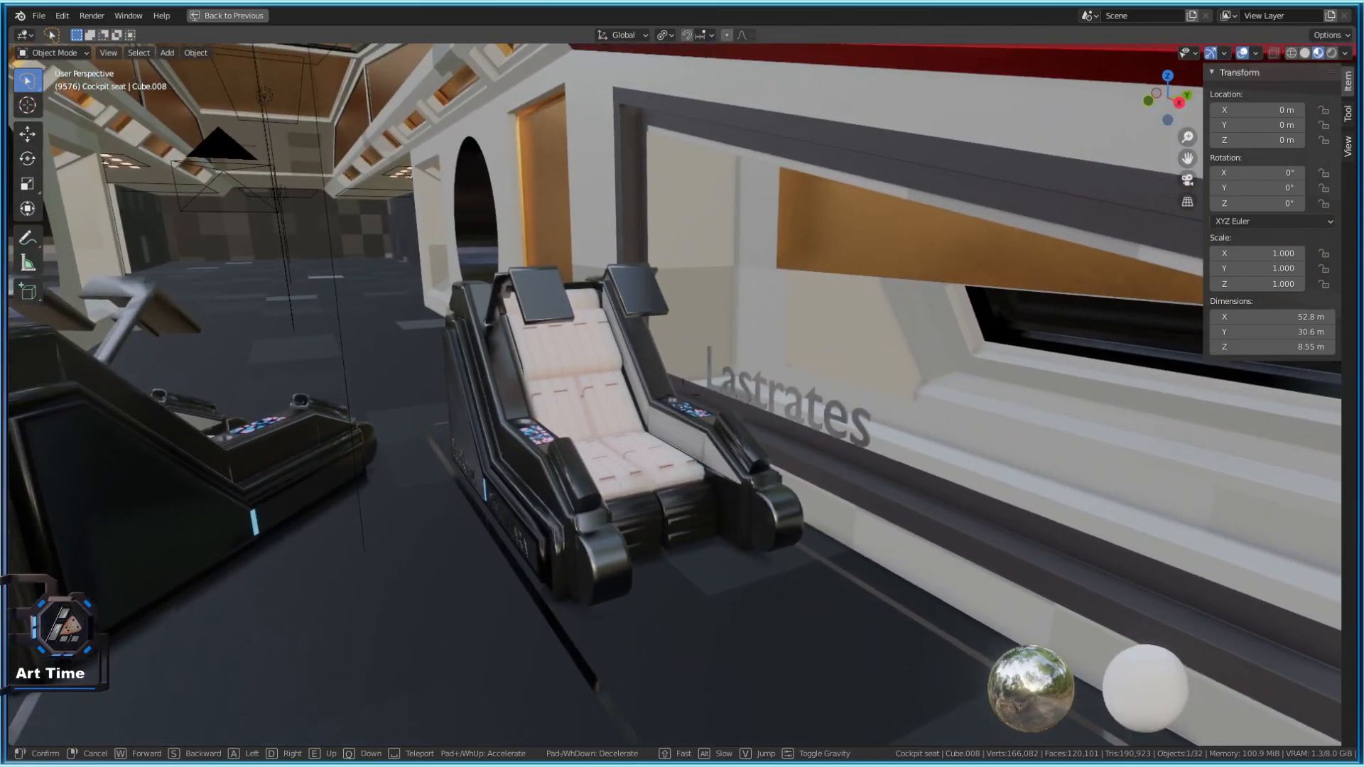
key(w)
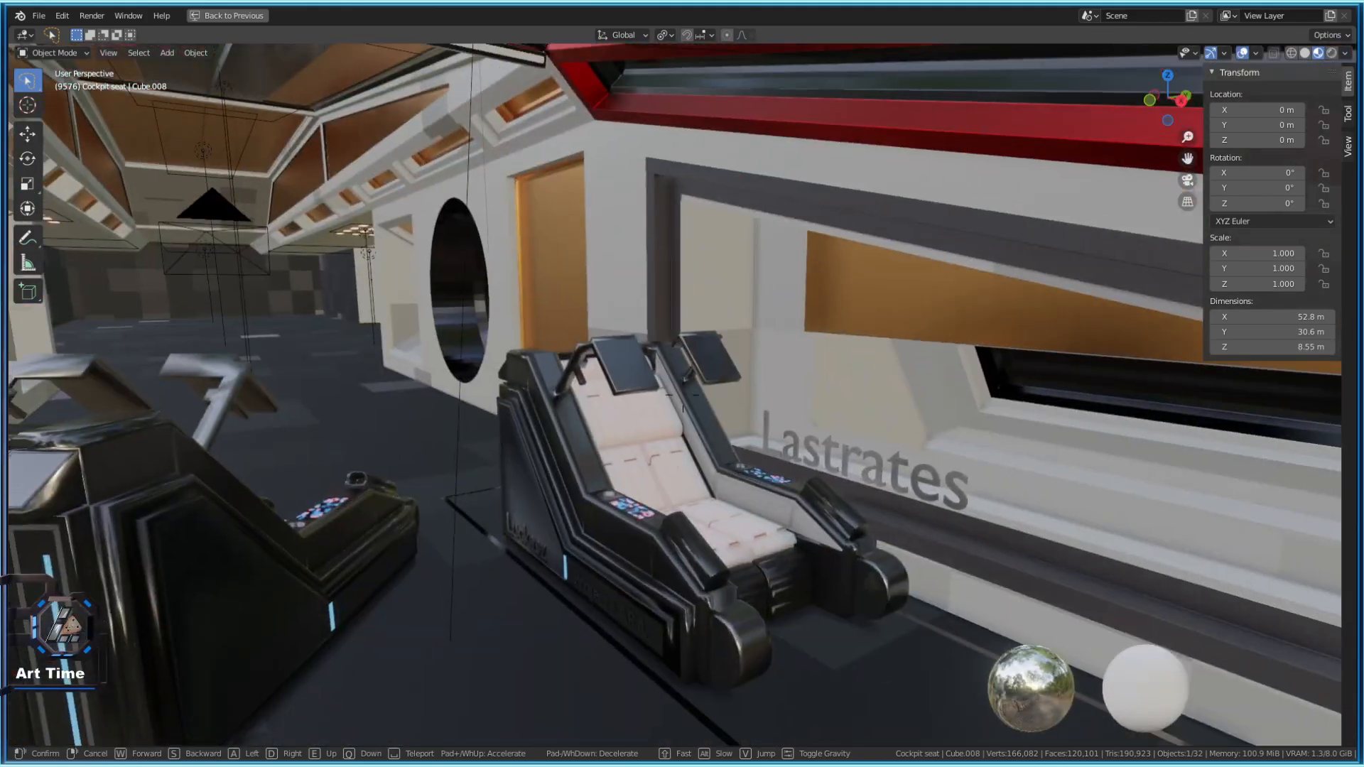
key(w)
key(w)
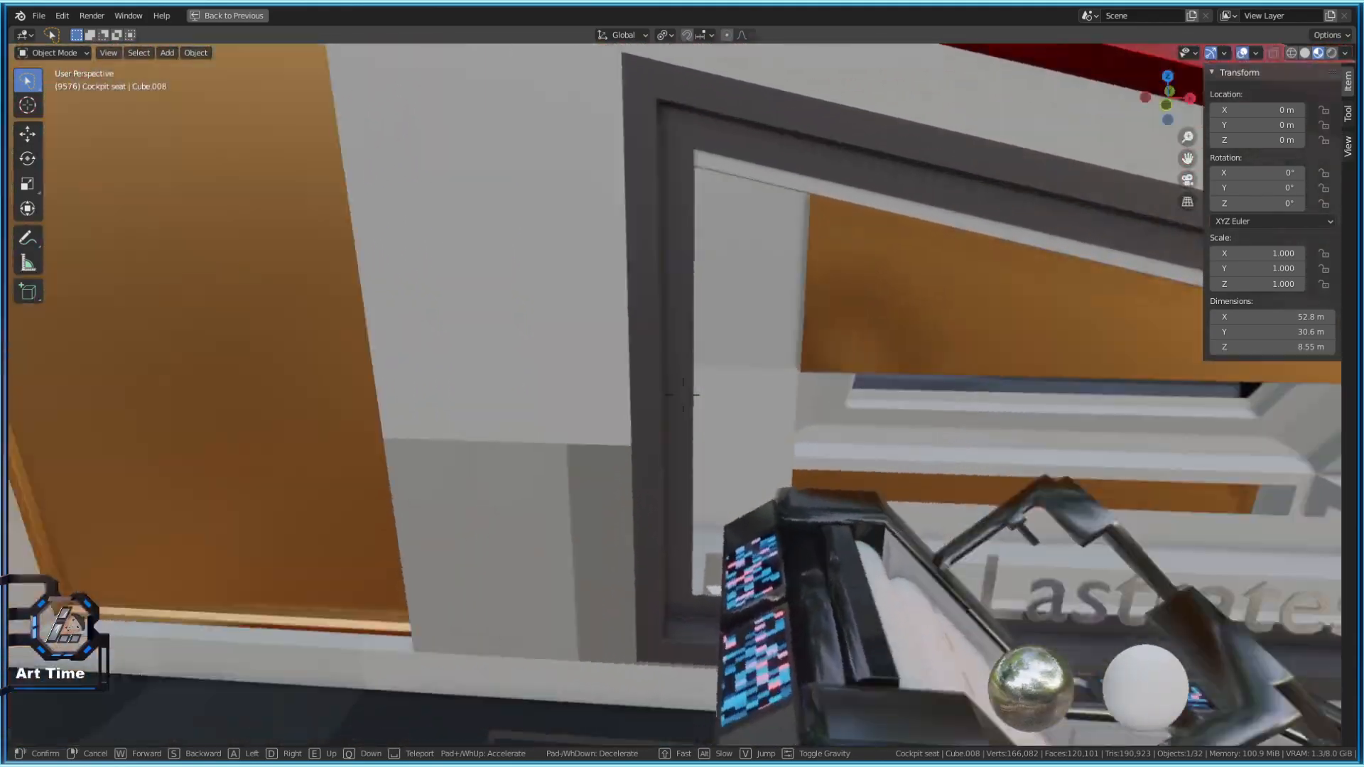
Inspect the wall screens farther back in the ship and view both cockpit seats from behind and in front
key(s)
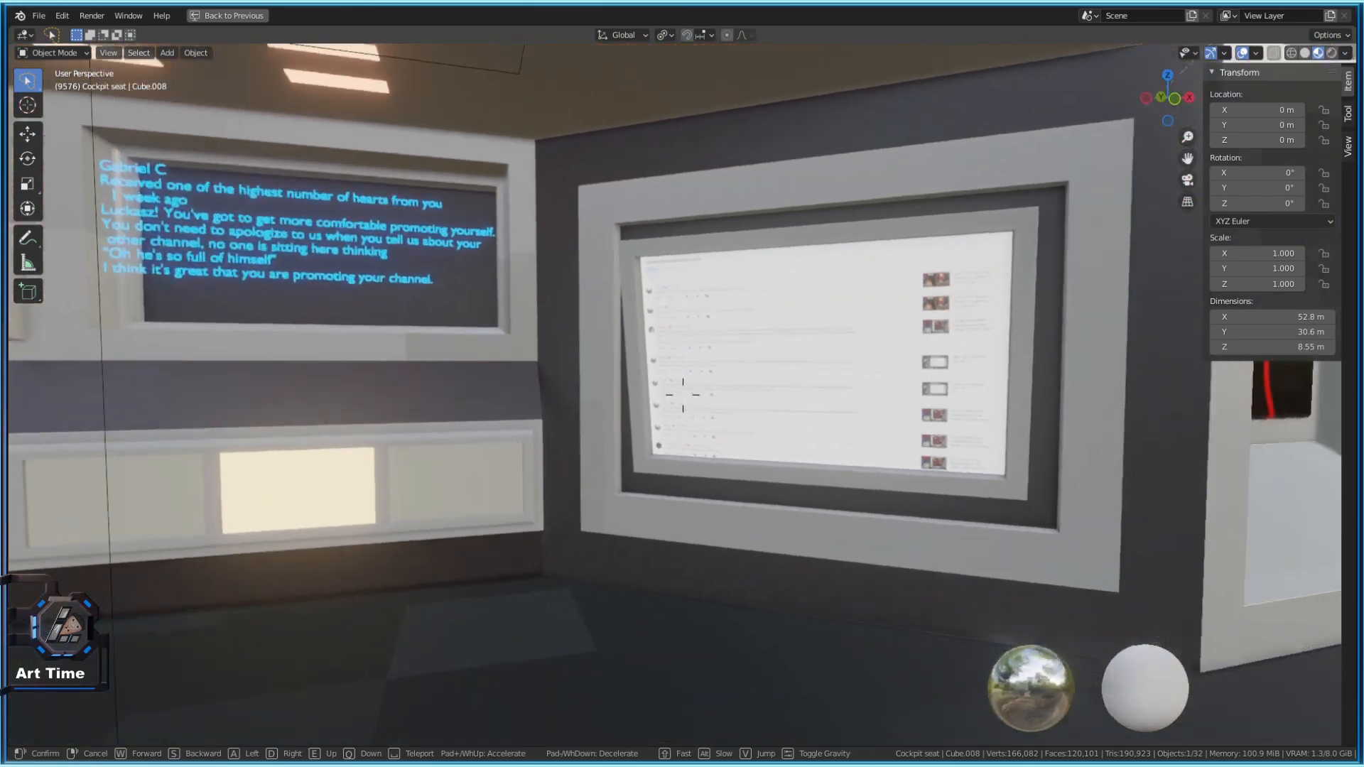
key(w)
key(w)
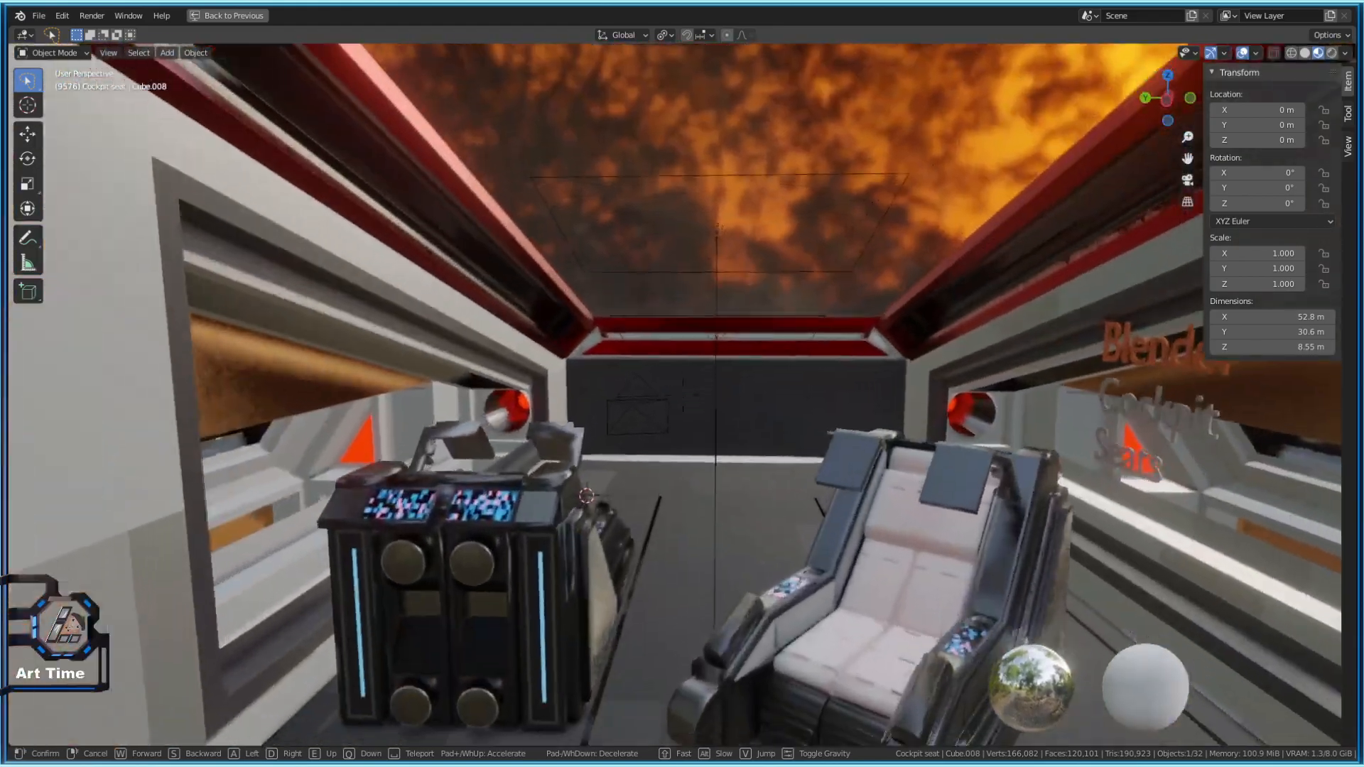
key(s)
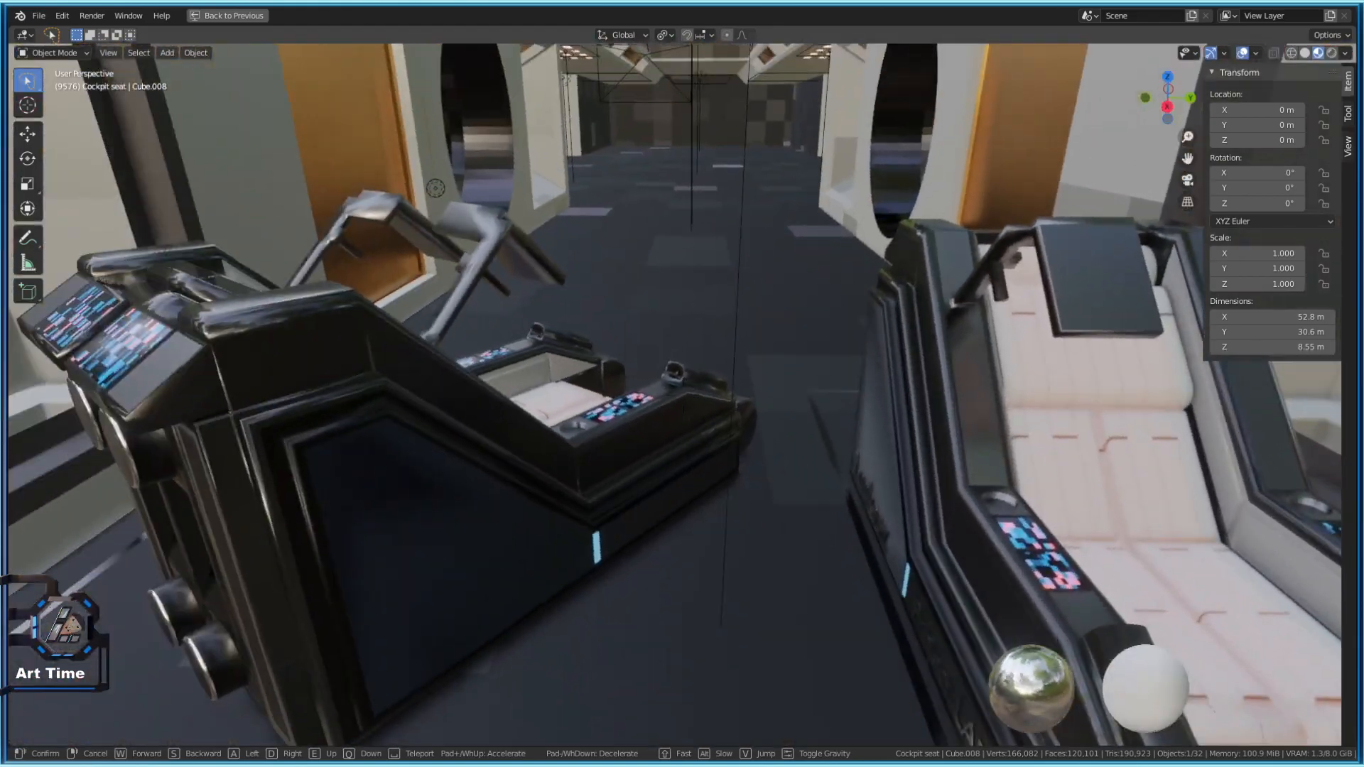
key(s)
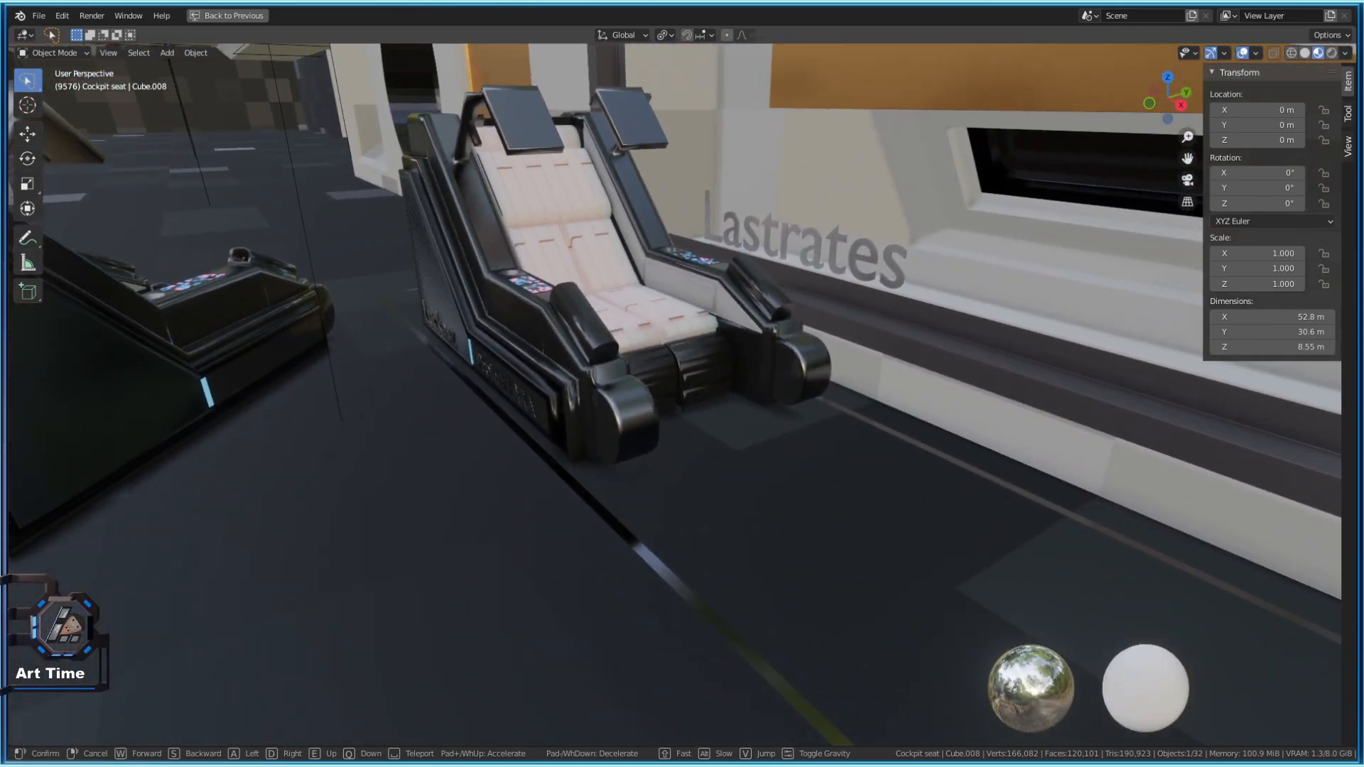
click(736, 458)
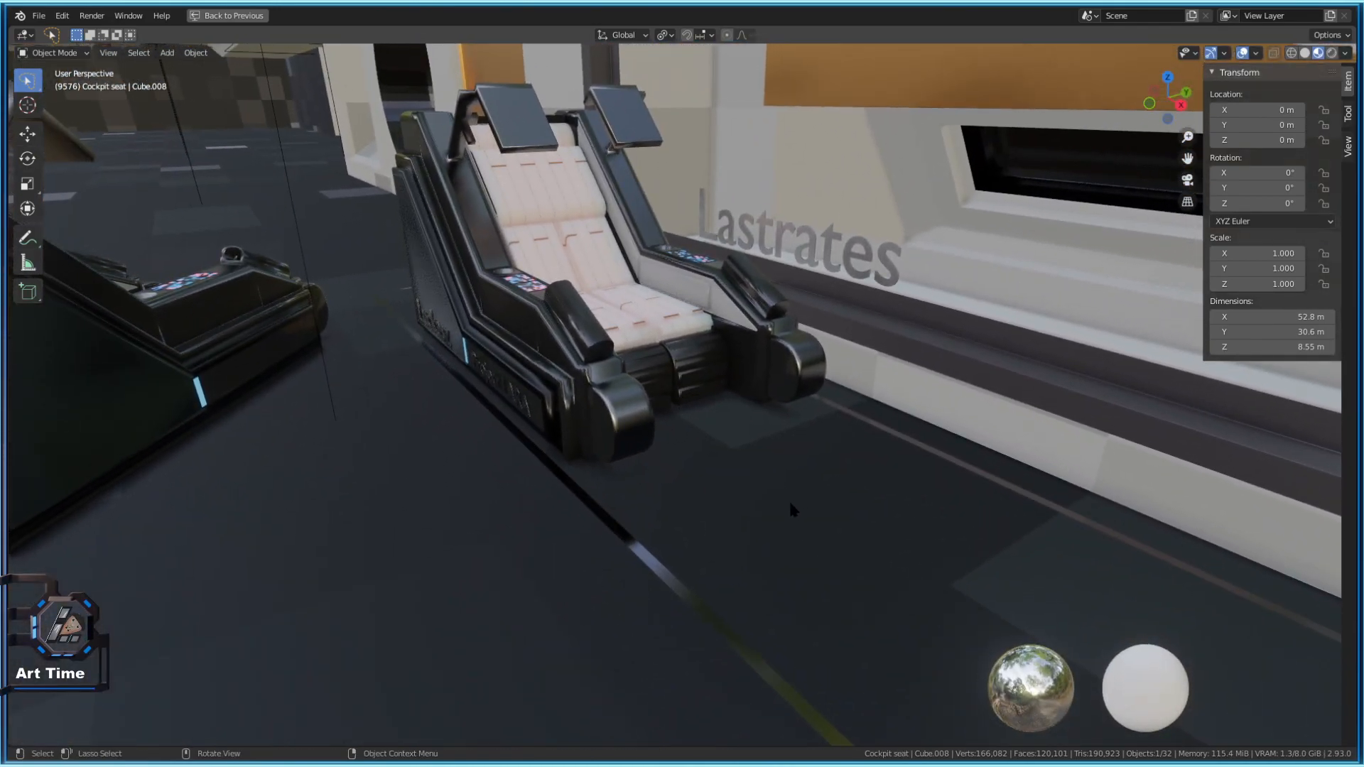
Separate the long floor panel under the seat from the hull mesh and select it as its own object
key(Tab)
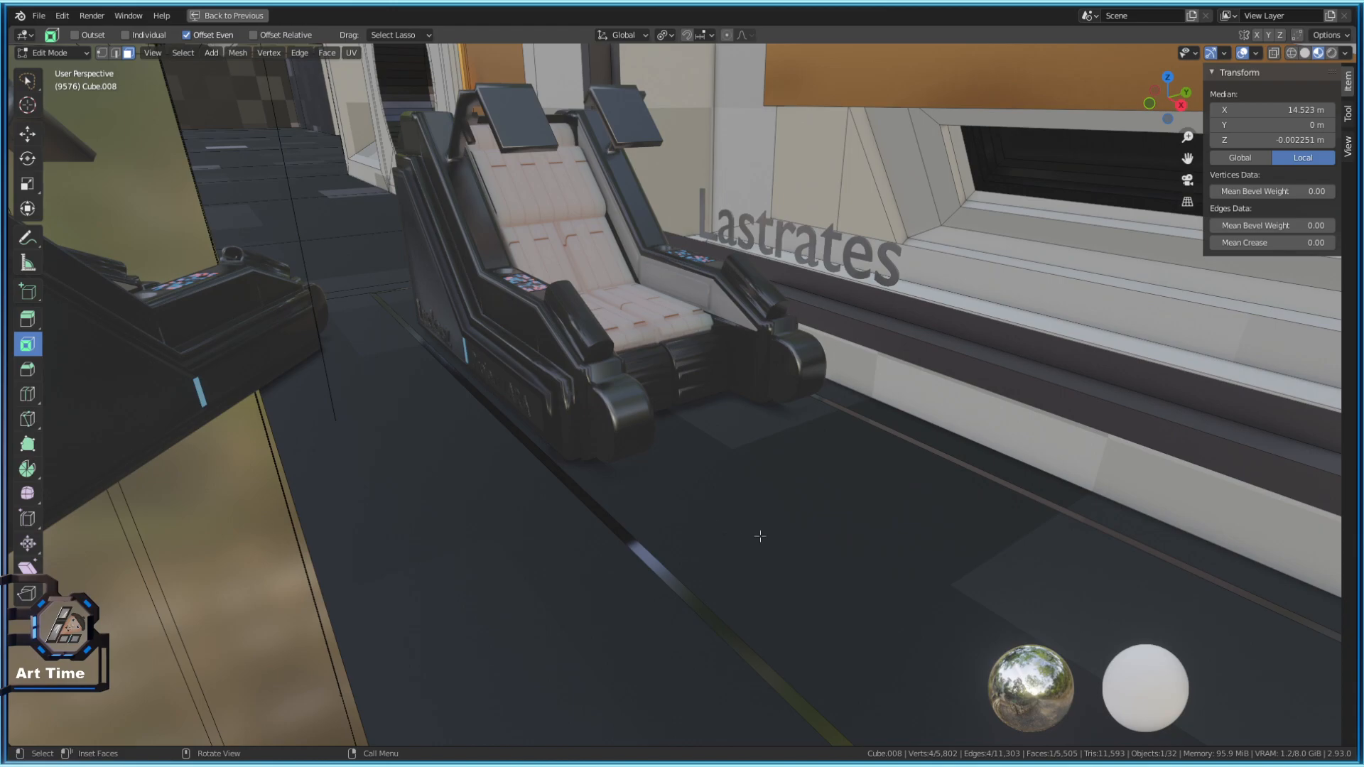
click(818, 561)
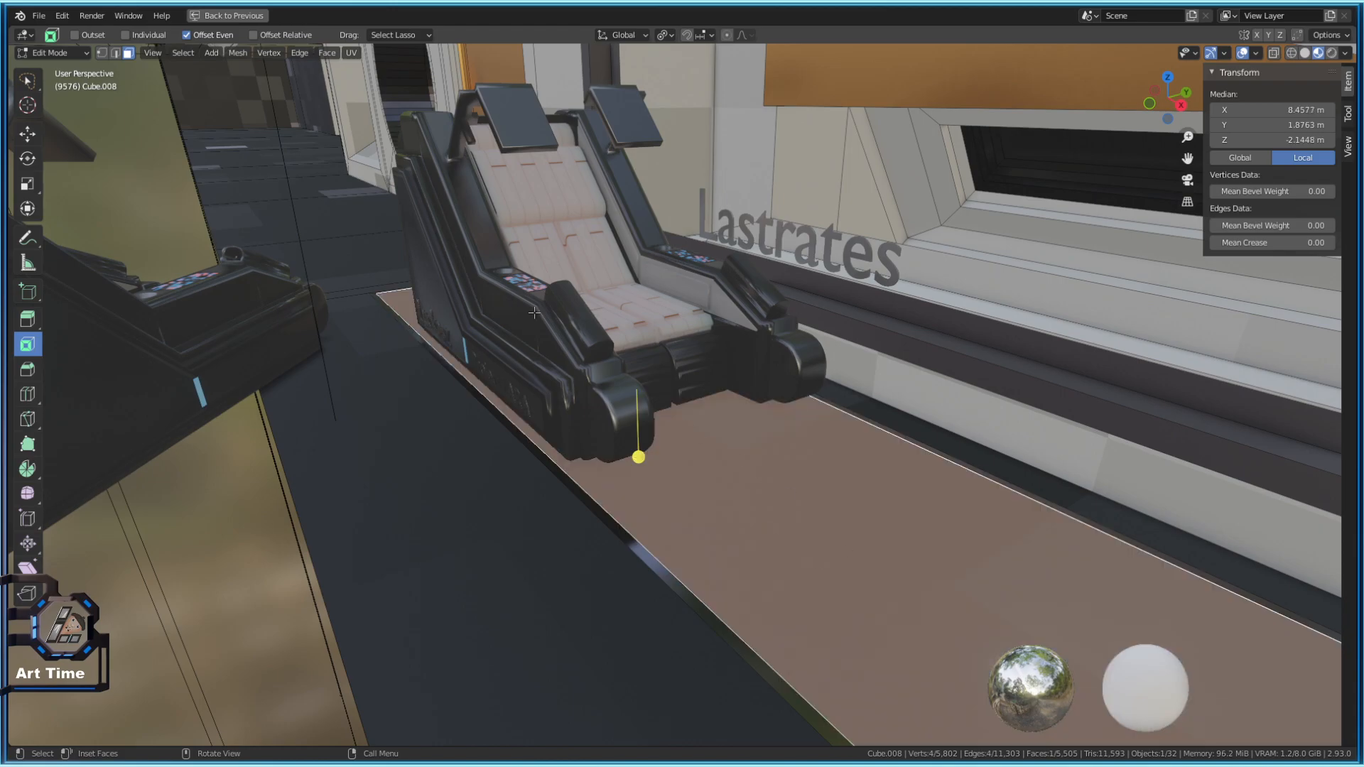
key(Tab)
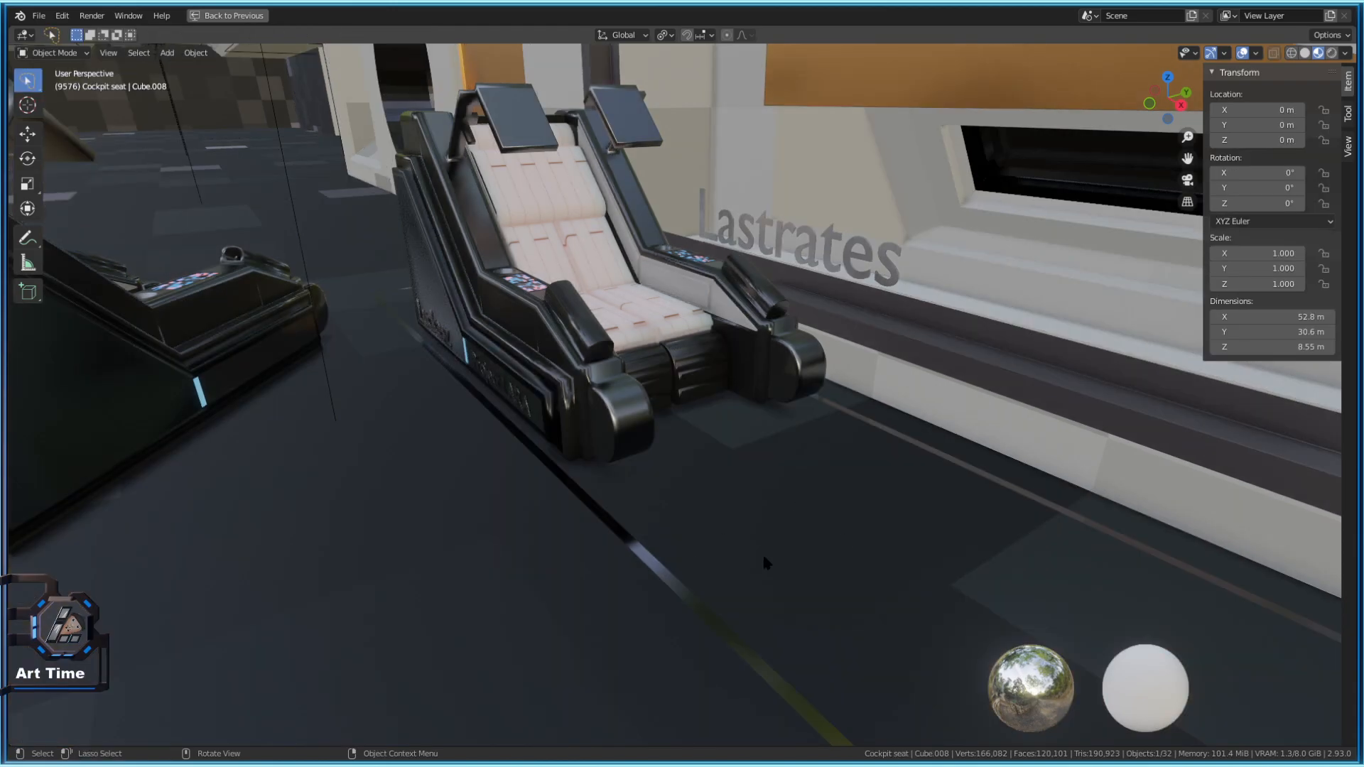
key(Tab)
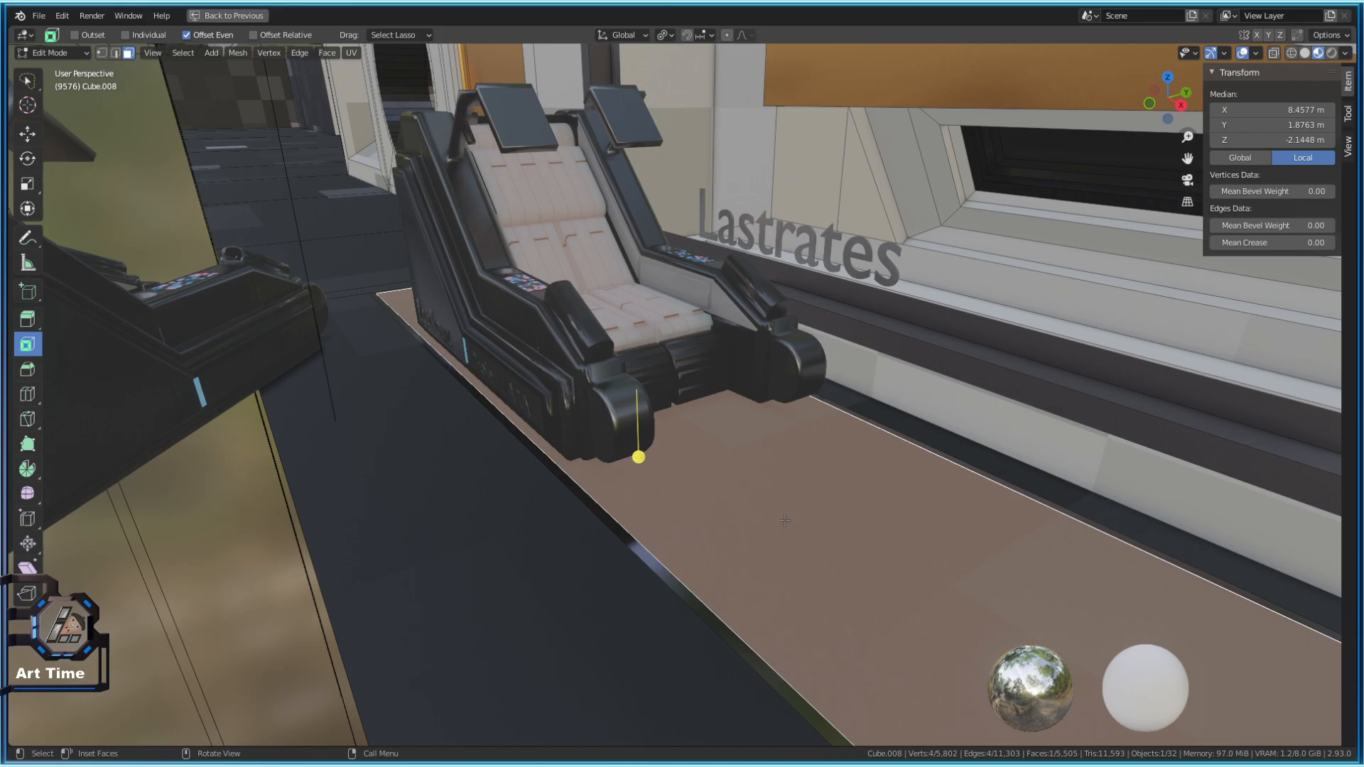
click(270, 52)
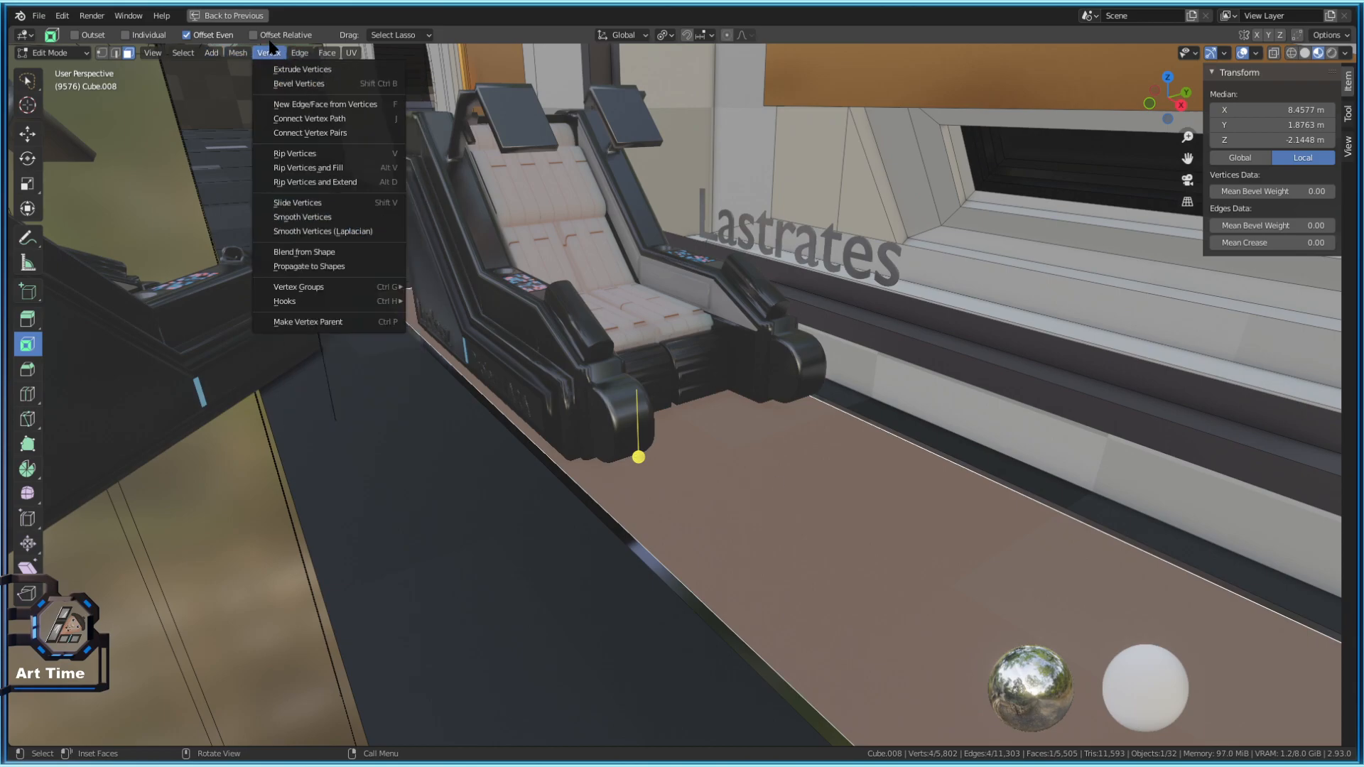
click(239, 52)
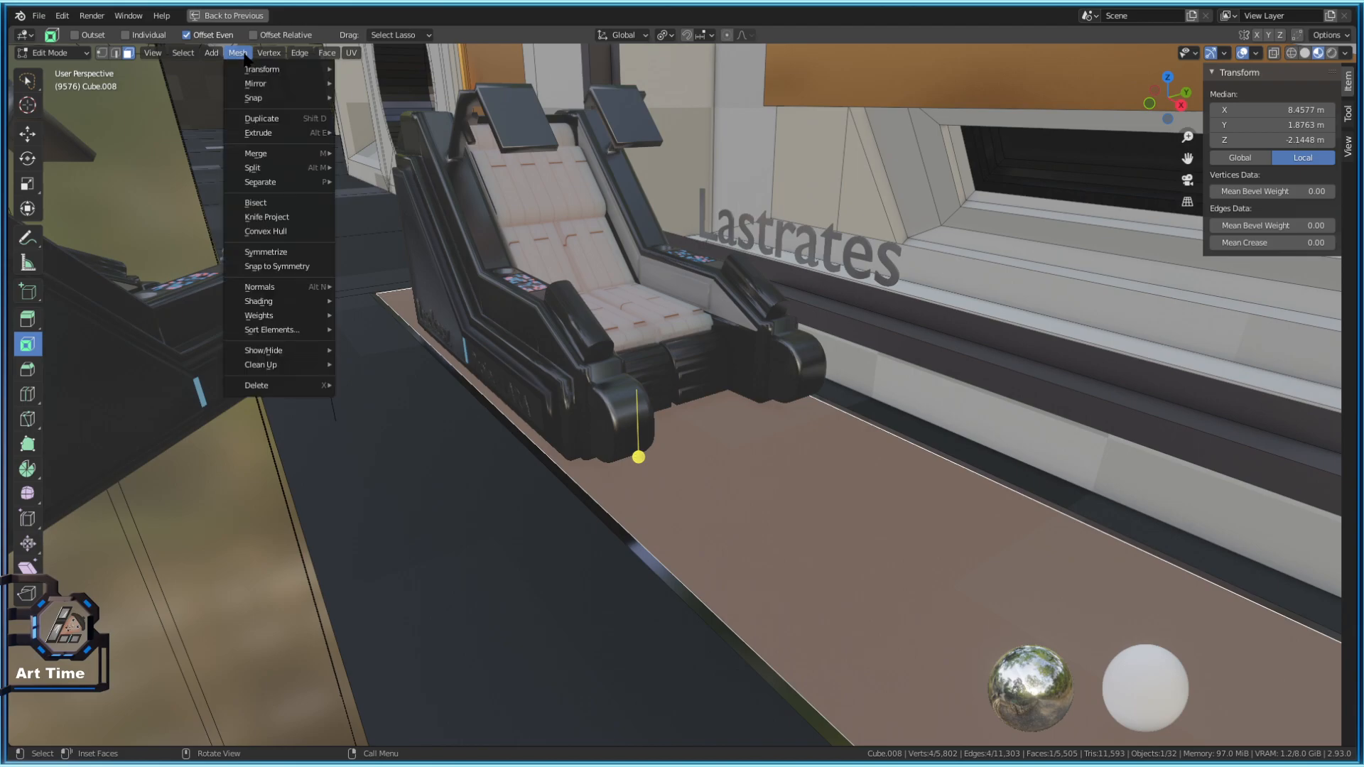
mouse_move(301, 57)
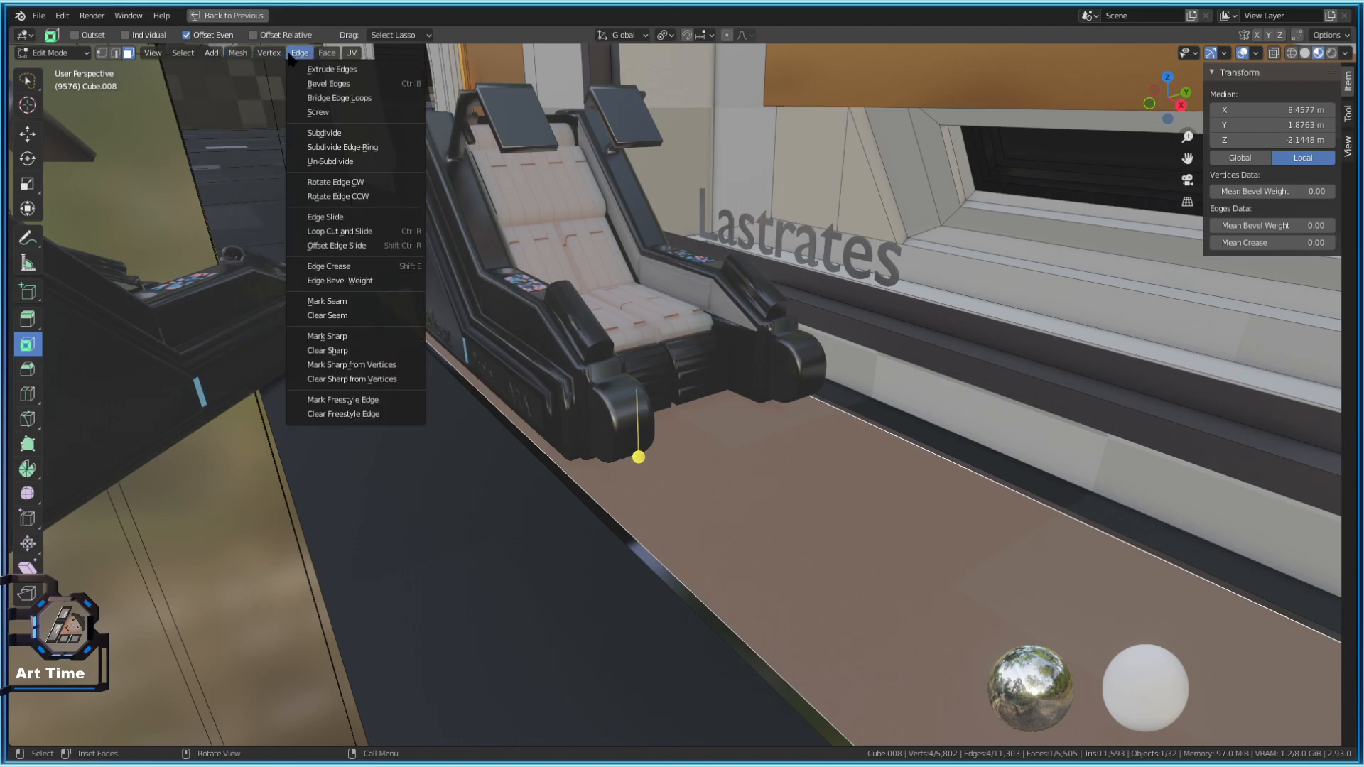
mouse_move(233, 53)
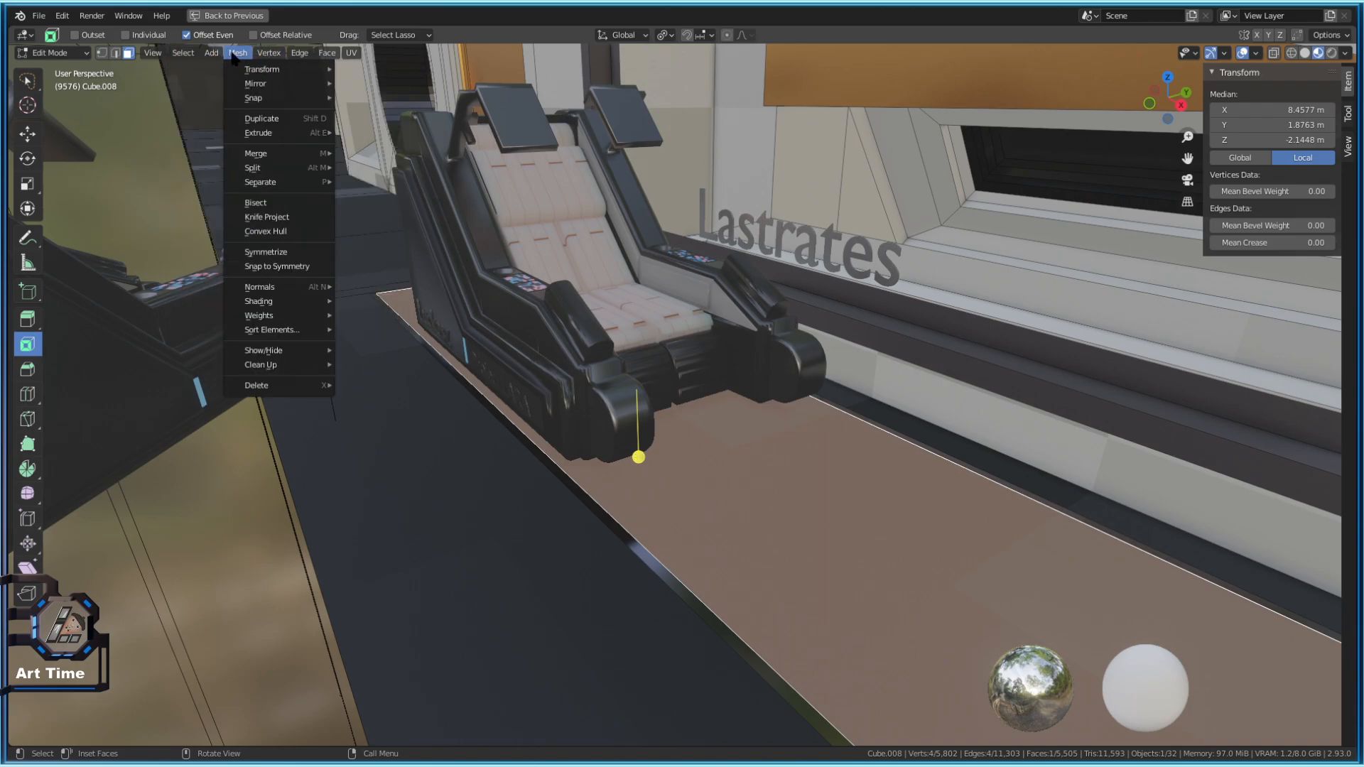
mouse_move(263, 182)
click(387, 183)
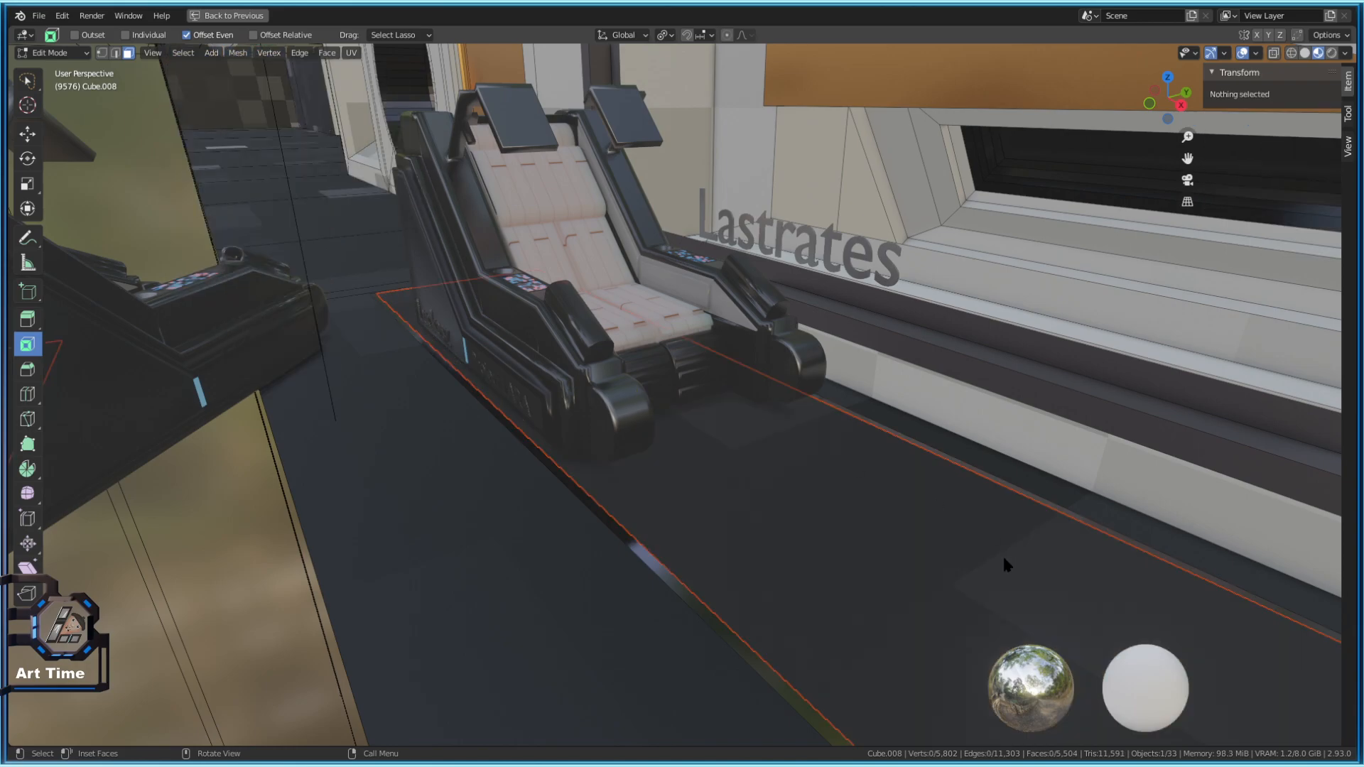
key(Tab)
click(881, 563)
Try lowering the separated floor panel by about 0.35 m along the Z axis, and undo the move
key(g)
key(z)
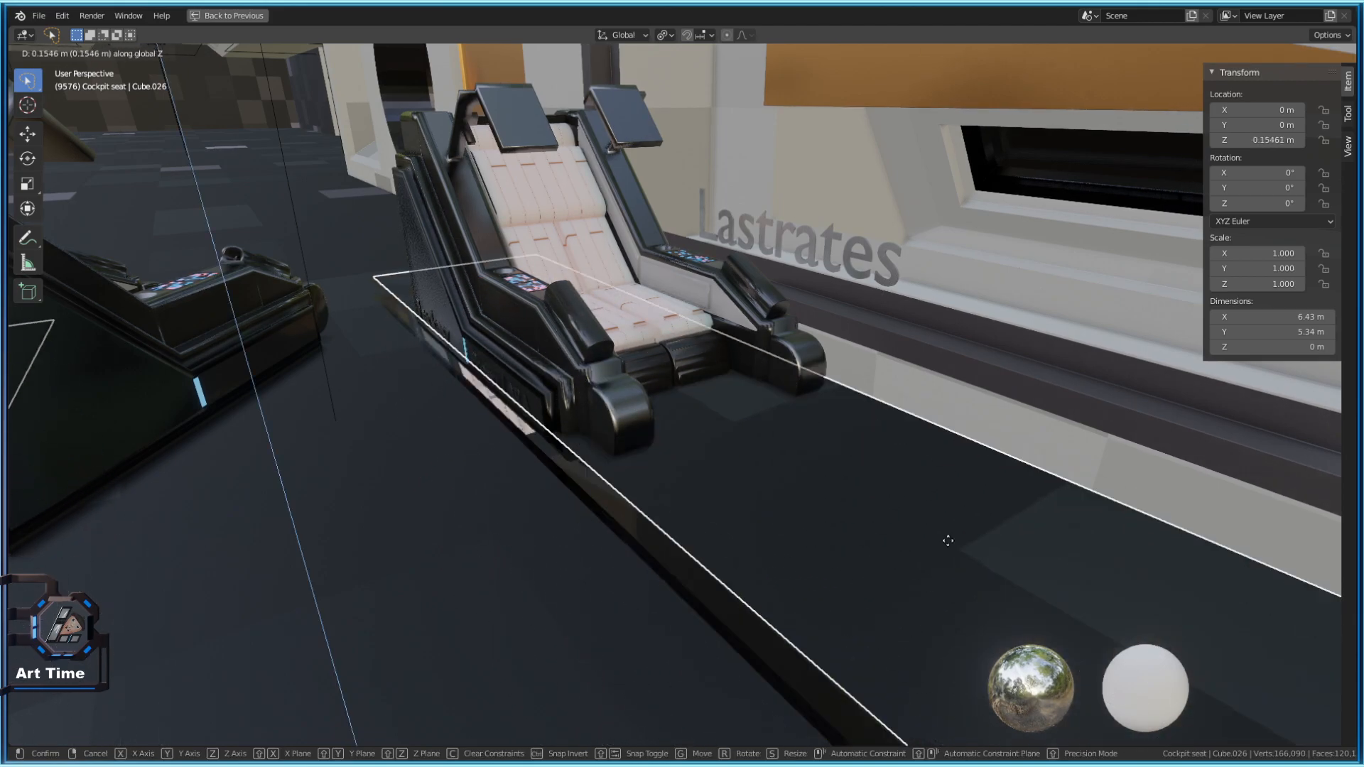
click(905, 593)
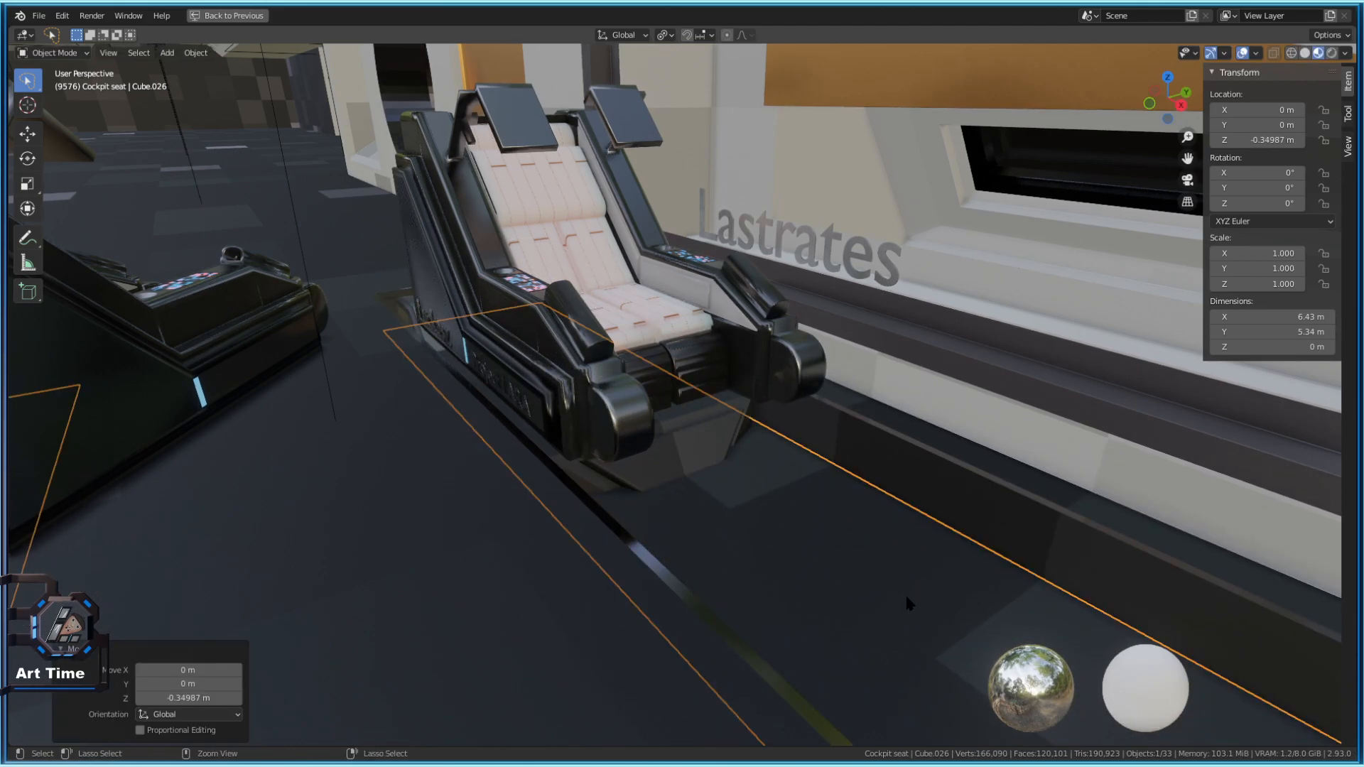
key(ctrl+z)
Hide the separated floor panel and move the seat above the opening about 7.3 m backward along the X axis
key(h)
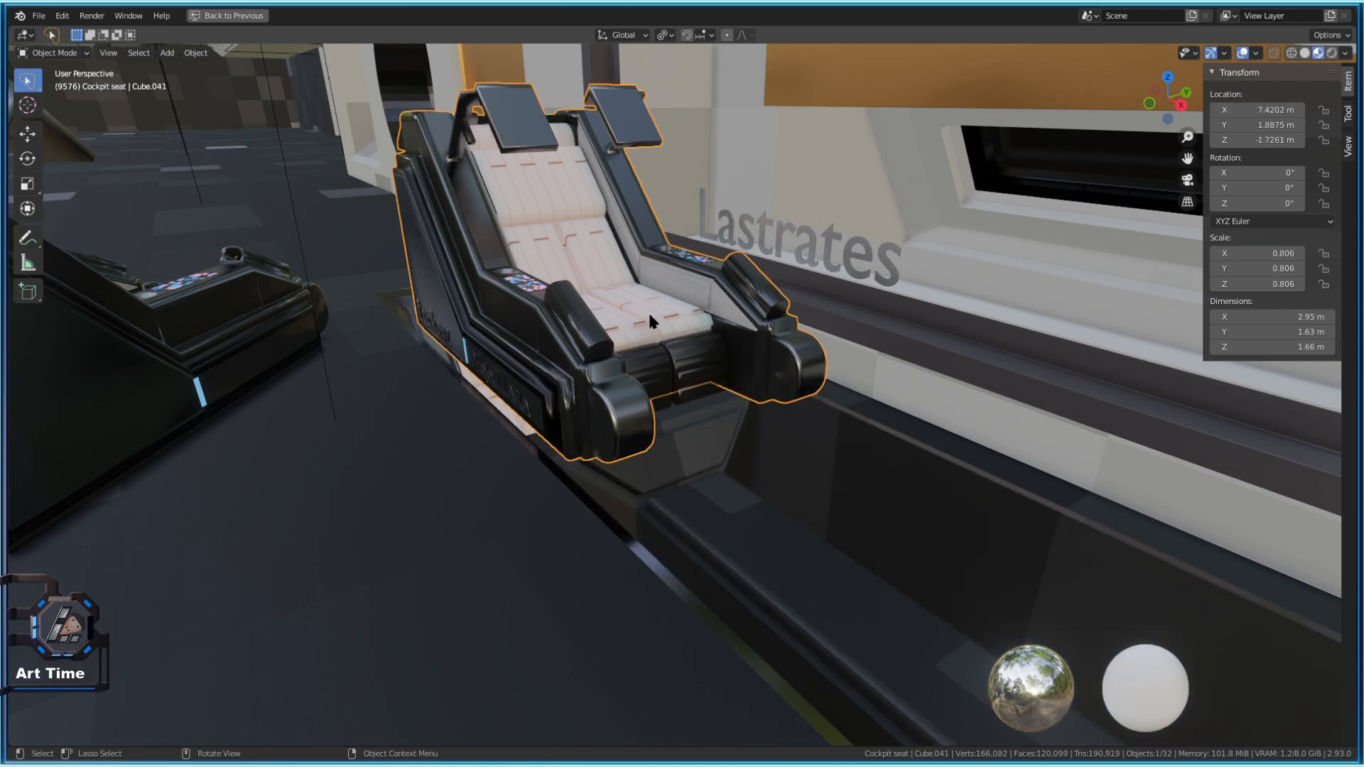
click(650, 316)
key(g)
key(y)
key(x)
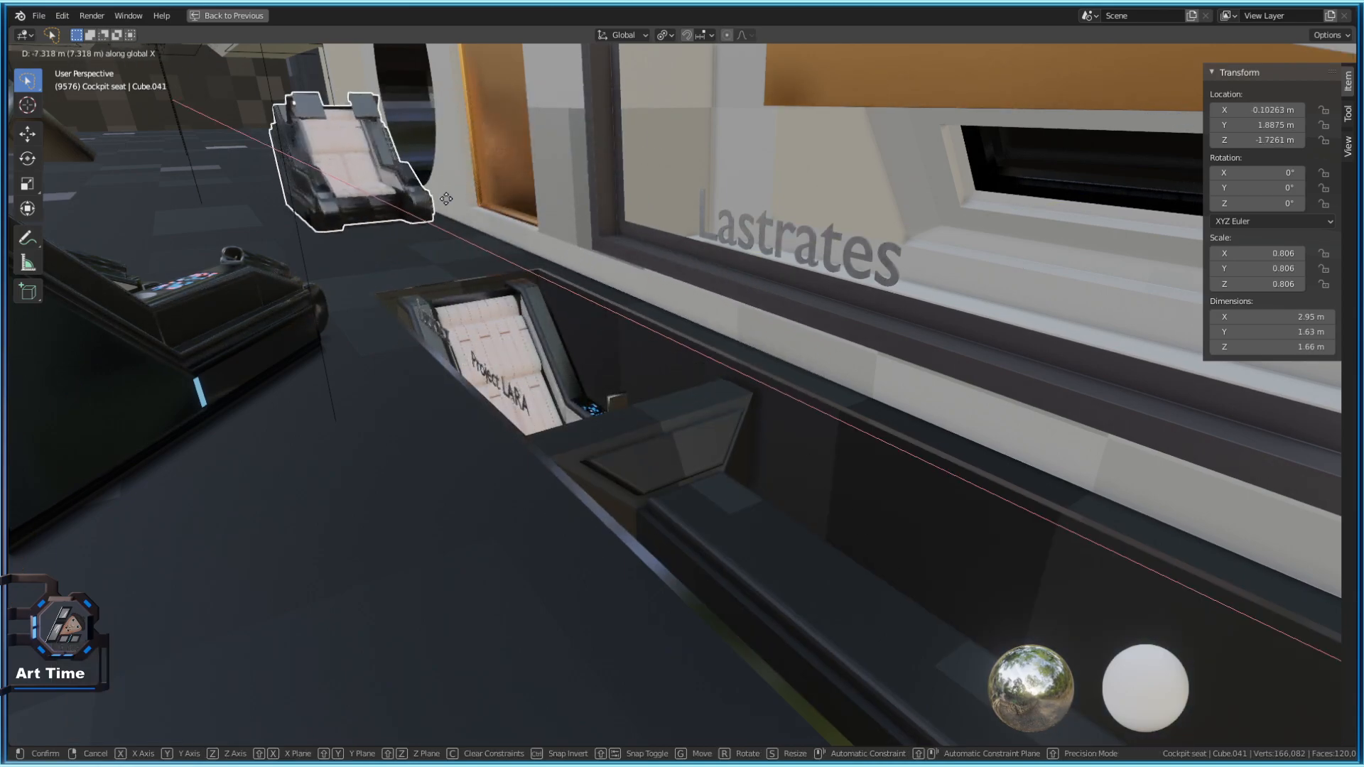
click(497, 345)
Select the seat beneath the floor and examine it with its large screen in Rendered shading
click(497, 344)
mouse_move(497, 344)
middle_down()
mouse_move(1013, 471)
mouse_move(1139, 435)
mouse_move(1120, 435)
mouse_move(1136, 398)
middle_up()
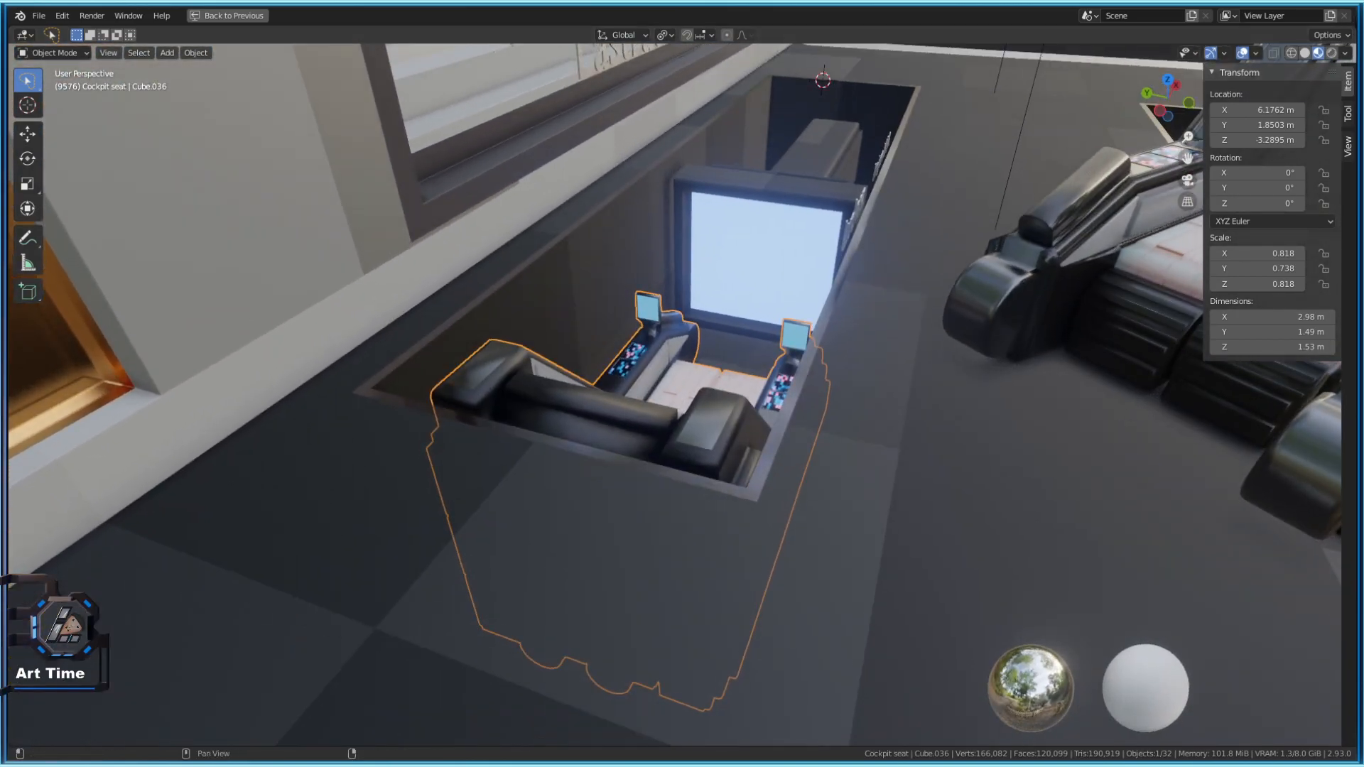
click(1331, 53)
key(shift+grave)
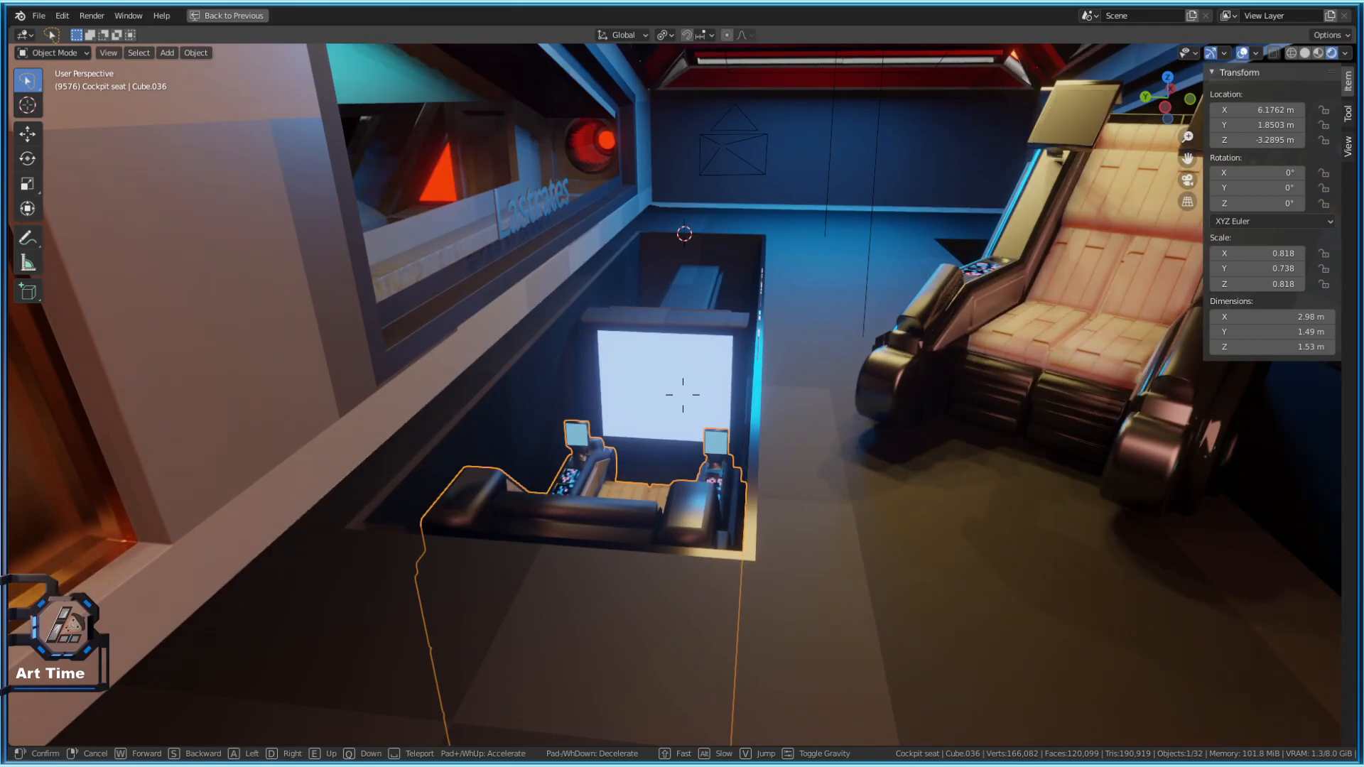
key(w)
click(682, 395)
click(664, 421)
click(713, 488)
key(shift+grave)
key(s)
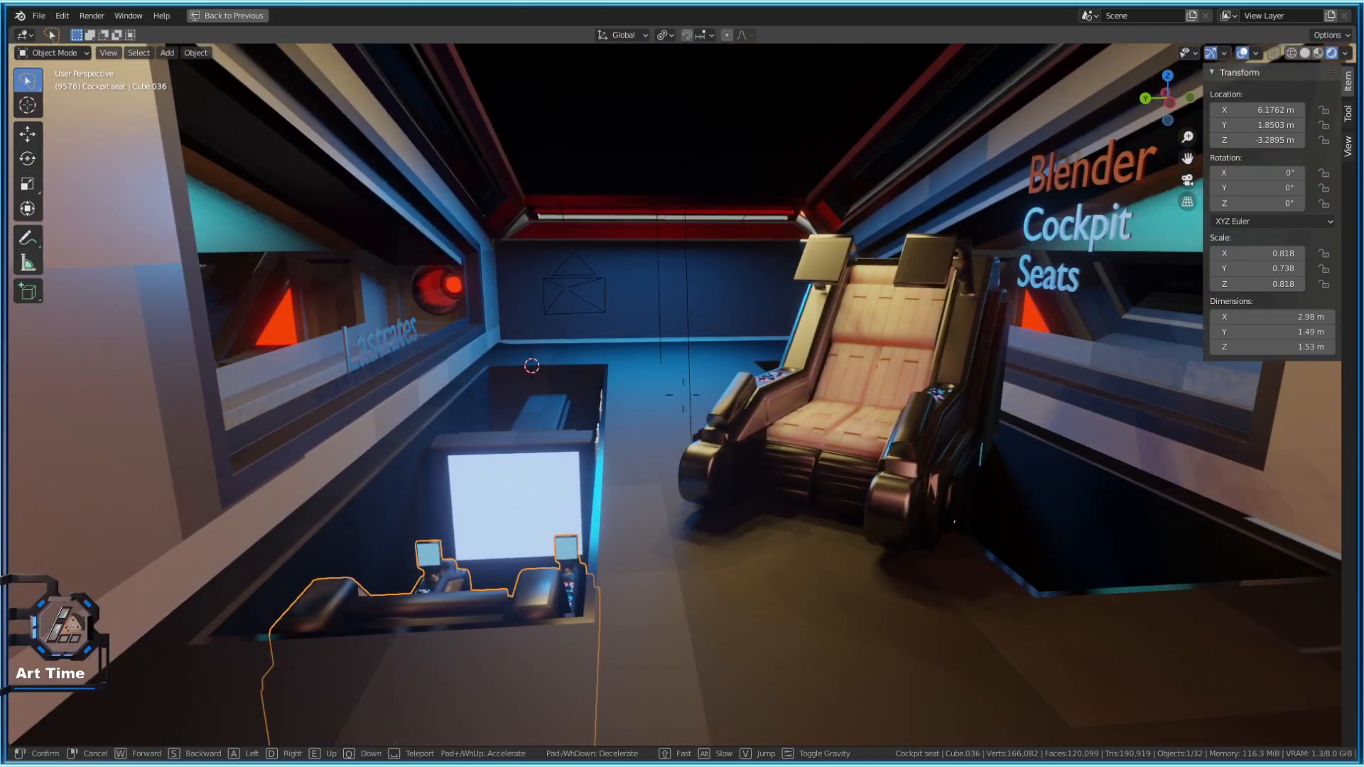
click(681, 398)
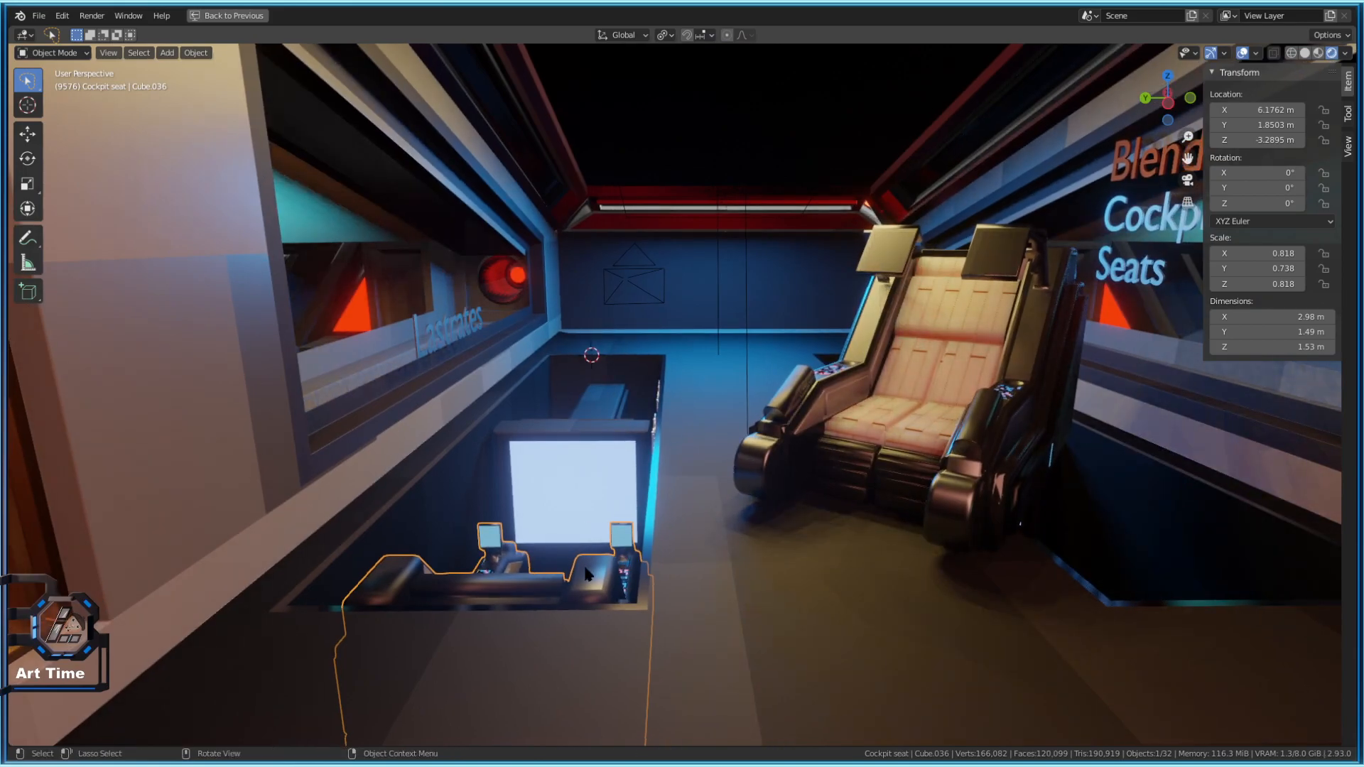
Raise the seat beneath the floor about 1.58 m along the Z axis and inspect it from the front
key(g)
key(z)
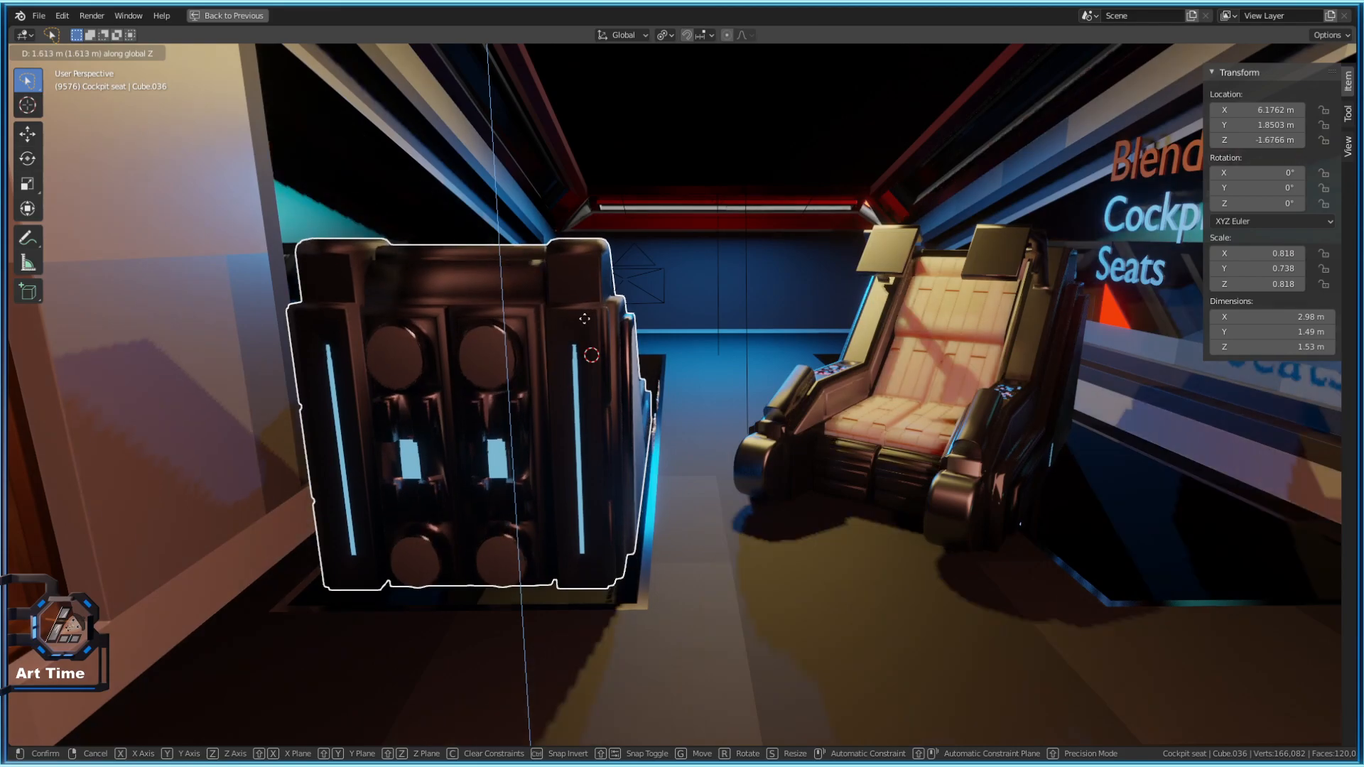
click(577, 247)
key(shift+grave)
key(w)
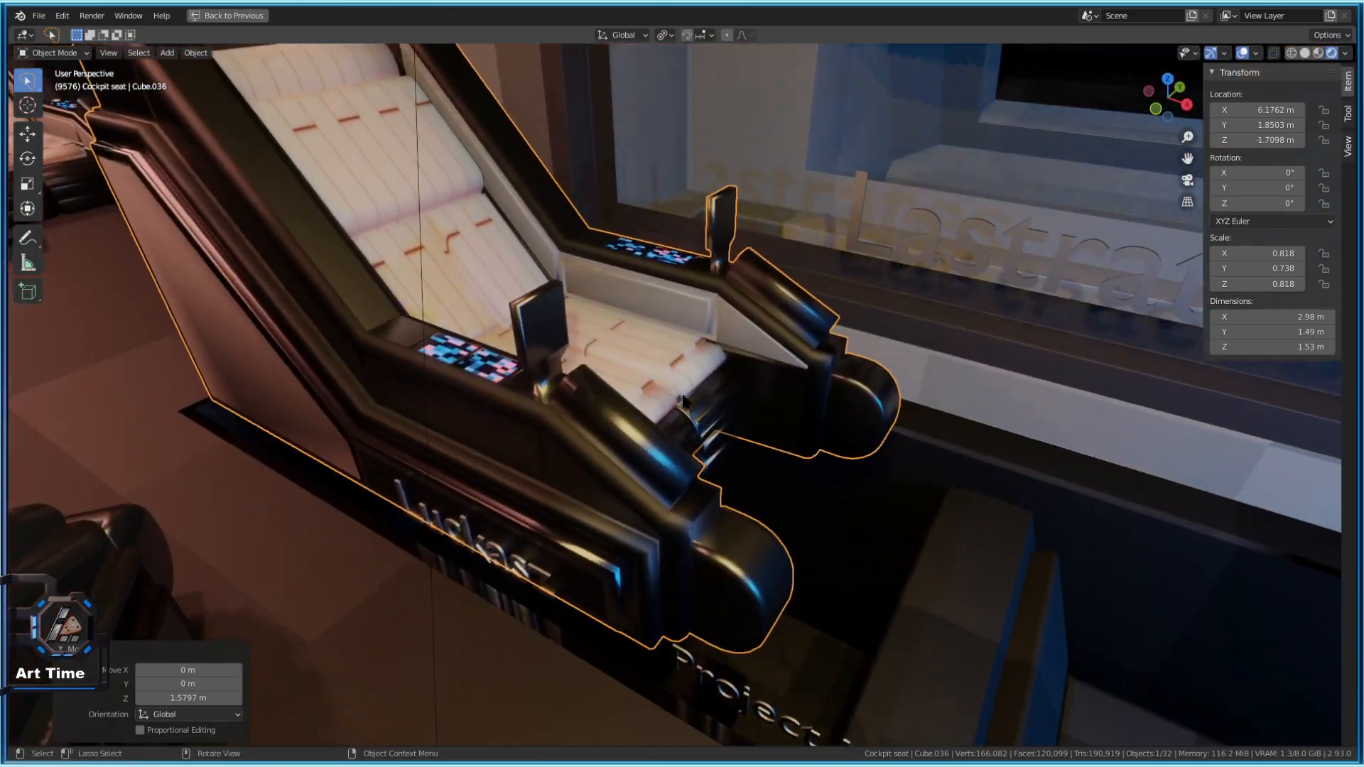
click(488, 260)
click(429, 237)
click(473, 301)
Lower the raised seat about 1.66 m along the Z axis into its floor bay and view both bays
key(g)
key(z)
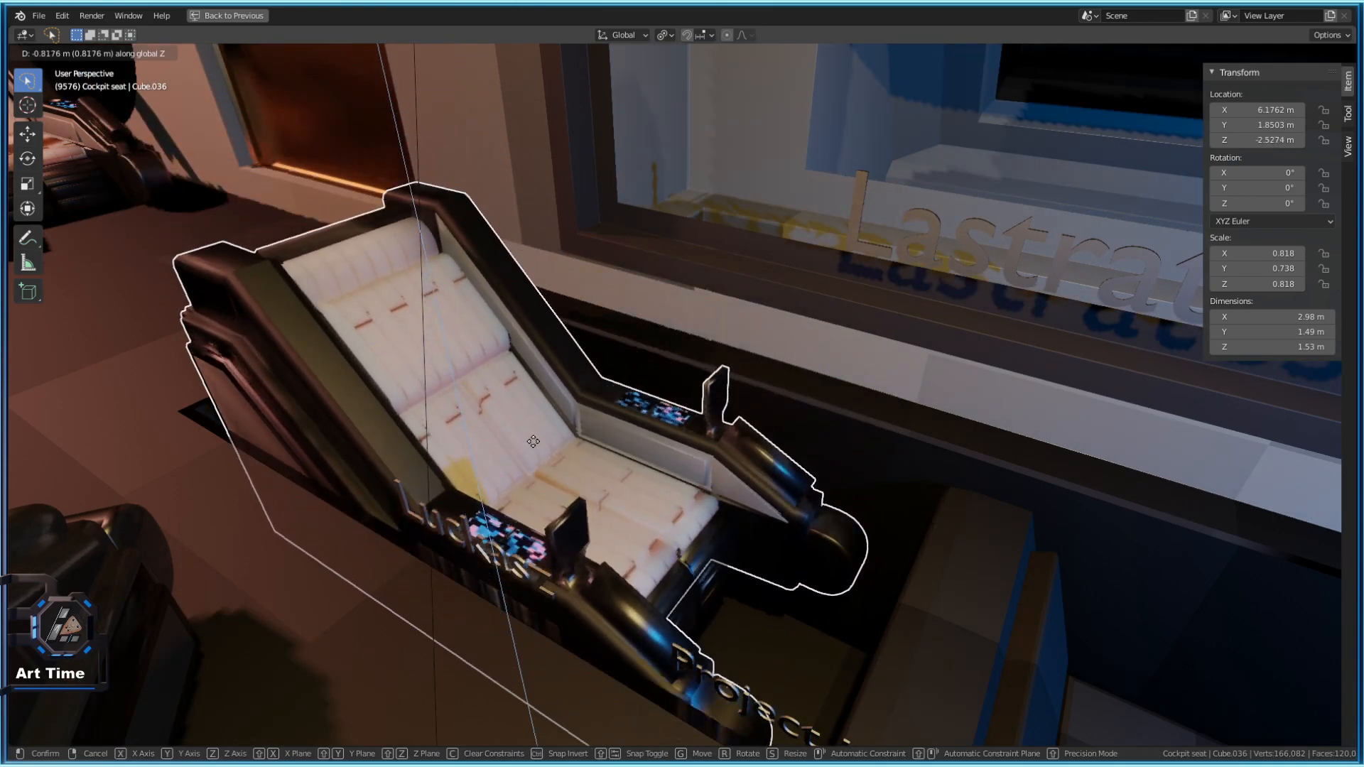
click(477, 568)
key(shift+grave)
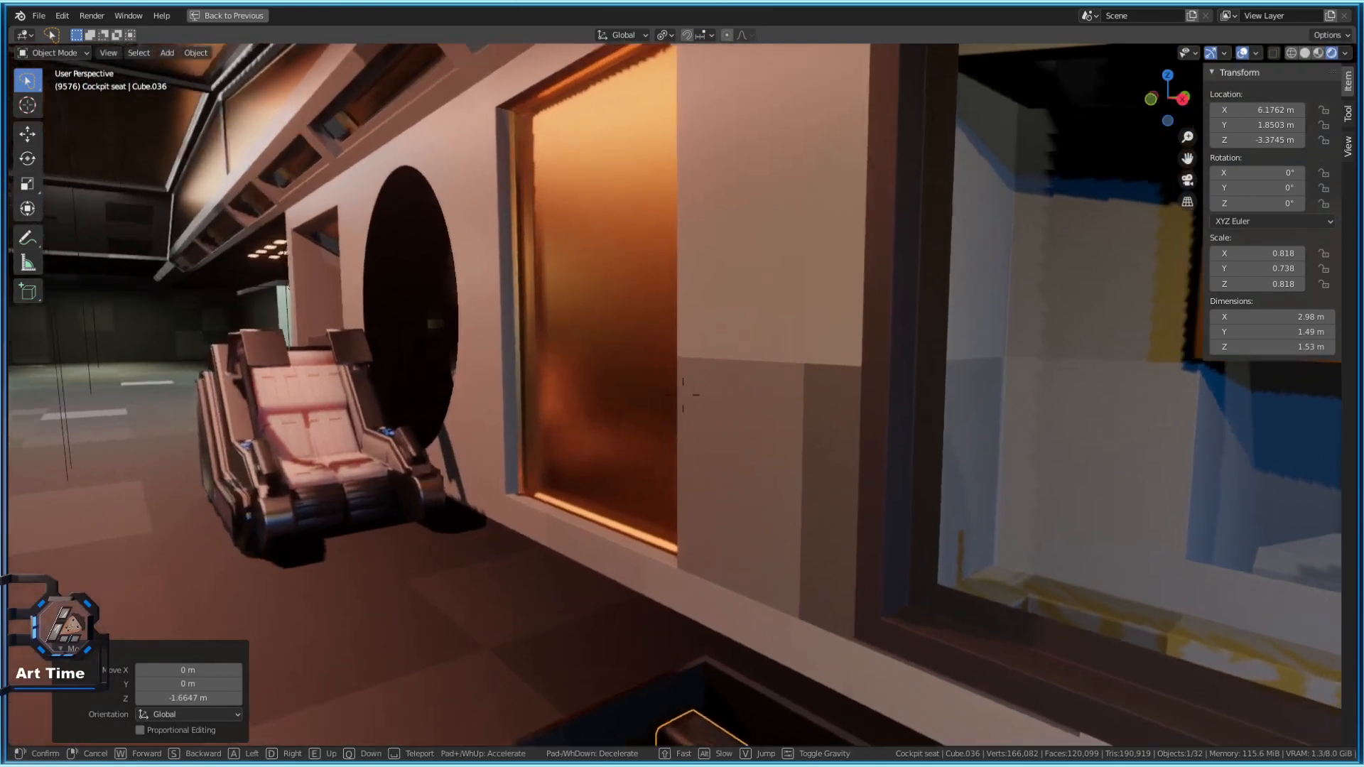
key(s)
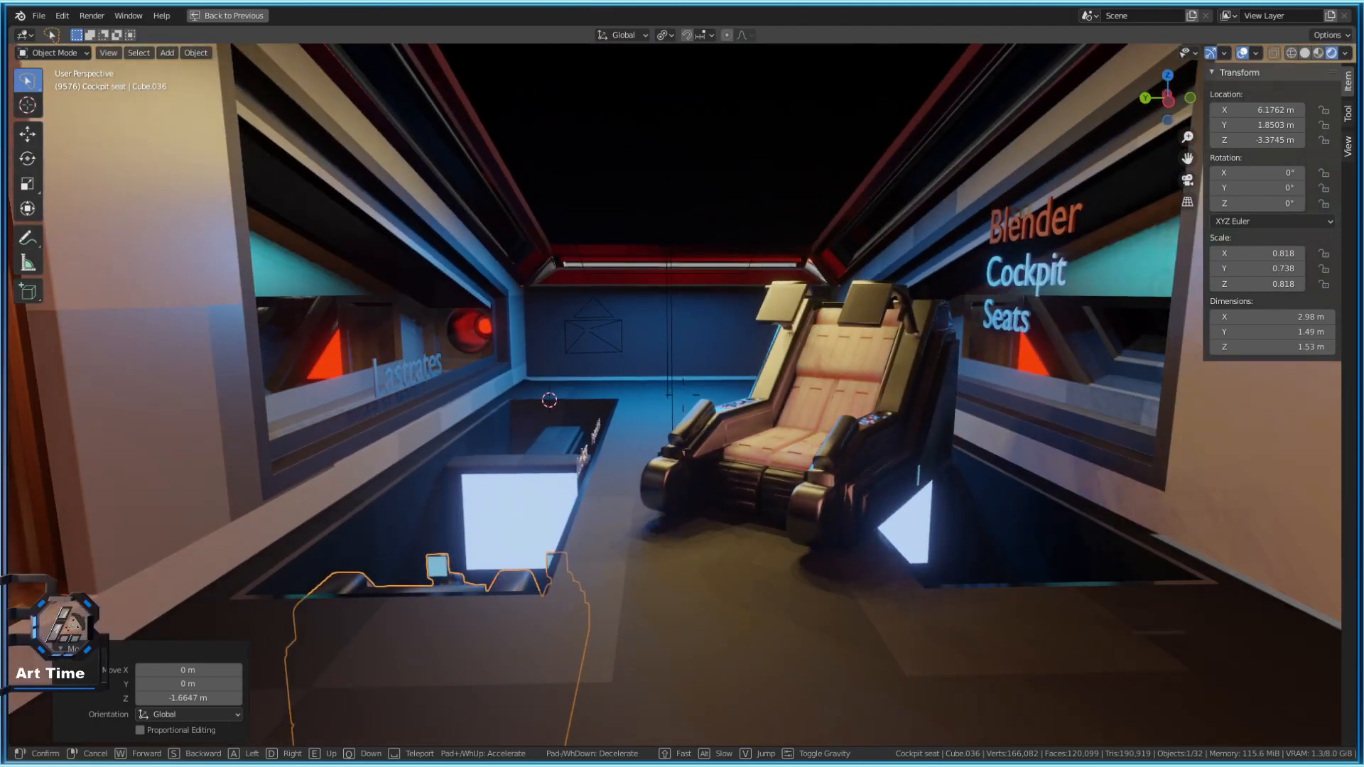
click(690, 394)
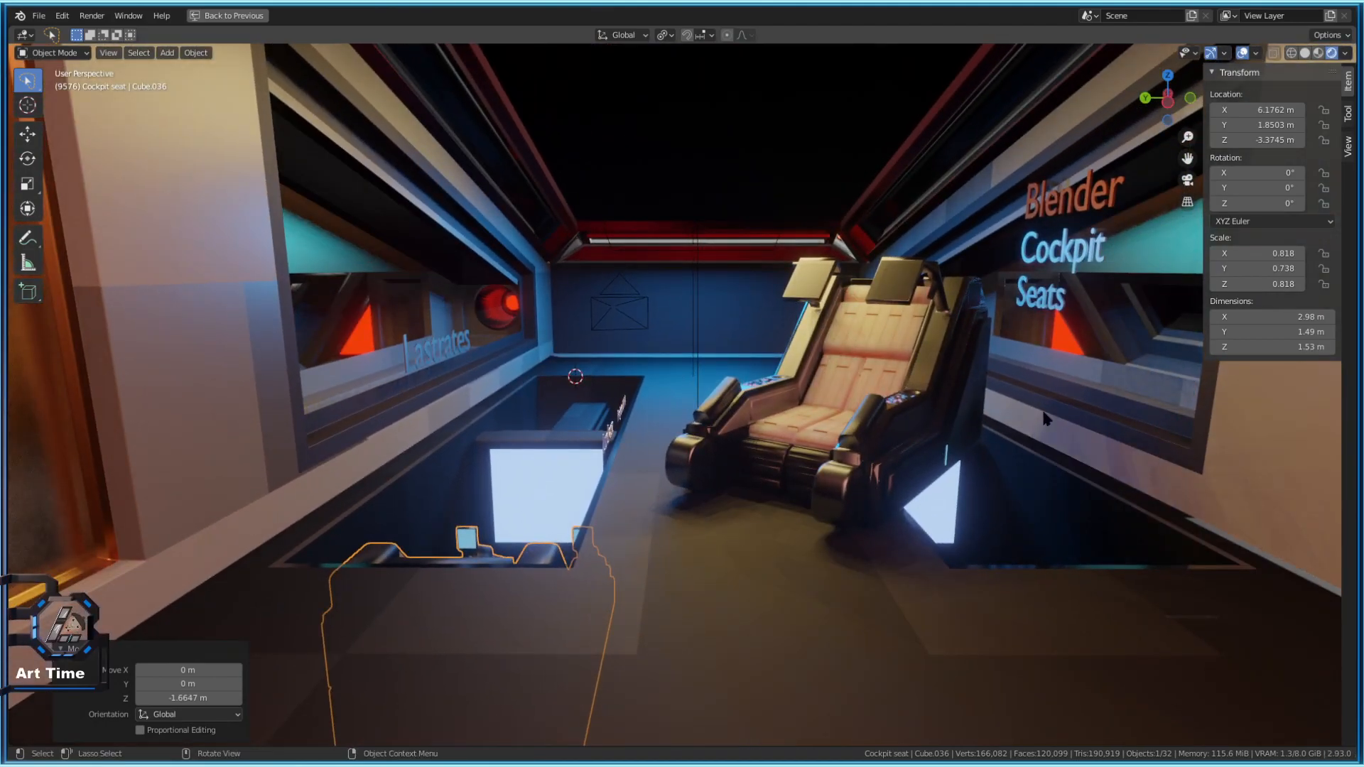
Select the seat standing on the floor between the bays and reset its Z rotation to 0°
click(898, 434)
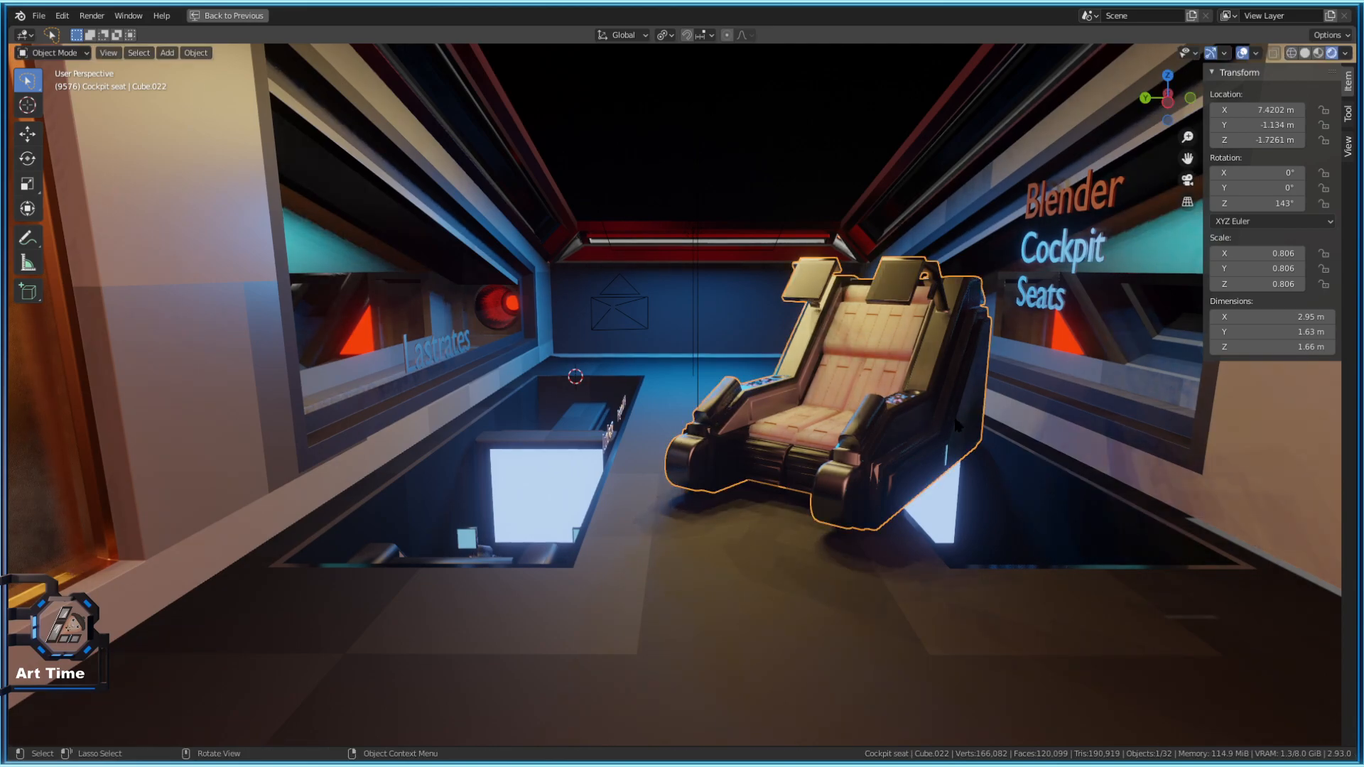
key(alt+g)
key(ctrl+z)
key(r)
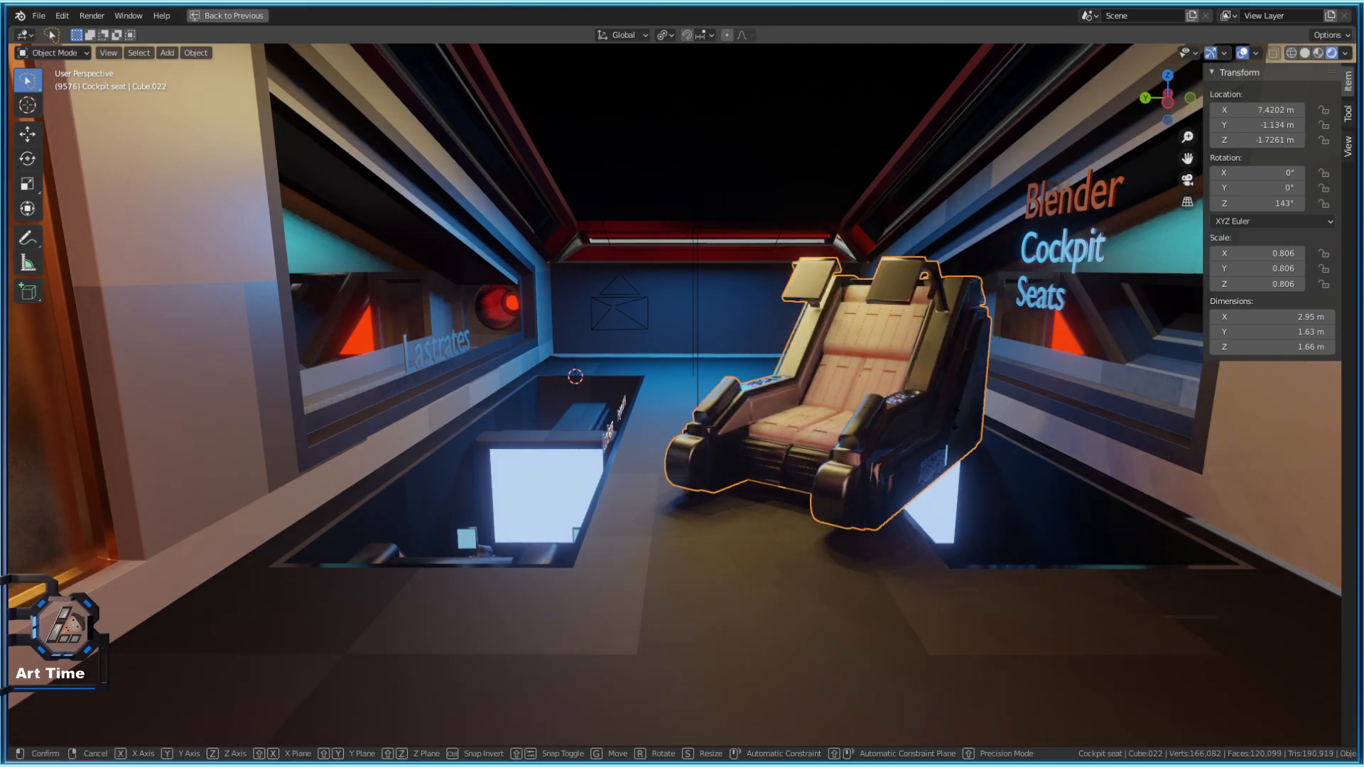
right_click(910, 441)
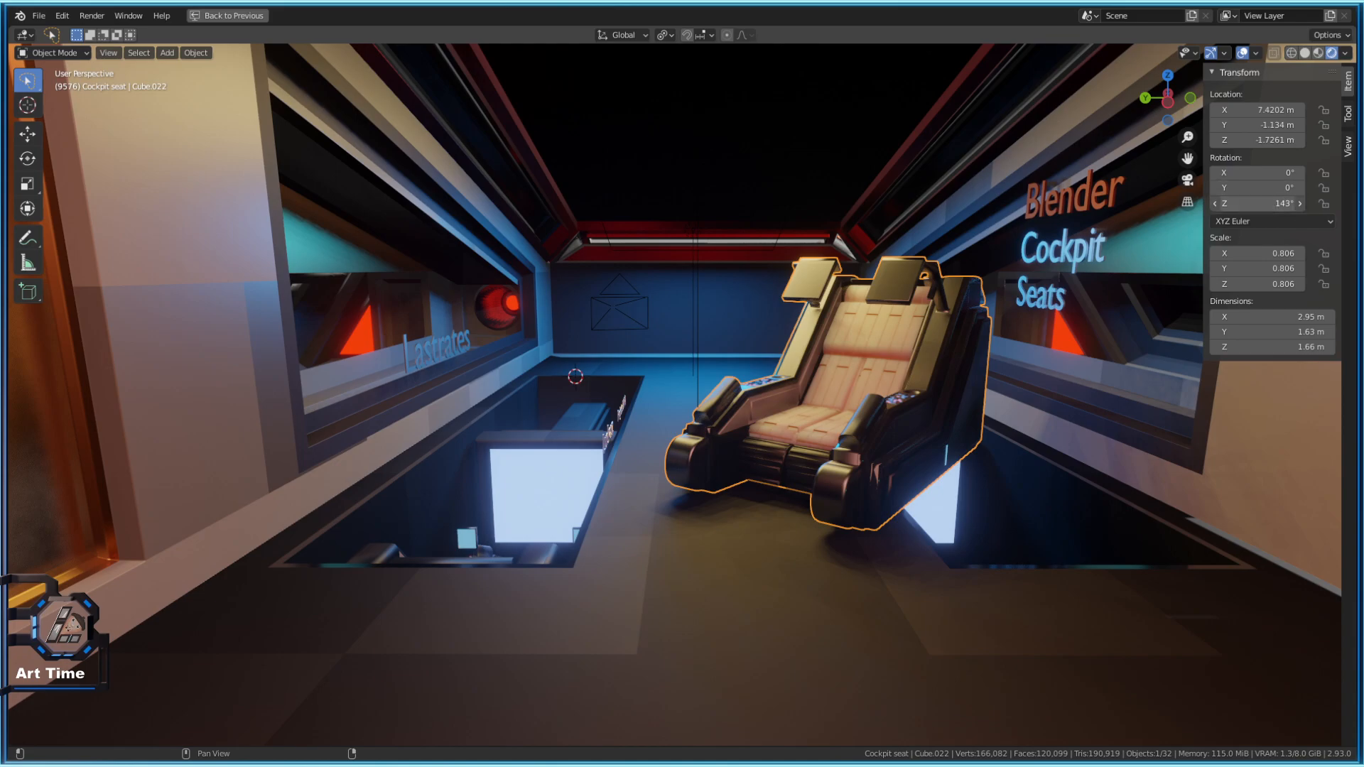
key(BackSpace)
key(g)
key(x)
right_click(889, 406)
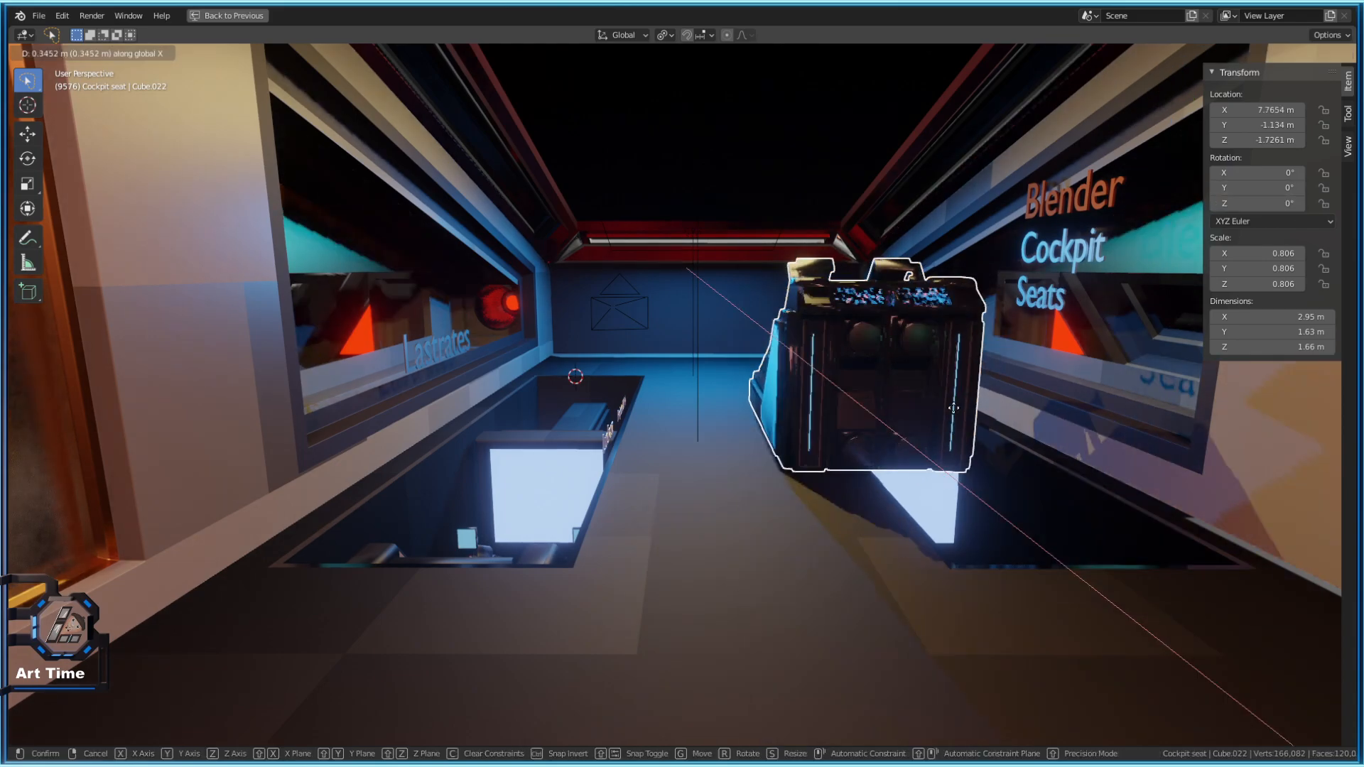
Move the seat about 1.27 m along the Y axis to the middle of the aisle
key(g)
key(y)
click(841, 505)
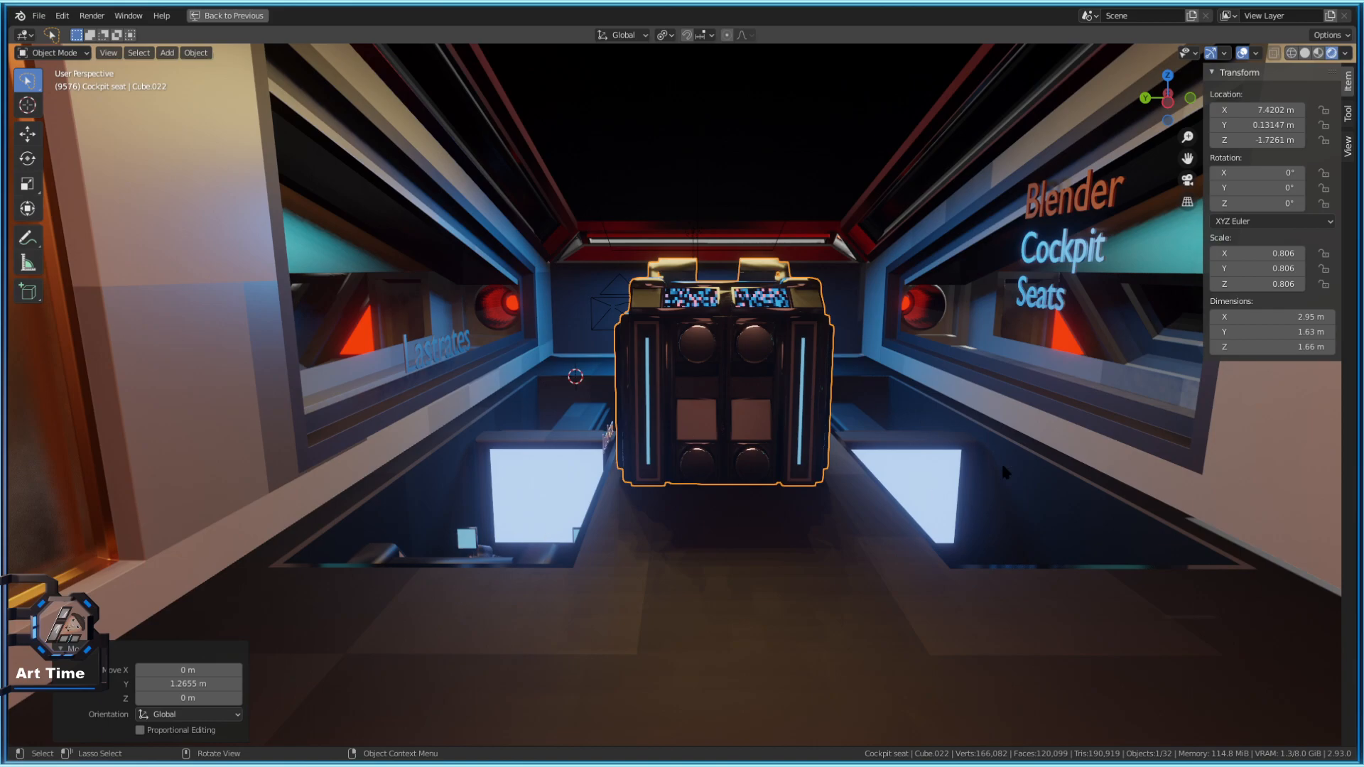
Examine the seat between the open bays and the ship's interior behind it, ending outside the hull
key(shift+grave)
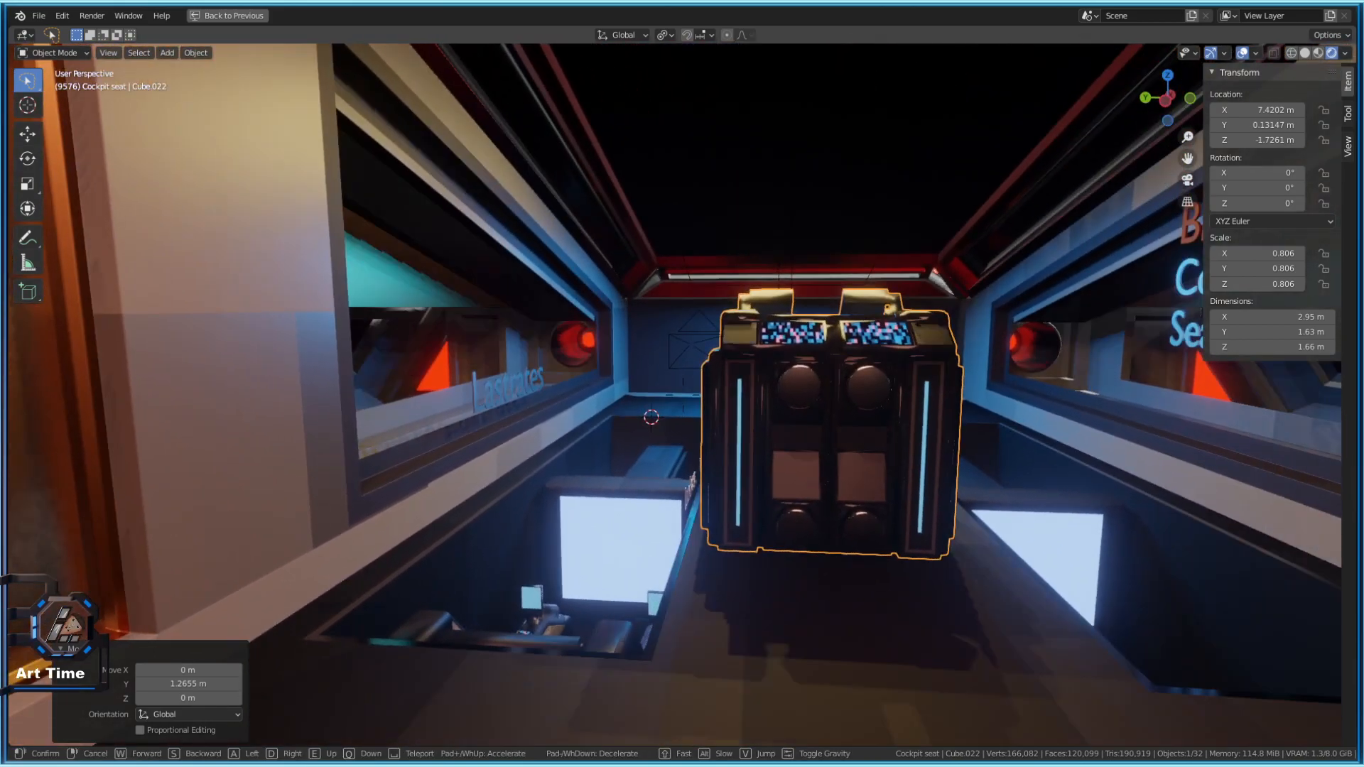
click(576, 587)
click(832, 443)
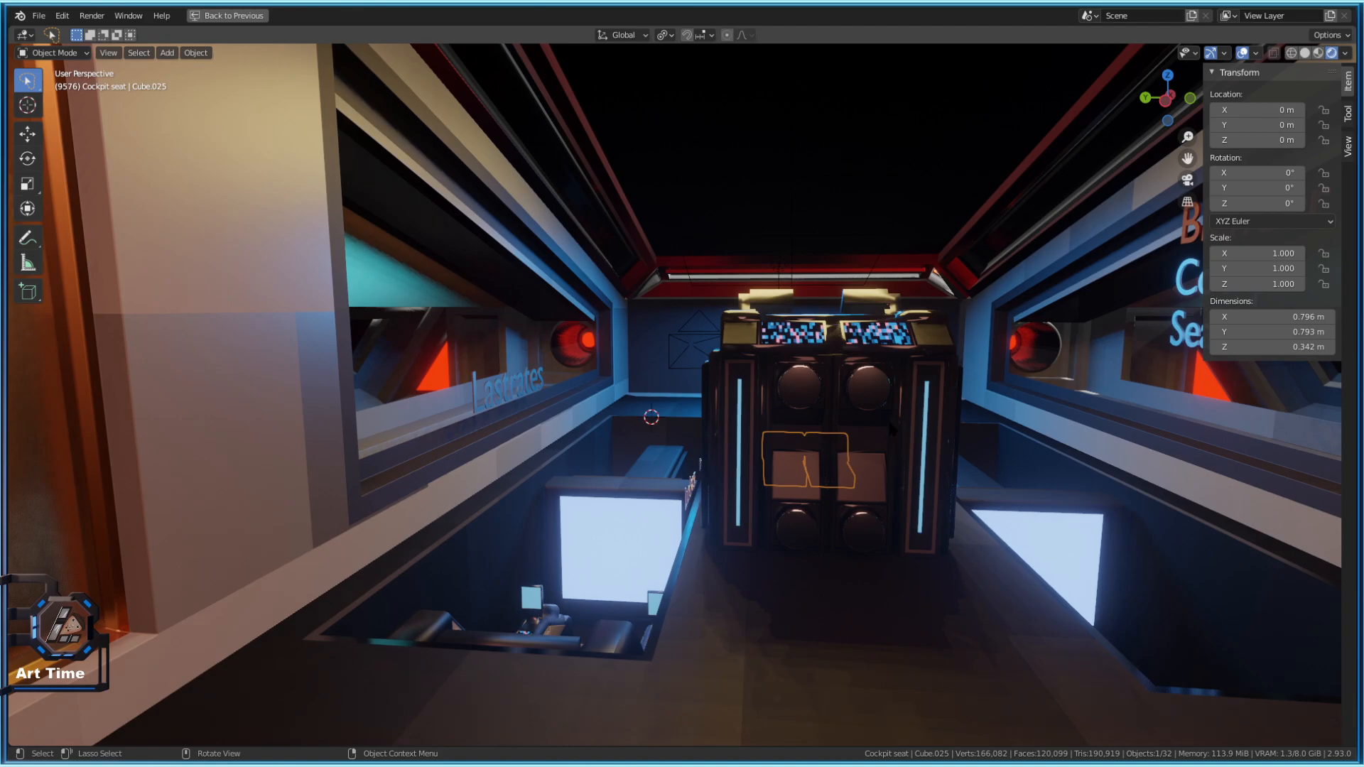
key(shift+grave)
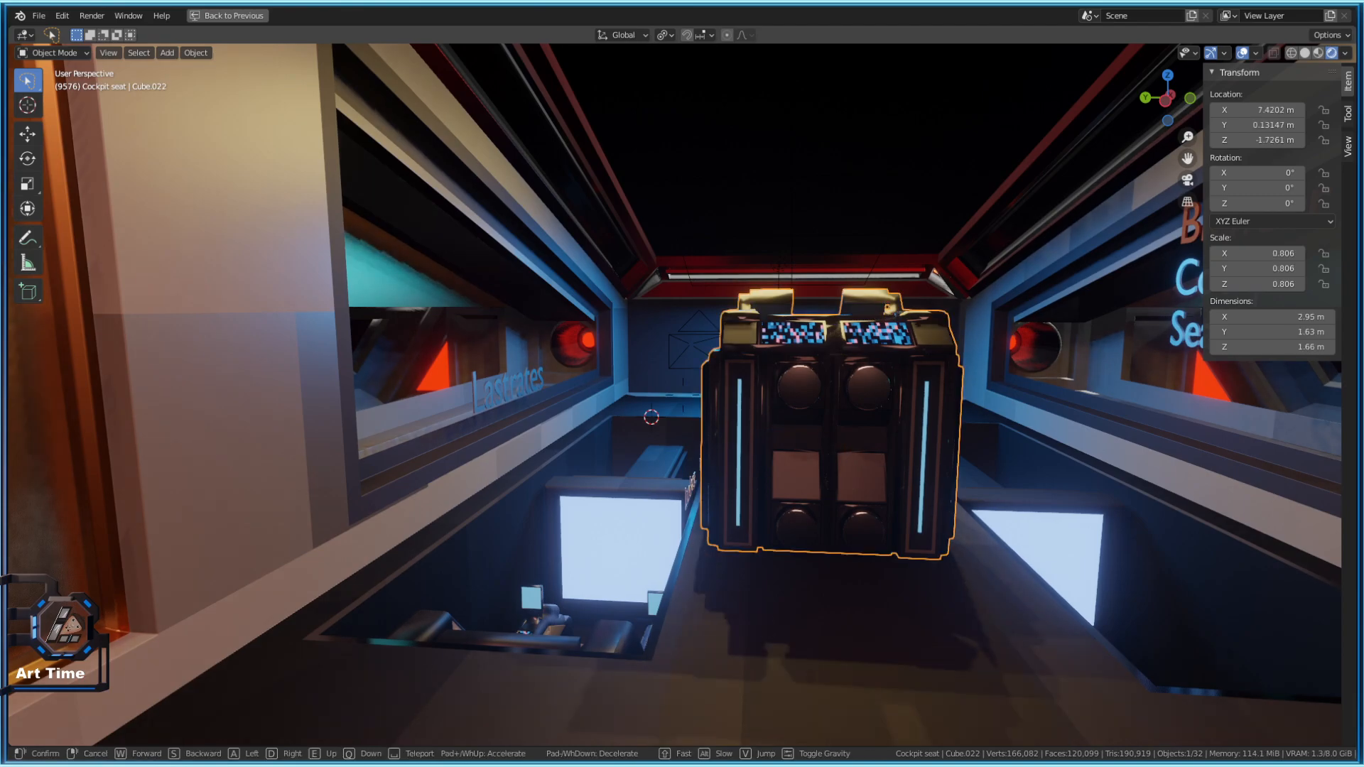
key(s)
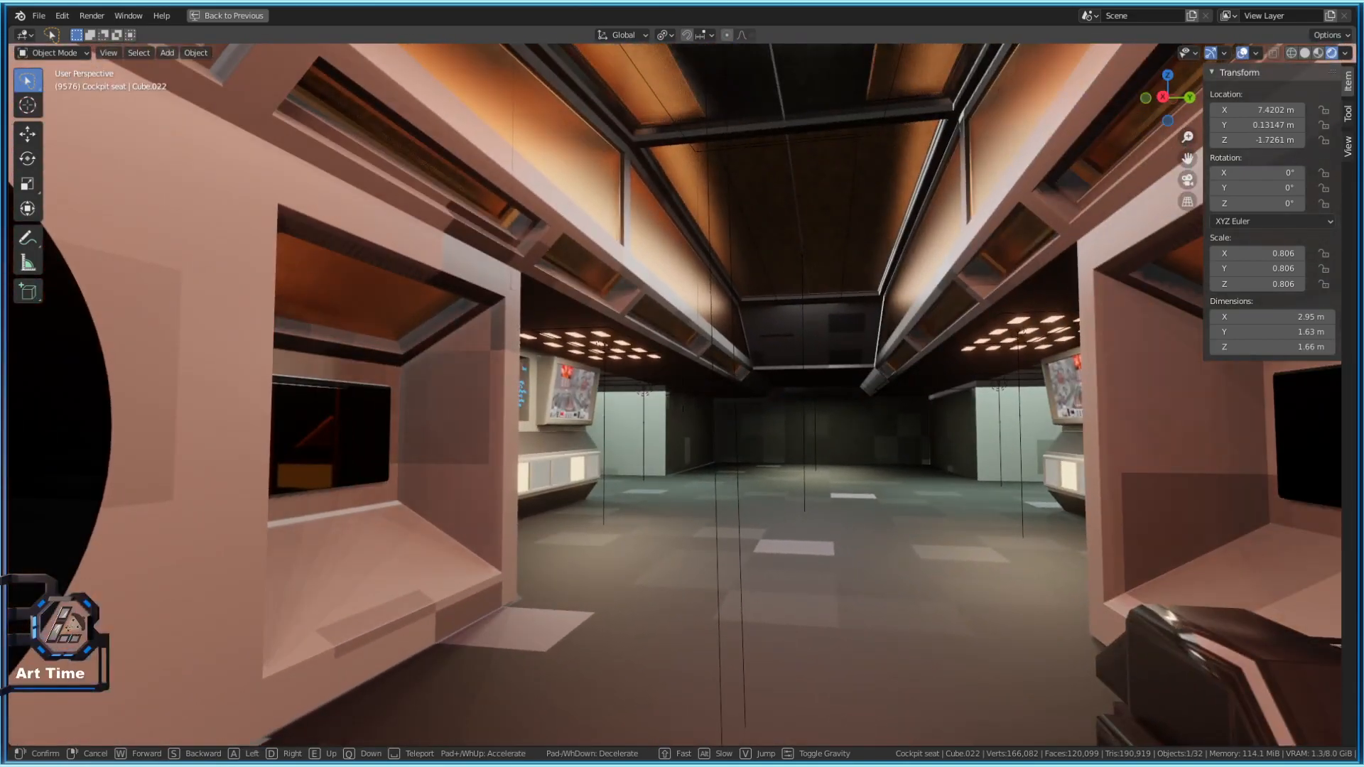
key(w)
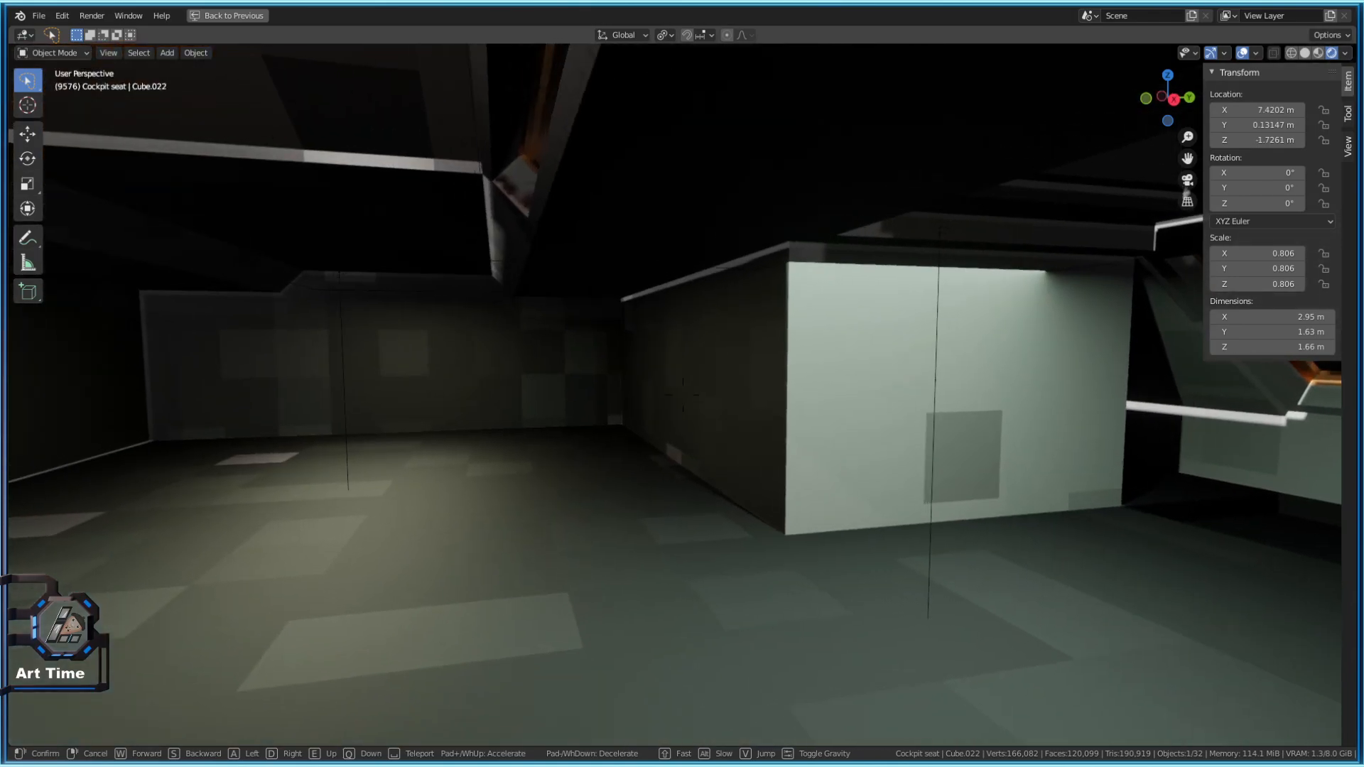
key(s)
key(s)
click(682, 394)
Switch to Material Preview shading and inspect the ship's exterior from the rear around to the front
click(1319, 54)
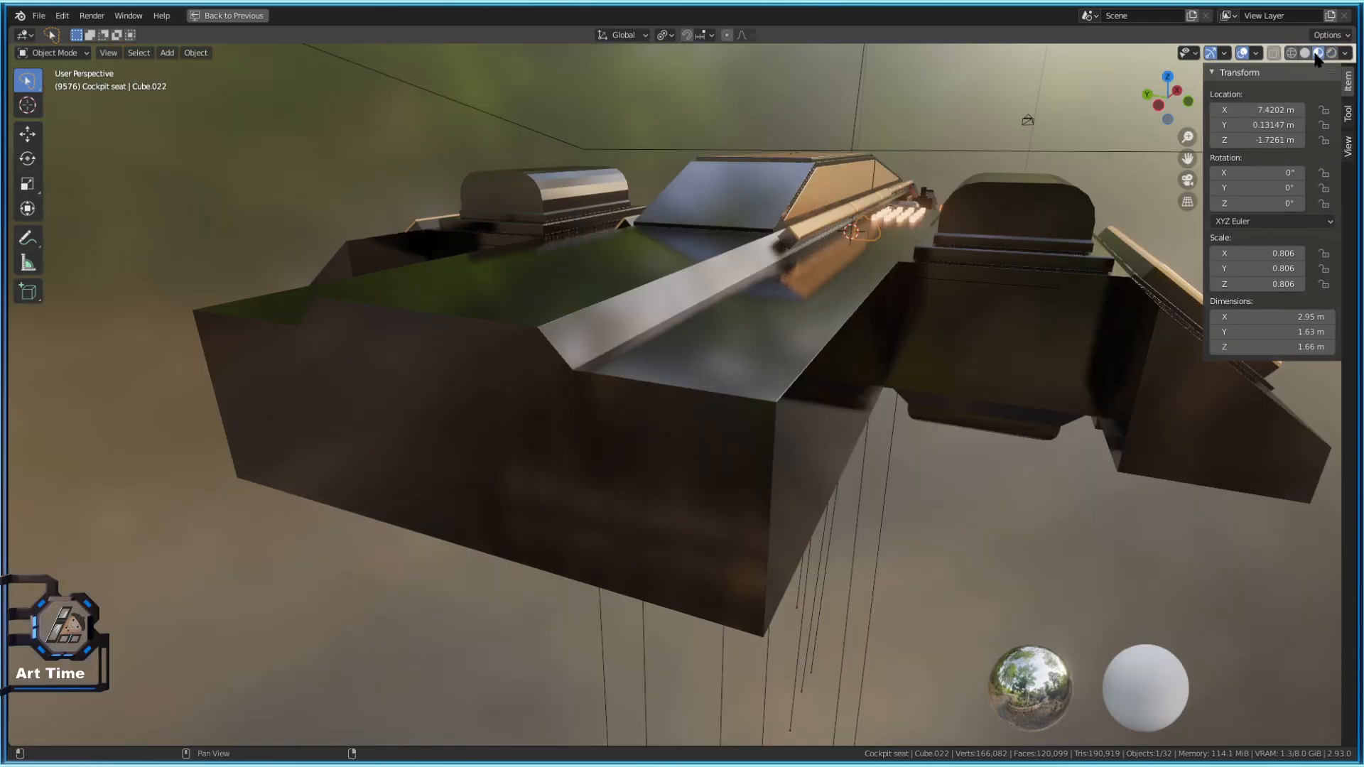
key(shift+grave)
key(a)
key(a)
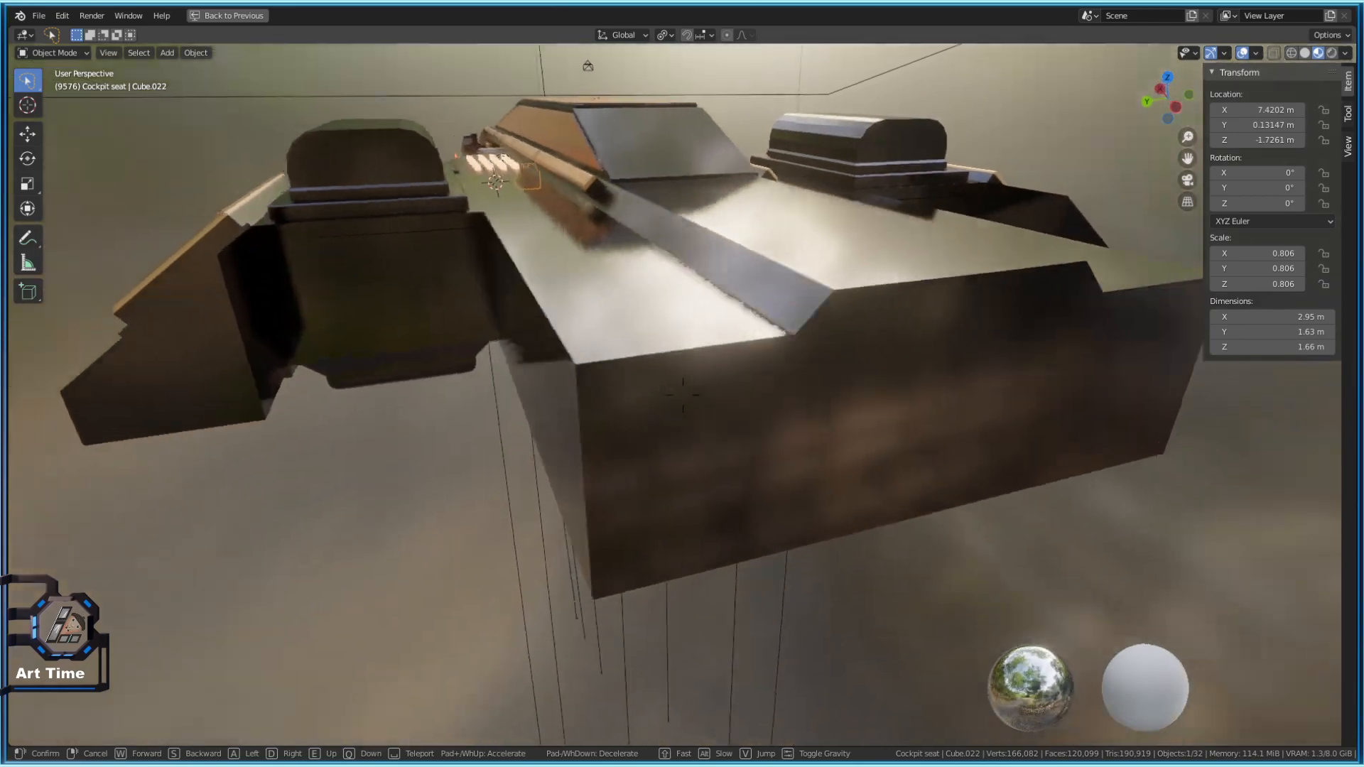
key(w)
key(a)
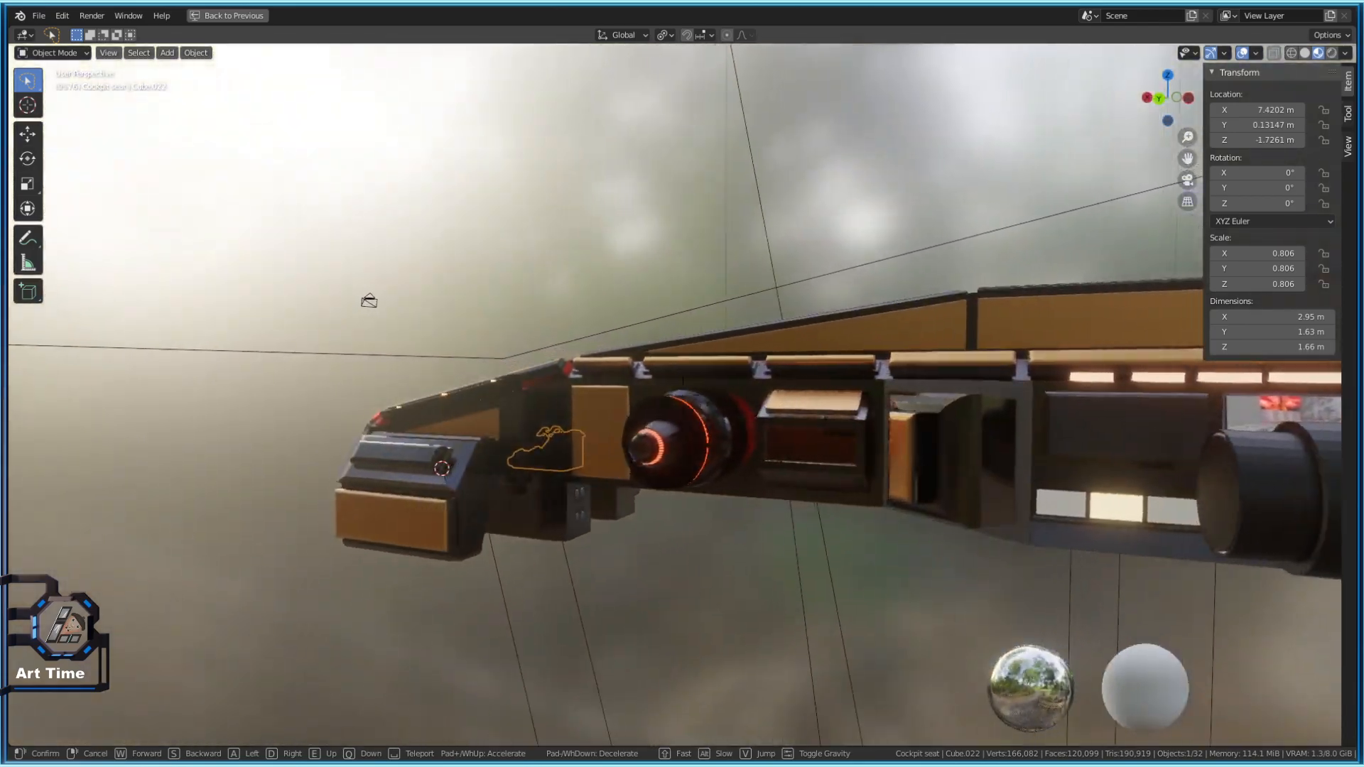
key(a)
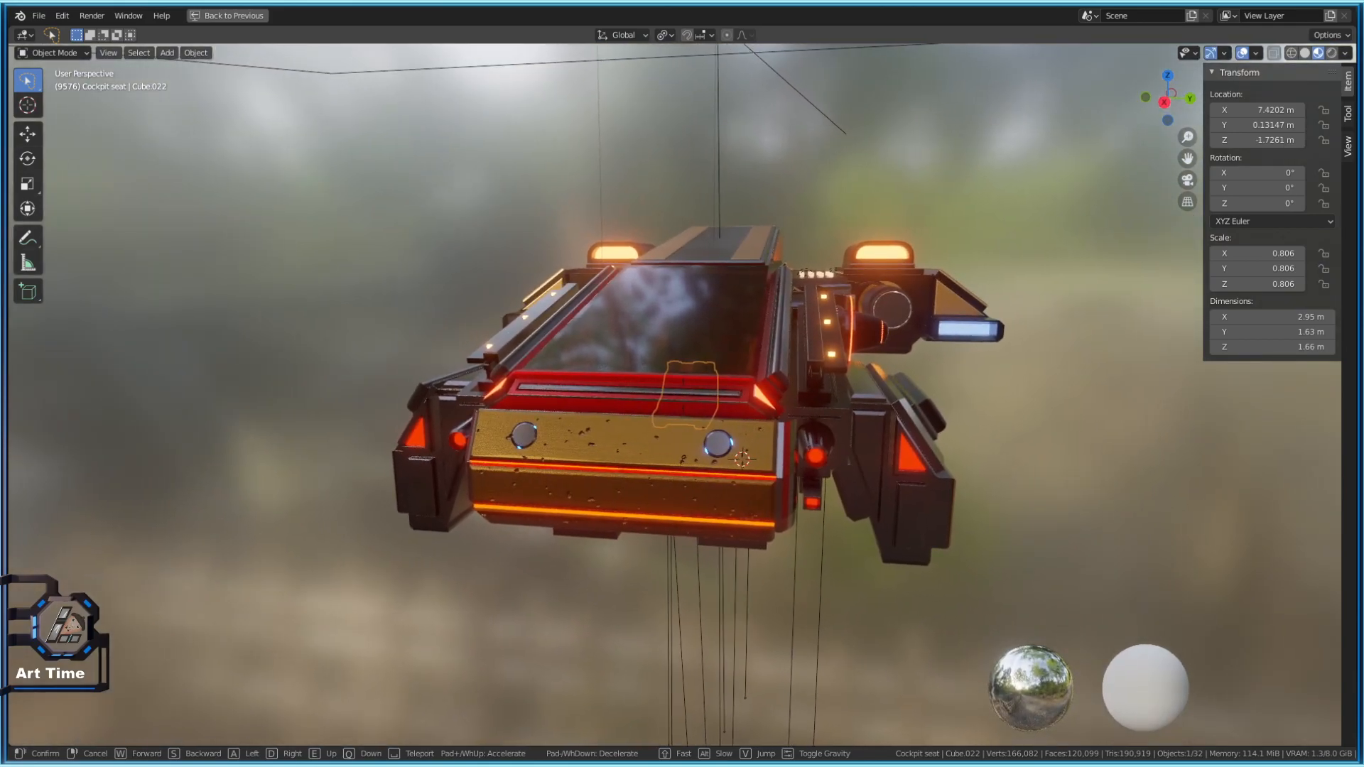
click(691, 425)
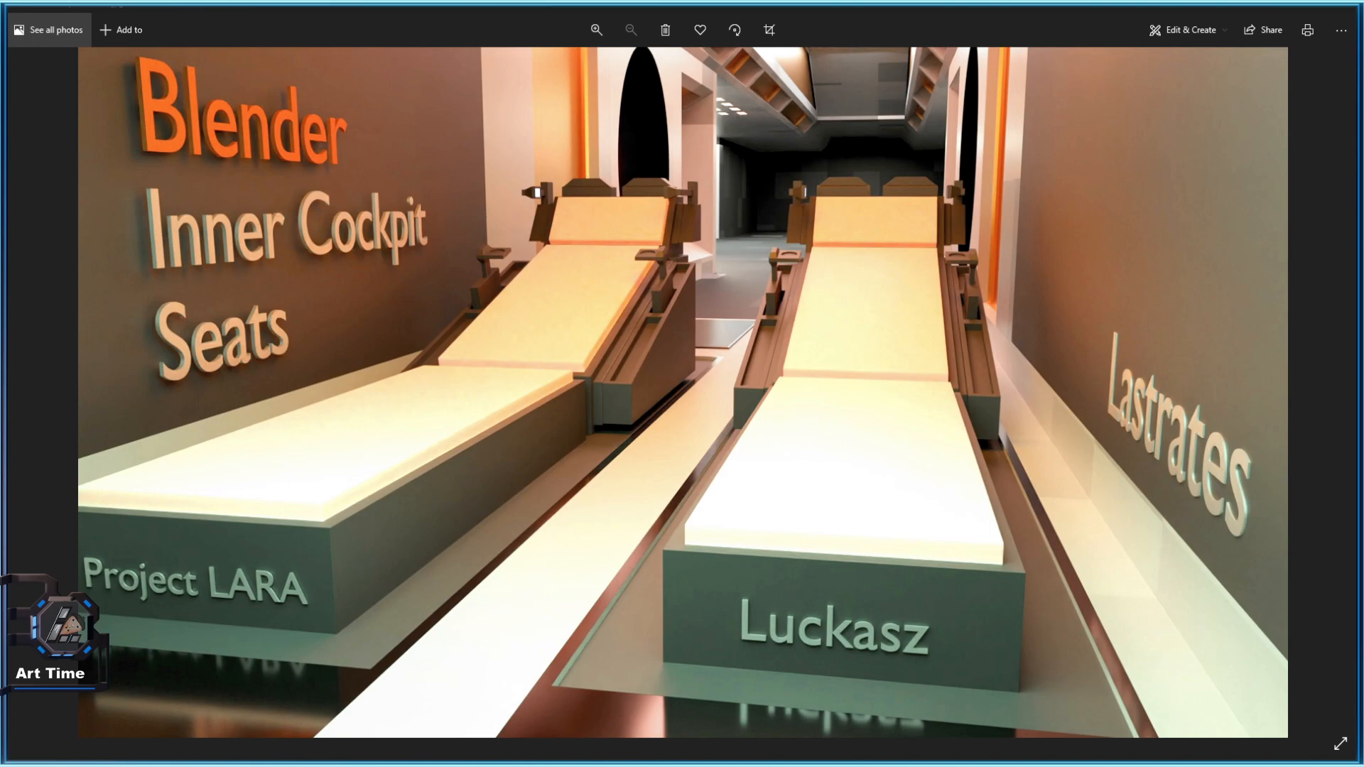
Switch to the Photos viewer and compare the rendered images of the cockpit seats from different design stages
key(Left)
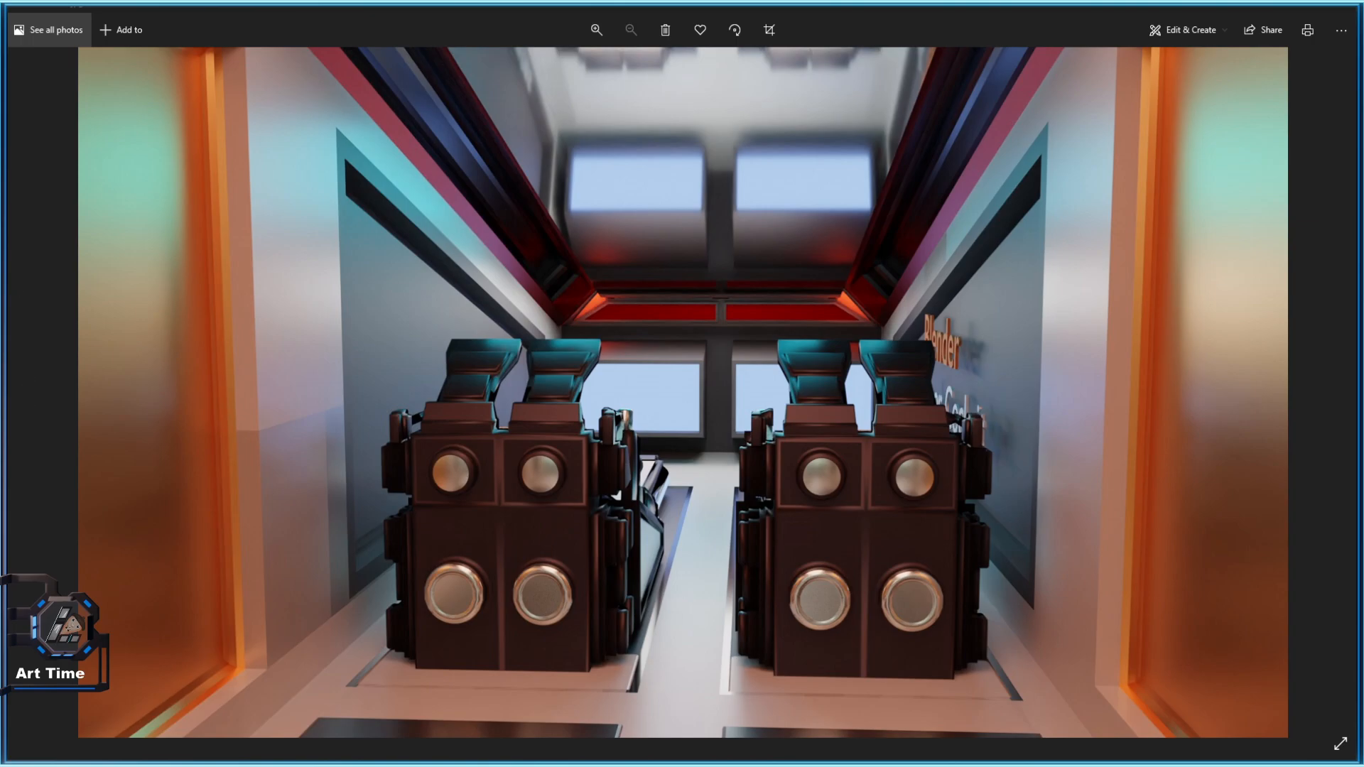
click(18, 414)
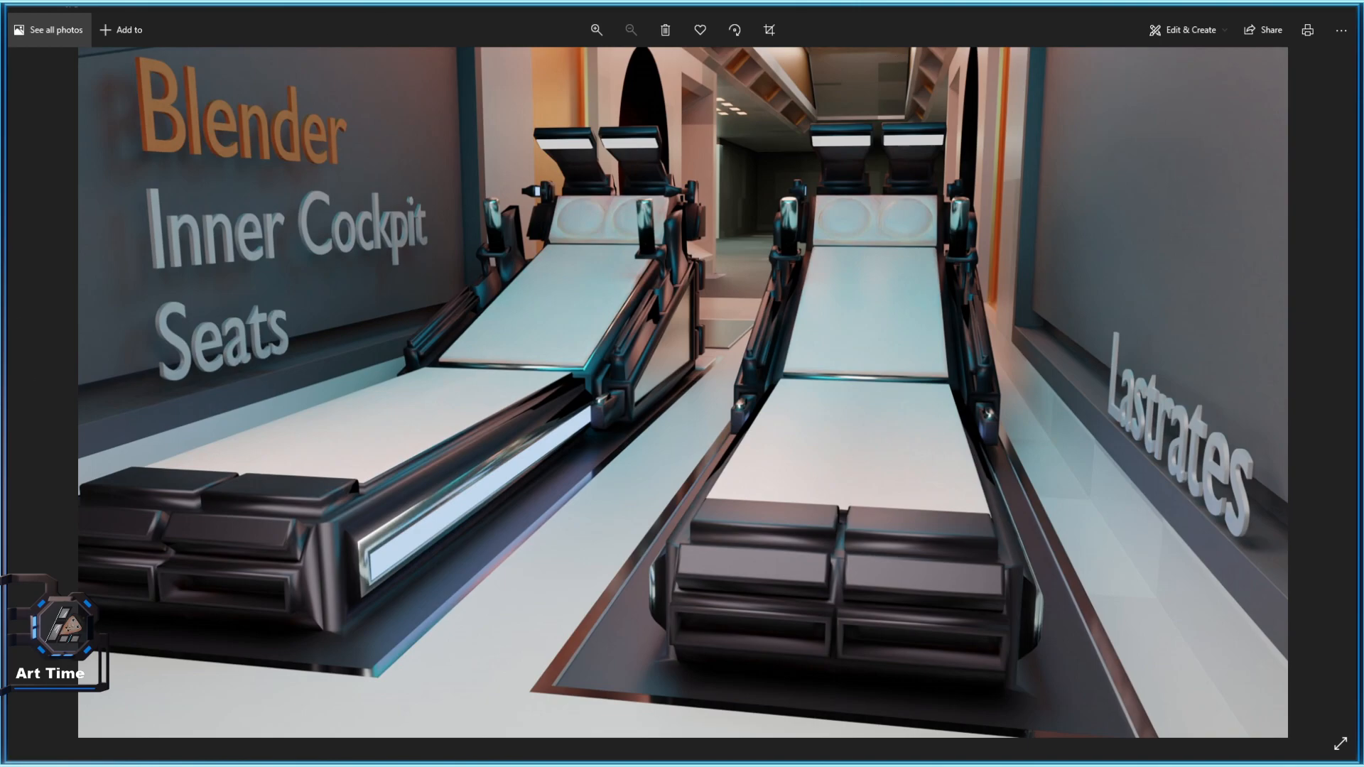
click(26, 392)
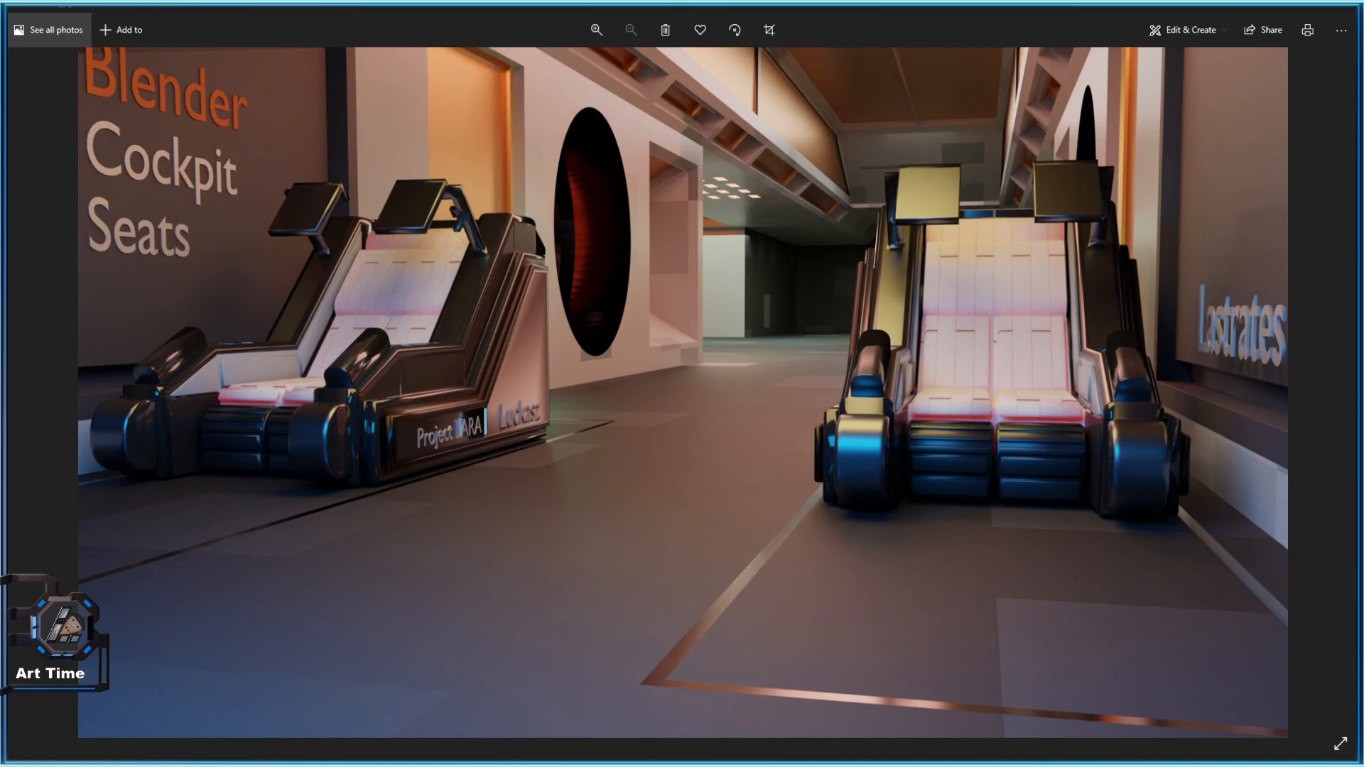
key(Right)
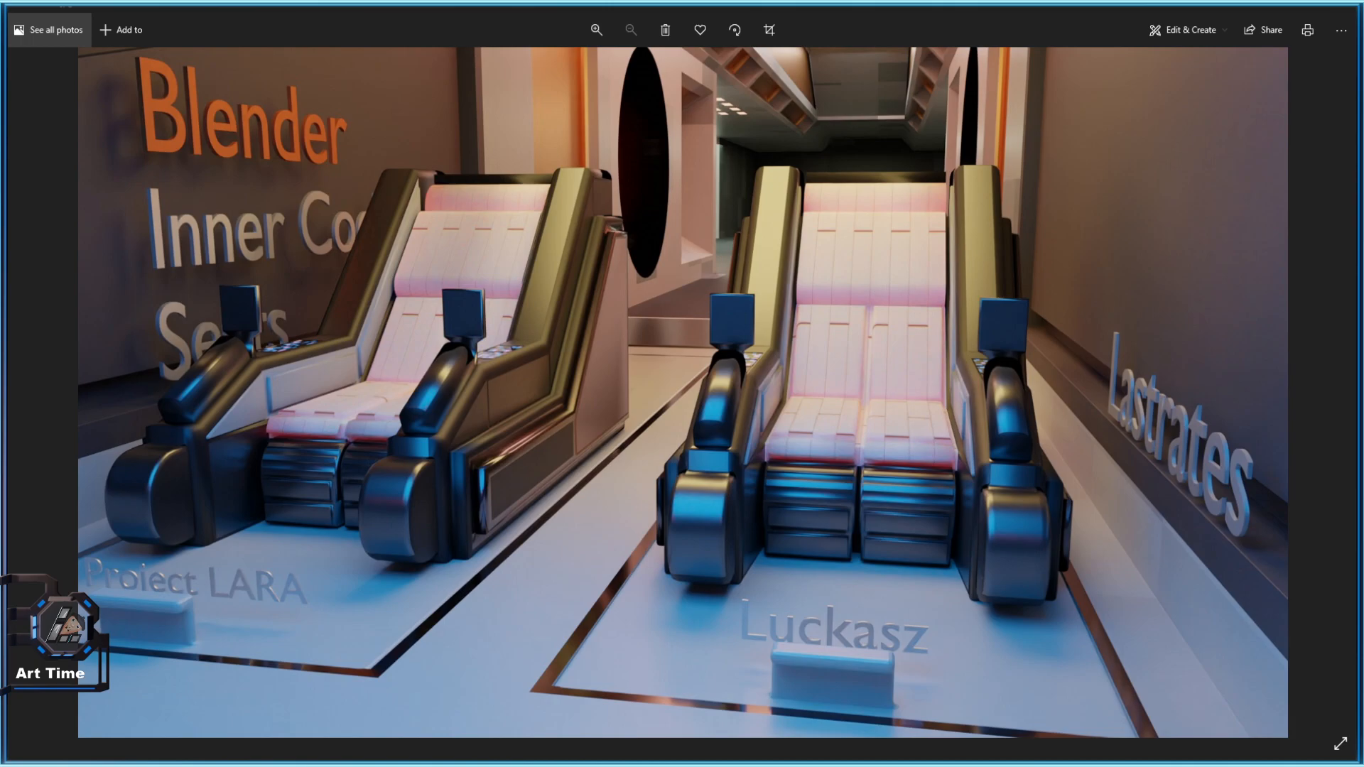
key(Right)
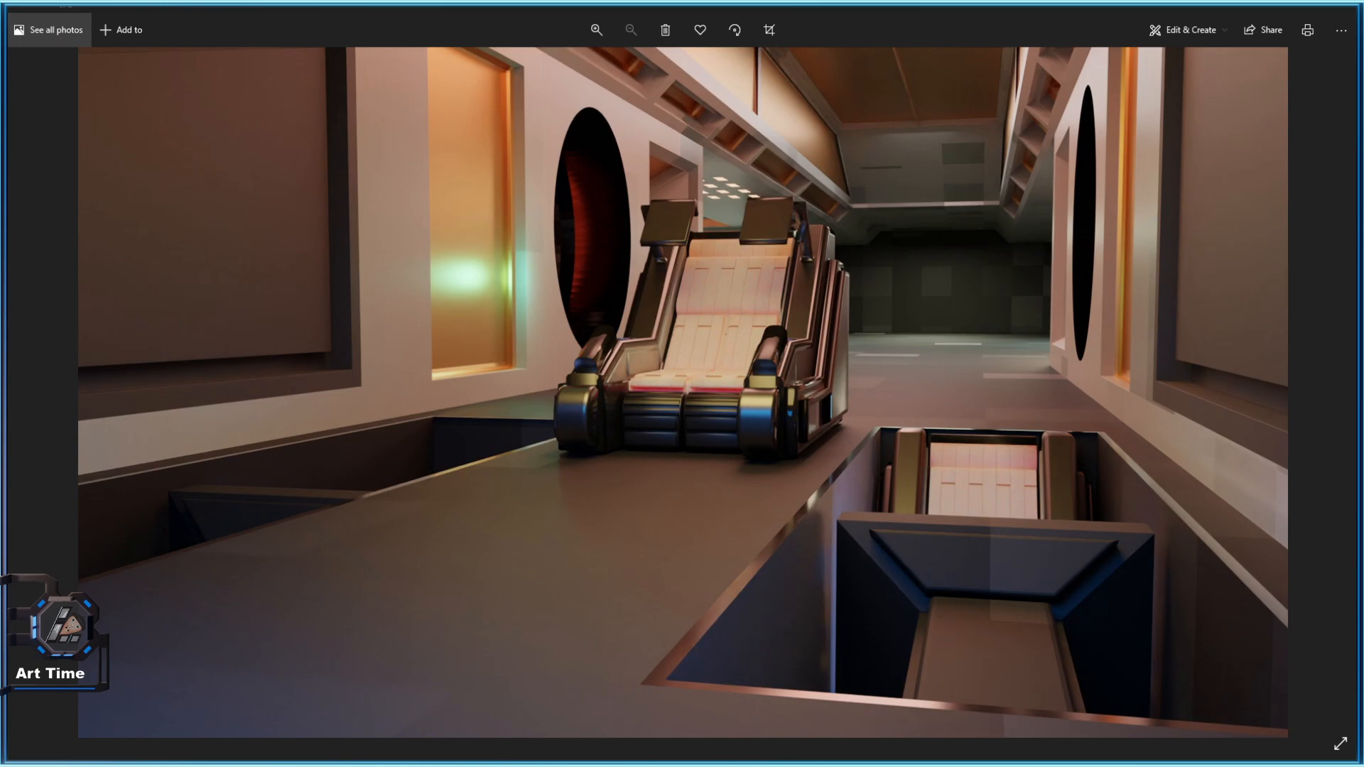
key(Left)
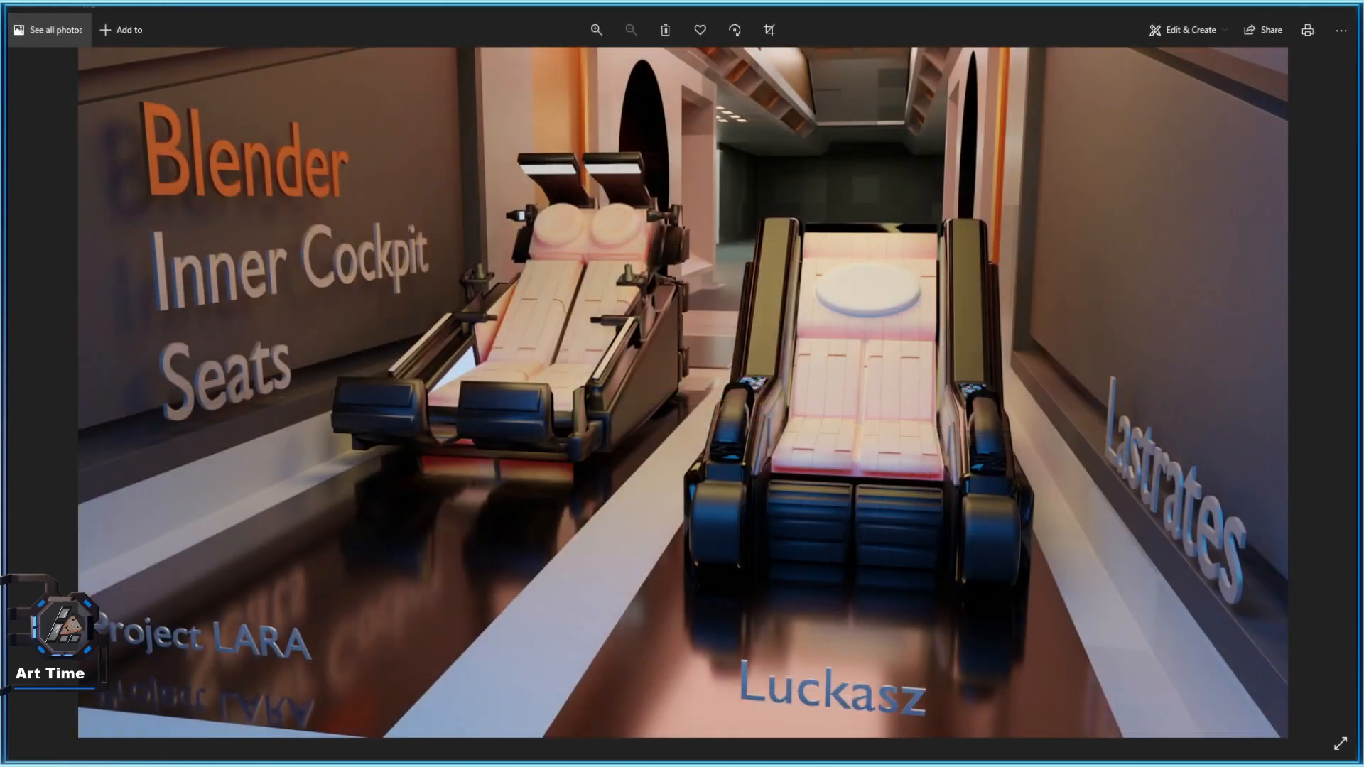
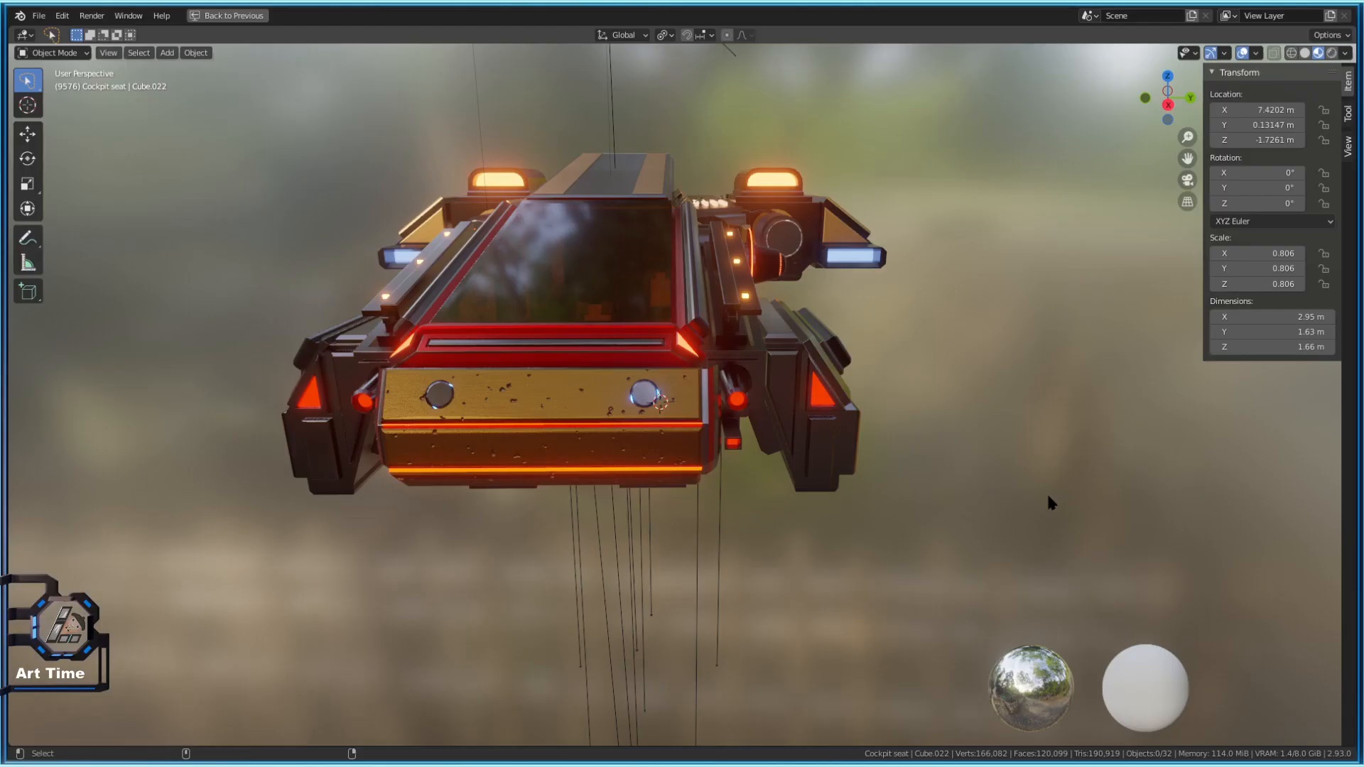
Return to Blender, hide the ship hull, and select the largest cockpit seat, viewing it from the front
click(599, 334)
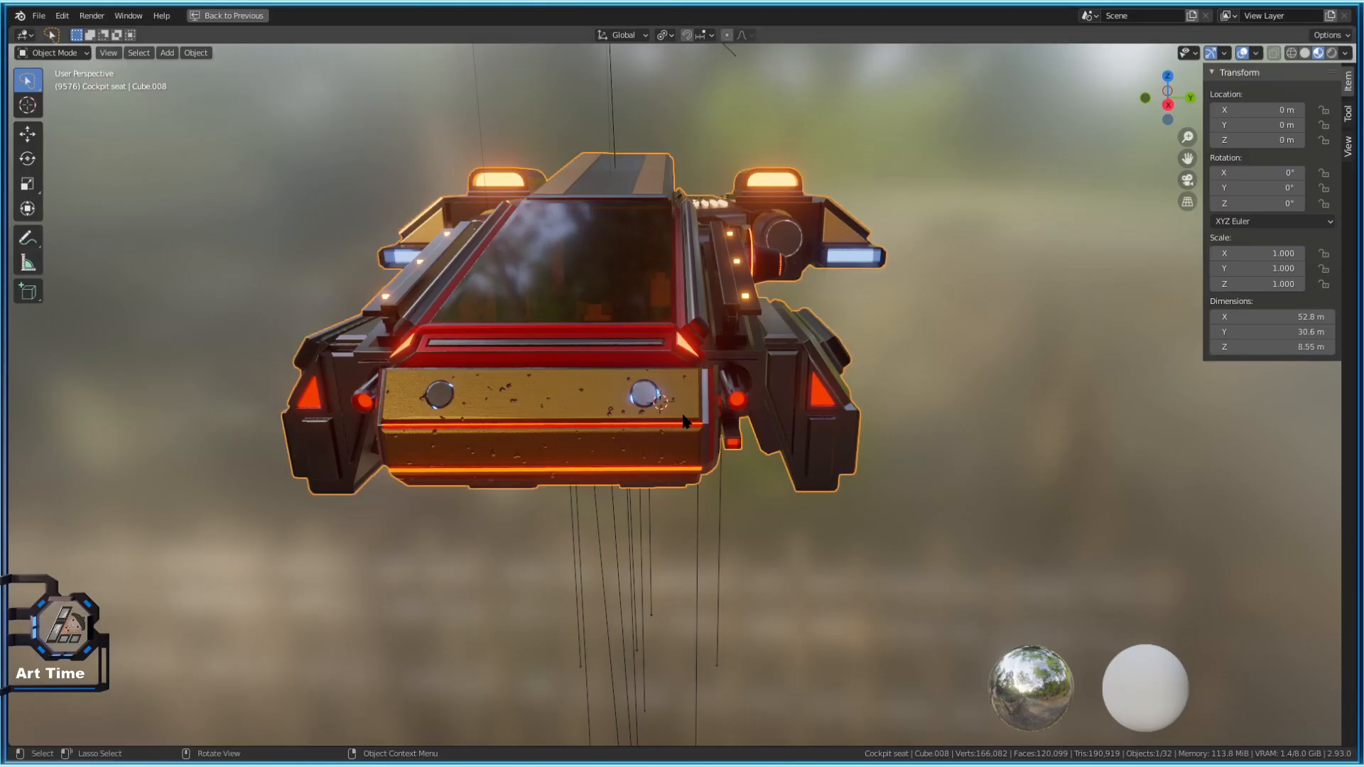
key(h)
click(600, 368)
key(KP_Decimal)
middle_drag(532, 398, 740, 508)
scroll(740, 508, down, 3)
key(KP_3)
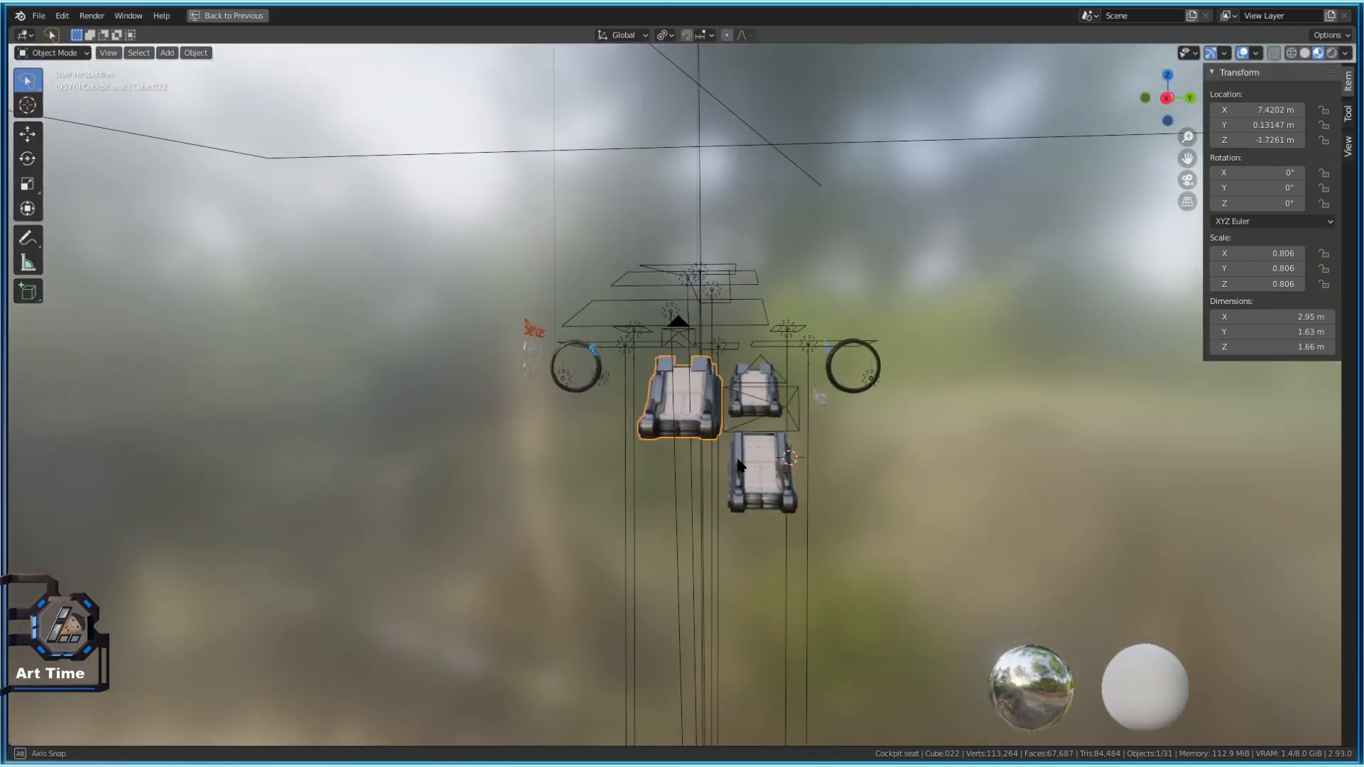
Move the selected seat along the Y axis away from the other two seats and frame it in the view
key(g)
key(y)
click(329, 420)
middle_drag(329, 421, 383, 464)
key(KP_Decimal)
Inspect the seat's mesh from several sides in Edit Mode and restore the full Shading workspace layout
middle_drag(916, 603, 761, 508)
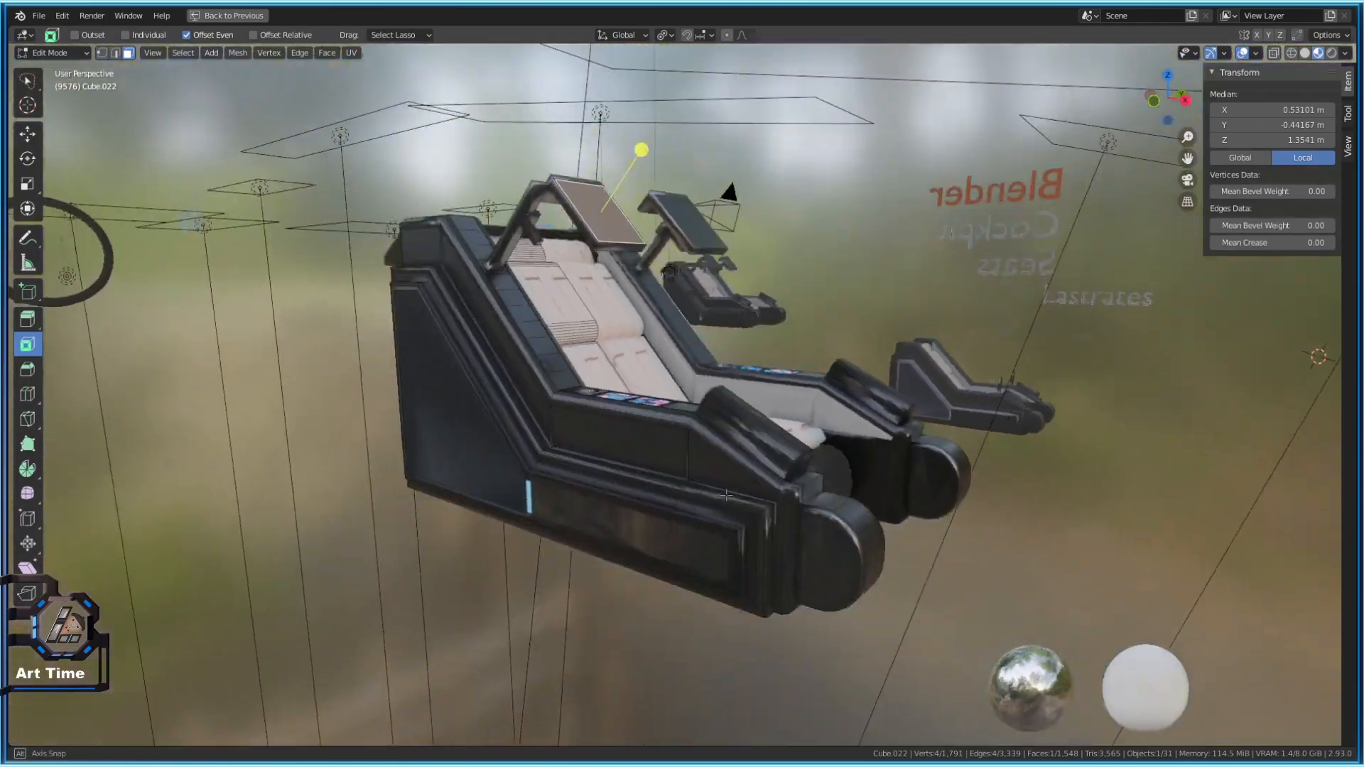
middle_drag(726, 495, 635, 469)
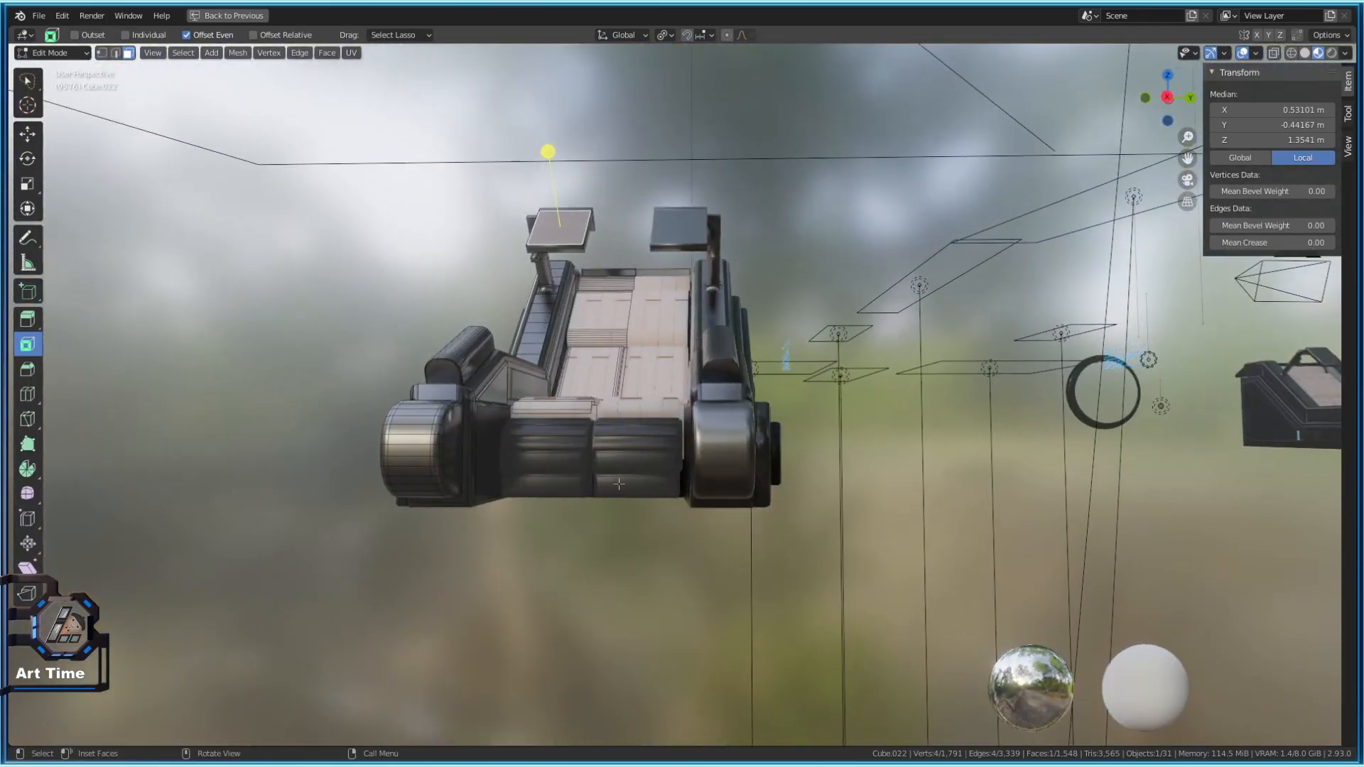
scroll(635, 469, up, 4)
middle_drag(941, 451, 981, 479)
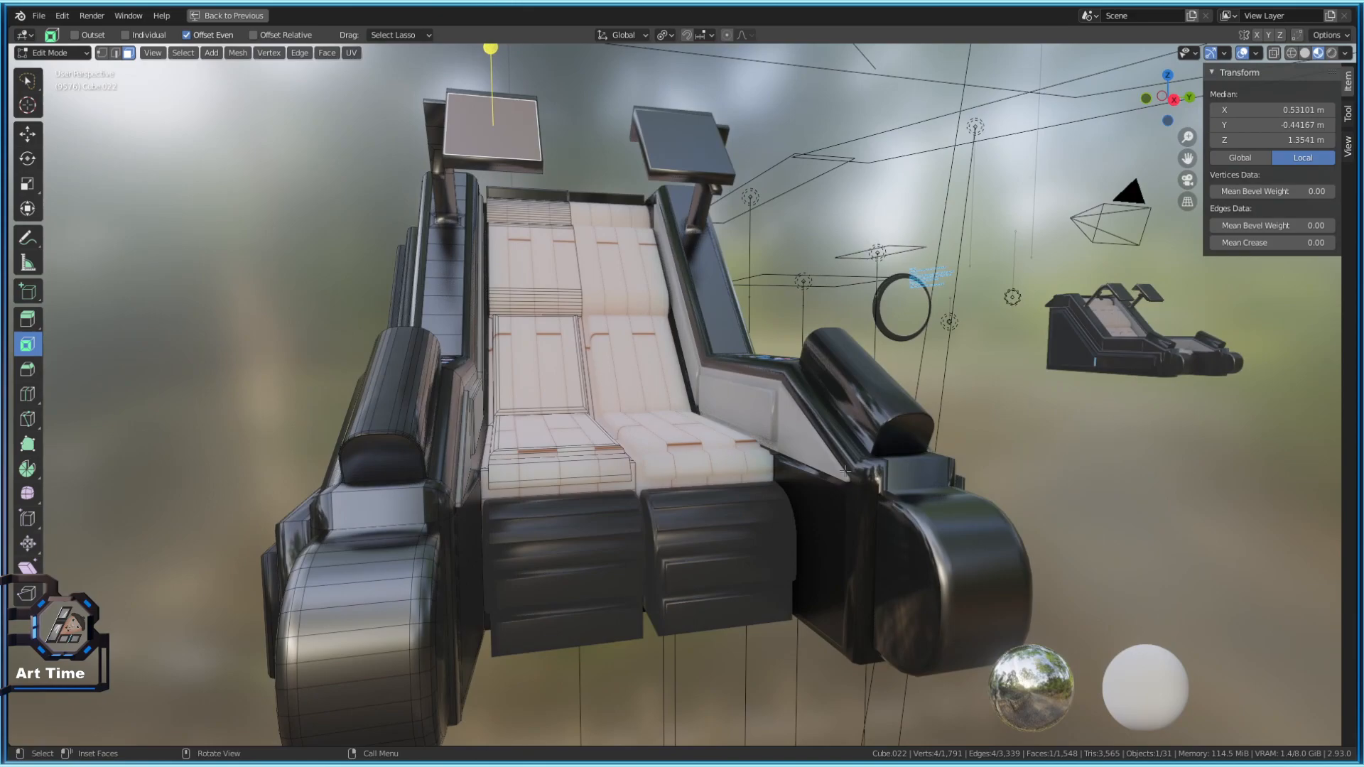
middle_drag(824, 432, 853, 496)
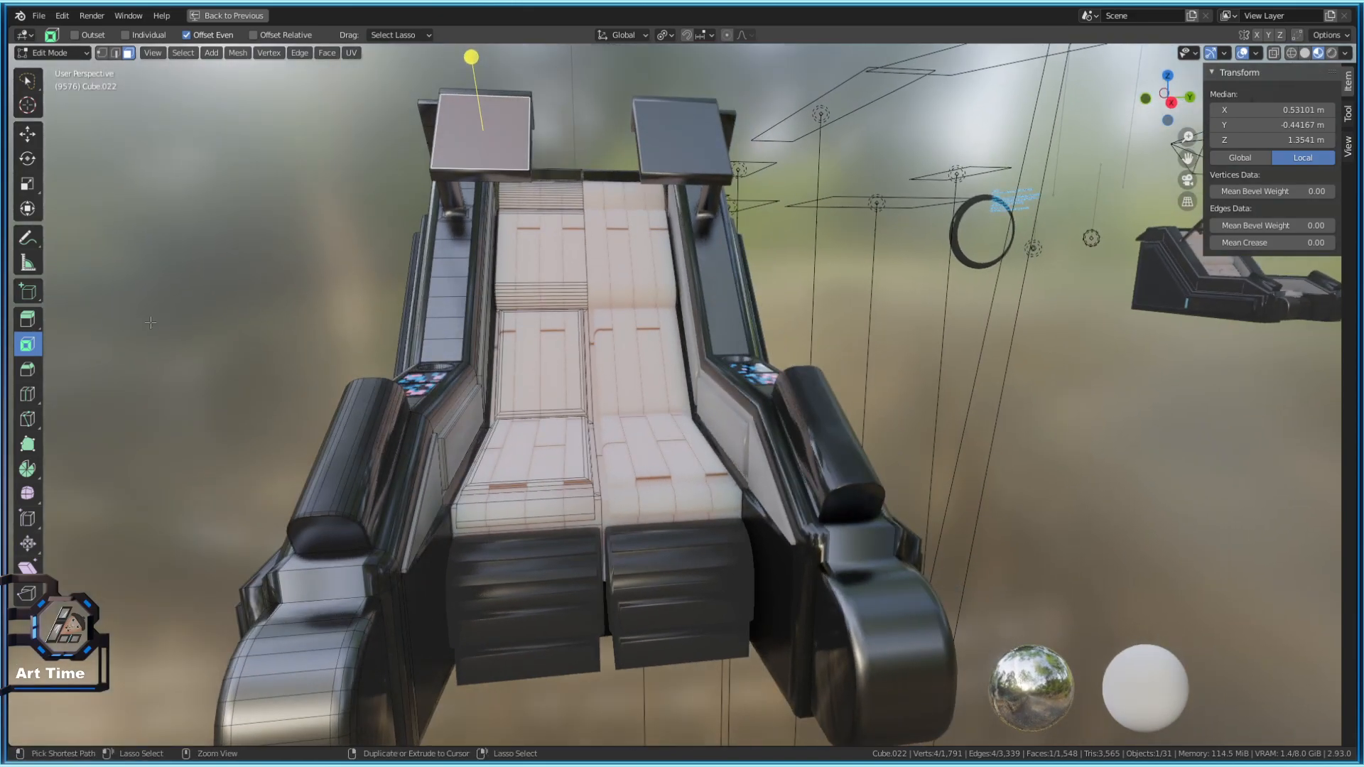
key(ctrl+space)
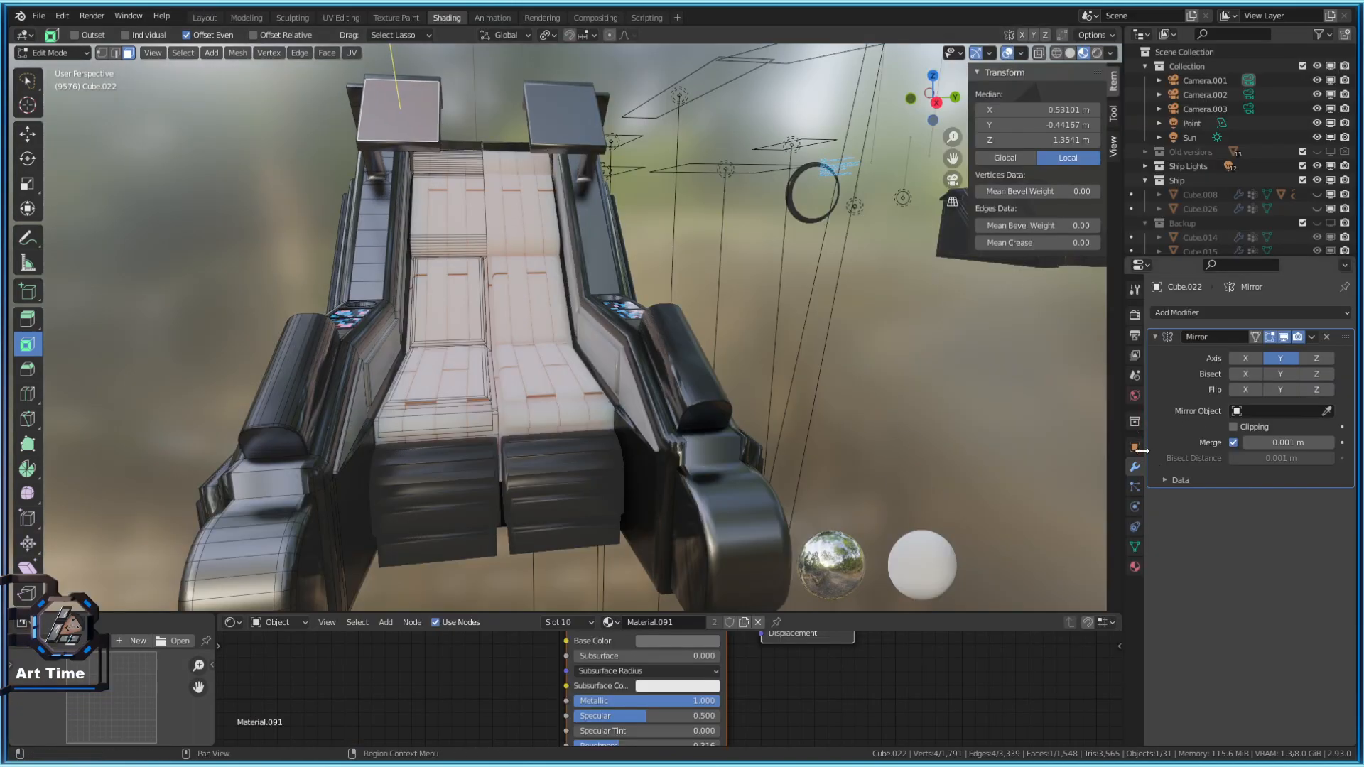
Return to Object Mode and compare Shade Flat with Shade Smooth on the whole seat, ending on smooth shading
middle_drag(402, 388, 436, 349)
click(330, 417)
key(Tab)
middle_drag(472, 426, 585, 323)
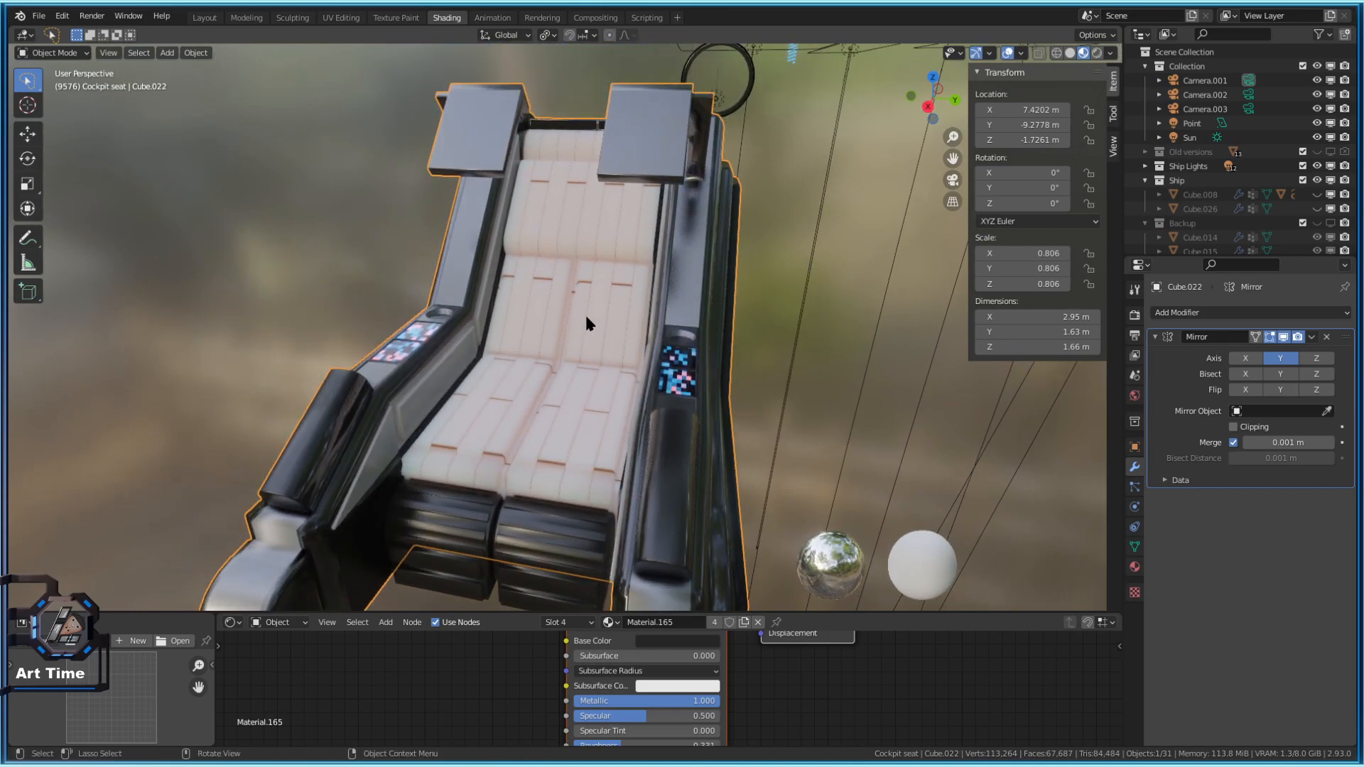
right_click(512, 245)
click(515, 244)
right_click(515, 244)
click(474, 261)
middle_drag(533, 273, 551, 342)
middle_drag(639, 348, 556, 298)
right_click(553, 296)
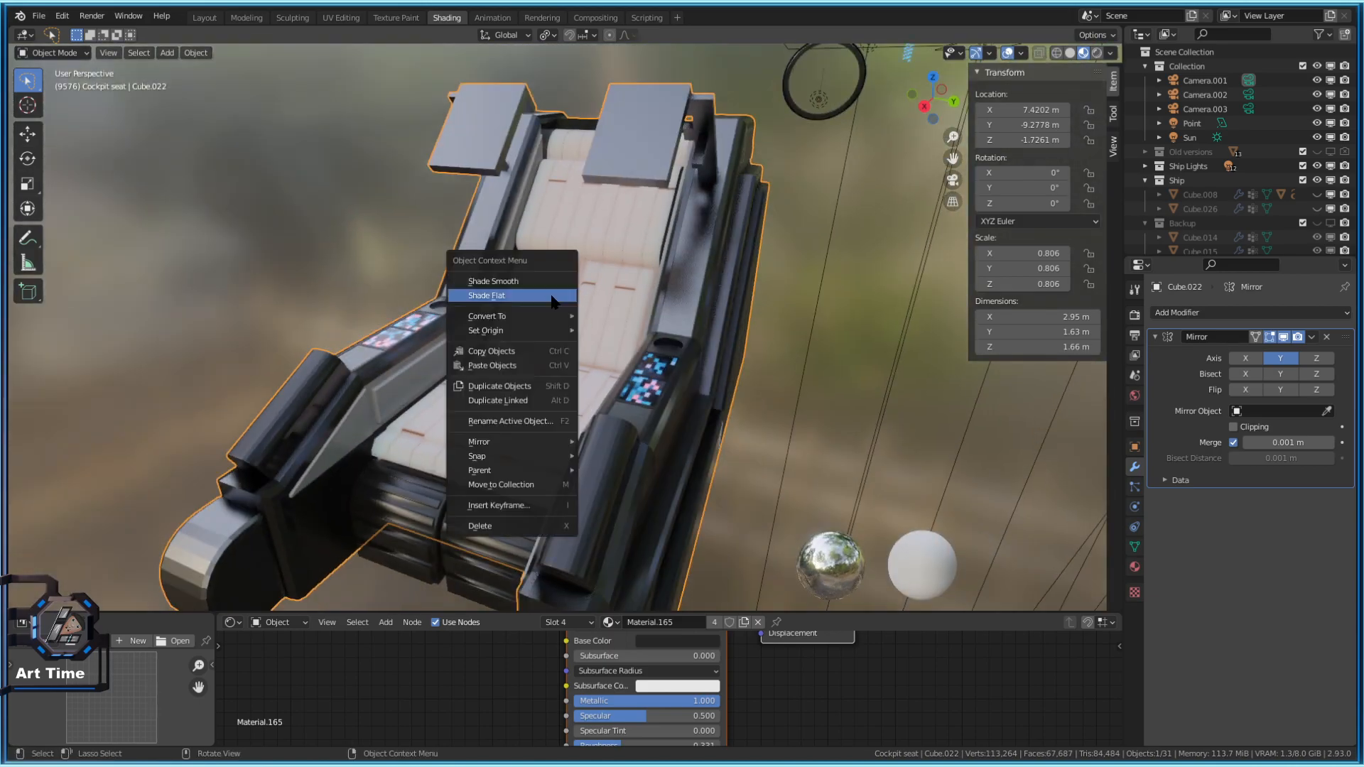
click(516, 282)
Select the seat's entire mesh in vertex selection mode, examine the geometry of its modelled half, and return to Object Mode
middle_drag(346, 338, 675, 359)
key(Tab)
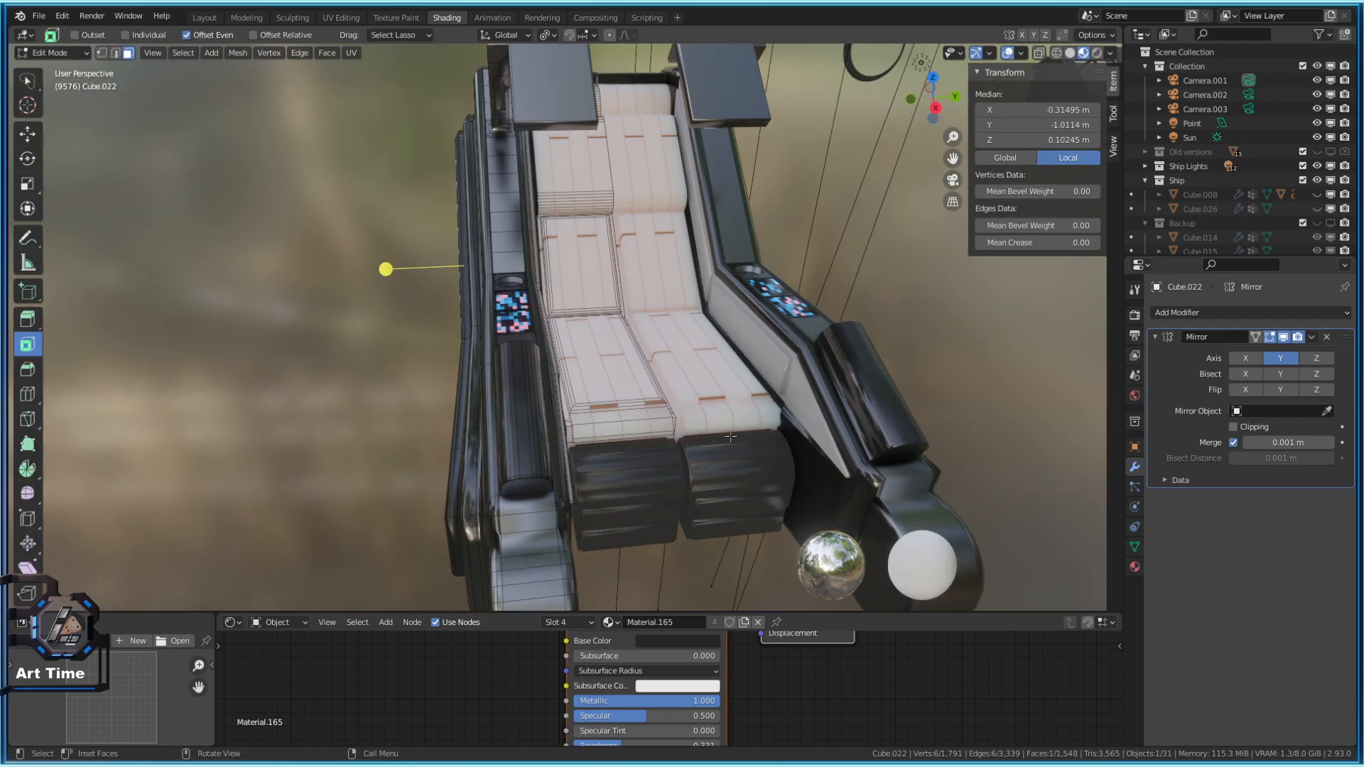
key(a)
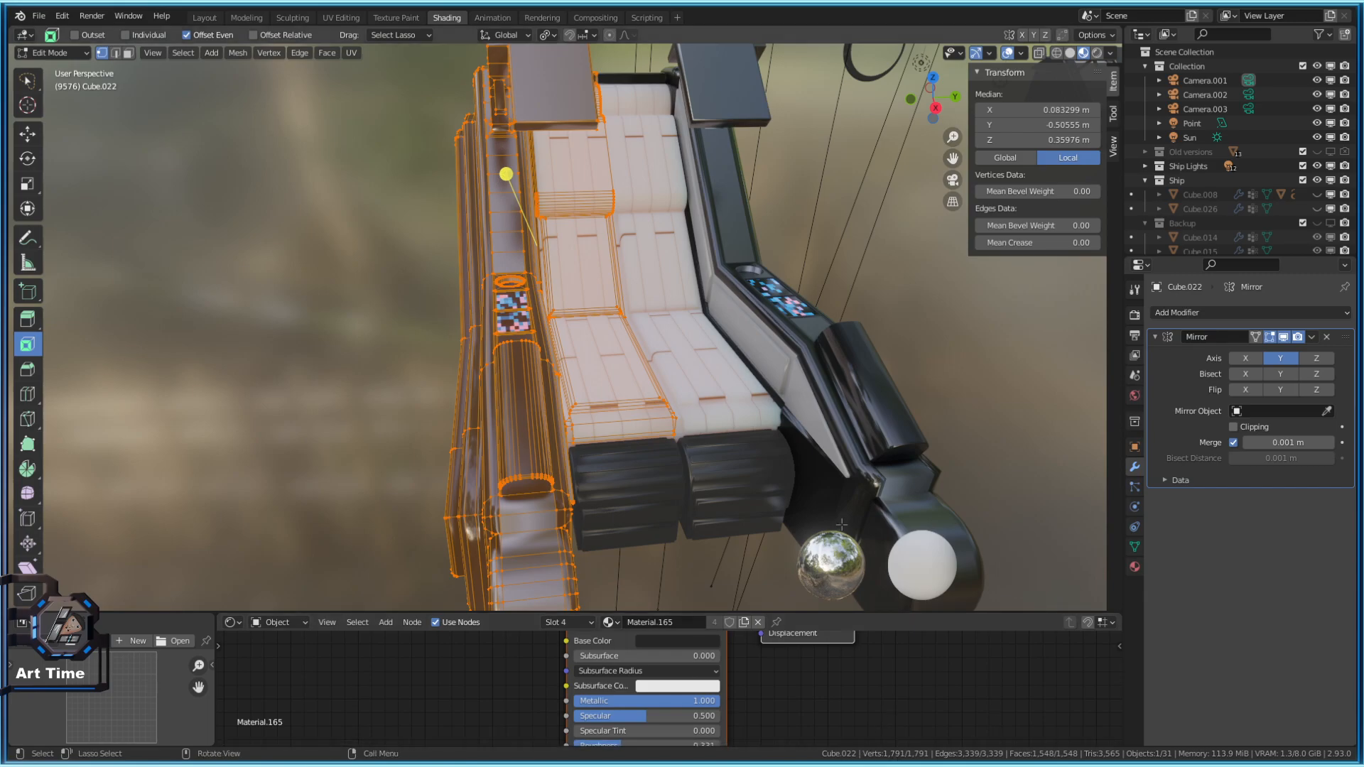
middle_drag(713, 284, 767, 279)
key(Tab)
Move the seat about -2.17 m along the global Y axis, then view it up close and together with the other seats
key(g)
key(y)
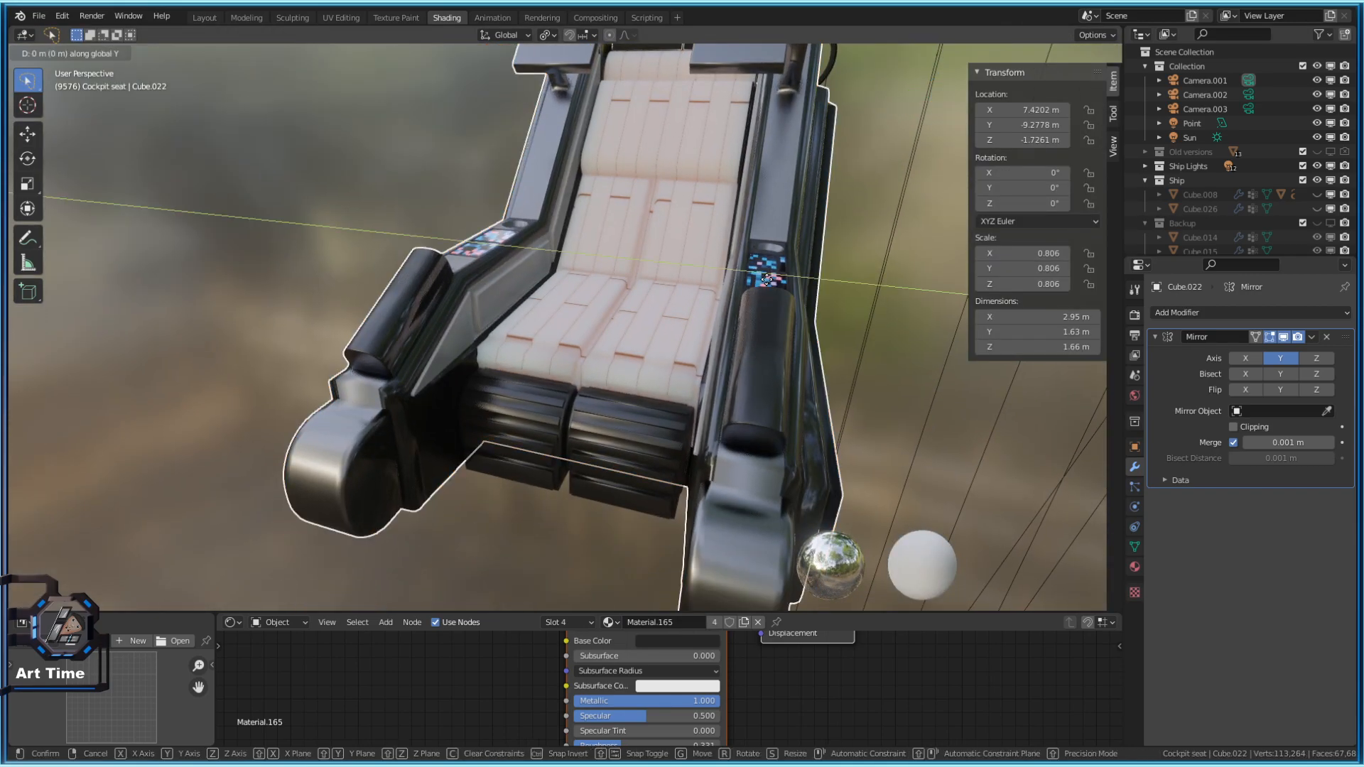
click(557, 324)
scroll(556, 324, down, 5)
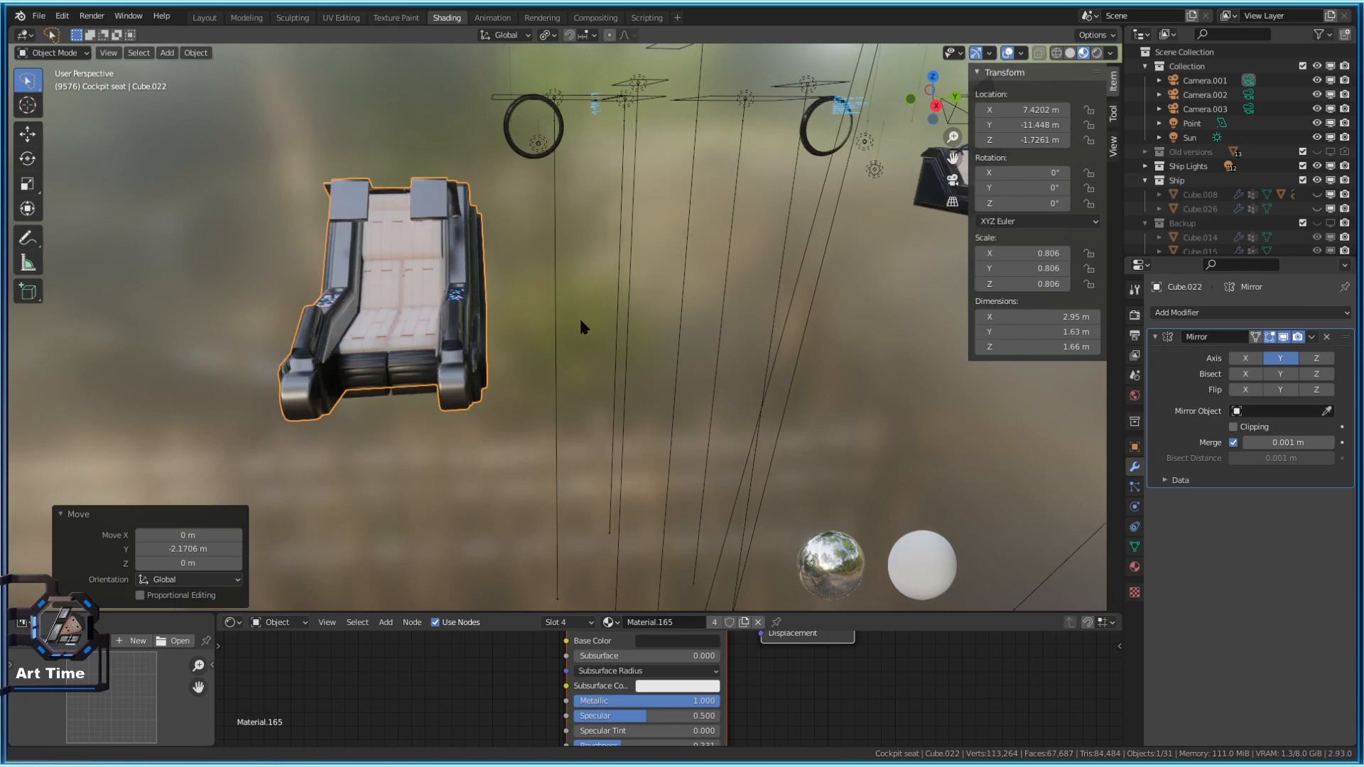
shift+middle_drag(581, 321, 639, 293)
scroll(717, 298, up, 5)
middle_drag(398, 245, 772, 424)
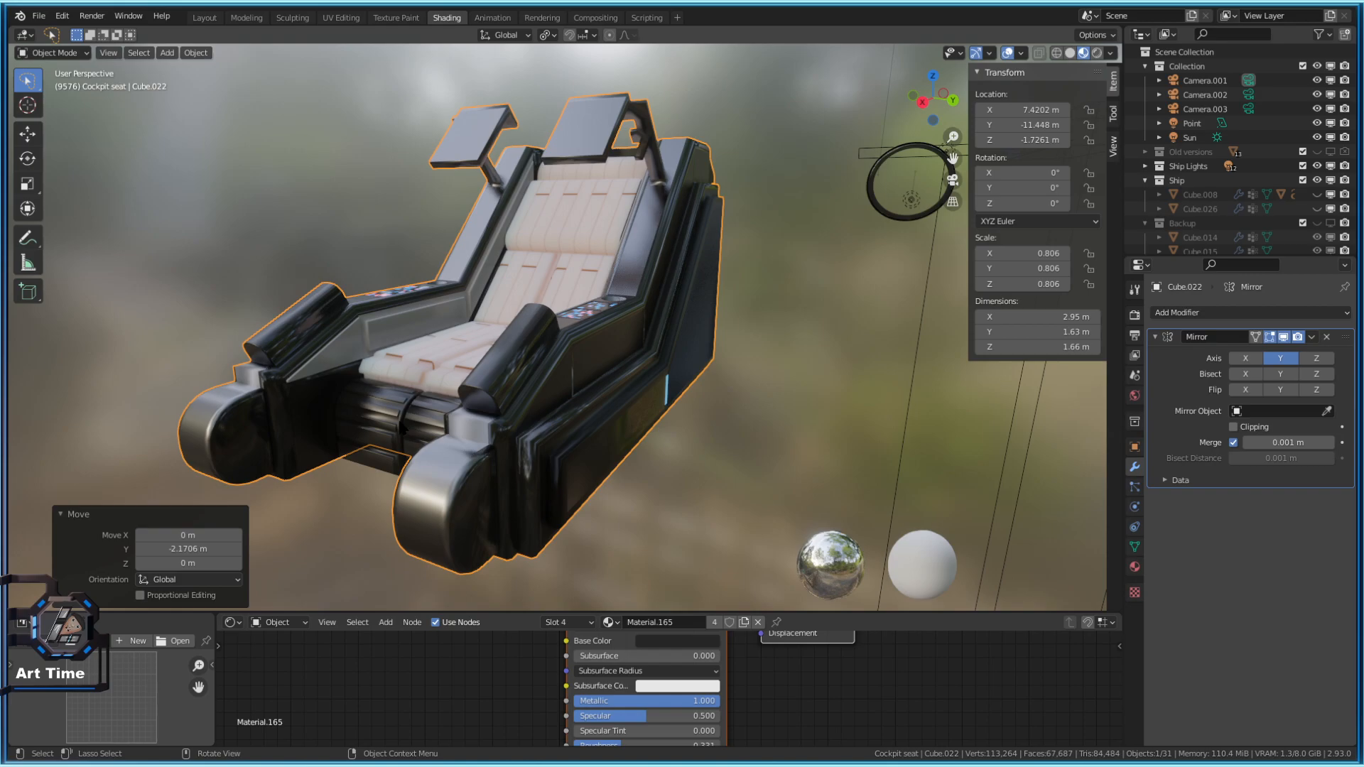
scroll(402, 428, down, 6)
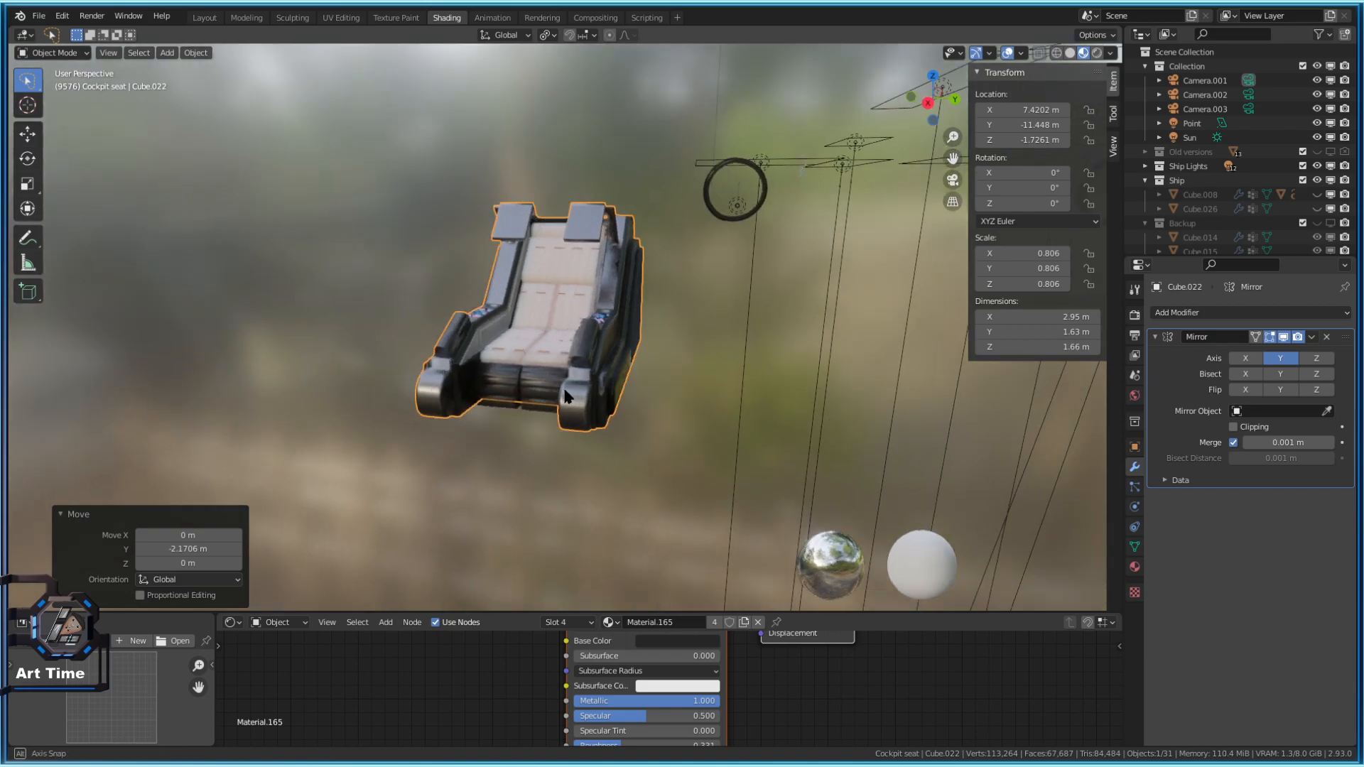
middle_drag(402, 429, 693, 382)
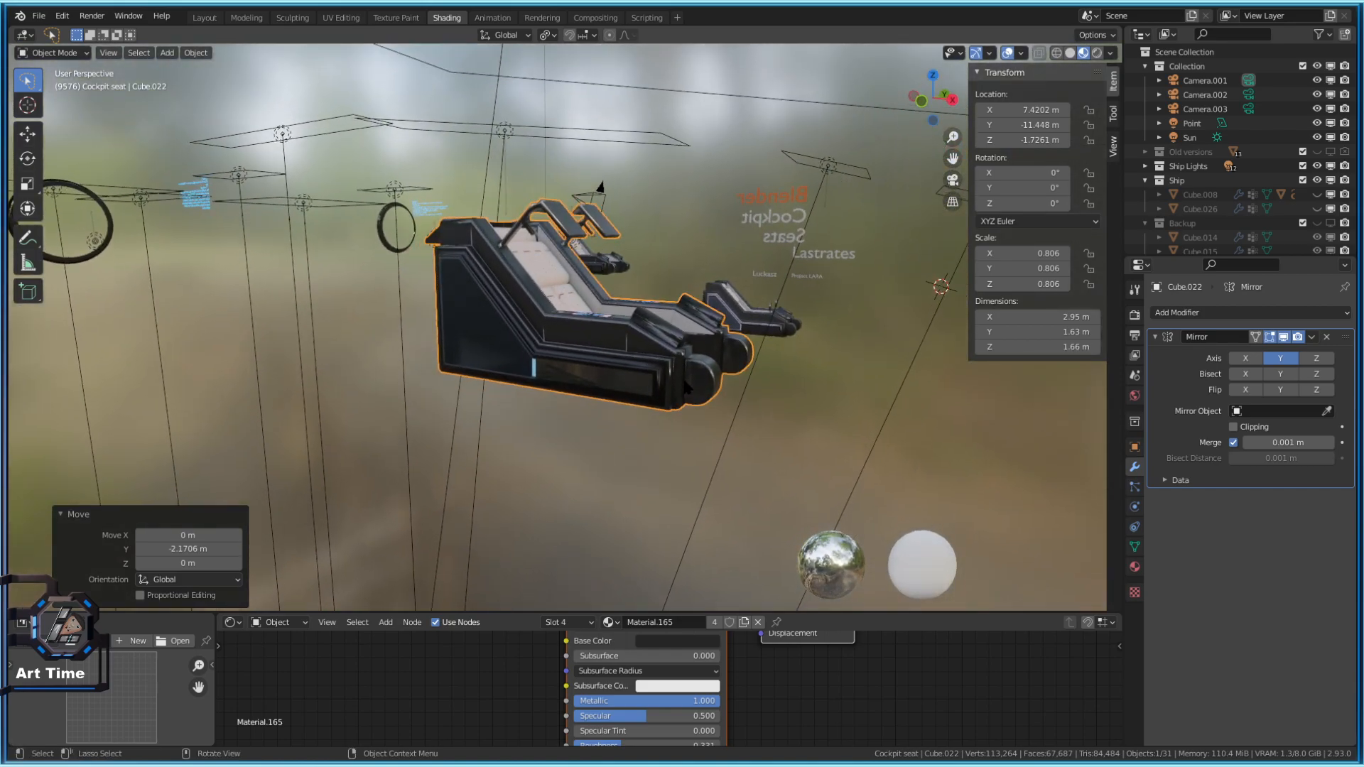
scroll(693, 382, down, 3)
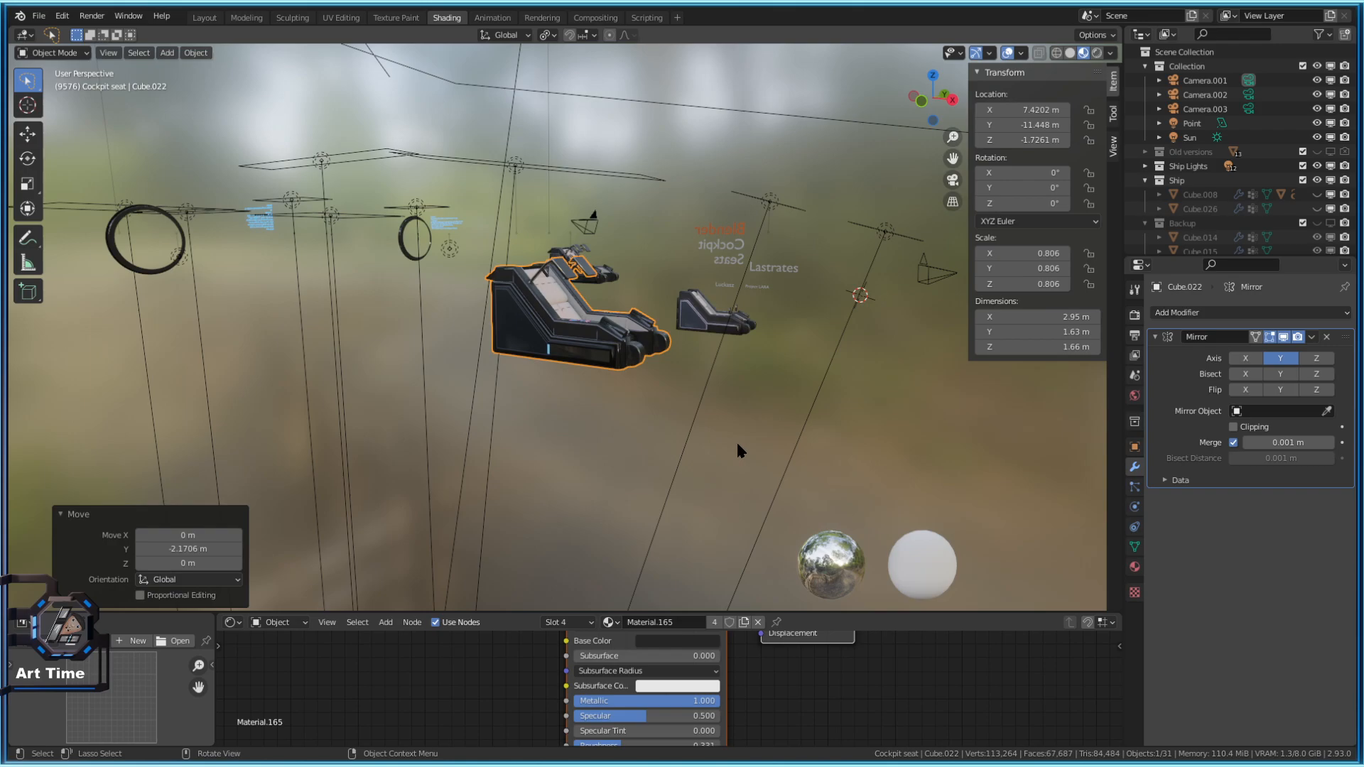